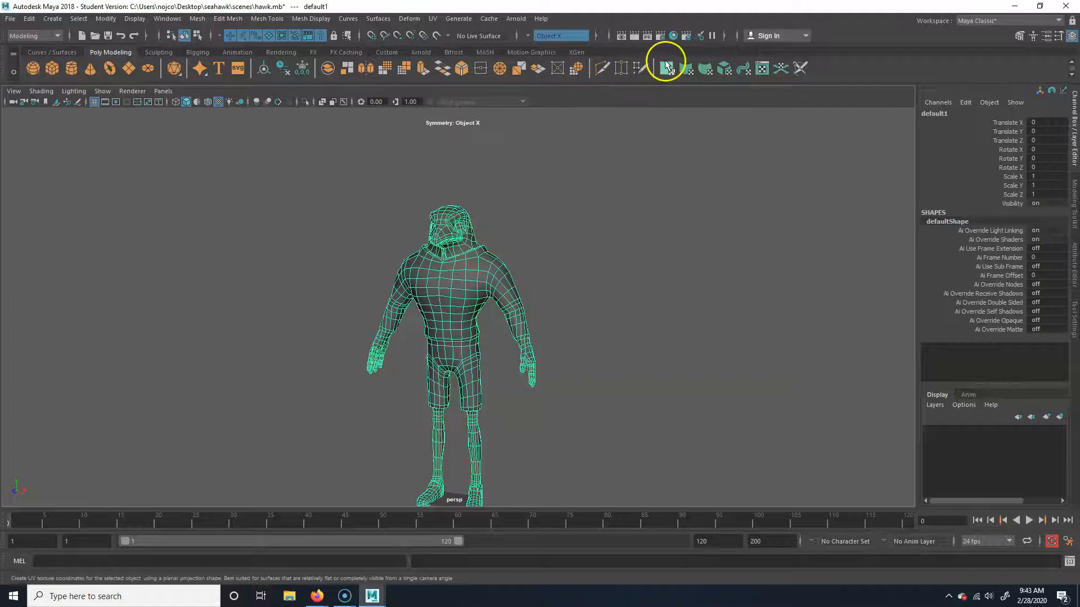
Show the hawk character's UV layout in the UV Editor and start a UV snapshot of it
{"action": "left_click", "coordinate": [434, 20]}
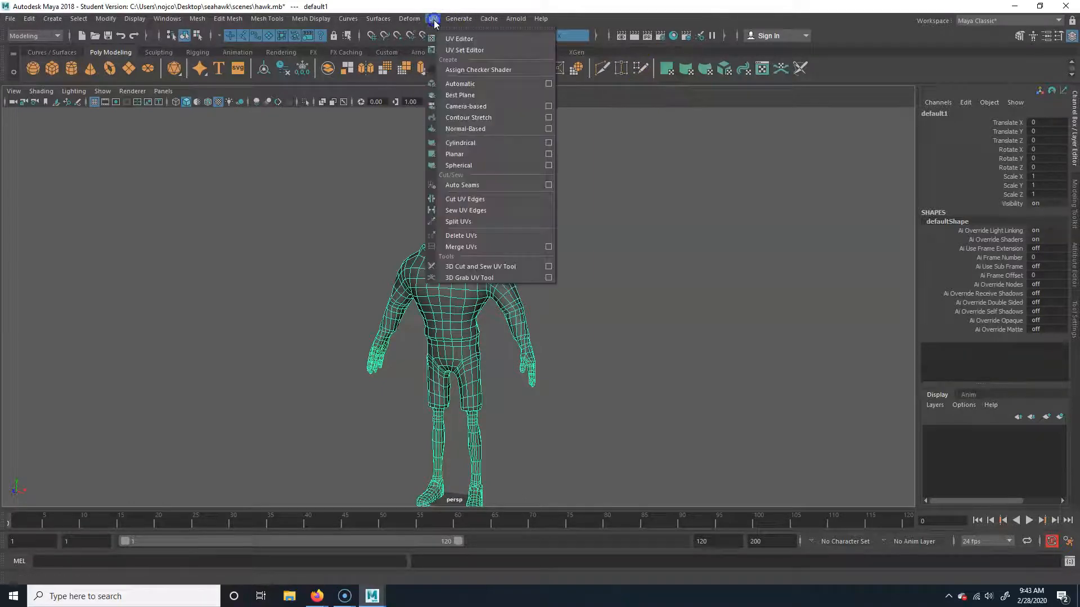
{"action": "left_click", "coordinate": [459, 39]}
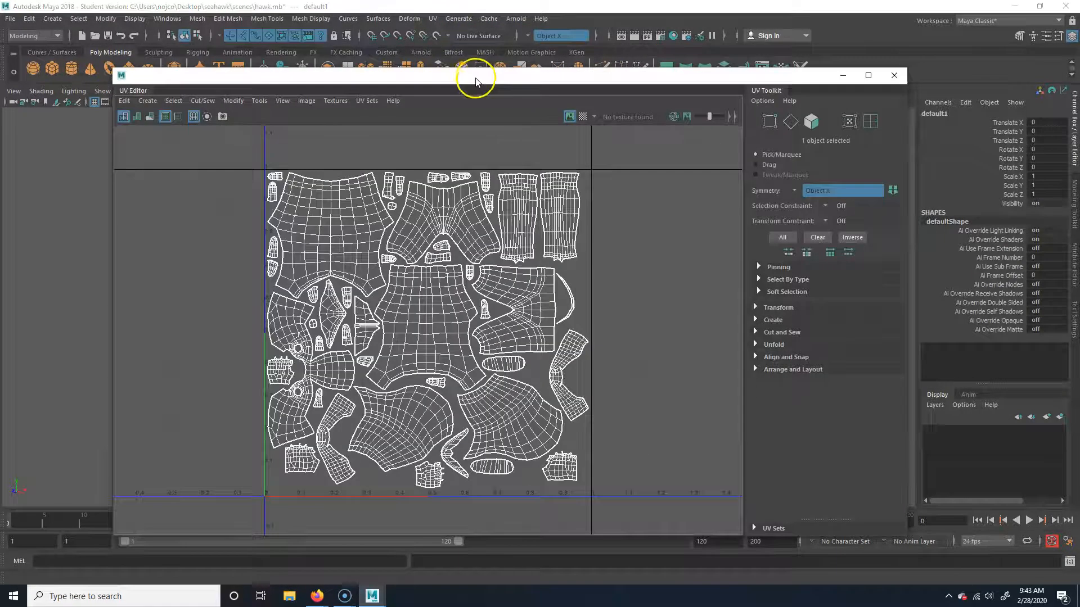
{"action": "left_click_drag", "start_coordinate": [476, 78], "coordinate": [632, 62]}
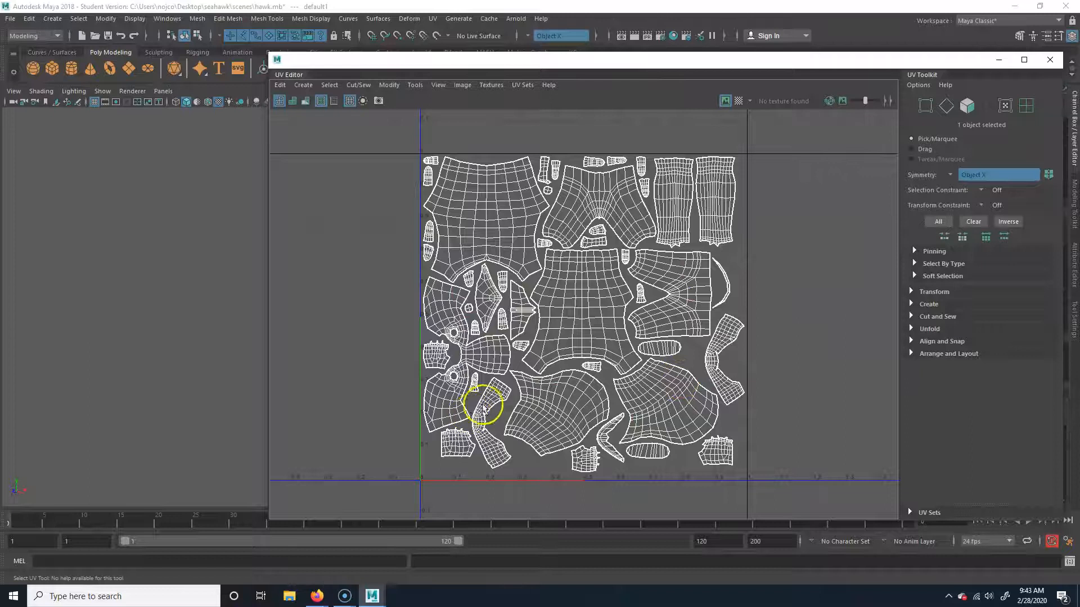
{"action": "left_click", "coordinate": [473, 86]}
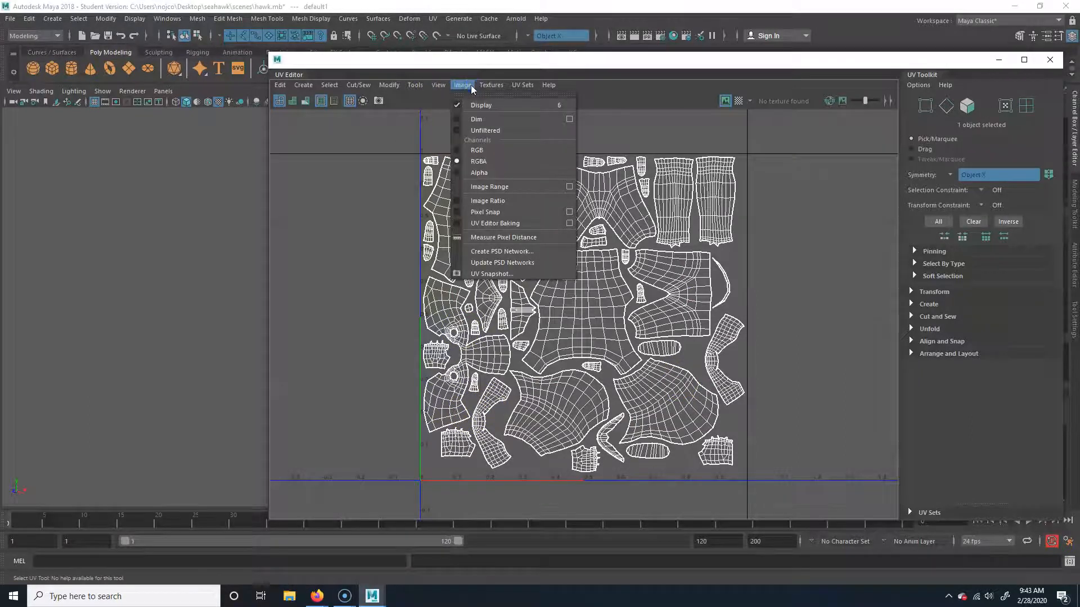
{"action": "left_click", "coordinate": [491, 274]}
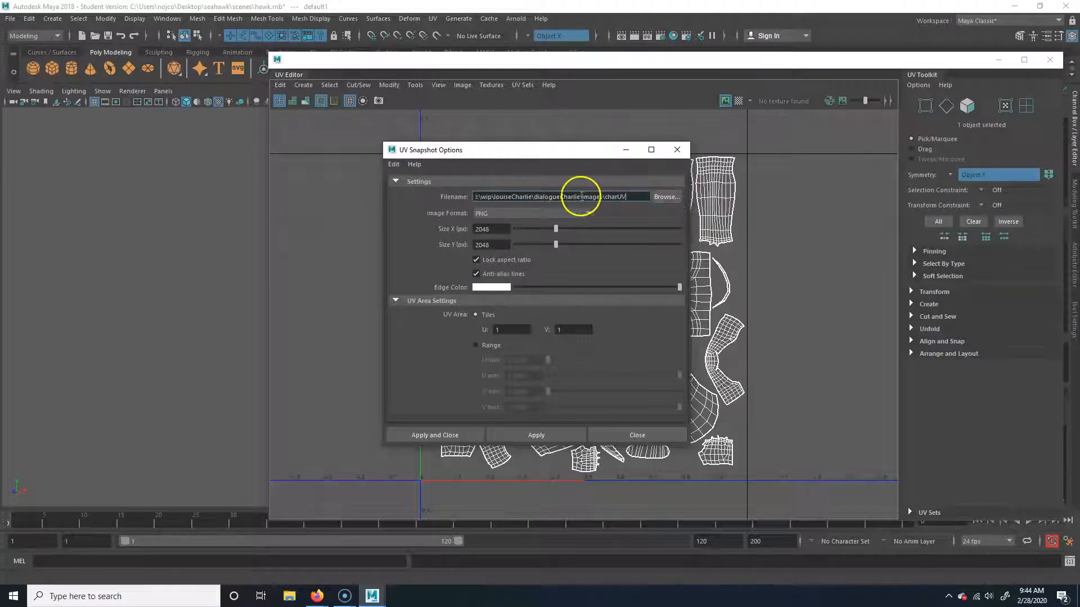
Set the snapshot's output file to outUV in the images folder of the seahawk project on the Desktop
{"action": "left_click", "coordinate": [663, 197]}
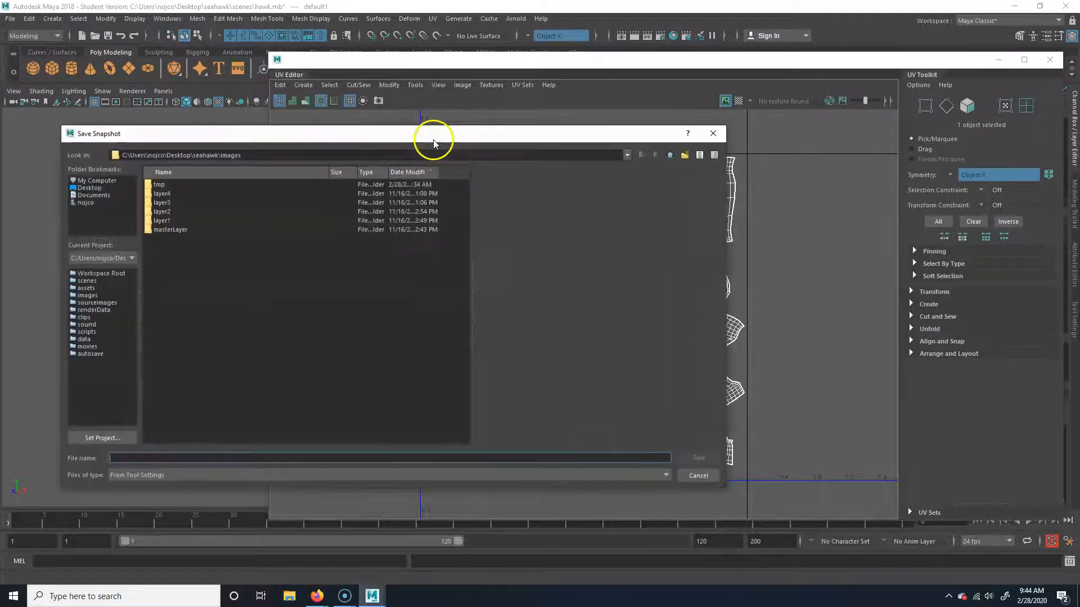
{"action": "left_click", "coordinate": [93, 188]}
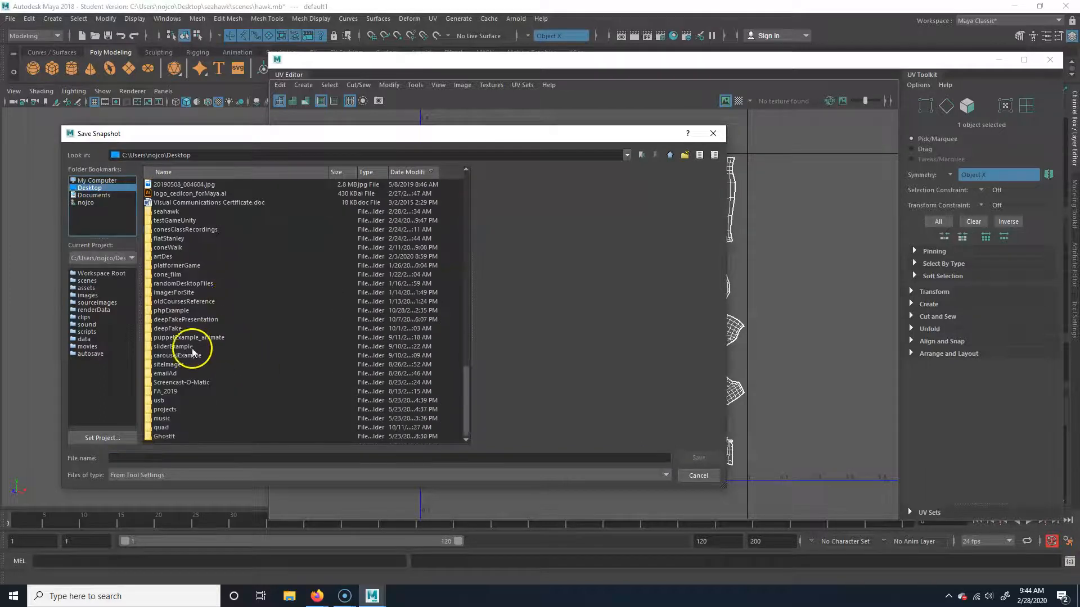
{"action": "left_click_drag", "start_coordinate": [555, 135], "coordinate": [615, 151]}
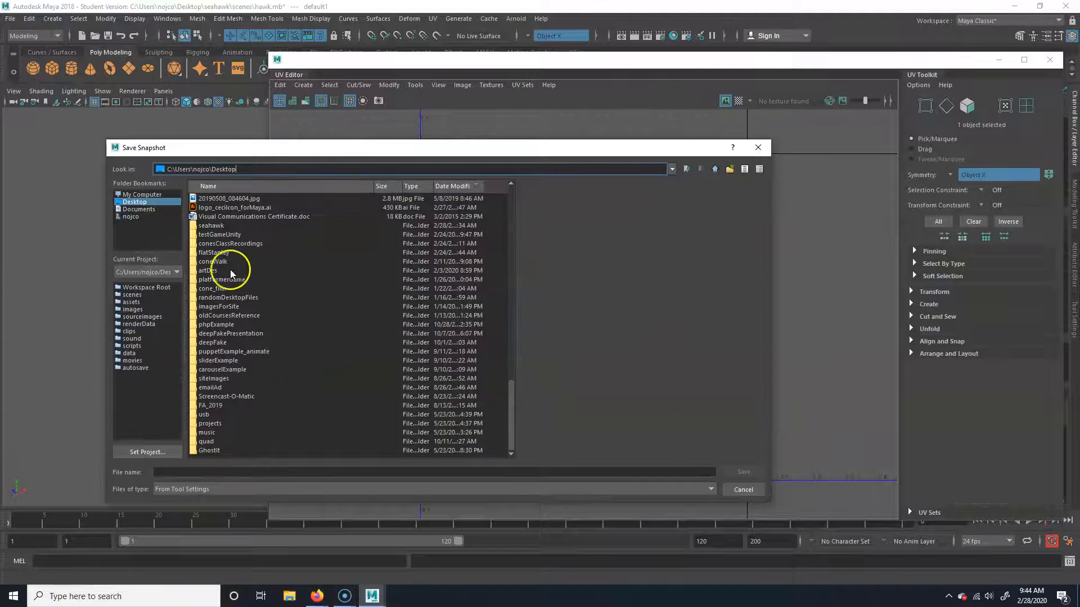
{"action": "left_click", "coordinate": [221, 234]}
{"action": "double_click", "coordinate": [230, 226]}
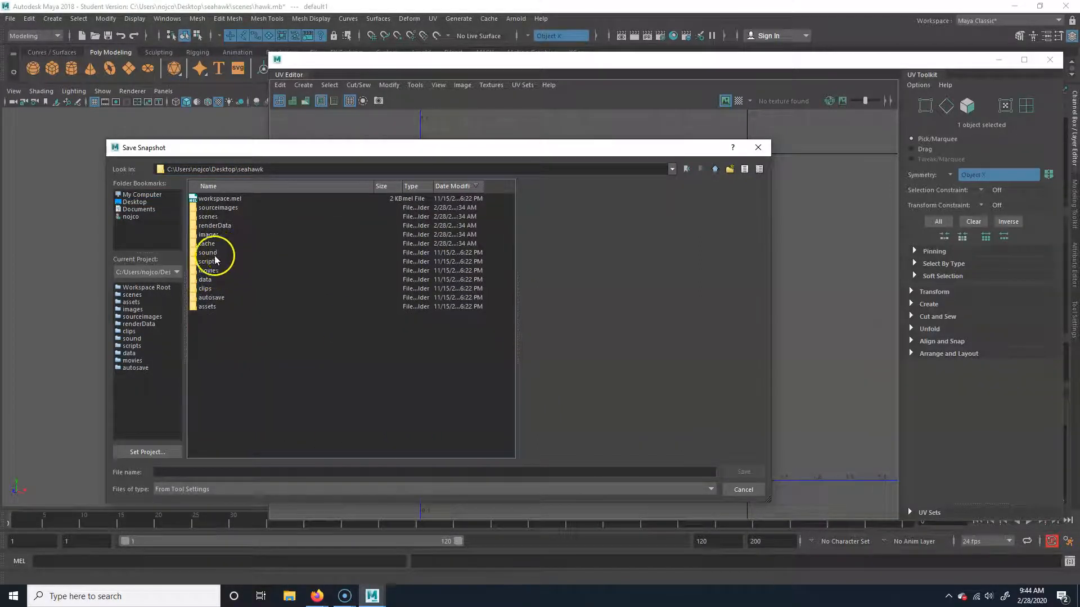
{"action": "double_click", "coordinate": [208, 234]}
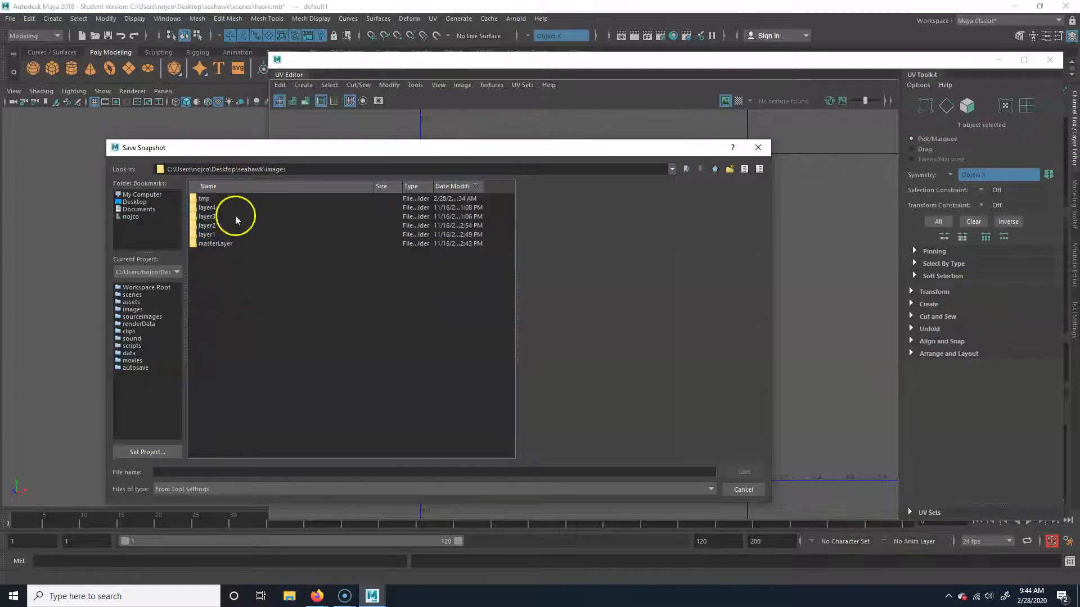
{"action": "left_click", "coordinate": [262, 473]}
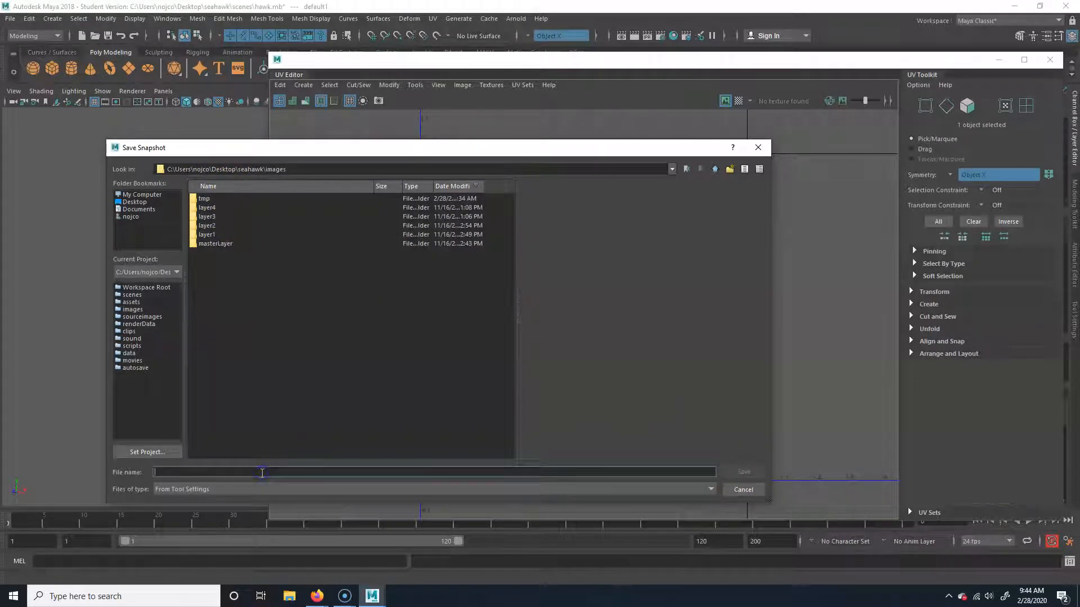
{"action": "type", "text": "out"}
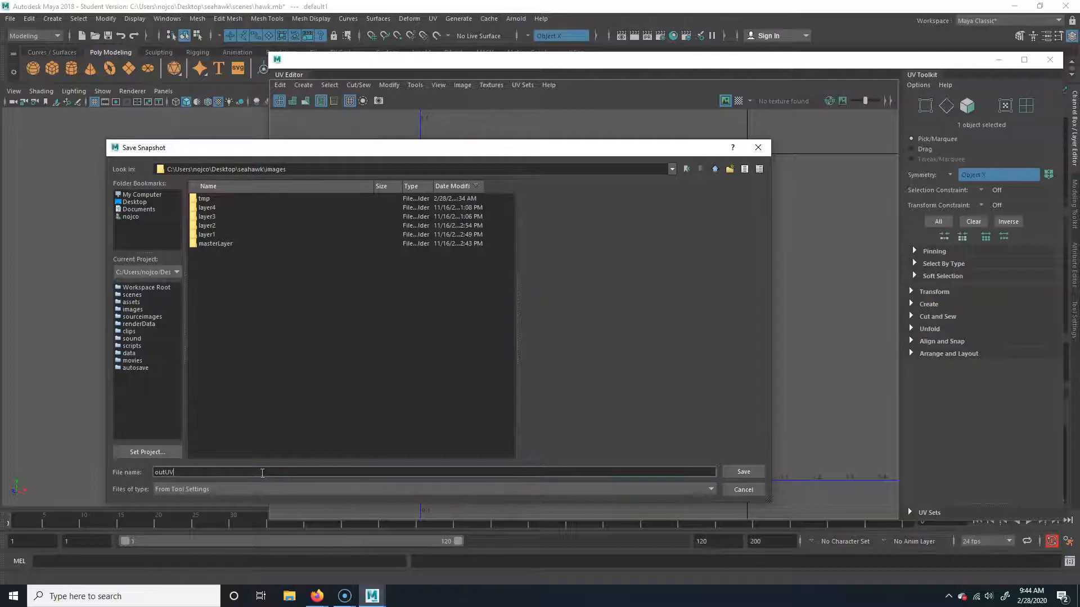
{"action": "type", "text": "UV"}
{"action": "left_click", "coordinate": [743, 471]}
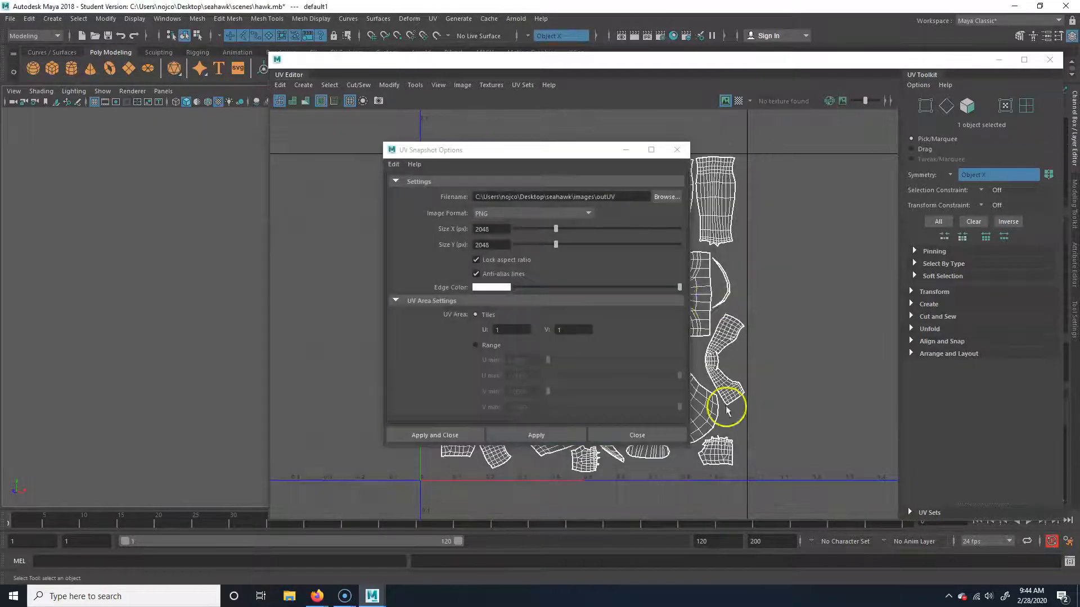
Choose PNG as the image format and export the UV snapshot
{"action": "left_click", "coordinate": [518, 214]}
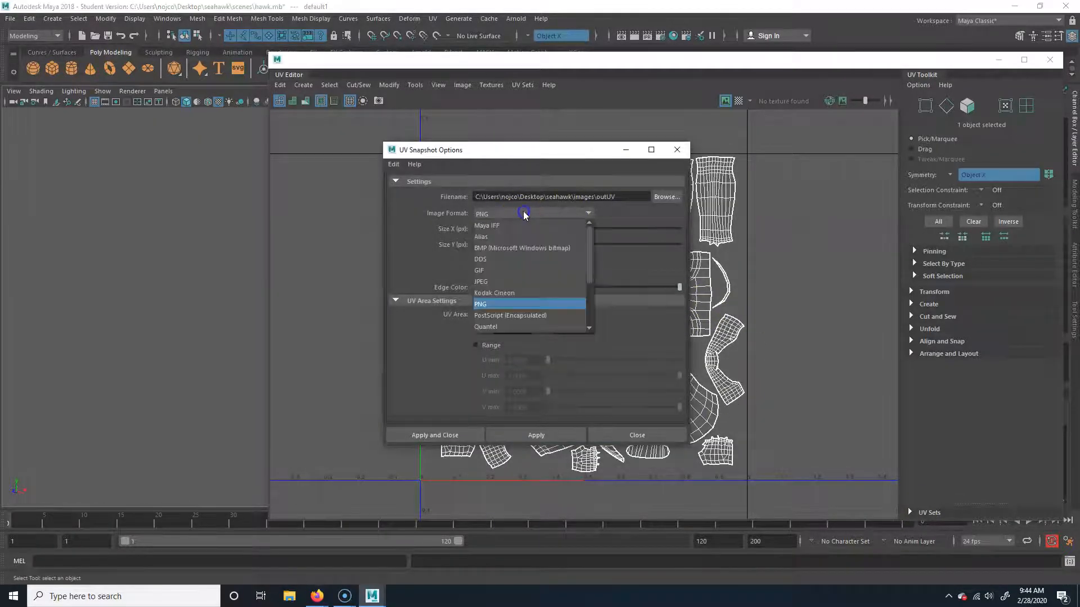
{"action": "left_click", "coordinate": [499, 306]}
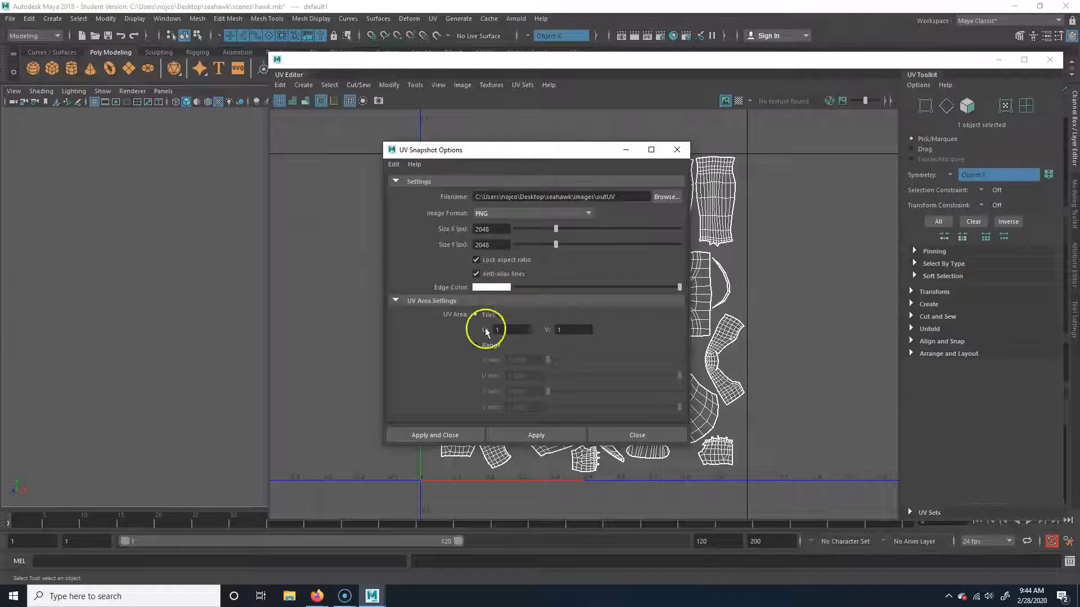
{"action": "left_click", "coordinate": [462, 437]}
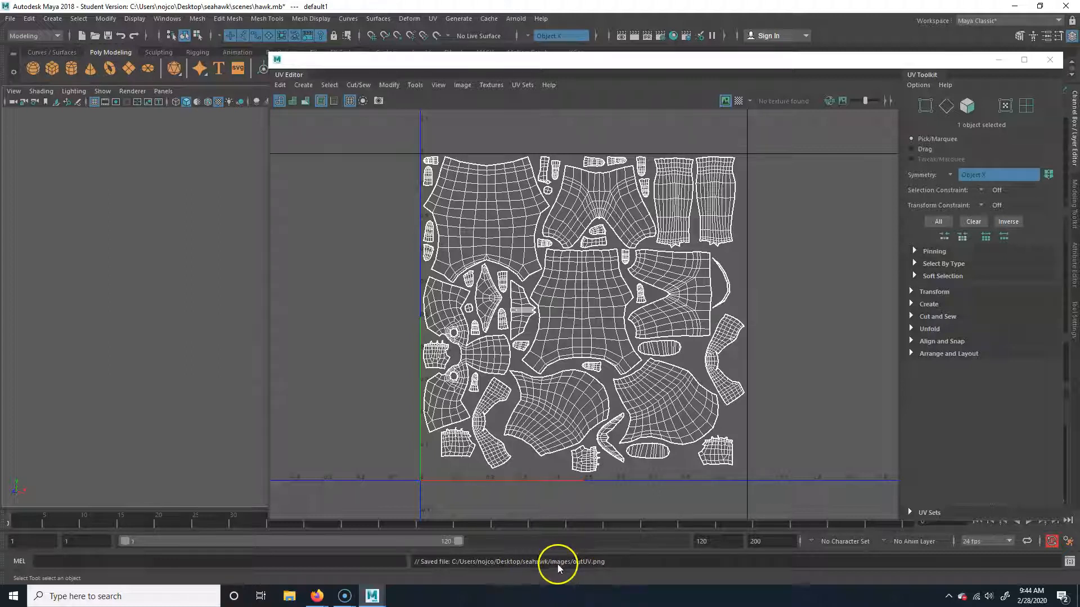
Find Adobe Photoshop CC 2018 through the Windows search and launch it
{"action": "left_click", "coordinate": [112, 596]}
{"action": "type", "text": "phyoto"}
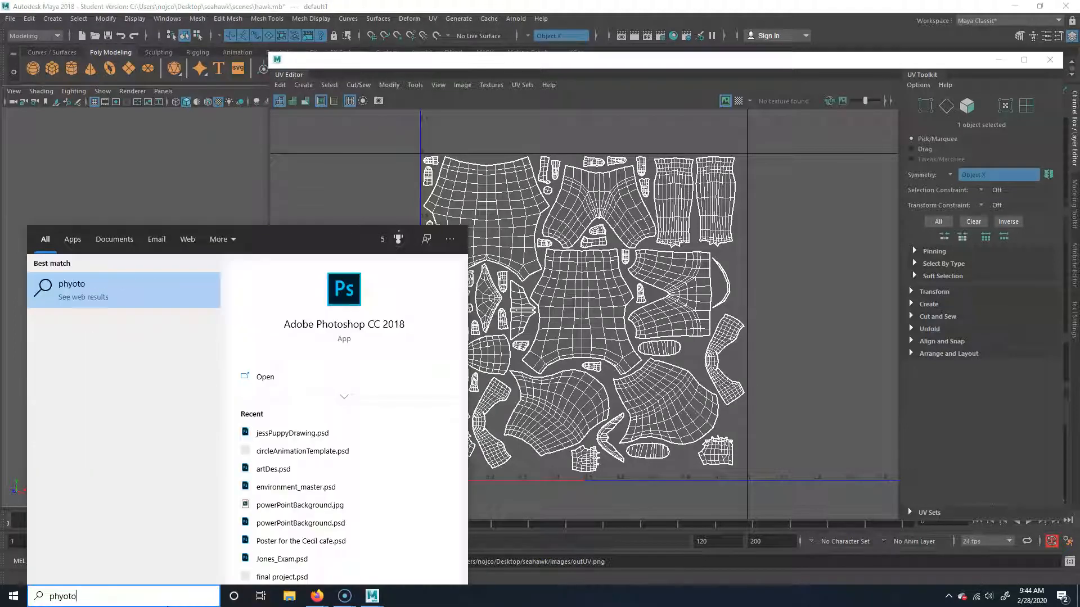
{"action": "key", "text": "BackSpace"}
{"action": "key", "text": "BackSpace"}
{"action": "key", "text": "BackSpace"}
{"action": "key", "text": "BackSpace"}
{"action": "type", "text": "oto"}
{"action": "key", "text": "Return"}
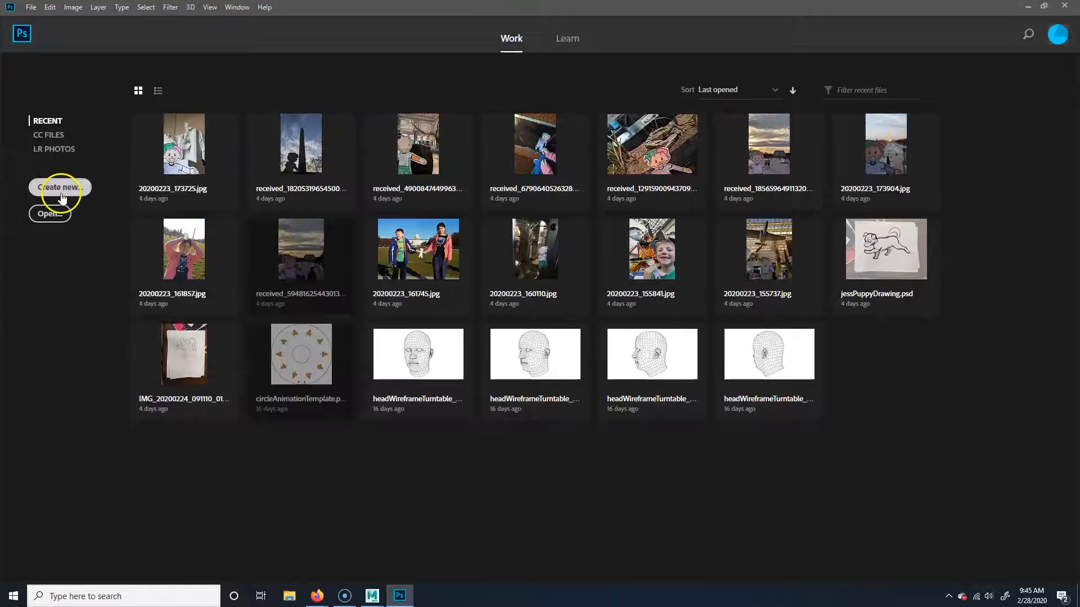
Open outUV.png from the seahawk images folder on the Desktop and switch to the Move tool
{"action": "left_click", "coordinate": [50, 214]}
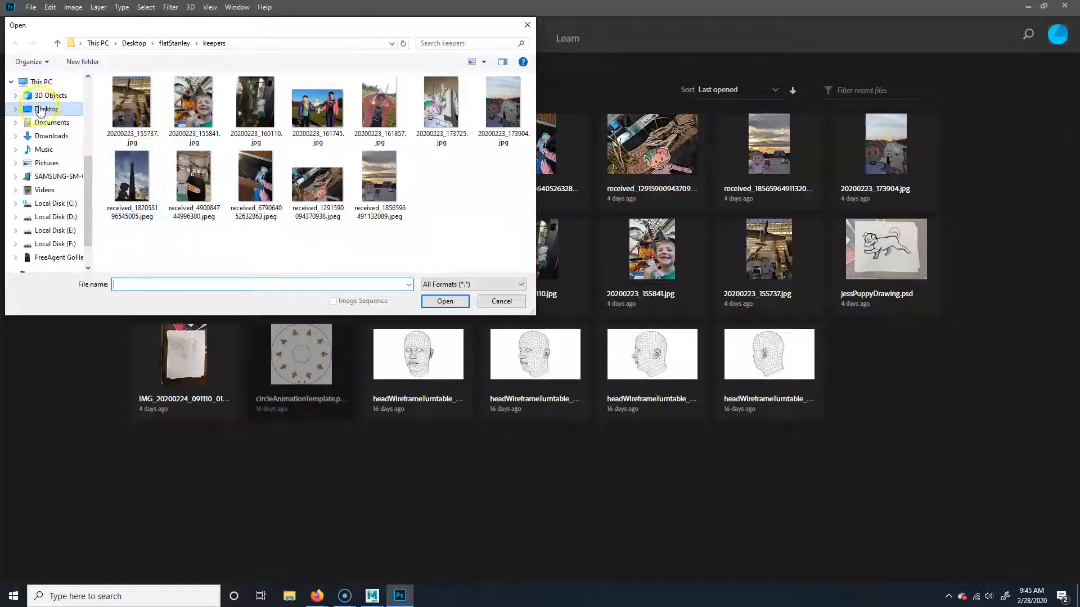
{"action": "left_click", "coordinate": [42, 111]}
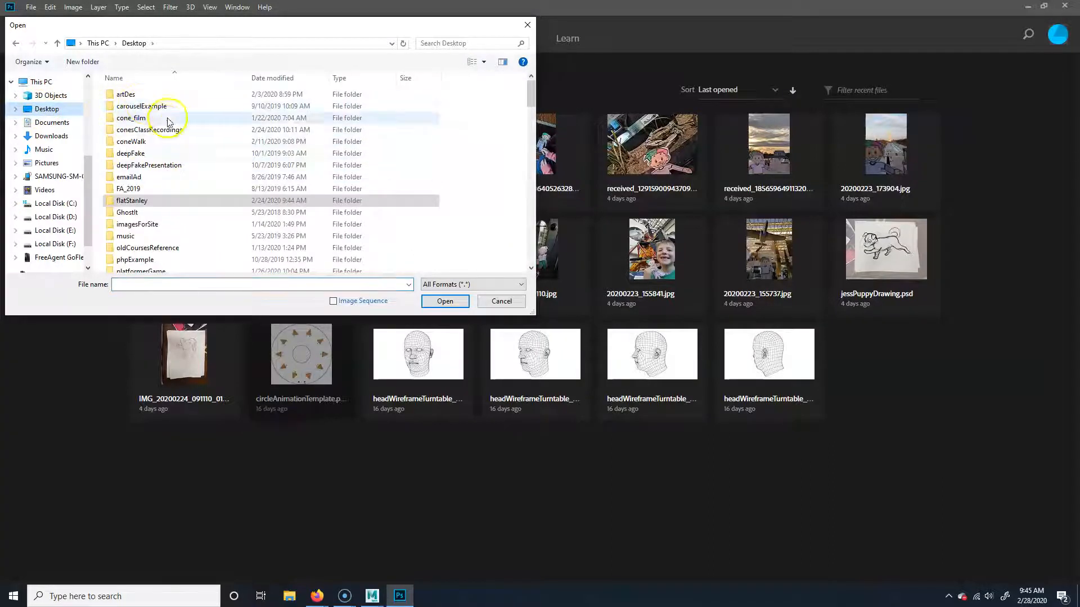
{"action": "scroll", "coordinate": [172, 220], "scroll_direction": "down", "scroll_amount": 4}
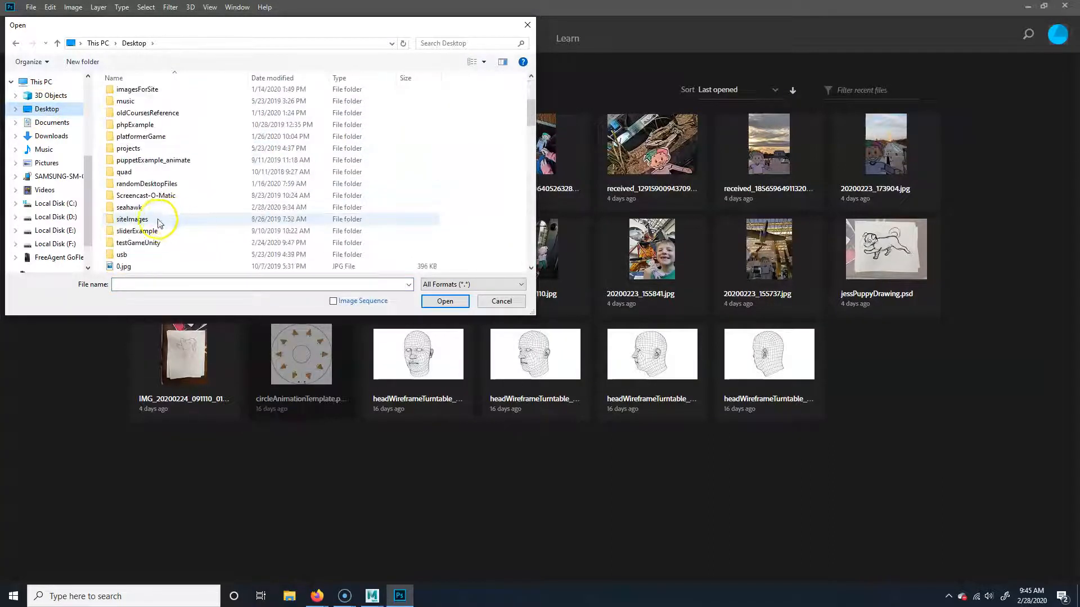
{"action": "left_click", "coordinate": [135, 208]}
{"action": "double_click", "coordinate": [135, 208]}
{"action": "left_click", "coordinate": [126, 154]}
{"action": "double_click", "coordinate": [123, 155]}
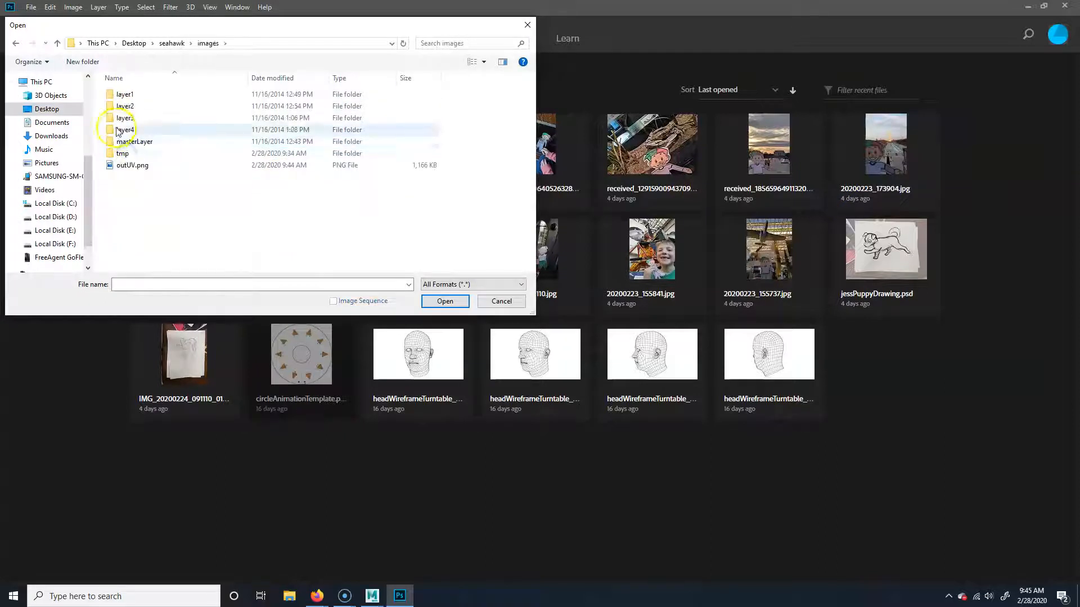
{"action": "left_click", "coordinate": [133, 166]}
{"action": "left_click", "coordinate": [445, 302]}
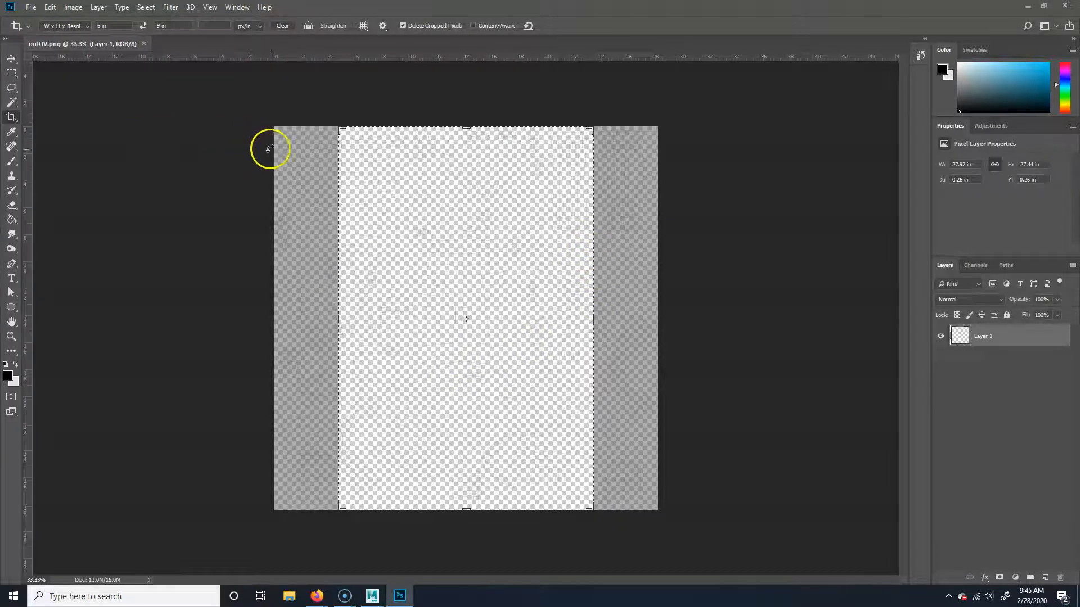
{"action": "key", "text": "v"}
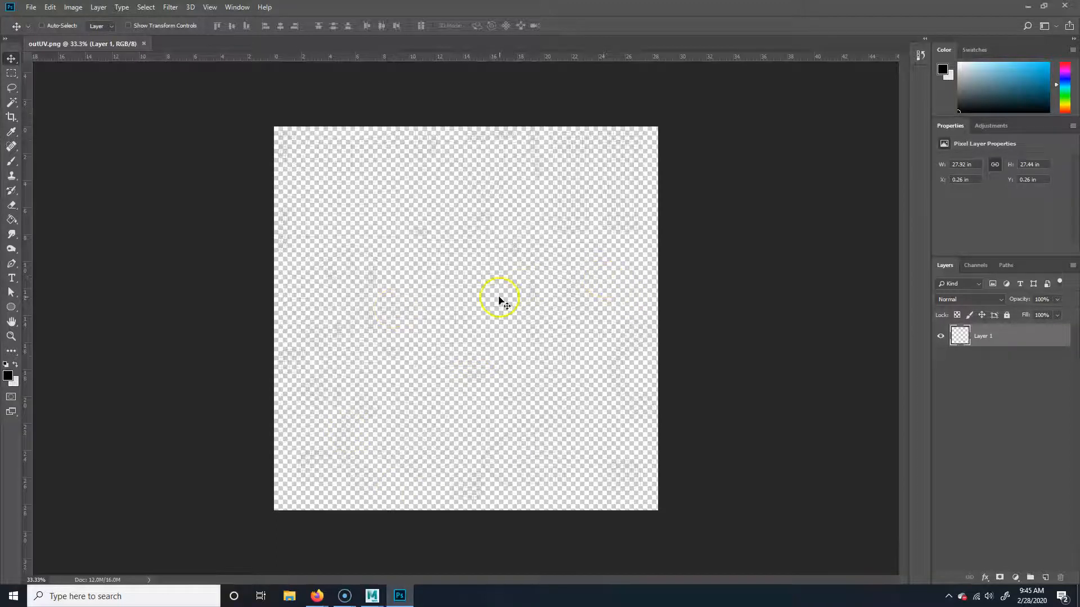
Rename the UV wireframe layer as uvSnapshot and lock all of its attributes
{"action": "scroll", "coordinate": [489, 305], "scroll_direction": "up", "scroll_amount": 5}
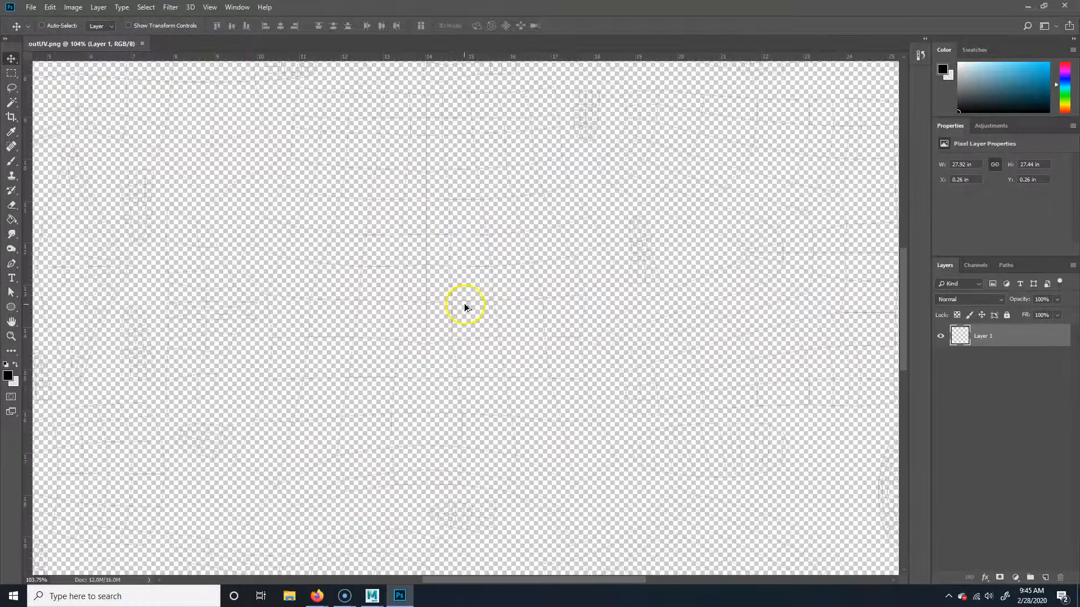
{"action": "scroll", "coordinate": [465, 307], "scroll_direction": "down", "scroll_amount": 5}
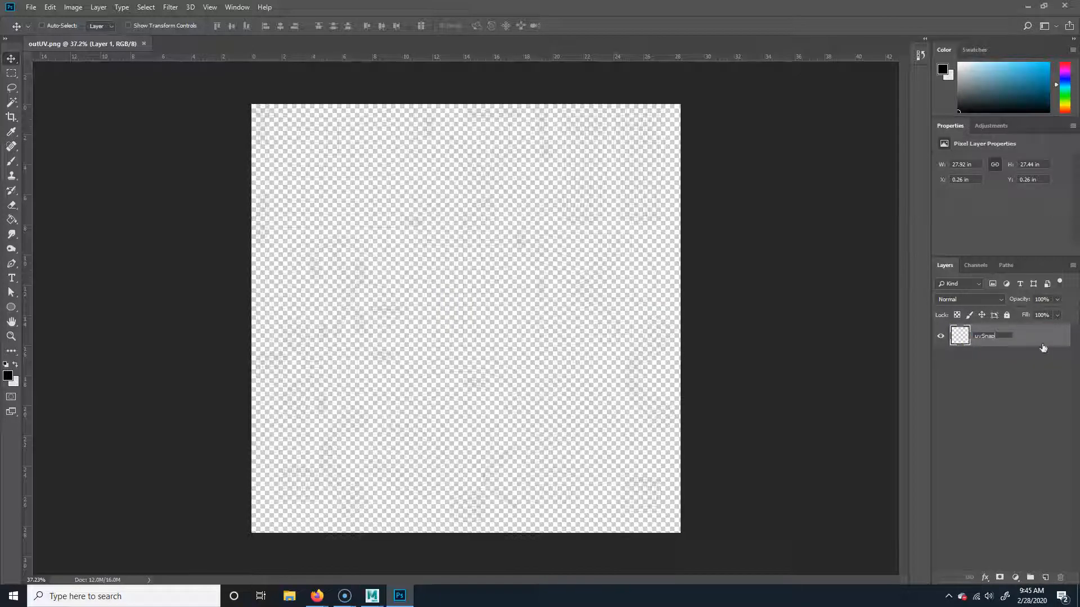
{"action": "key", "text": "Return"}
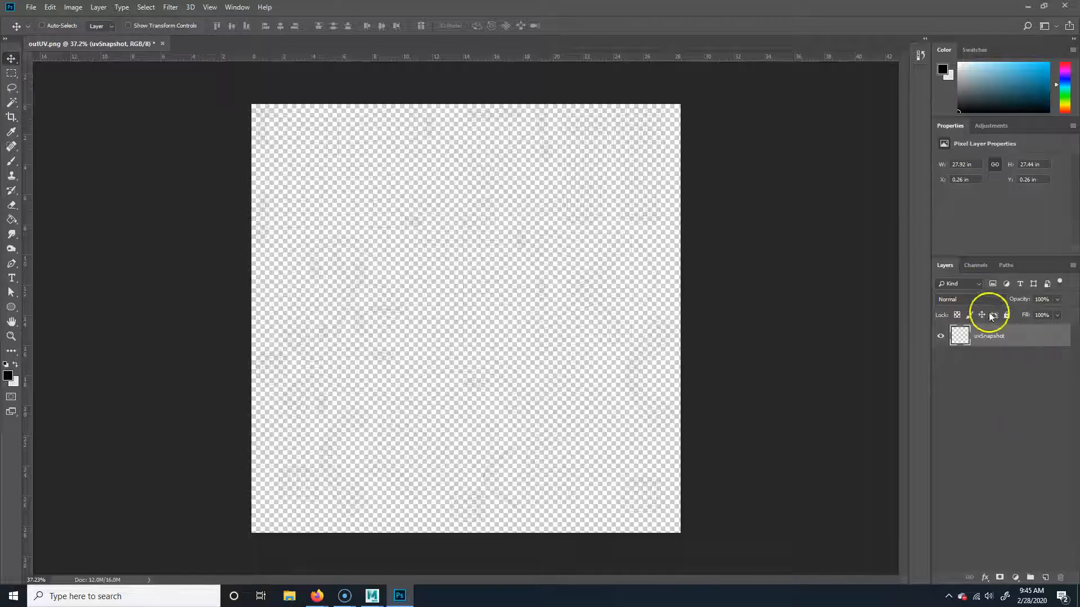
{"action": "left_click", "coordinate": [1007, 315]}
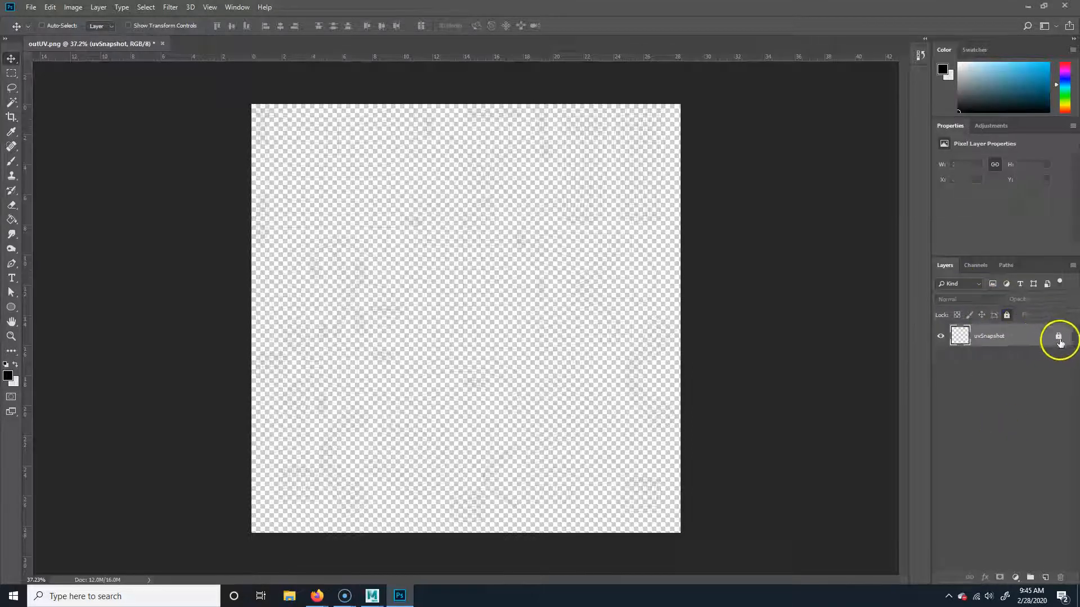
Add a new layer beneath uvSnapshot and name it grayBackdrop
{"action": "left_click", "coordinate": [1045, 577]}
{"action": "left_click_drag", "start_coordinate": [989, 336], "coordinate": [987, 364]}
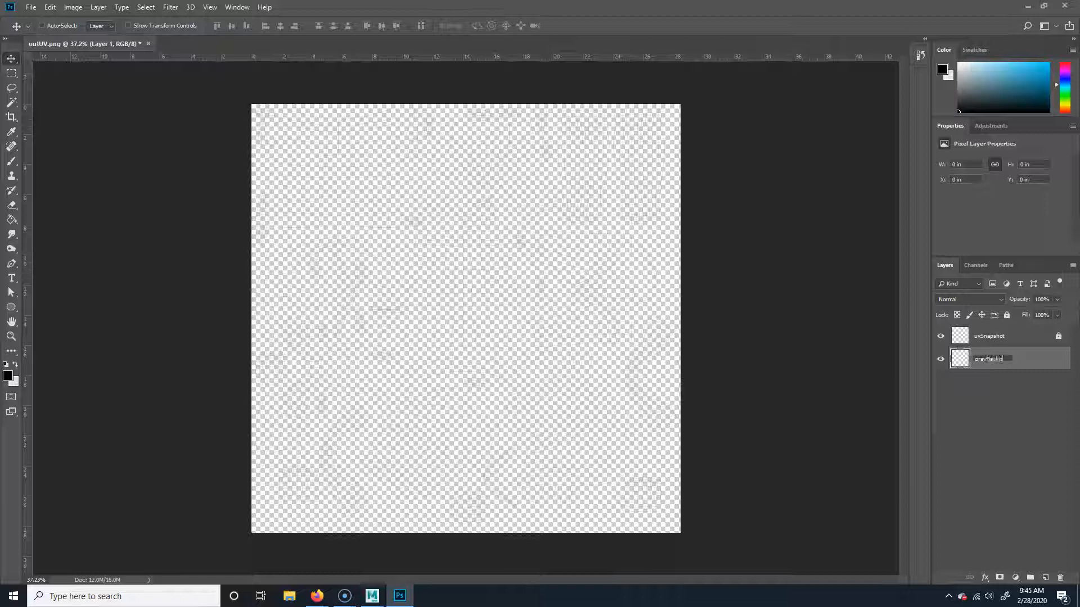
{"action": "key", "text": "Return"}
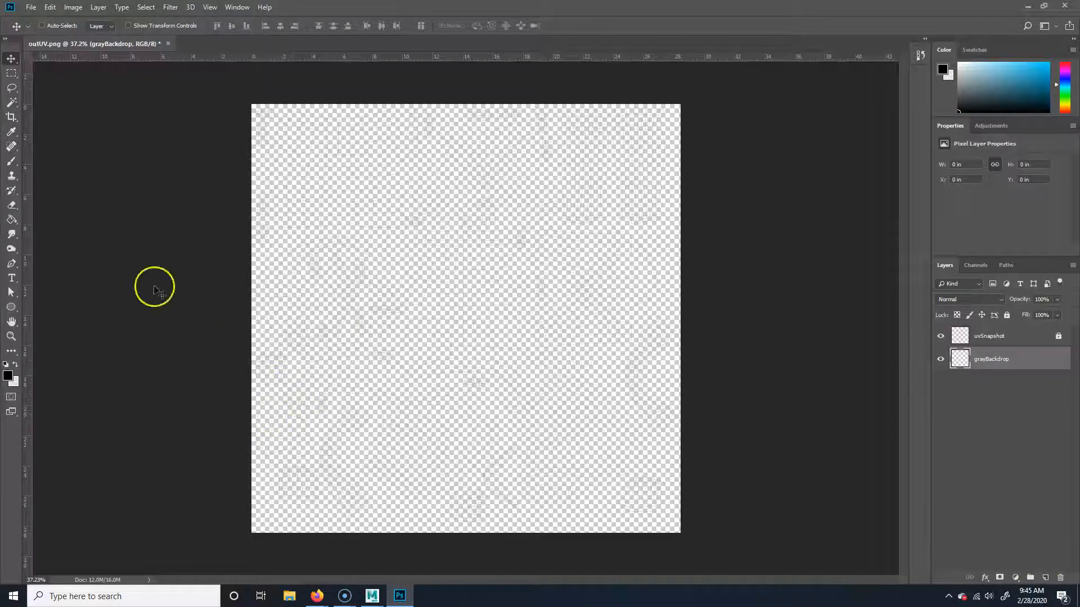
Fill the grayBackdrop layer with medium gray, RGB 133, 133, 133, using the Paint Bucket tool
{"action": "left_click", "coordinate": [11, 219]}
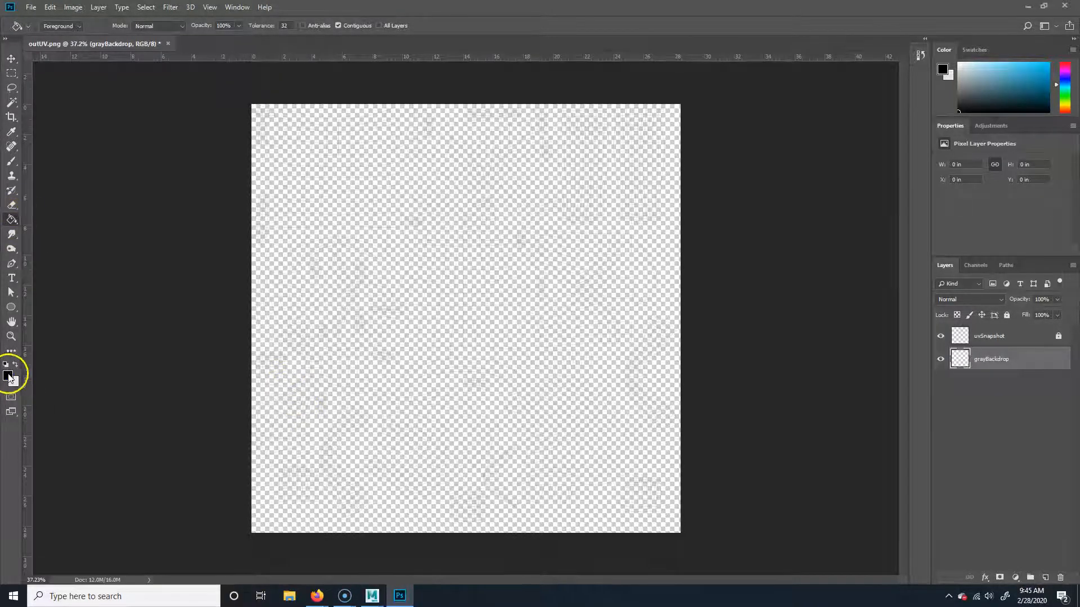
{"action": "left_click", "coordinate": [9, 379]}
{"action": "left_click", "coordinate": [361, 202]}
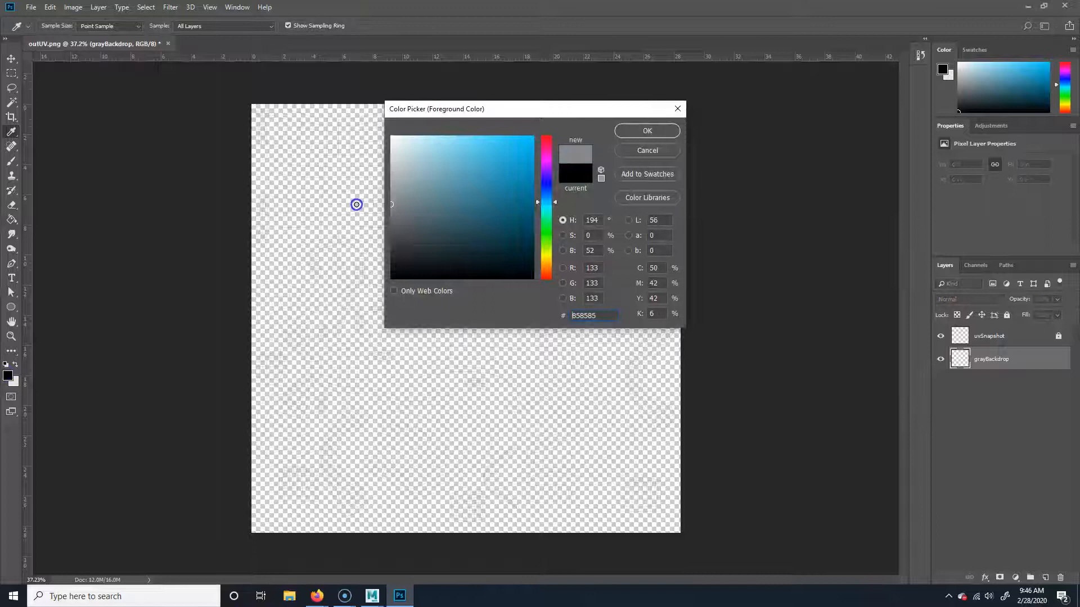
{"action": "left_click", "coordinate": [634, 132]}
{"action": "left_click", "coordinate": [473, 339]}
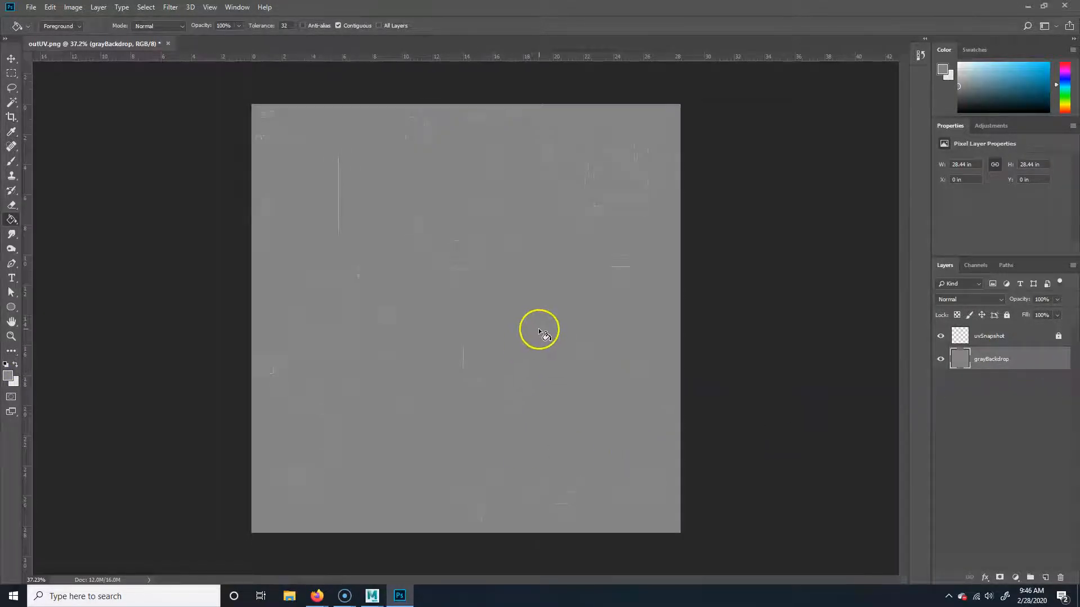
{"action": "scroll", "coordinate": [531, 323], "scroll_direction": "up", "scroll_amount": 6, "text": "alt"}
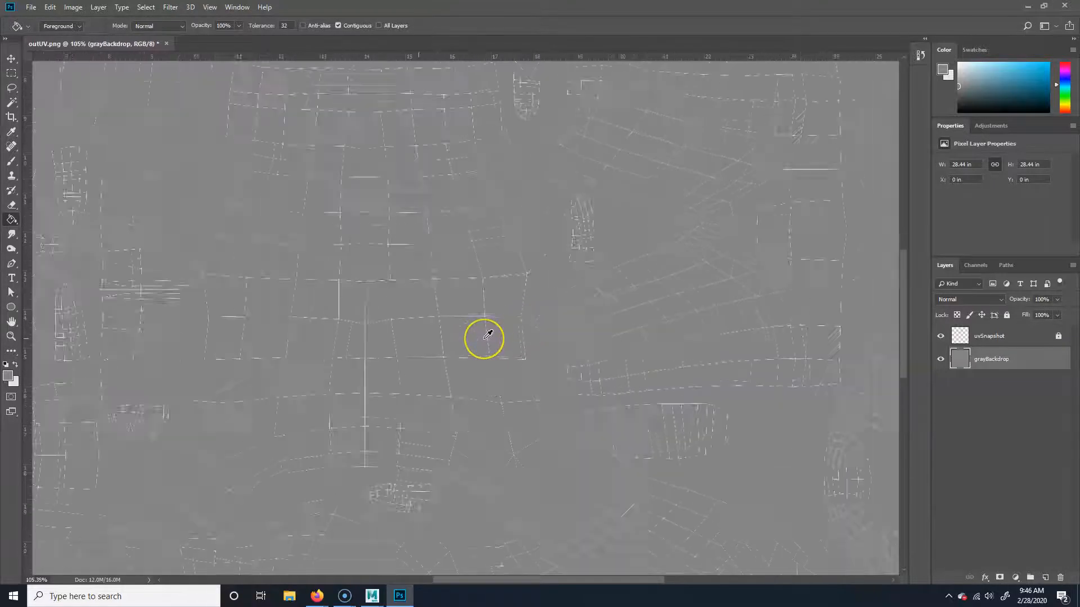
{"action": "scroll", "coordinate": [487, 335], "scroll_direction": "down", "scroll_amount": 4, "text": "alt"}
{"action": "scroll", "coordinate": [488, 335], "scroll_direction": "up", "scroll_amount": 2, "text": "alt"}
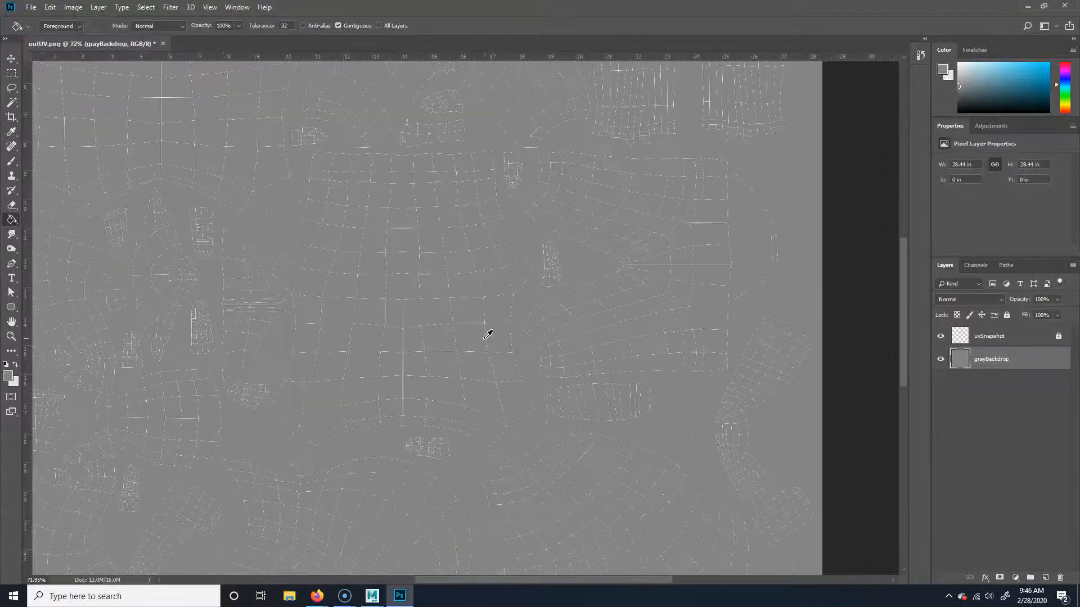
Add a new layer above grayBackdrop and name it primaryColors
{"action": "left_click_drag", "start_coordinate": [304, 206], "coordinate": [521, 456]}
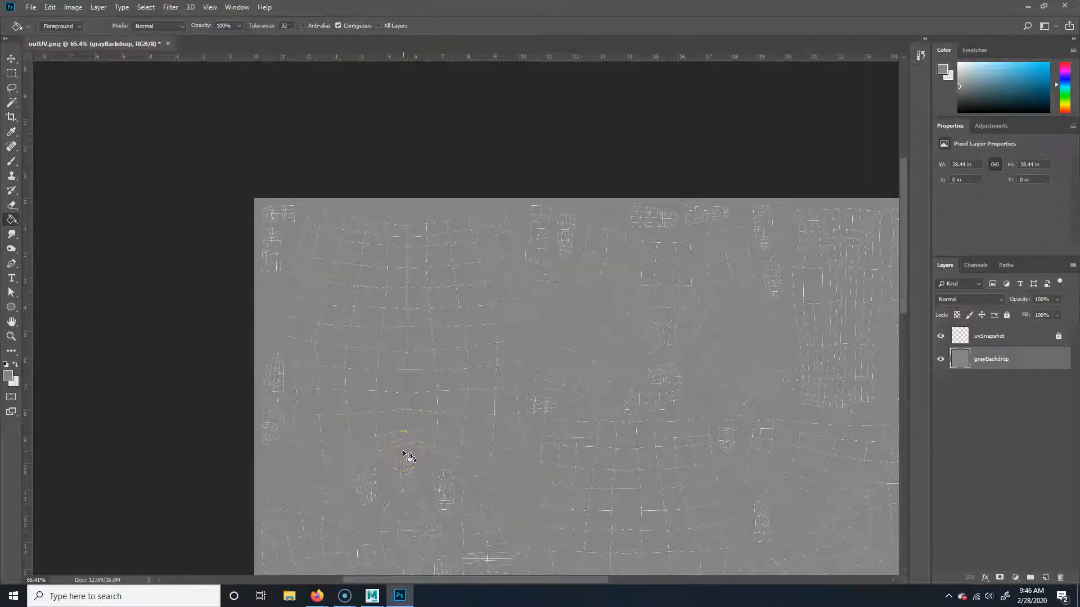
{"action": "left_click_drag", "start_coordinate": [397, 441], "coordinate": [766, 277]}
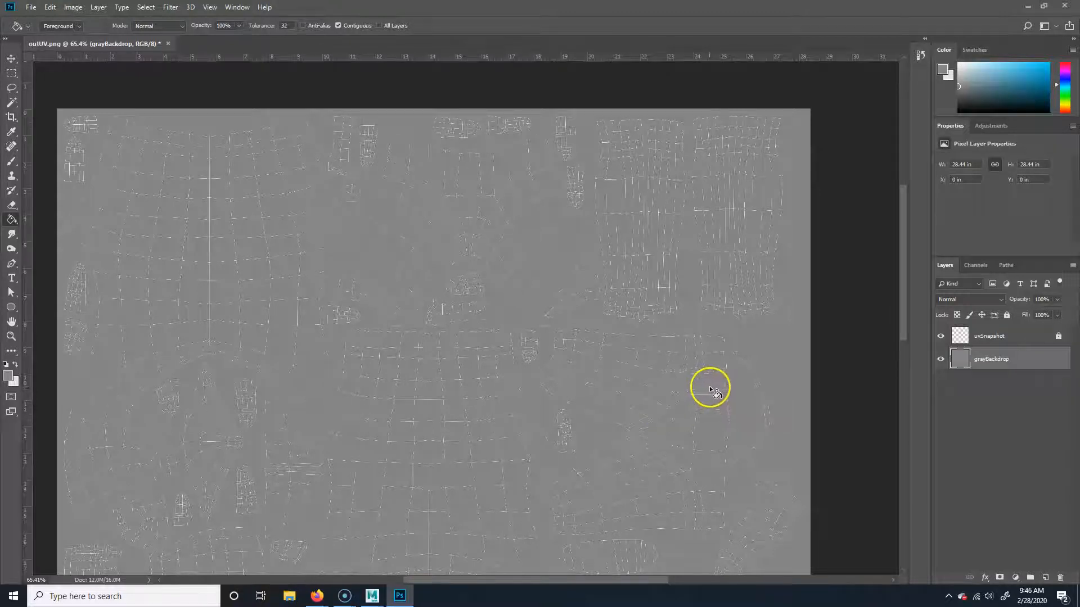
{"action": "left_click", "coordinate": [1045, 579]}
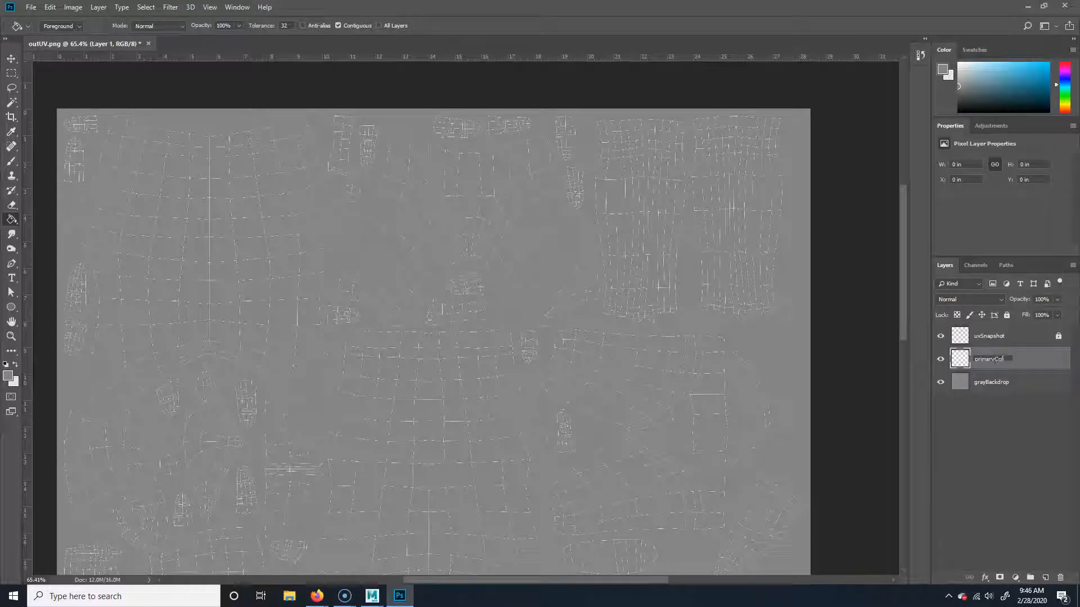
{"action": "type", "text": "s"}
{"action": "key", "text": "Return"}
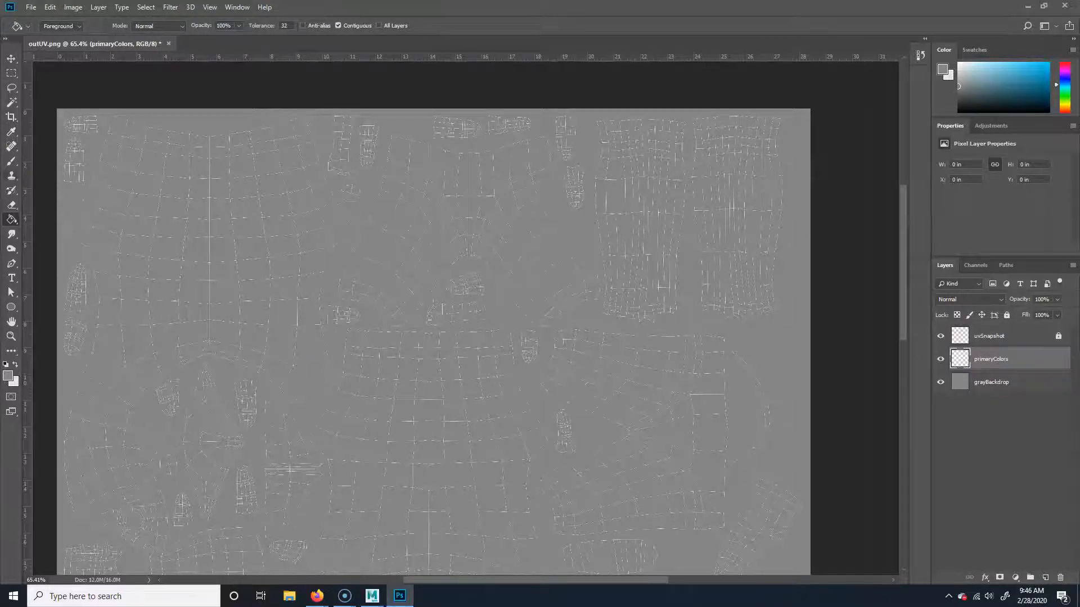
Switch to the Brush tool with 100% hardness and pick a muted olive yellow as the foreground color
{"action": "left_click", "coordinate": [12, 162]}
{"action": "left_click", "coordinate": [60, 27]}
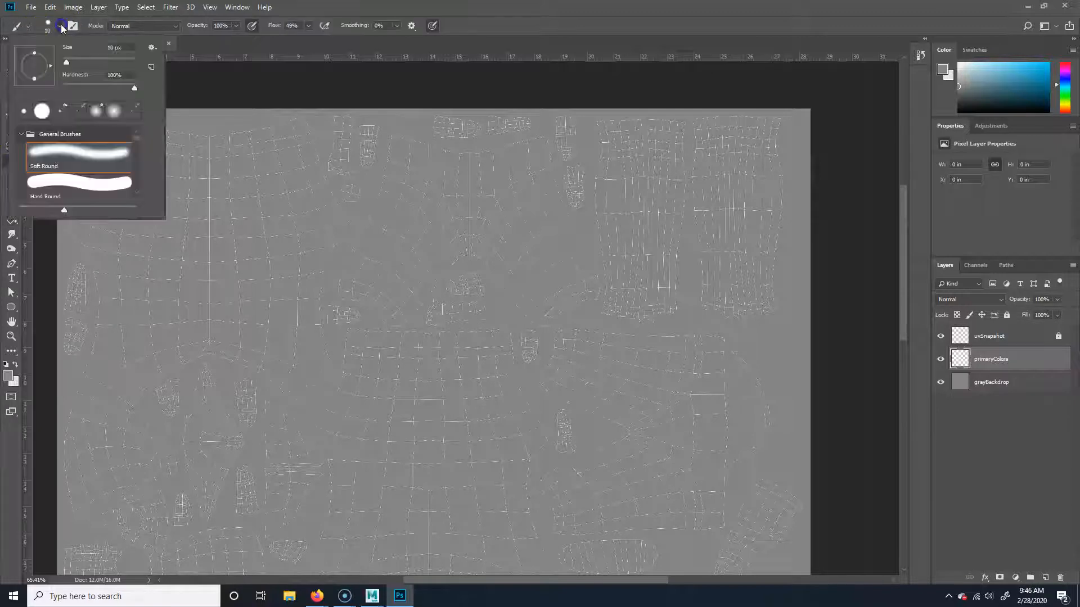
{"action": "left_click", "coordinate": [153, 88]}
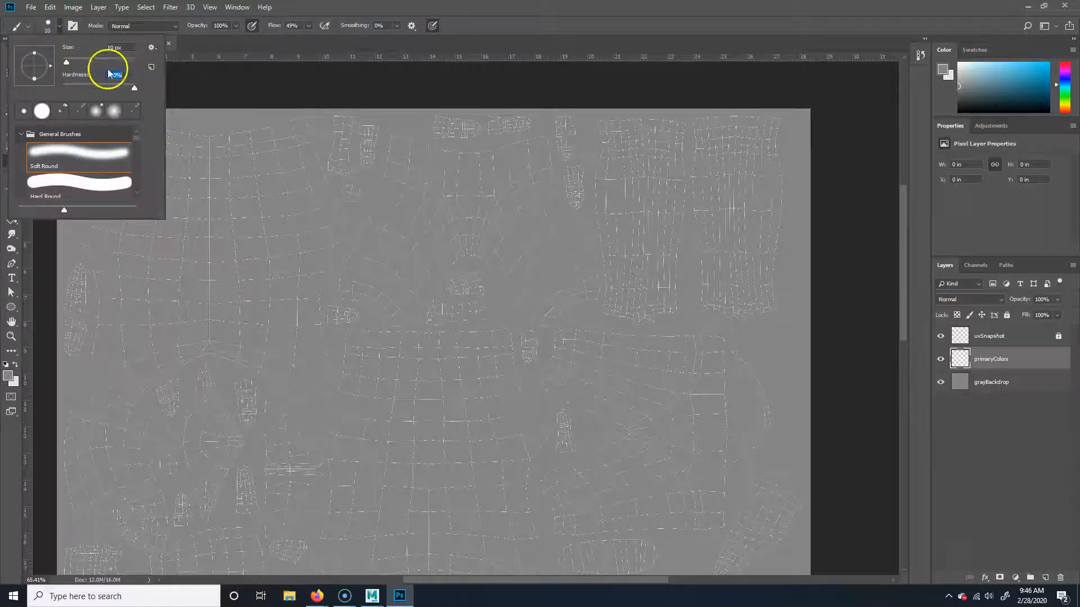
{"action": "left_click", "coordinate": [546, 20]}
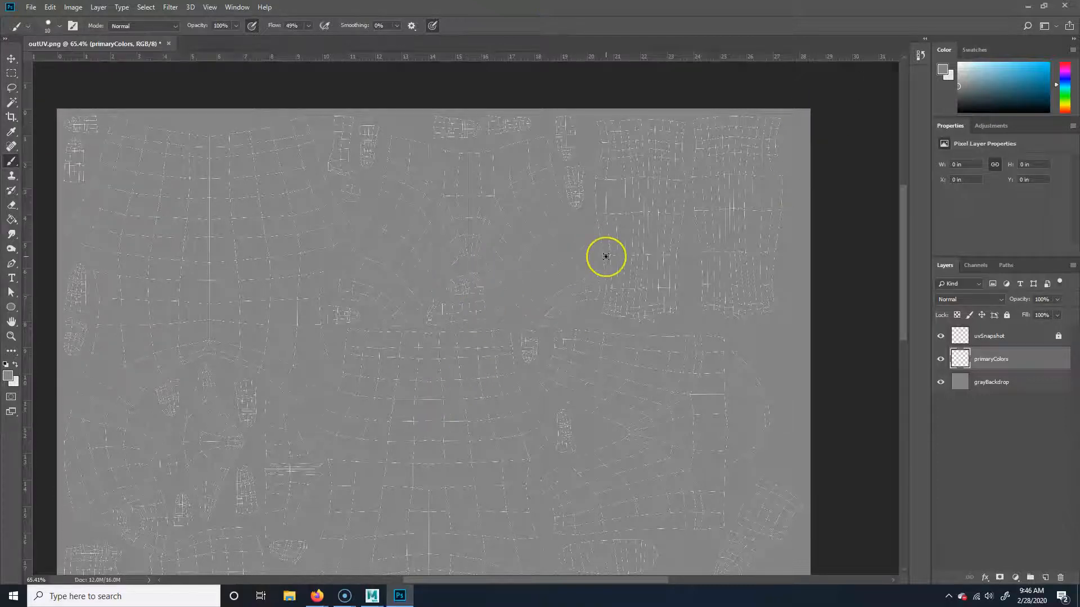
{"action": "left_click", "coordinate": [1065, 105]}
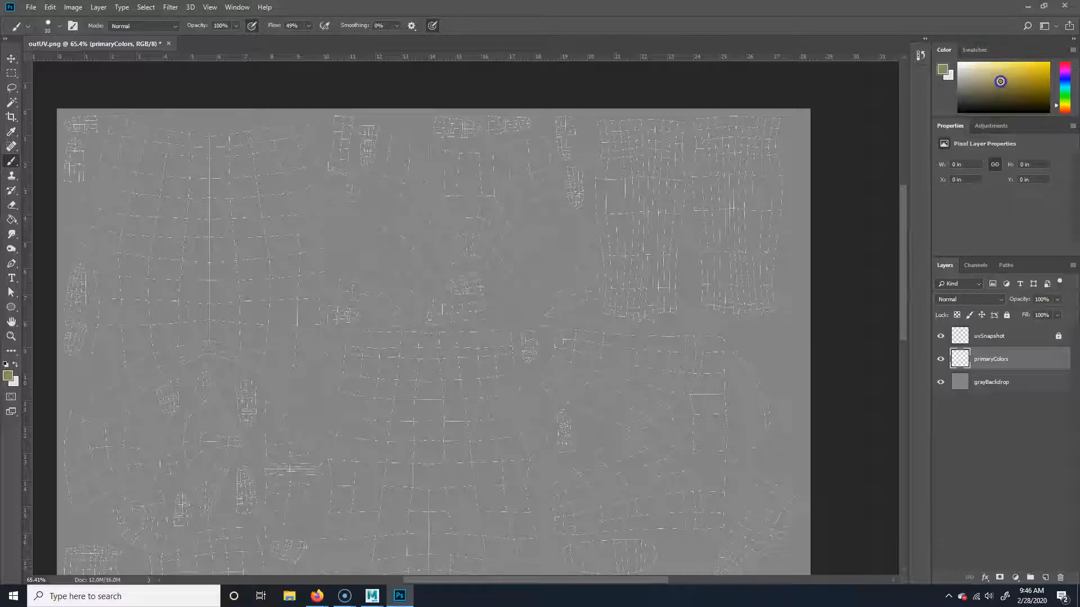
Enlarge the brush to 50 px and paint a stroke down the upper right edge of the trouser-shaped UV shell
{"action": "key", "text": "bracketright"}
{"action": "key", "text": "bracketright"}
{"action": "key", "text": "bracketright"}
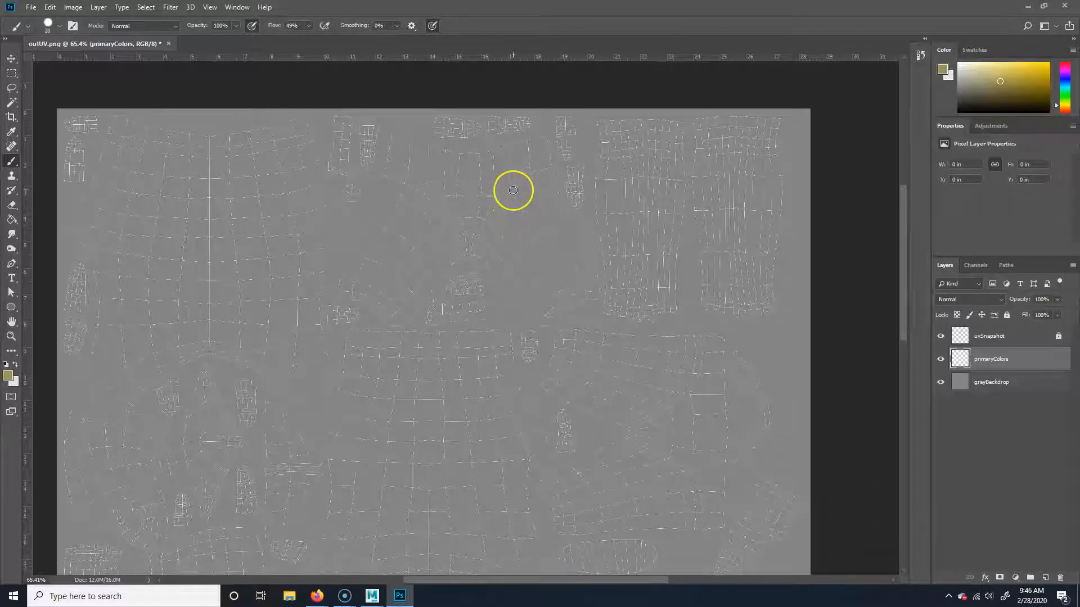
{"action": "key", "text": "bracketright"}
{"action": "key", "text": "bracketright"}
{"action": "key", "text": "bracketright"}
{"action": "key", "text": "bracketright"}
{"action": "key", "text": "bracketright"}
{"action": "left_click_drag", "start_coordinate": [548, 201], "coordinate": [547, 201]}
Set the brush flow to 100% and turn off pen pressure for both opacity and size
{"action": "left_click", "coordinate": [309, 25]}
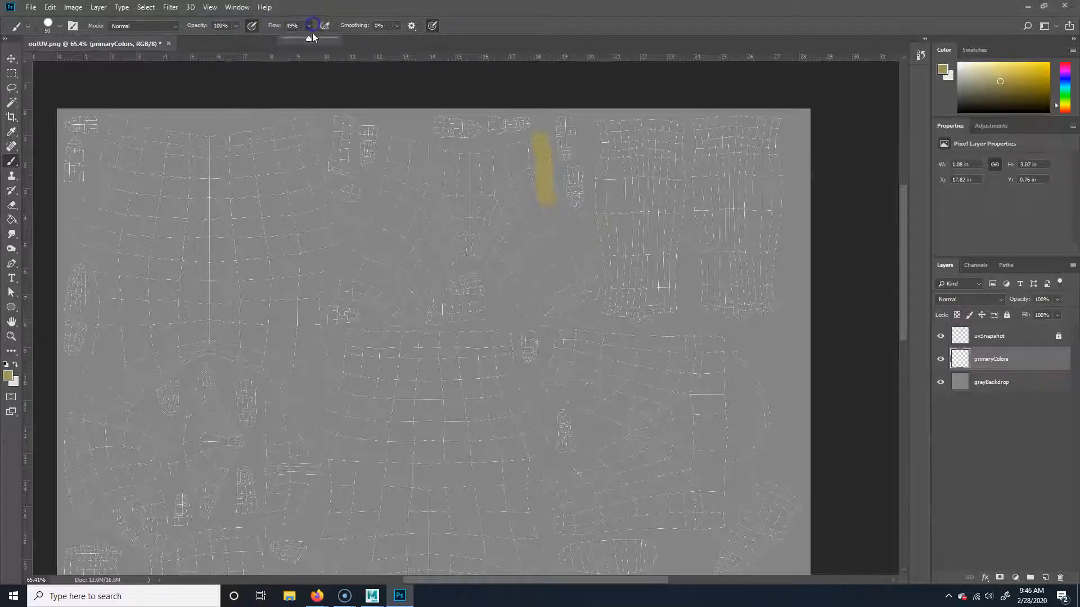
{"action": "left_click_drag", "start_coordinate": [309, 39], "coordinate": [366, 42]}
{"action": "left_click", "coordinate": [253, 26]}
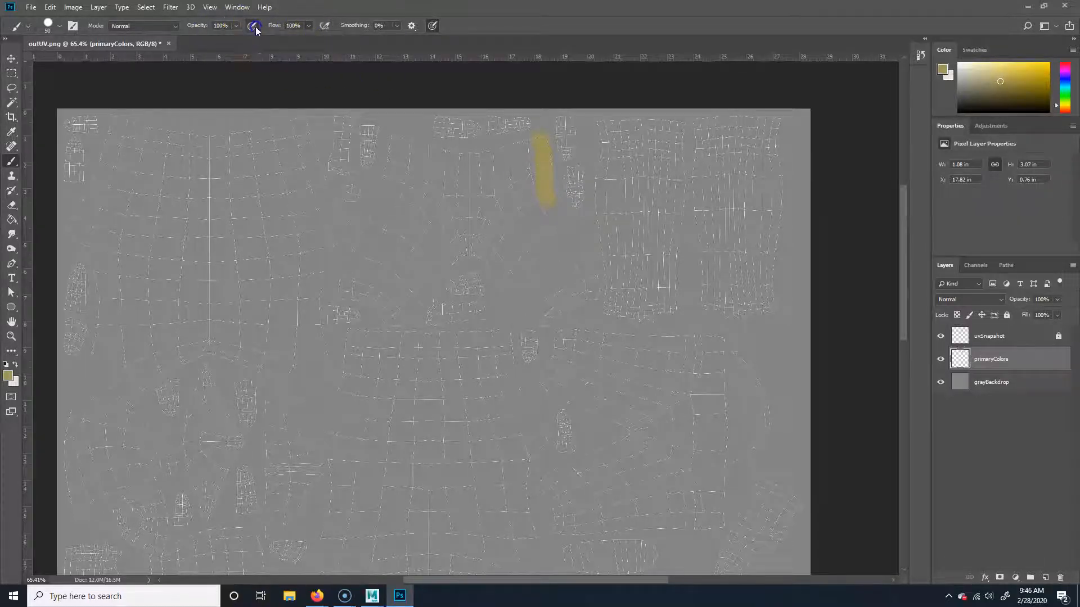
{"action": "left_click", "coordinate": [433, 26]}
Outline the trouser-shaped UV shell in olive yellow, then fill its interior with a 100 px brush
{"action": "left_click_drag", "start_coordinate": [541, 138], "coordinate": [546, 154]}
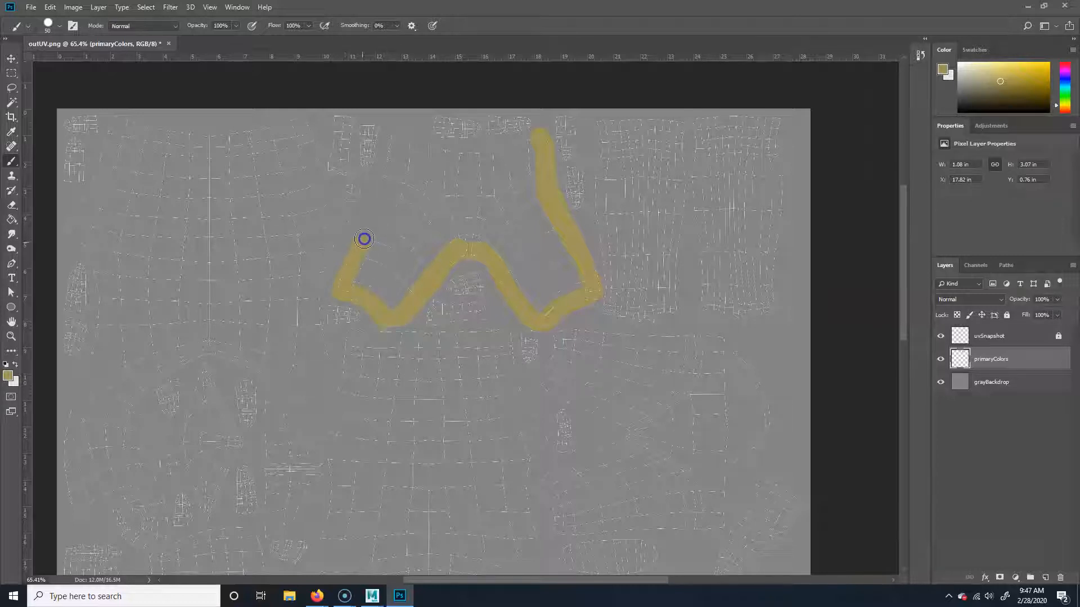
{"action": "left_click_drag", "start_coordinate": [410, 147], "coordinate": [490, 157]}
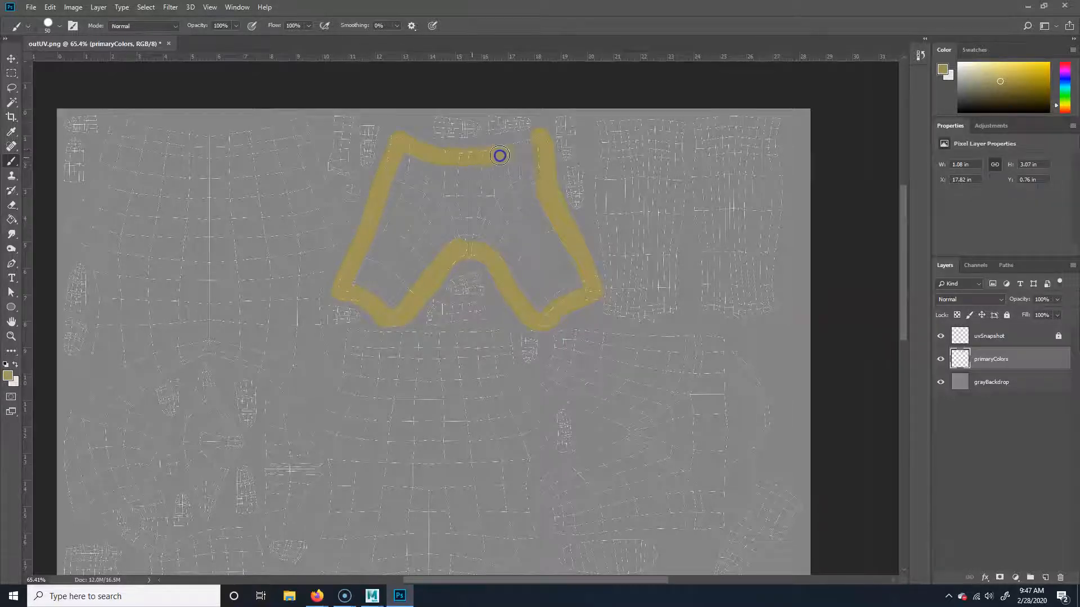
{"action": "mouse_move", "coordinate": [408, 161]}
{"action": "left_mouse_down"}
{"action": "mouse_move", "coordinate": [490, 178]}
{"action": "mouse_move", "coordinate": [490, 193]}
{"action": "mouse_move", "coordinate": [494, 173]}
{"action": "mouse_move", "coordinate": [508, 172]}
{"action": "mouse_move", "coordinate": [529, 222]}
{"action": "left_mouse_up"}
{"action": "key", "text": "bracketright"}
{"action": "mouse_move", "coordinate": [491, 182]}
{"action": "left_mouse_down"}
{"action": "mouse_move", "coordinate": [410, 177]}
{"action": "mouse_move", "coordinate": [371, 286]}
{"action": "mouse_move", "coordinate": [390, 300]}
{"action": "mouse_move", "coordinate": [405, 281]}
{"action": "mouse_move", "coordinate": [439, 224]}
{"action": "mouse_move", "coordinate": [418, 221]}
{"action": "mouse_move", "coordinate": [413, 229]}
{"action": "mouse_move", "coordinate": [469, 208]}
{"action": "mouse_move", "coordinate": [506, 233]}
{"action": "mouse_move", "coordinate": [538, 217]}
{"action": "mouse_move", "coordinate": [508, 204]}
{"action": "mouse_move", "coordinate": [575, 278]}
{"action": "left_mouse_up"}
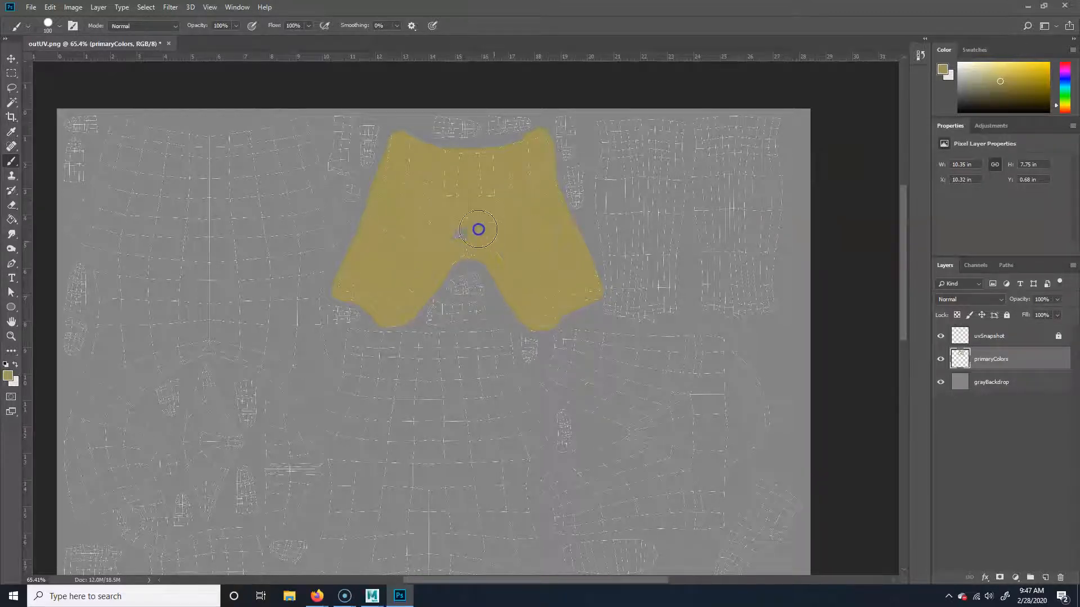
Paint the large notched UV shell below the two rectangular shells in solid olive yellow
{"action": "left_click_drag", "start_coordinate": [675, 408], "coordinate": [619, 304]}
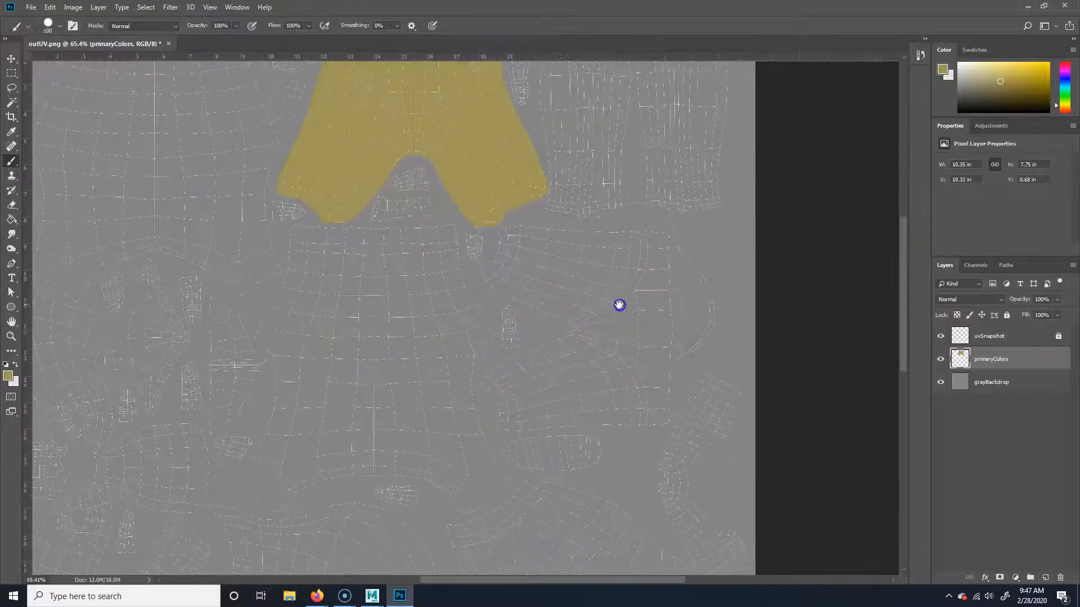
{"action": "left_click_drag", "start_coordinate": [666, 239], "coordinate": [498, 243]}
{"action": "mouse_move", "coordinate": [502, 288]}
{"action": "left_mouse_down"}
{"action": "mouse_move", "coordinate": [579, 322]}
{"action": "mouse_move", "coordinate": [574, 339]}
{"action": "mouse_move", "coordinate": [494, 389]}
{"action": "mouse_move", "coordinate": [511, 423]}
{"action": "mouse_move", "coordinate": [662, 419]}
{"action": "mouse_move", "coordinate": [651, 254]}
{"action": "mouse_move", "coordinate": [625, 261]}
{"action": "mouse_move", "coordinate": [595, 250]}
{"action": "mouse_move", "coordinate": [648, 248]}
{"action": "mouse_move", "coordinate": [661, 269]}
{"action": "mouse_move", "coordinate": [648, 289]}
{"action": "mouse_move", "coordinate": [548, 258]}
{"action": "mouse_move", "coordinate": [514, 267]}
{"action": "mouse_move", "coordinate": [587, 281]}
{"action": "mouse_move", "coordinate": [640, 322]}
{"action": "mouse_move", "coordinate": [593, 312]}
{"action": "left_mouse_up"}
{"action": "mouse_move", "coordinate": [616, 349]}
{"action": "left_mouse_down"}
{"action": "mouse_move", "coordinate": [565, 365]}
{"action": "mouse_move", "coordinate": [531, 399]}
{"action": "mouse_move", "coordinate": [622, 399]}
{"action": "left_mouse_up"}
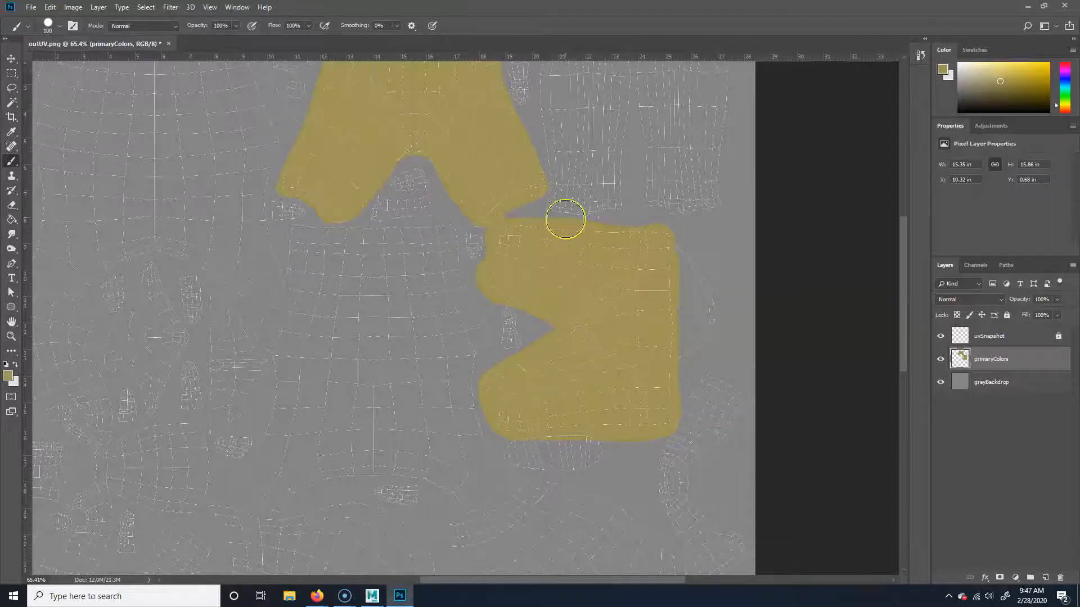
Change the foreground color to a bright yellow and return to the Brush tool
{"action": "scroll", "coordinate": [565, 220], "scroll_direction": "up", "scroll_amount": 3}
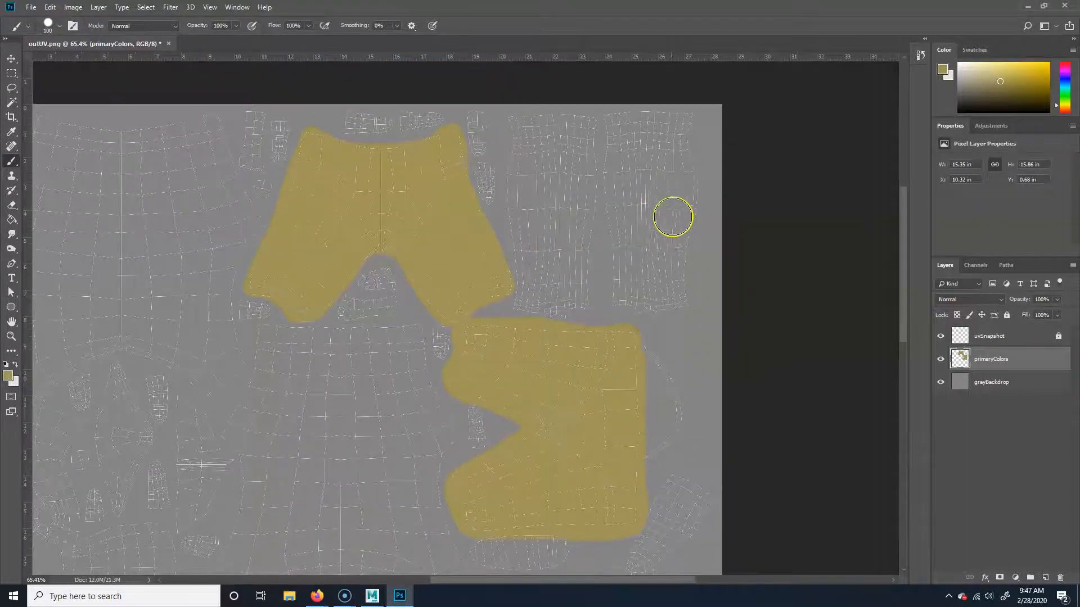
{"action": "left_click_drag", "start_coordinate": [365, 272], "coordinate": [450, 45]}
{"action": "left_click_drag", "start_coordinate": [539, 314], "coordinate": [552, 225]}
{"action": "left_click_drag", "start_coordinate": [629, 169], "coordinate": [634, 483]}
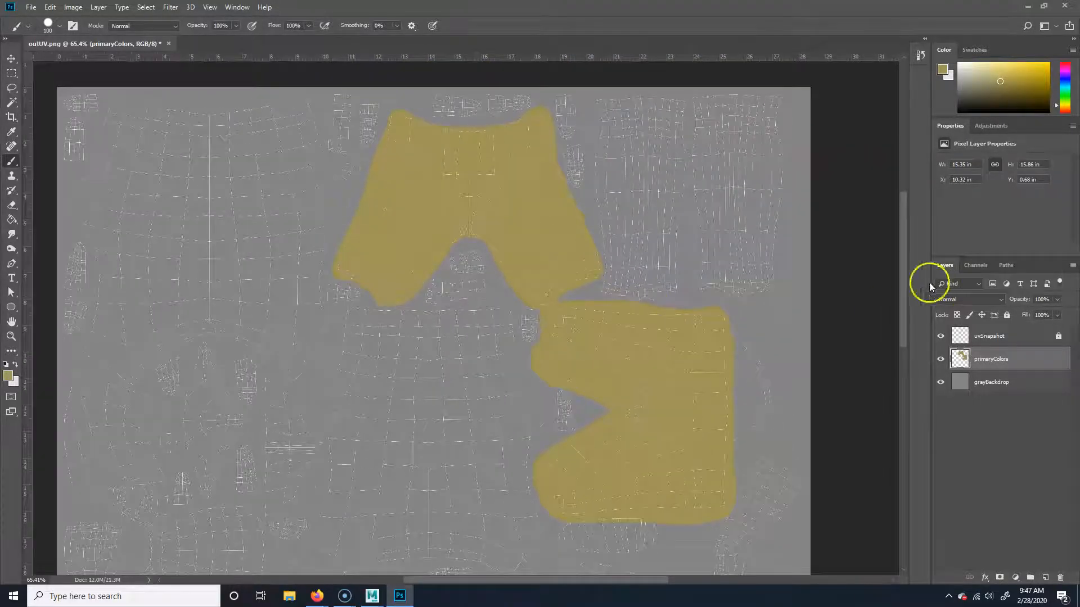
{"action": "left_click", "coordinate": [7, 377]}
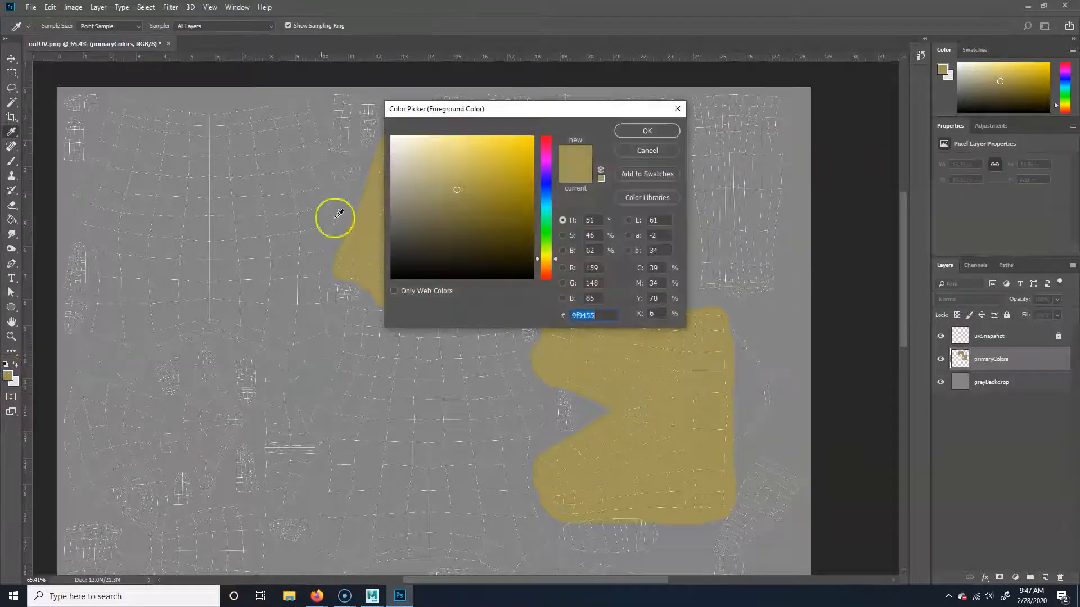
{"action": "left_click_drag", "start_coordinate": [478, 153], "coordinate": [455, 146]}
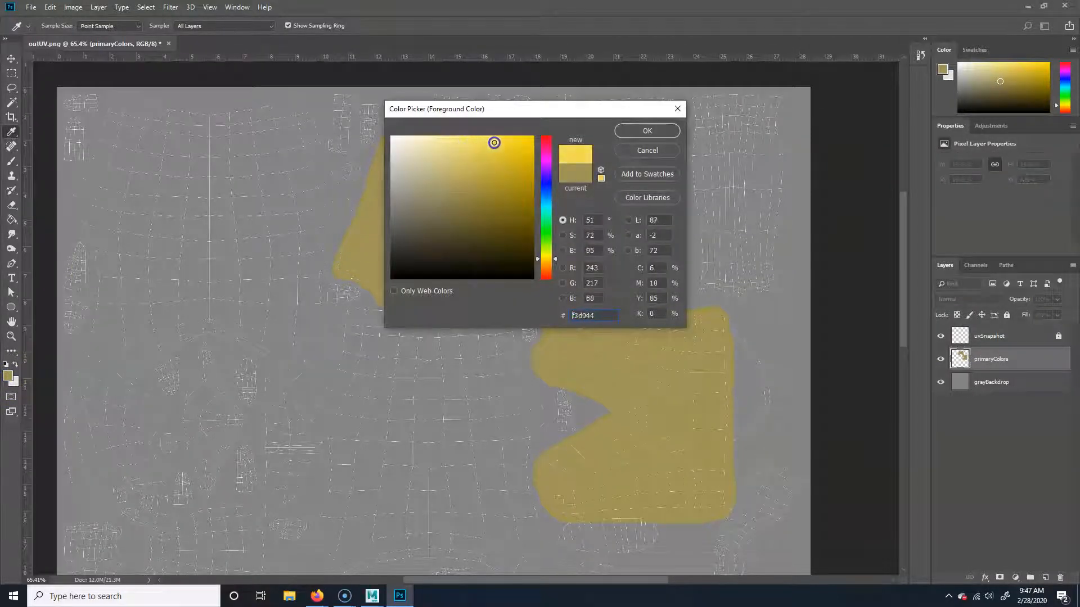
{"action": "left_click_drag", "start_coordinate": [551, 259], "coordinate": [554, 256]}
{"action": "left_click_drag", "start_coordinate": [491, 139], "coordinate": [493, 140]}
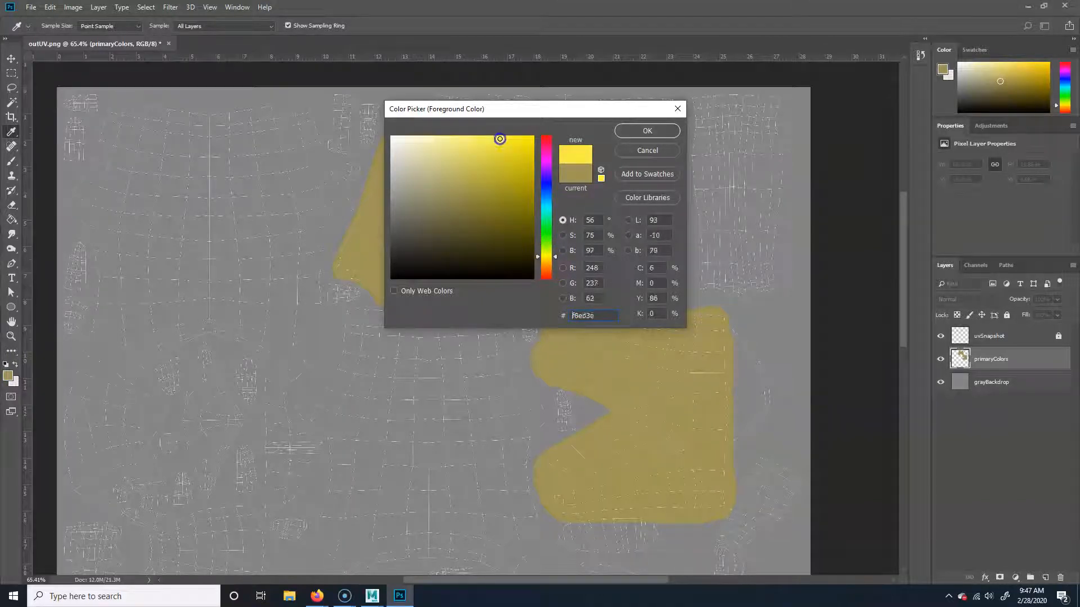
{"action": "left_click", "coordinate": [669, 126]}
{"action": "key", "text": "b"}
Paint bright yellow across the tops of the two rectangular UV shells and down the left shell's outer edge
{"action": "mouse_move", "coordinate": [776, 106]}
{"action": "left_mouse_down"}
{"action": "mouse_move", "coordinate": [608, 103]}
{"action": "mouse_move", "coordinate": [618, 257]}
{"action": "left_mouse_up"}
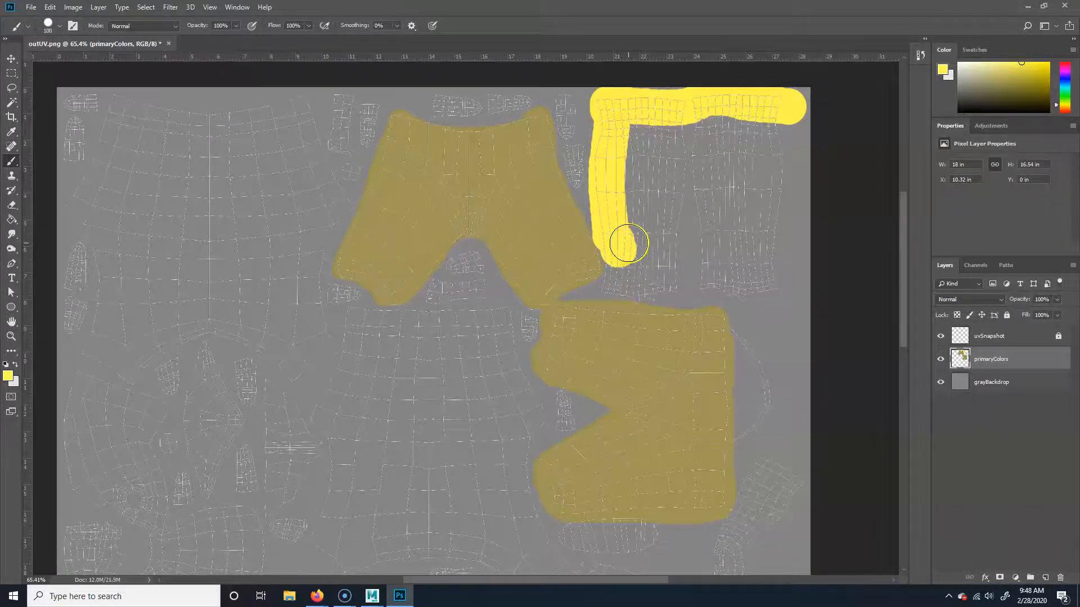
{"action": "scroll", "coordinate": [628, 243], "scroll_direction": "up", "scroll_amount": 4}
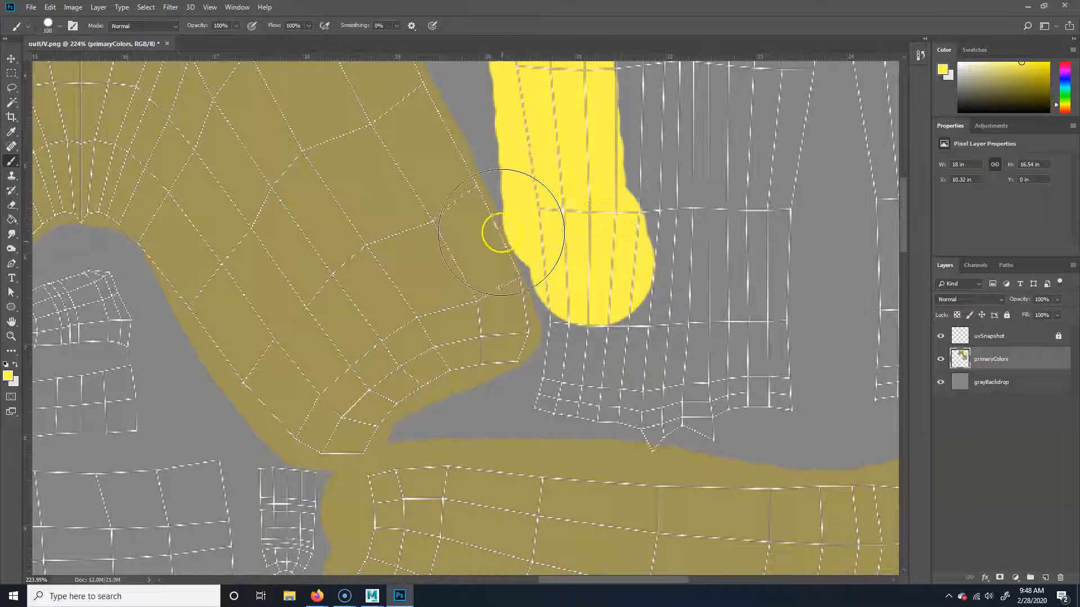
{"action": "mouse_move", "coordinate": [602, 270]}
{"action": "left_mouse_down"}
{"action": "mouse_move", "coordinate": [615, 337]}
{"action": "mouse_move", "coordinate": [608, 303]}
{"action": "left_mouse_up"}
Reduce the brush to 40 px and paint bright yellow along the left rectangular shell's jagged lower edge
{"action": "key", "text": "["}
{"action": "key", "text": "bracketleft"}
{"action": "key", "text": "bracketleft"}
{"action": "key", "text": "bracketleft"}
{"action": "key", "text": "bracketleft"}
{"action": "key", "text": "bracketleft"}
{"action": "mouse_move", "coordinate": [579, 345]}
{"action": "left_mouse_down"}
{"action": "mouse_move", "coordinate": [555, 363]}
{"action": "mouse_move", "coordinate": [548, 400]}
{"action": "mouse_move", "coordinate": [621, 413]}
{"action": "mouse_move", "coordinate": [664, 436]}
{"action": "mouse_move", "coordinate": [726, 410]}
{"action": "mouse_move", "coordinate": [736, 420]}
{"action": "mouse_move", "coordinate": [704, 431]}
{"action": "mouse_move", "coordinate": [768, 402]}
{"action": "mouse_move", "coordinate": [786, 352]}
{"action": "left_mouse_up"}
{"action": "left_click_drag", "start_coordinate": [798, 428], "coordinate": [574, 411]}
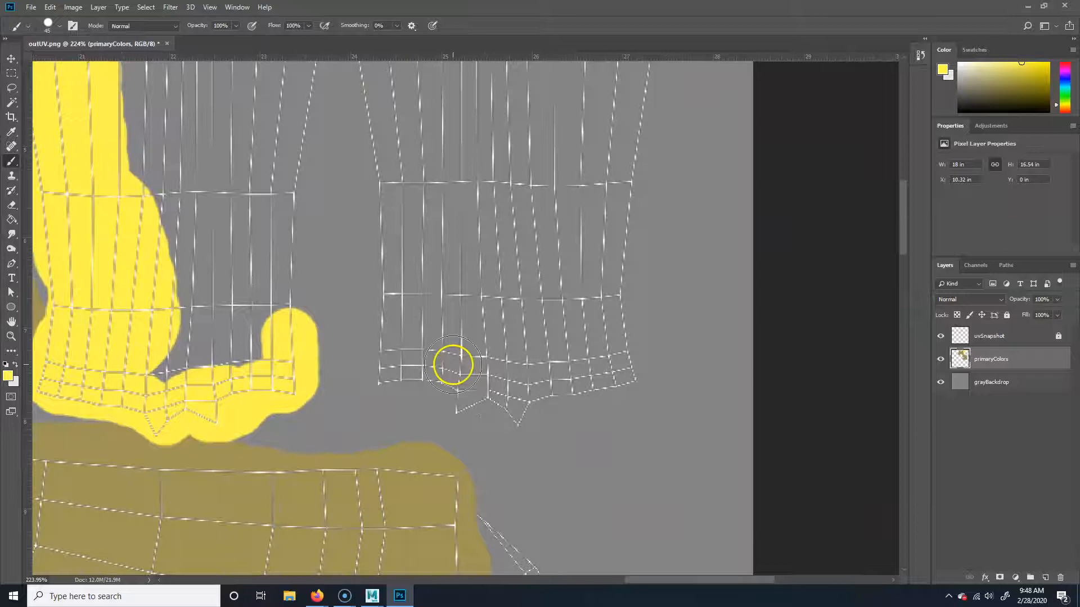
Fill the rest of the two rectangular UV shells with bright yellow, enlarging the brush to 175 px
{"action": "scroll", "coordinate": [452, 366], "scroll_direction": "down", "scroll_amount": 5}
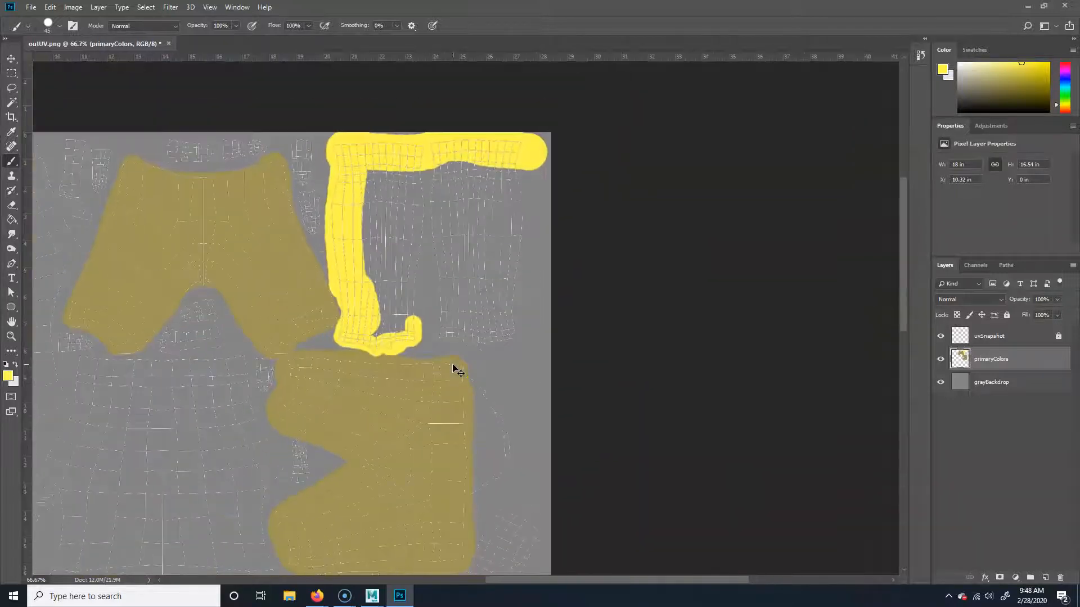
{"action": "mouse_move", "coordinate": [513, 169]}
{"action": "left_mouse_down"}
{"action": "mouse_move", "coordinate": [512, 322]}
{"action": "mouse_move", "coordinate": [477, 343]}
{"action": "mouse_move", "coordinate": [377, 325]}
{"action": "mouse_move", "coordinate": [361, 225]}
{"action": "mouse_move", "coordinate": [365, 183]}
{"action": "mouse_move", "coordinate": [505, 191]}
{"action": "mouse_move", "coordinate": [458, 227]}
{"action": "mouse_move", "coordinate": [387, 229]}
{"action": "mouse_move", "coordinate": [395, 288]}
{"action": "mouse_move", "coordinate": [476, 276]}
{"action": "mouse_move", "coordinate": [501, 287]}
{"action": "mouse_move", "coordinate": [466, 288]}
{"action": "mouse_move", "coordinate": [405, 253]}
{"action": "left_mouse_up"}
{"action": "key", "text": "bracketright"}
{"action": "key", "text": "bracketright"}
{"action": "key", "text": "bracketright"}
{"action": "key", "text": "bracketright"}
Reduce the brush to 70 px and fill the diamond-shaped UV shell on the layout's left side with bright yellow
{"action": "mouse_move", "coordinate": [403, 402]}
{"action": "left_mouse_down"}
{"action": "mouse_move", "coordinate": [562, 196]}
{"action": "mouse_move", "coordinate": [528, 272]}
{"action": "mouse_move", "coordinate": [355, 226]}
{"action": "mouse_move", "coordinate": [388, 272]}
{"action": "mouse_move", "coordinate": [315, 362]}
{"action": "left_mouse_up"}
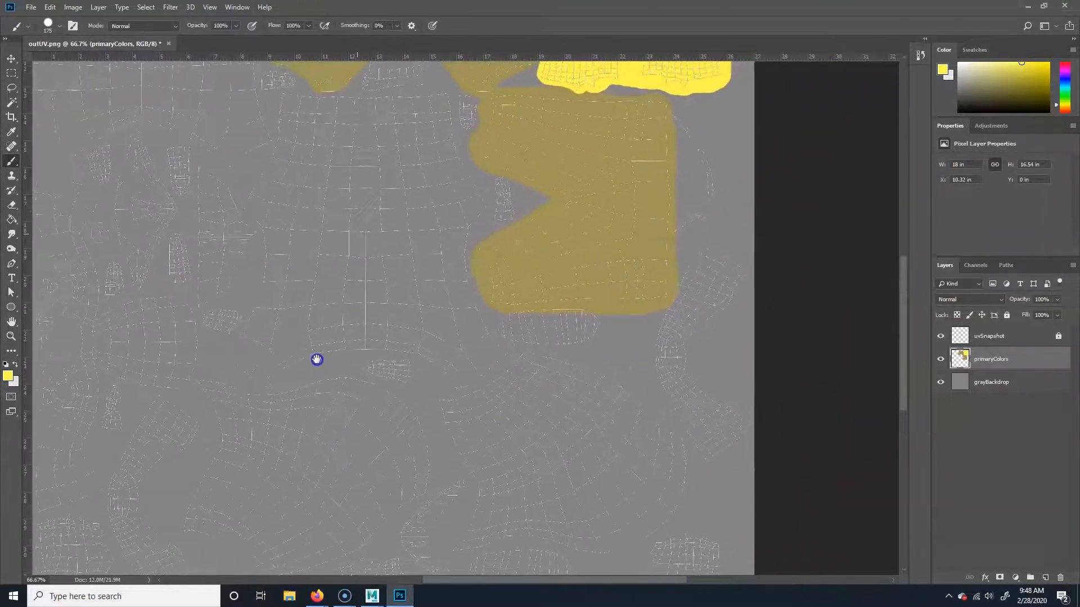
{"action": "left_click_drag", "start_coordinate": [459, 299], "coordinate": [575, 334]}
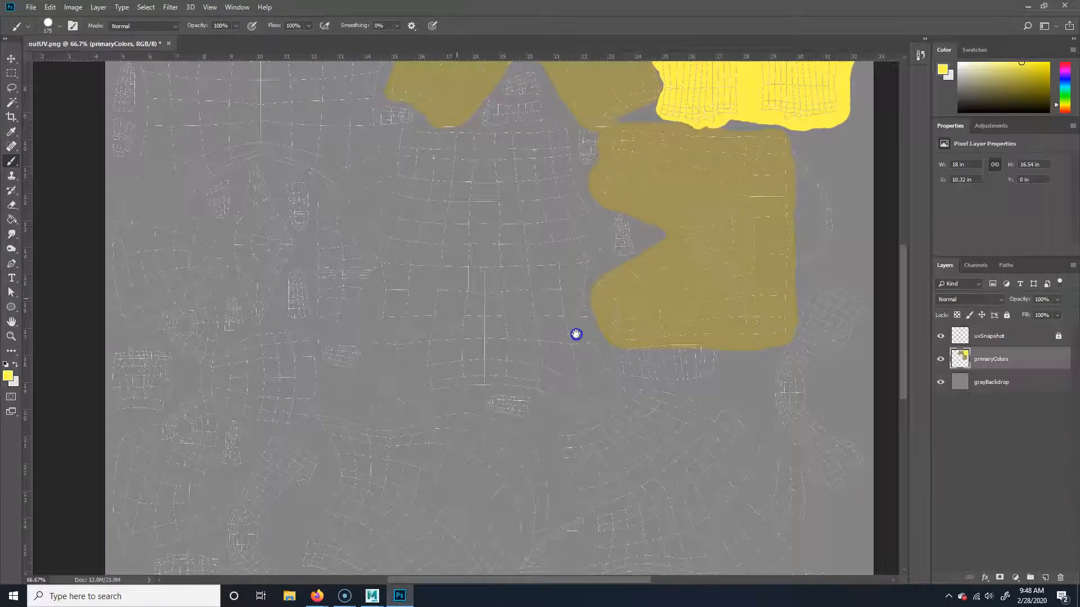
{"action": "key", "text": "["}
{"action": "key", "text": "bracketleft"}
{"action": "key", "text": "bracketleft"}
{"action": "key", "text": "bracketleft"}
{"action": "key", "text": "bracketleft"}
{"action": "key", "text": "bracketleft"}
{"action": "mouse_move", "coordinate": [256, 174]}
{"action": "left_mouse_down"}
{"action": "mouse_move", "coordinate": [286, 247]}
{"action": "mouse_move", "coordinate": [265, 267]}
{"action": "mouse_move", "coordinate": [259, 290]}
{"action": "mouse_move", "coordinate": [275, 261]}
{"action": "mouse_move", "coordinate": [258, 317]}
{"action": "left_mouse_up"}
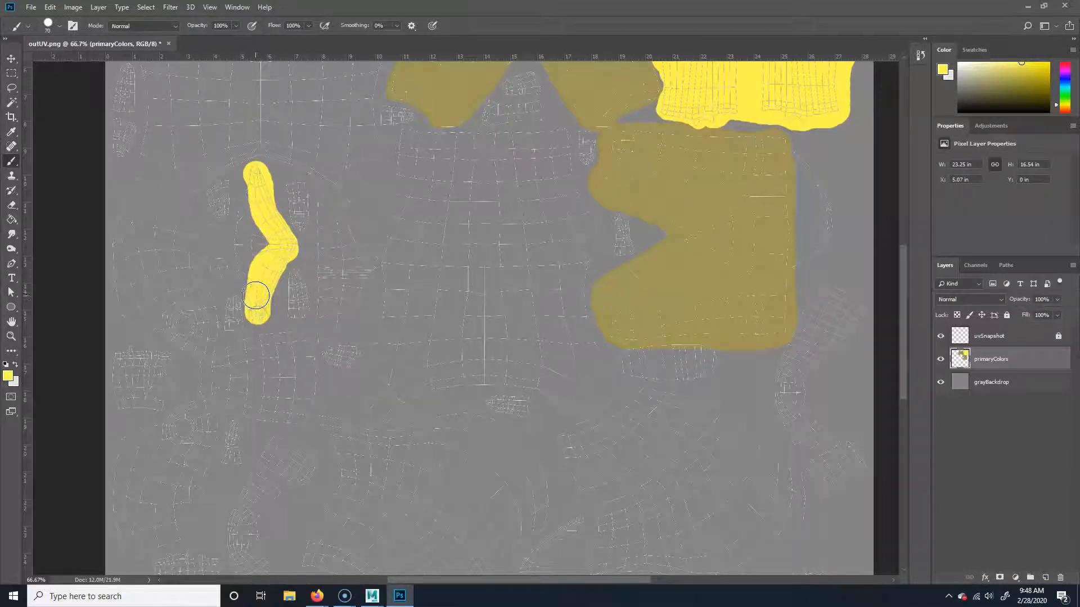
{"action": "left_click_drag", "start_coordinate": [248, 263], "coordinate": [253, 197]}
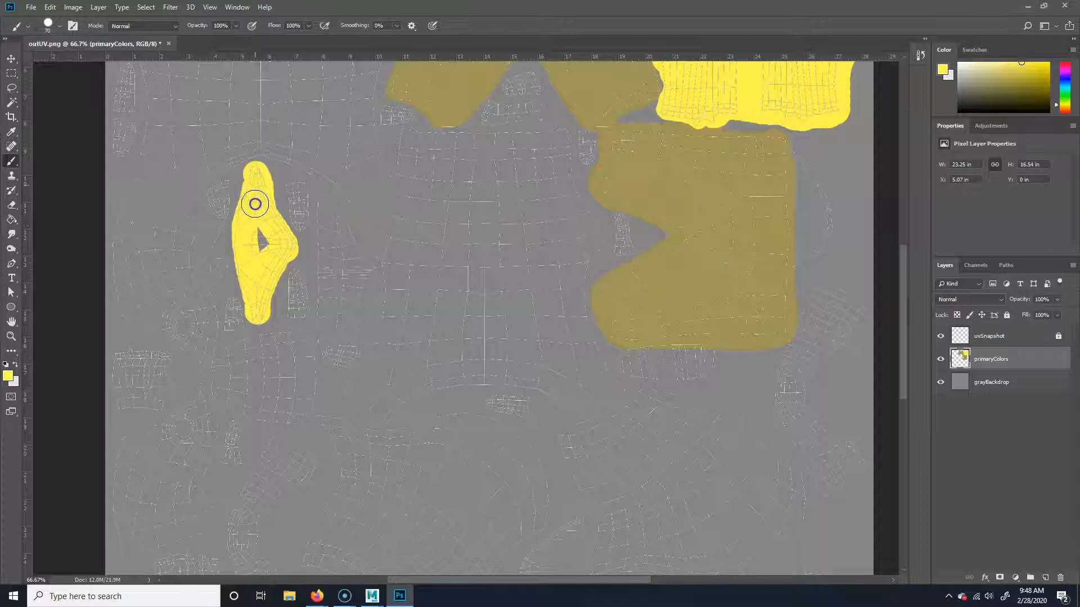
Paint the small V-shaped UV shell near the layout's lower middle in bright yellow
{"action": "left_click_drag", "start_coordinate": [695, 407], "coordinate": [415, 390]}
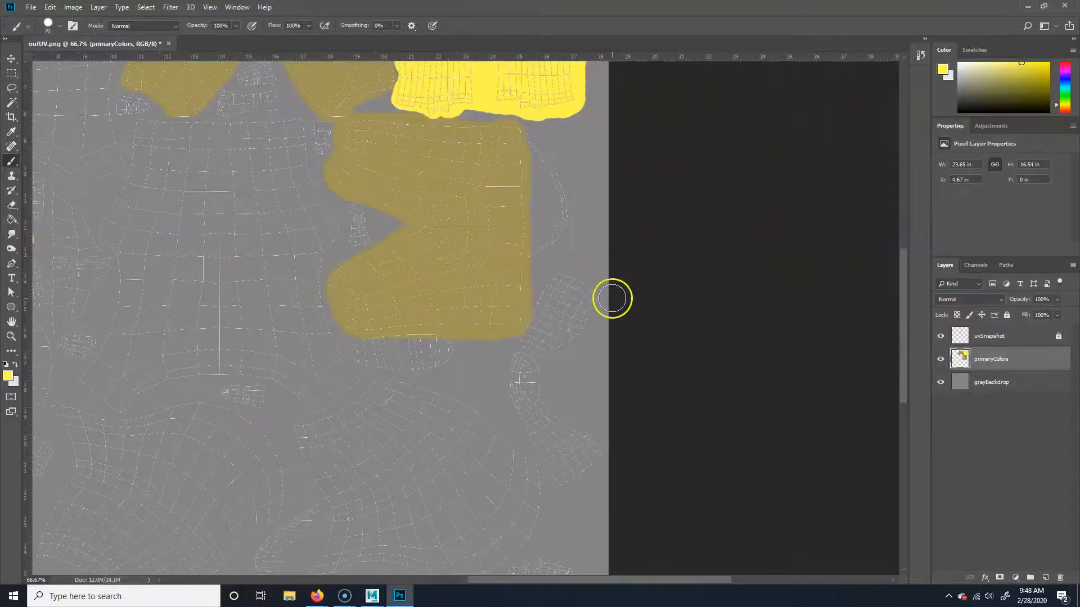
{"action": "left_click_drag", "start_coordinate": [324, 425], "coordinate": [491, 284]}
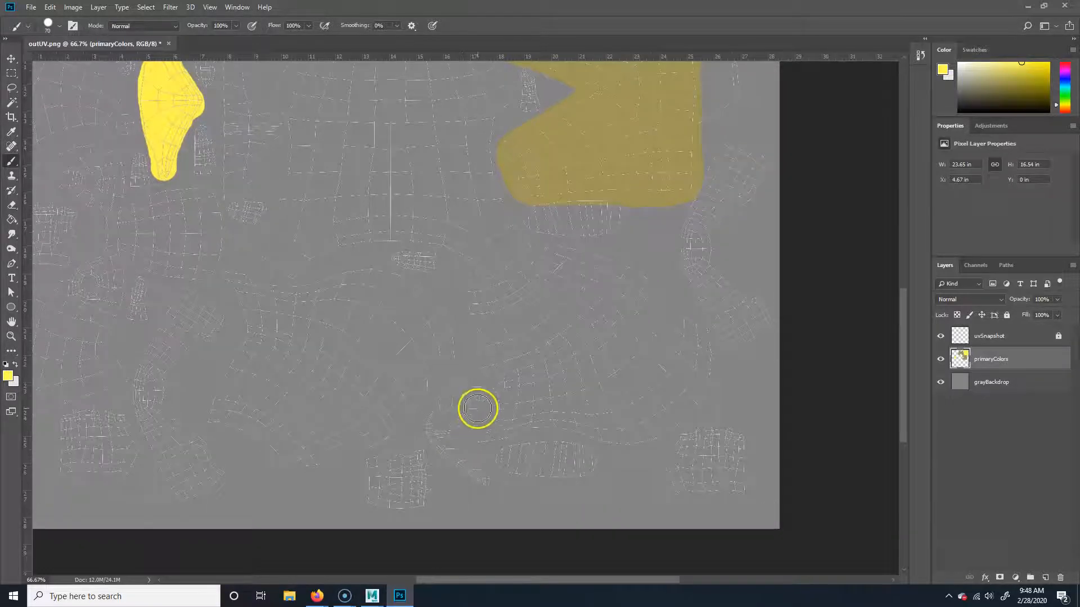
{"action": "mouse_move", "coordinate": [482, 384]}
{"action": "left_mouse_down"}
{"action": "mouse_move", "coordinate": [436, 411]}
{"action": "mouse_move", "coordinate": [464, 392]}
{"action": "mouse_move", "coordinate": [433, 433]}
{"action": "mouse_move", "coordinate": [490, 486]}
{"action": "mouse_move", "coordinate": [448, 446]}
{"action": "mouse_move", "coordinate": [458, 414]}
{"action": "left_mouse_up"}
{"action": "left_click_drag", "start_coordinate": [270, 381], "coordinate": [390, 400]}
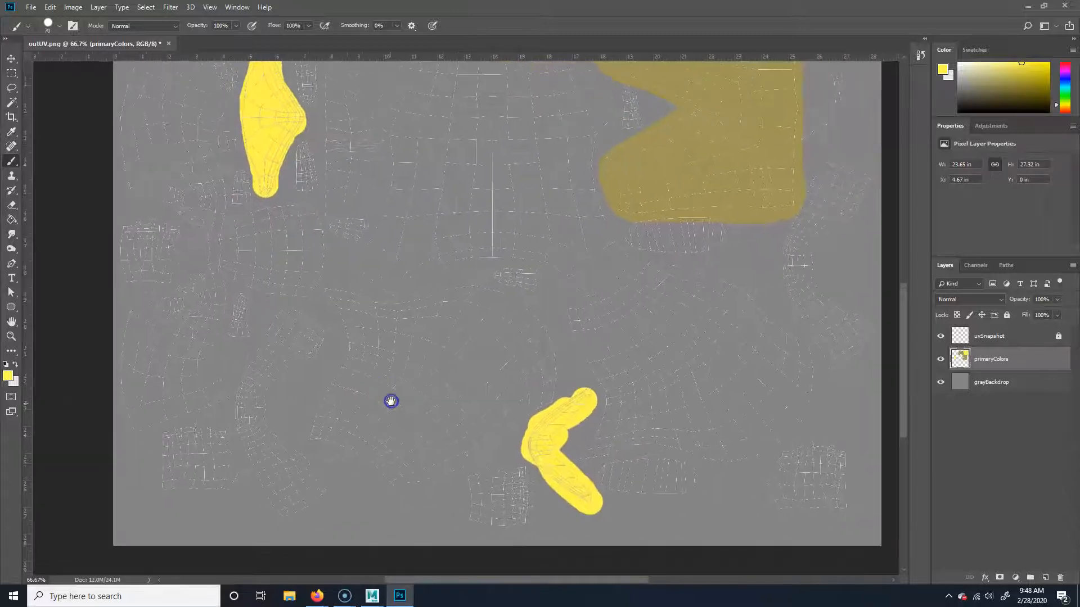
Change the foreground color to a dark teal green
{"action": "left_click_drag", "start_coordinate": [564, 294], "coordinate": [585, 403]}
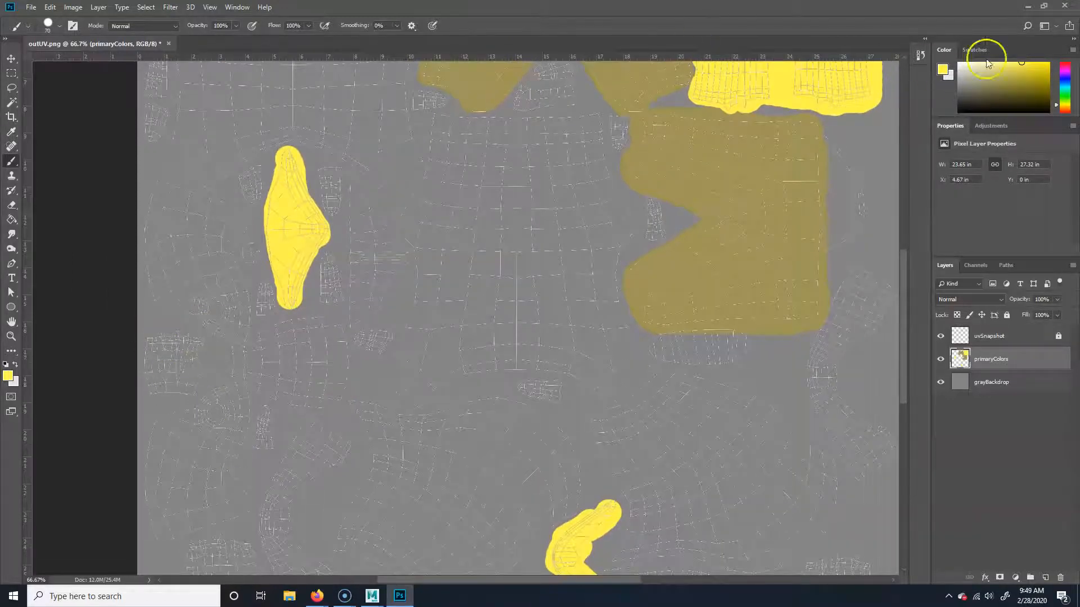
{"action": "left_click", "coordinate": [1067, 90]}
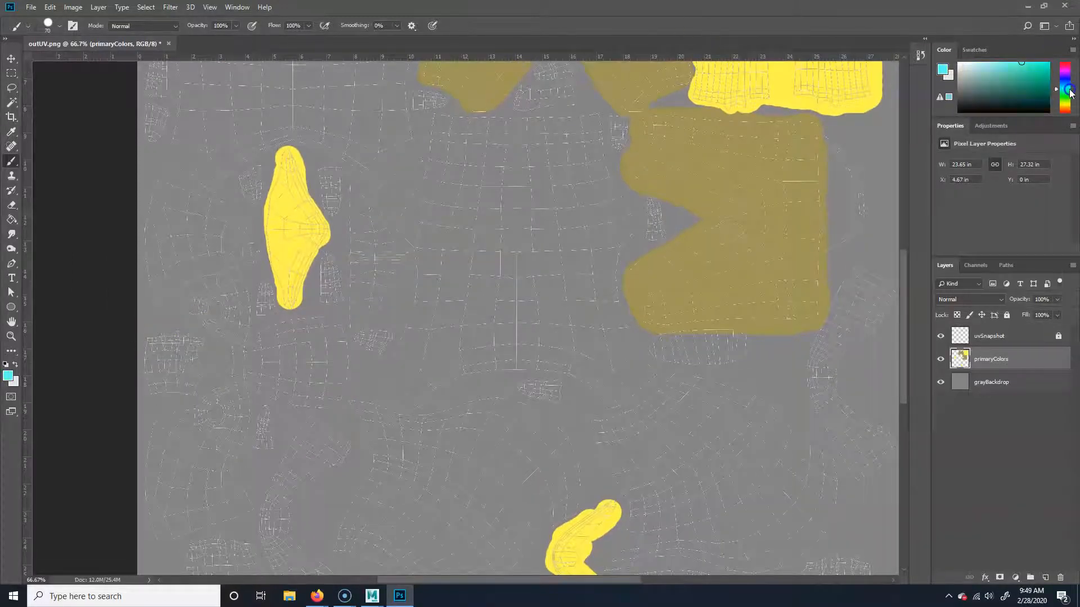
{"action": "left_click_drag", "start_coordinate": [1011, 71], "coordinate": [1019, 89]}
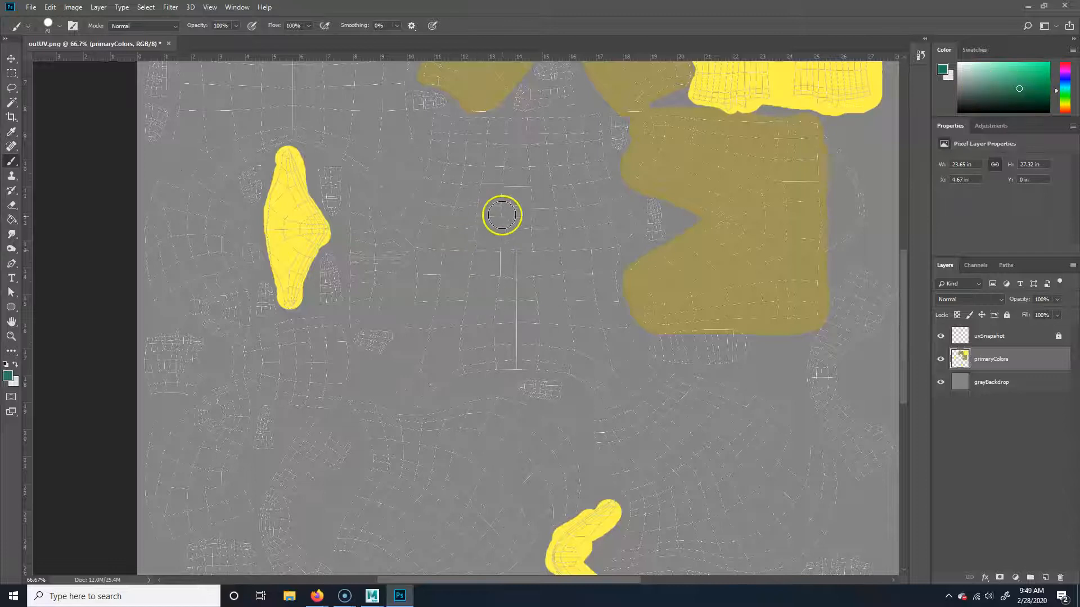
Enlarge the brush to 100 px and fill the head UV shells along the layout's left edge with dark teal green
{"action": "key", "text": "bracketright"}
{"action": "mouse_move", "coordinate": [360, 246]}
{"action": "left_mouse_down"}
{"action": "mouse_move", "coordinate": [417, 265]}
{"action": "mouse_move", "coordinate": [477, 315]}
{"action": "left_mouse_up"}
{"action": "mouse_move", "coordinate": [268, 280]}
{"action": "left_mouse_down"}
{"action": "mouse_move", "coordinate": [280, 380]}
{"action": "mouse_move", "coordinate": [279, 305]}
{"action": "left_mouse_up"}
{"action": "mouse_move", "coordinate": [370, 316]}
{"action": "left_mouse_down"}
{"action": "mouse_move", "coordinate": [286, 286]}
{"action": "mouse_move", "coordinate": [301, 394]}
{"action": "mouse_move", "coordinate": [280, 359]}
{"action": "mouse_move", "coordinate": [302, 391]}
{"action": "mouse_move", "coordinate": [329, 404]}
{"action": "mouse_move", "coordinate": [328, 467]}
{"action": "mouse_move", "coordinate": [281, 418]}
{"action": "mouse_move", "coordinate": [270, 428]}
{"action": "mouse_move", "coordinate": [303, 446]}
{"action": "mouse_move", "coordinate": [360, 402]}
{"action": "mouse_move", "coordinate": [351, 385]}
{"action": "mouse_move", "coordinate": [295, 369]}
{"action": "mouse_move", "coordinate": [299, 333]}
{"action": "mouse_move", "coordinate": [340, 380]}
{"action": "mouse_move", "coordinate": [345, 331]}
{"action": "mouse_move", "coordinate": [344, 355]}
{"action": "mouse_move", "coordinate": [371, 347]}
{"action": "mouse_move", "coordinate": [370, 434]}
{"action": "mouse_move", "coordinate": [383, 381]}
{"action": "mouse_move", "coordinate": [386, 418]}
{"action": "mouse_move", "coordinate": [386, 398]}
{"action": "mouse_move", "coordinate": [347, 492]}
{"action": "mouse_move", "coordinate": [372, 313]}
{"action": "mouse_move", "coordinate": [307, 417]}
{"action": "mouse_move", "coordinate": [343, 341]}
{"action": "mouse_move", "coordinate": [295, 453]}
{"action": "mouse_move", "coordinate": [310, 480]}
{"action": "mouse_move", "coordinate": [338, 466]}
{"action": "mouse_move", "coordinate": [352, 517]}
{"action": "mouse_move", "coordinate": [345, 545]}
{"action": "mouse_move", "coordinate": [367, 493]}
{"action": "mouse_move", "coordinate": [401, 545]}
{"action": "mouse_move", "coordinate": [393, 491]}
{"action": "mouse_move", "coordinate": [377, 545]}
{"action": "mouse_move", "coordinate": [400, 476]}
{"action": "left_mouse_up"}
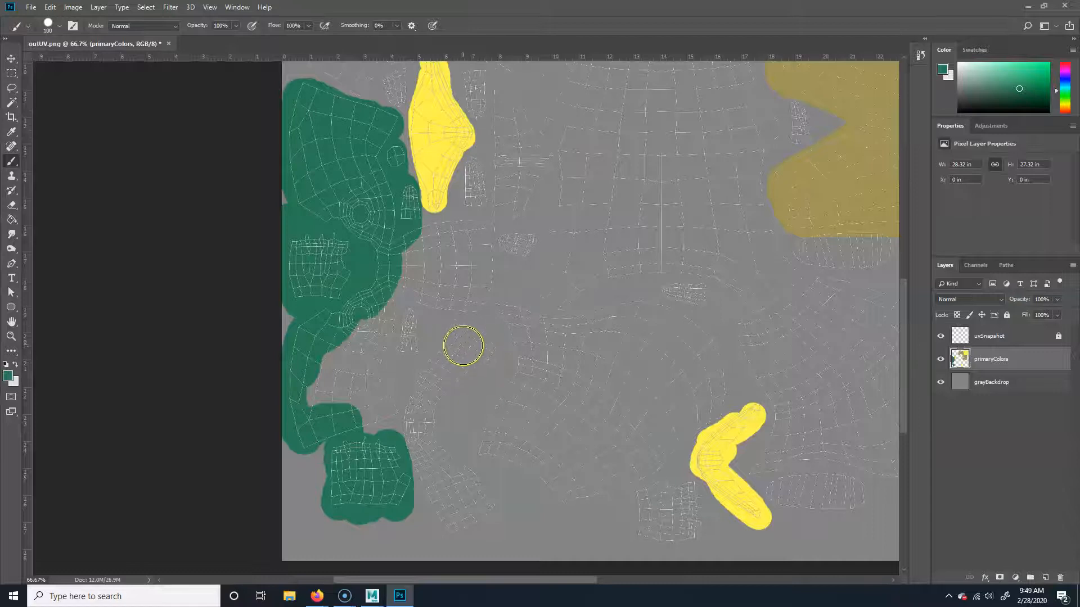
{"action": "mouse_move", "coordinate": [392, 439]}
{"action": "left_mouse_down"}
{"action": "mouse_move", "coordinate": [362, 418]}
{"action": "mouse_move", "coordinate": [386, 407]}
{"action": "mouse_move", "coordinate": [387, 370]}
{"action": "mouse_move", "coordinate": [374, 436]}
{"action": "mouse_move", "coordinate": [415, 313]}
{"action": "mouse_move", "coordinate": [471, 295]}
{"action": "mouse_move", "coordinate": [472, 231]}
{"action": "mouse_move", "coordinate": [373, 260]}
{"action": "mouse_move", "coordinate": [447, 269]}
{"action": "mouse_move", "coordinate": [436, 257]}
{"action": "mouse_move", "coordinate": [390, 295]}
{"action": "mouse_move", "coordinate": [315, 417]}
{"action": "mouse_move", "coordinate": [340, 403]}
{"action": "mouse_move", "coordinate": [364, 347]}
{"action": "mouse_move", "coordinate": [332, 356]}
{"action": "mouse_move", "coordinate": [316, 384]}
{"action": "mouse_move", "coordinate": [293, 376]}
{"action": "mouse_move", "coordinate": [328, 272]}
{"action": "left_mouse_up"}
{"action": "left_click_drag", "start_coordinate": [429, 257], "coordinate": [369, 366]}
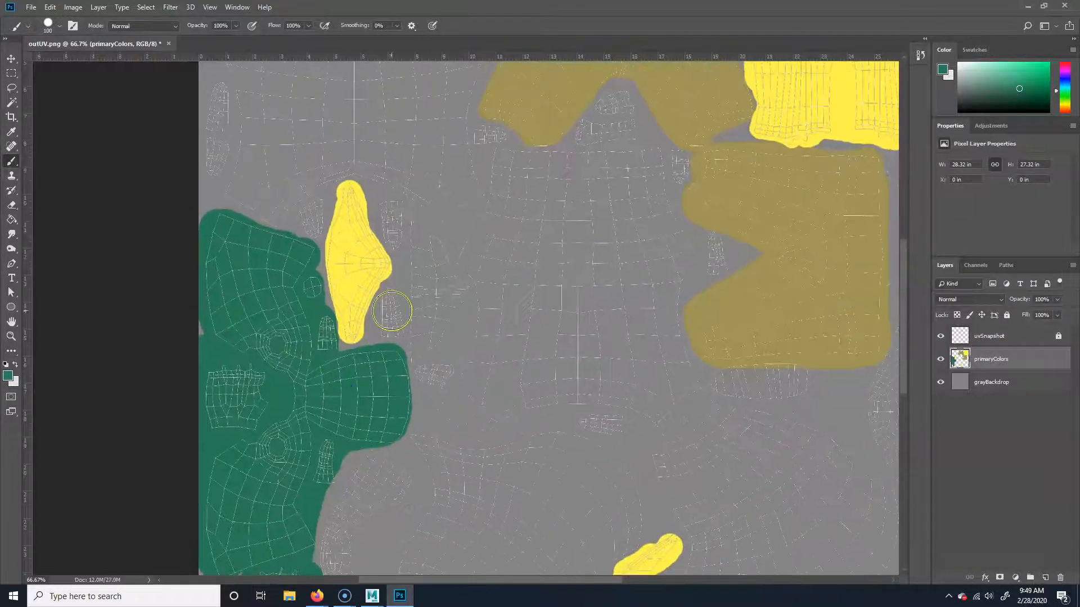
Reduce the brush to 50 px and paint the small UV shells around the yellow diamond-shaped shell in dark teal green
{"action": "left_click_drag", "start_coordinate": [395, 294], "coordinate": [388, 299]}
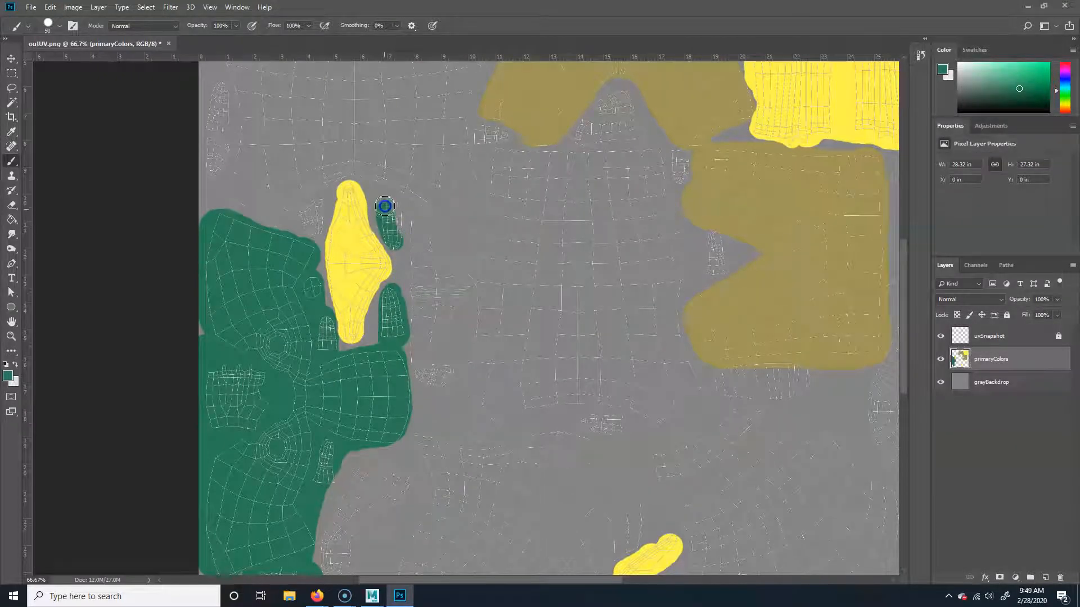
{"action": "left_click_drag", "start_coordinate": [393, 242], "coordinate": [395, 242]}
{"action": "mouse_move", "coordinate": [303, 212]}
{"action": "left_mouse_down"}
{"action": "mouse_move", "coordinate": [338, 223]}
{"action": "mouse_move", "coordinate": [379, 213]}
{"action": "left_mouse_up"}
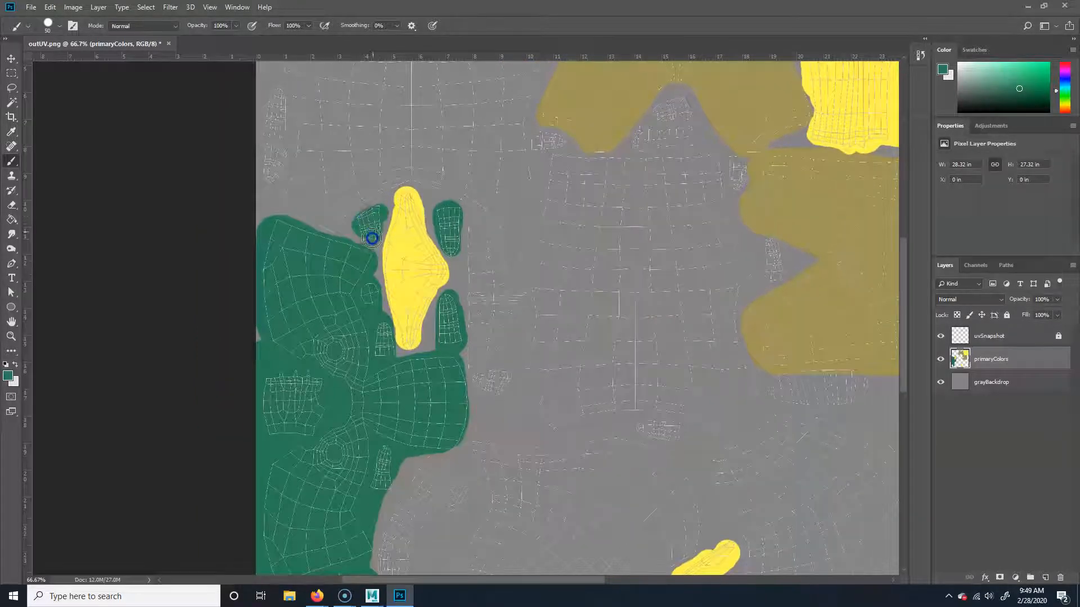
{"action": "left_click_drag", "start_coordinate": [275, 284], "coordinate": [360, 247]}
{"action": "left_click_drag", "start_coordinate": [646, 478], "coordinate": [490, 401]}
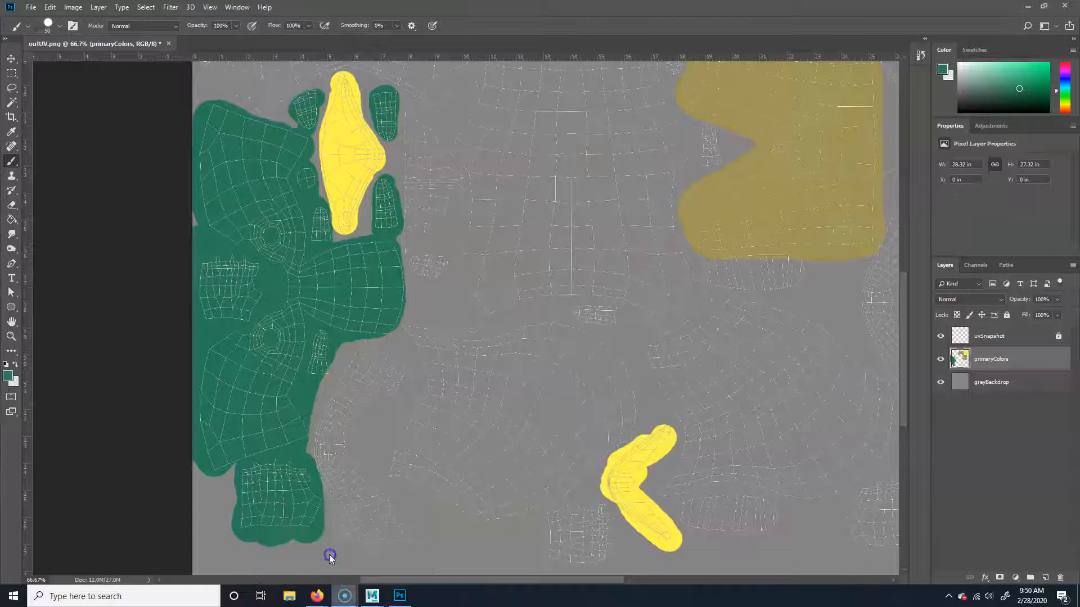
{"action": "mouse_move", "coordinate": [345, 595]}
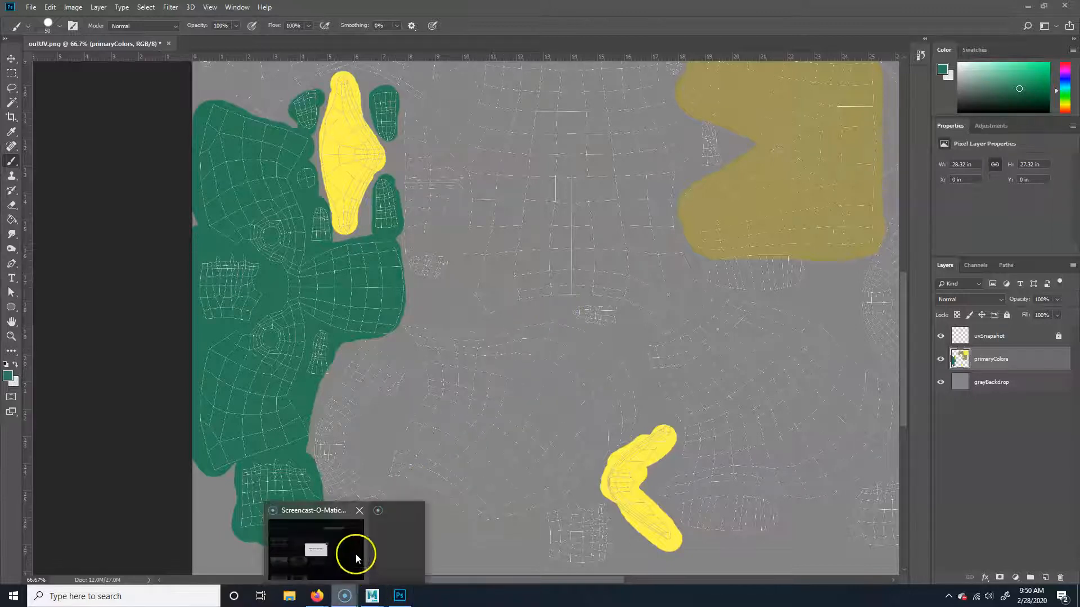
{"action": "left_click", "coordinate": [355, 557]}
{"action": "left_click", "coordinate": [538, 326]}
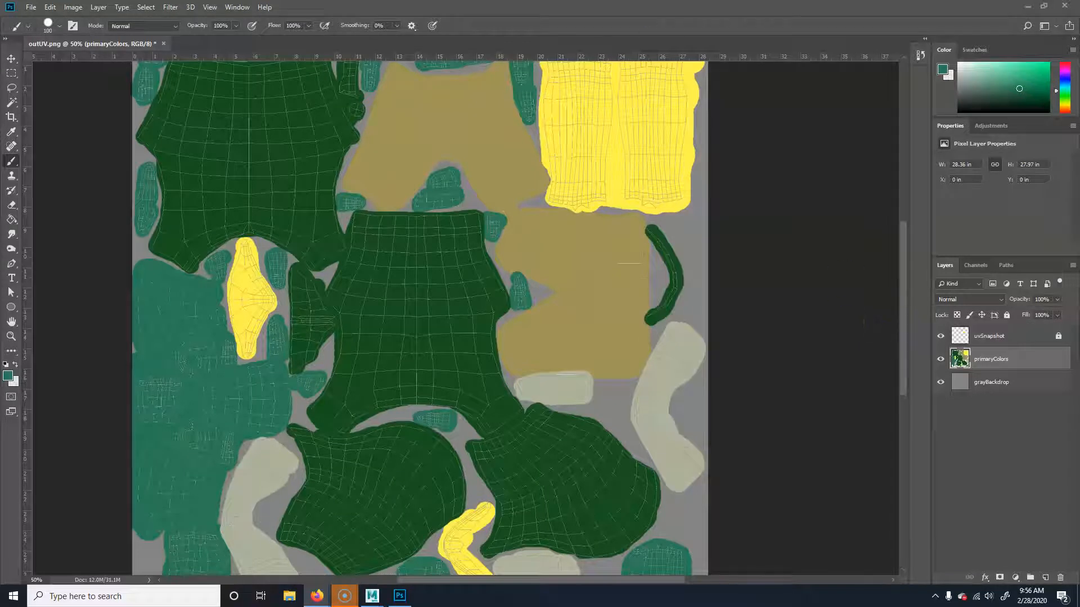
Save the layered document as characterMasterTexture.psd in the seahawk project's sourceimages folder
{"action": "left_click", "coordinate": [32, 8]}
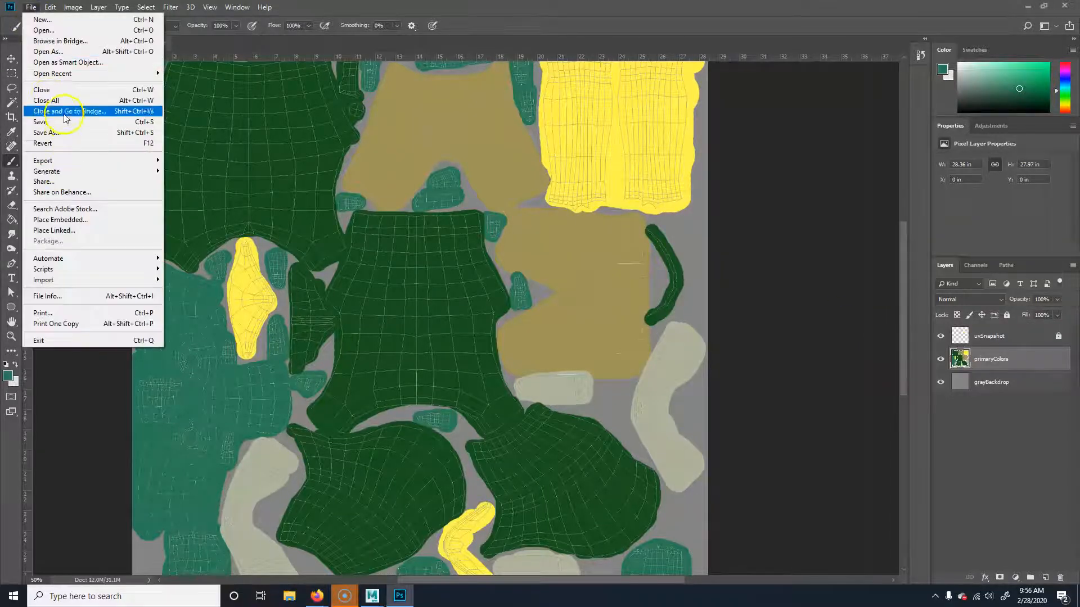
{"action": "left_click", "coordinate": [66, 132]}
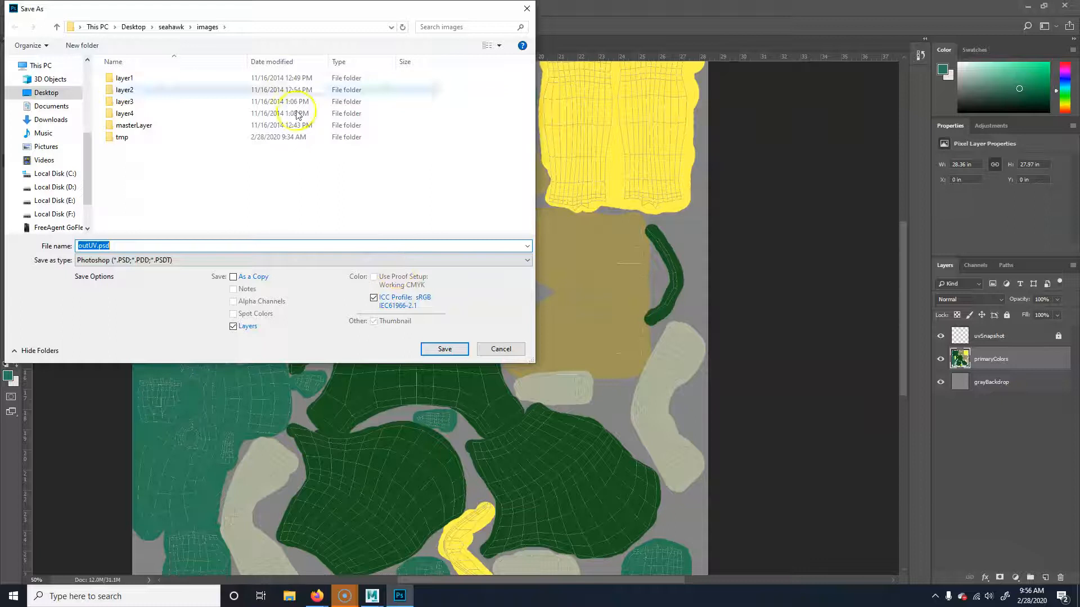
{"action": "left_click", "coordinate": [172, 26]}
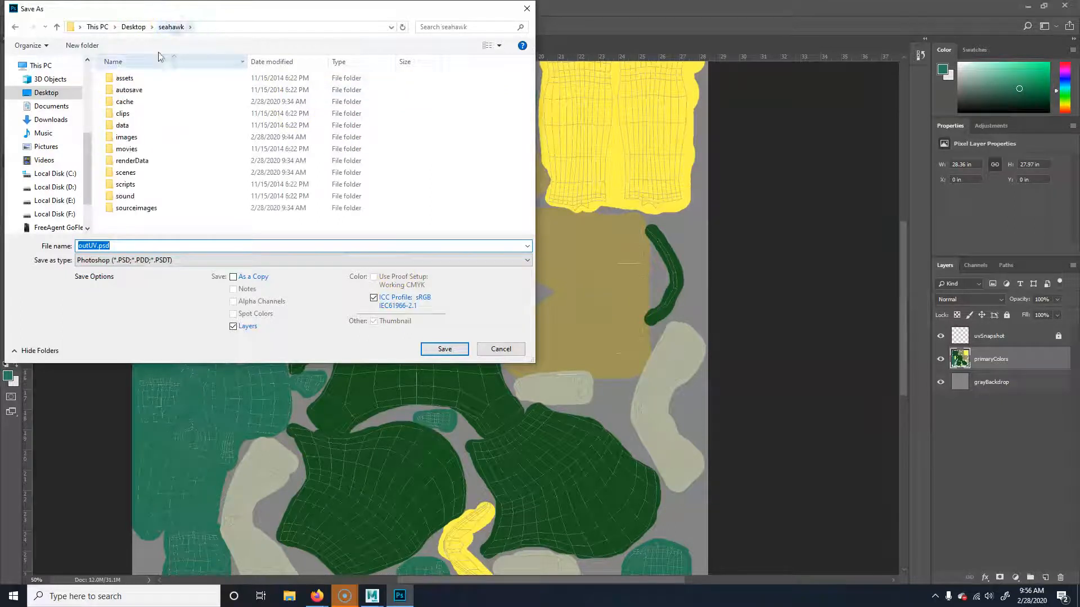
{"action": "double_click", "coordinate": [144, 208]}
{"action": "left_click", "coordinate": [92, 245]}
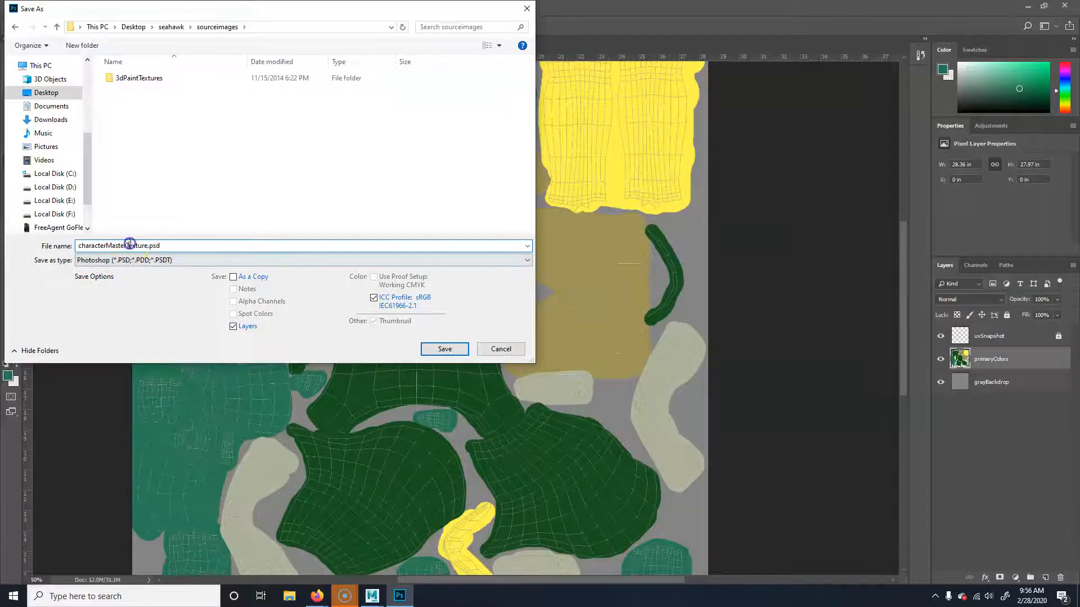
{"action": "left_click_drag", "start_coordinate": [161, 245], "coordinate": [54, 246]}
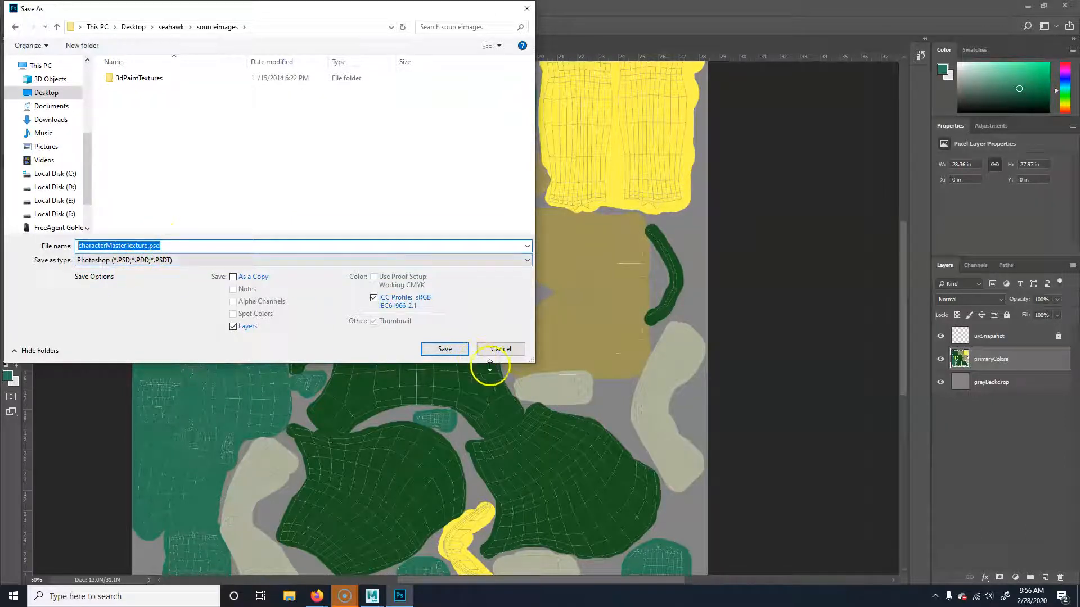
{"action": "left_click", "coordinate": [444, 349]}
{"action": "left_click", "coordinate": [661, 168]}
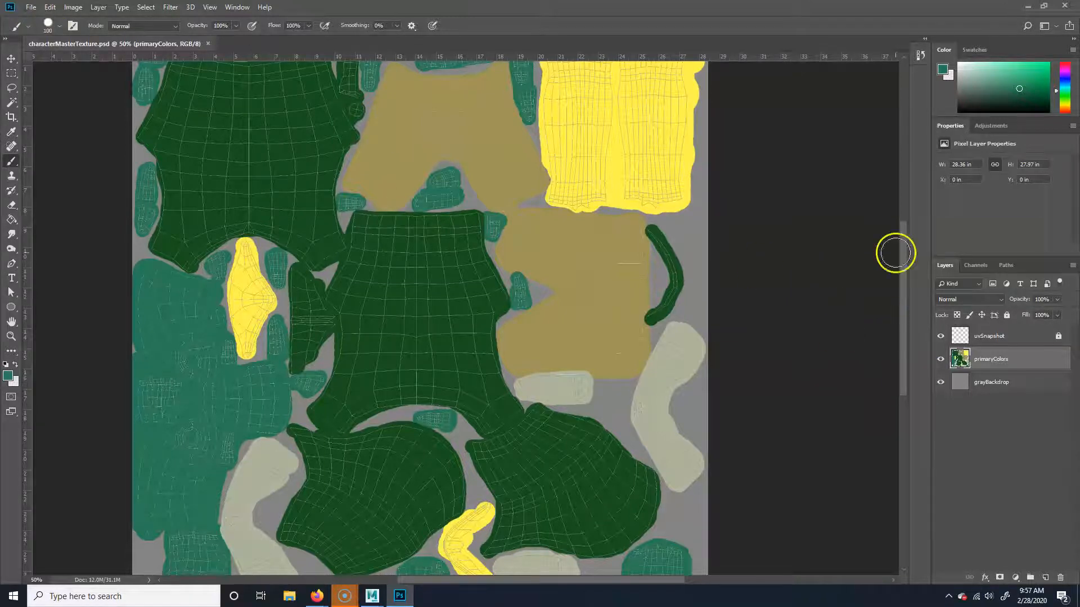
Hide the uvSnapshot layer and start saving the texture under a new name
{"action": "left_click", "coordinate": [940, 336]}
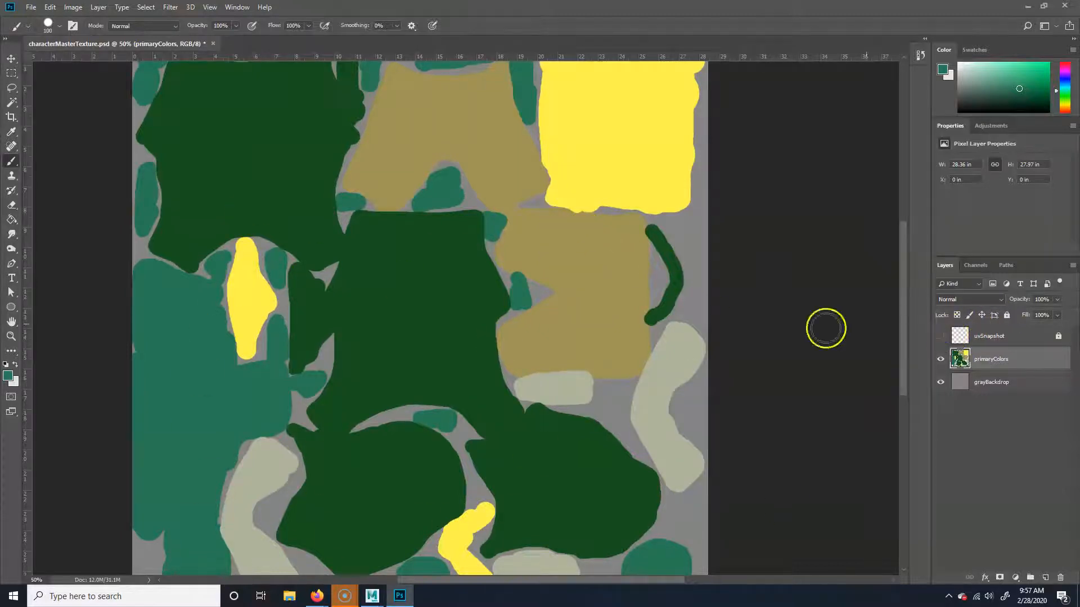
{"action": "left_click", "coordinate": [938, 338]}
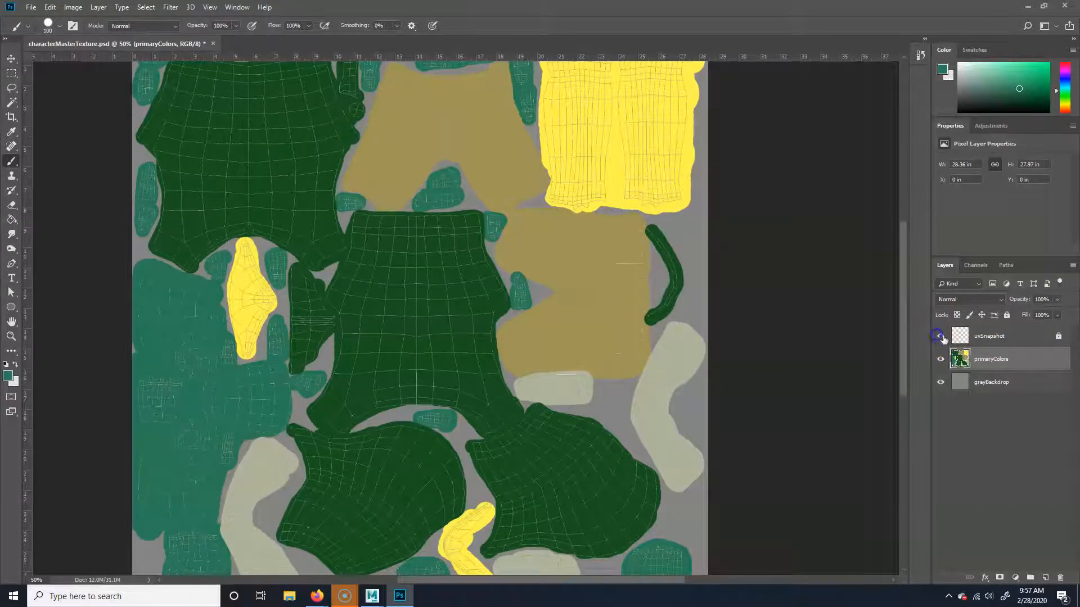
{"action": "left_click", "coordinate": [939, 338]}
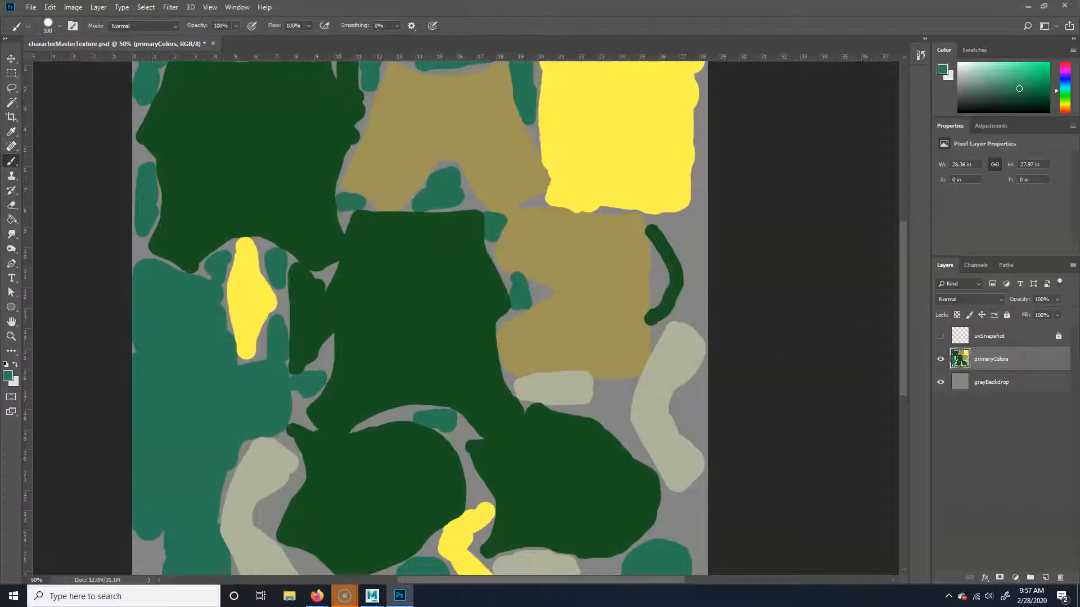
{"action": "left_click", "coordinate": [31, 8]}
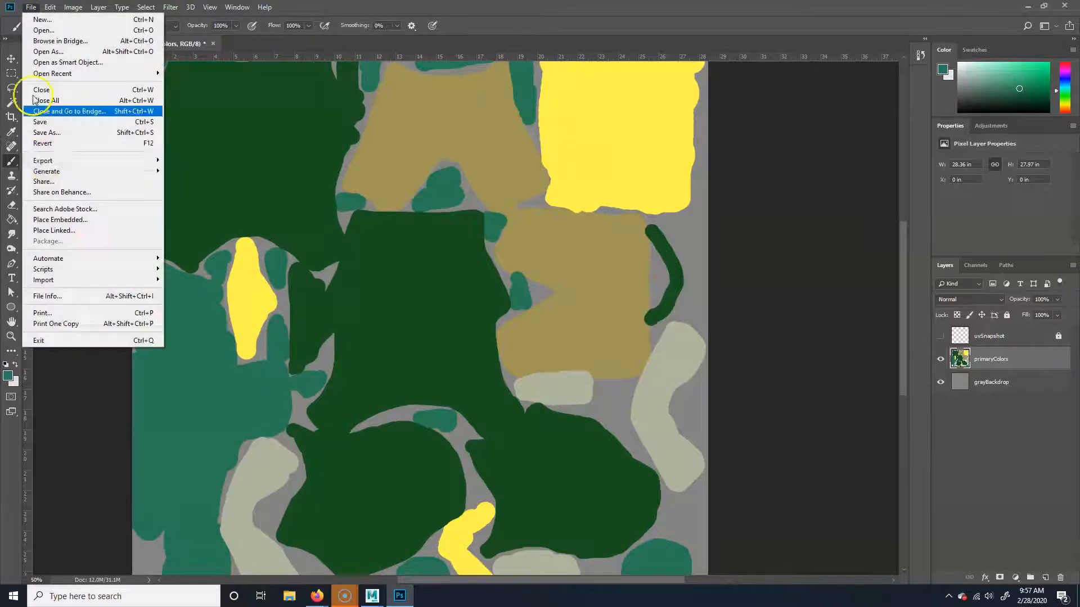
{"action": "left_click", "coordinate": [48, 132]}
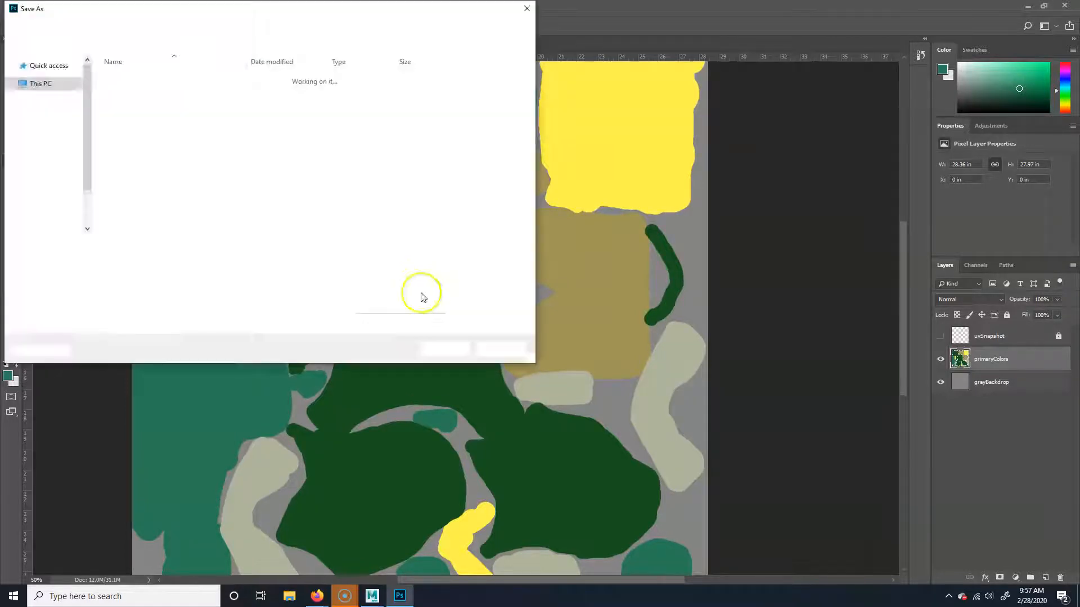
{"action": "left_click", "coordinate": [174, 260]}
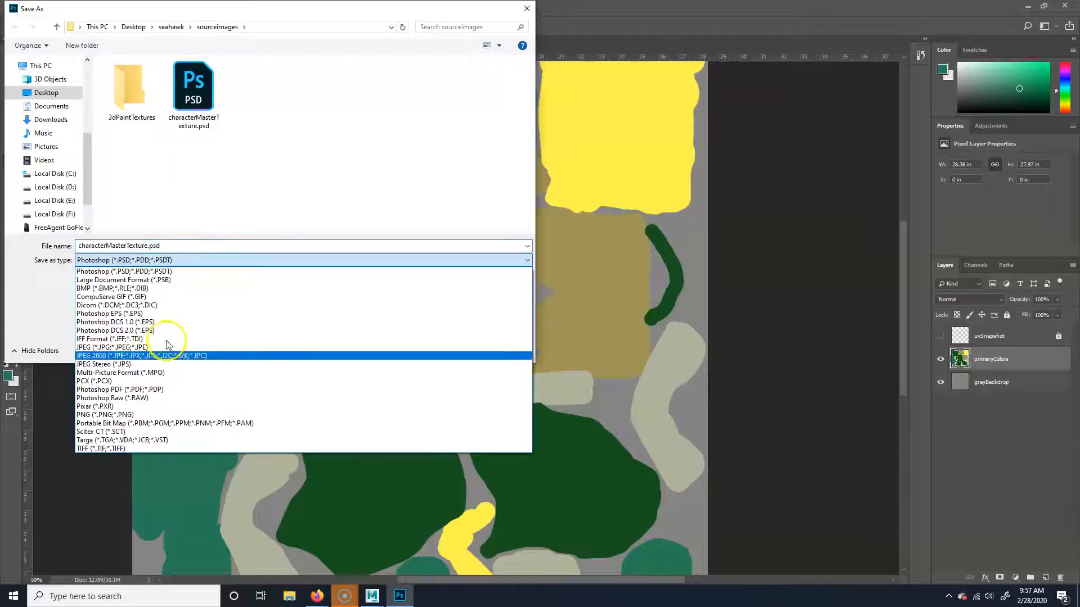
{"action": "left_click", "coordinate": [107, 414]}
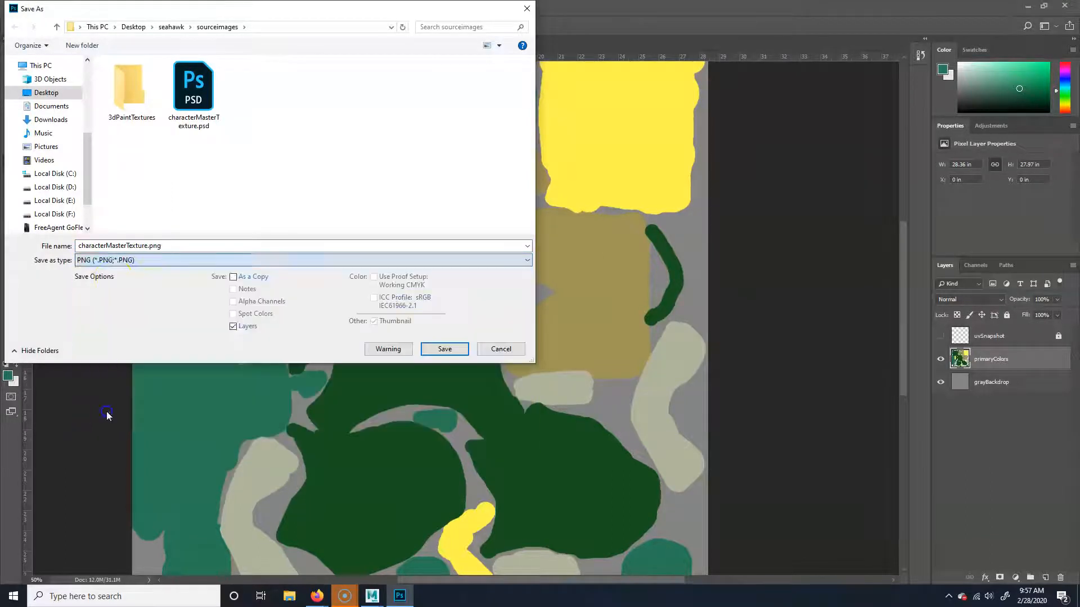
{"action": "left_click", "coordinate": [132, 245]}
{"action": "left_click", "coordinate": [136, 245]}
{"action": "left_click_drag", "start_coordinate": [146, 245], "coordinate": [91, 244]}
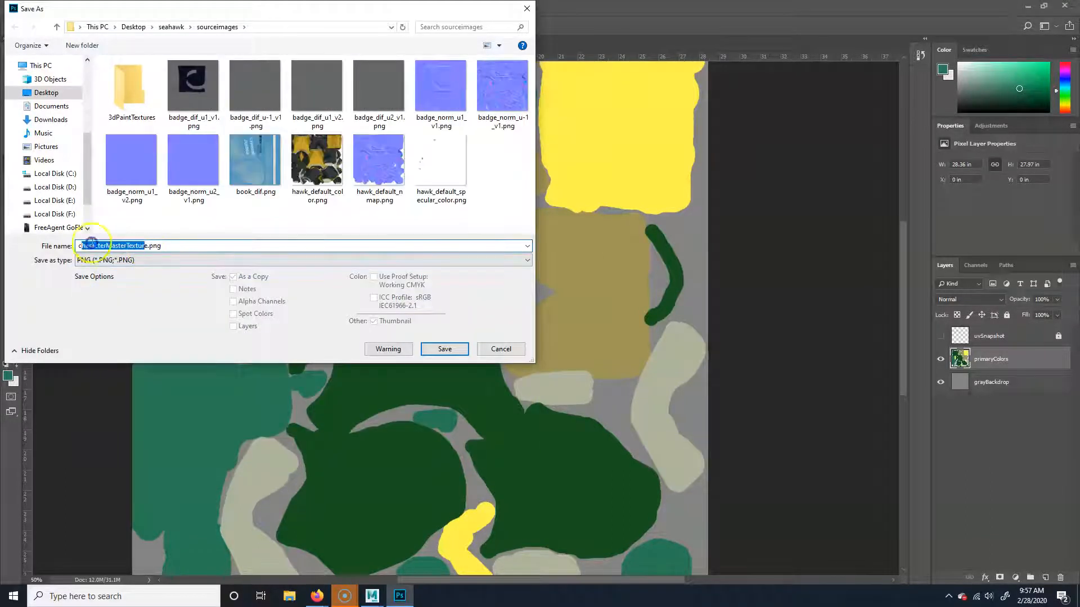
Save the texture in JPEG format as characterColorMap.jpg in the sourceimages folder with quality 8
{"action": "left_click", "coordinate": [115, 260]}
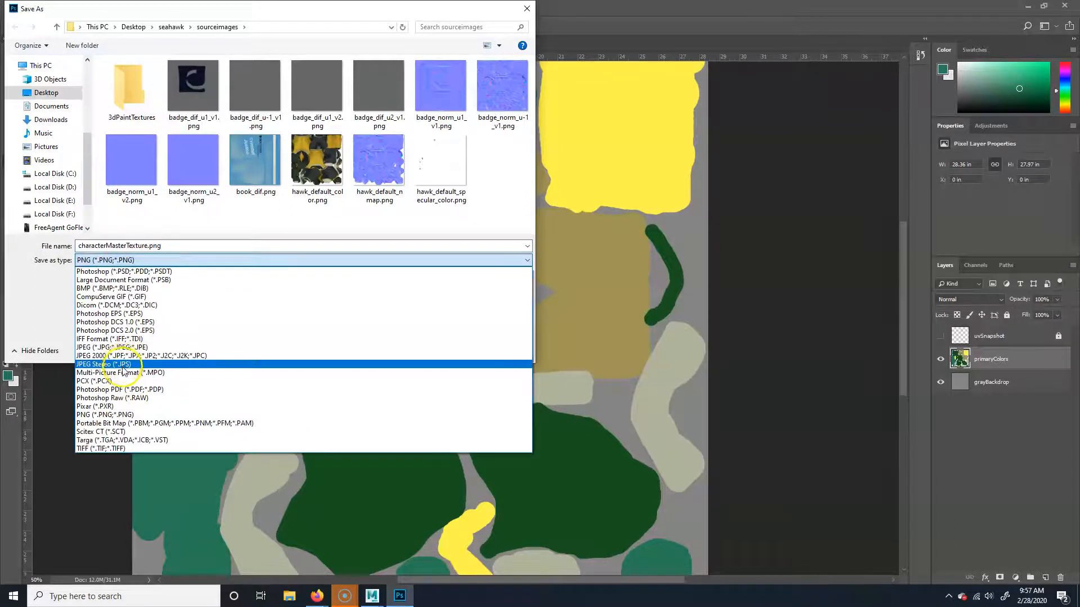
{"action": "left_click", "coordinate": [135, 347]}
{"action": "left_click", "coordinate": [119, 245]}
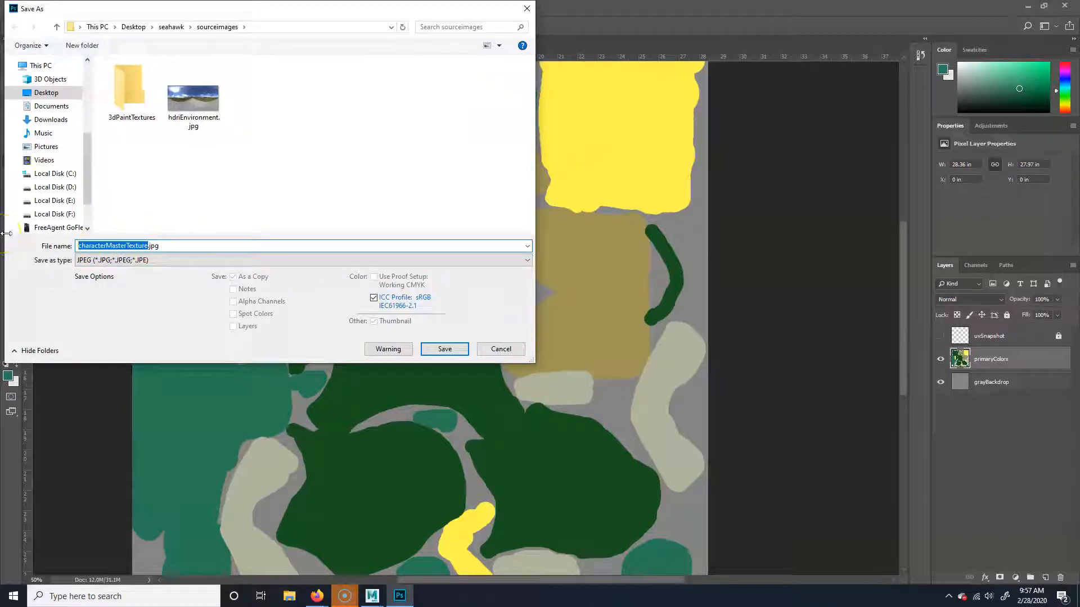
{"action": "type", "text": "c"}
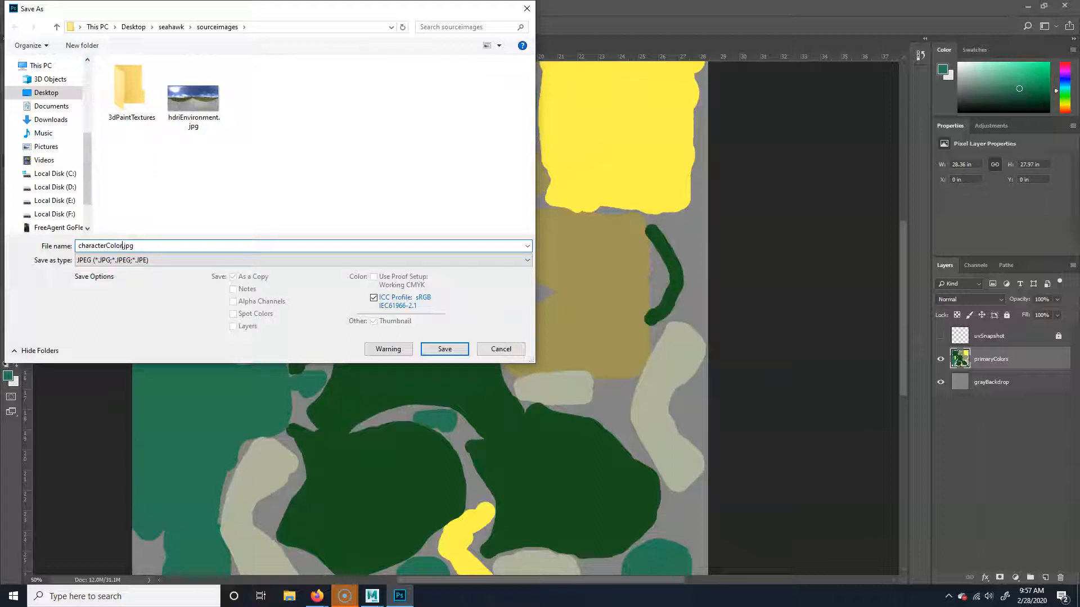
{"action": "left_click_drag", "start_coordinate": [147, 246], "coordinate": [105, 246]}
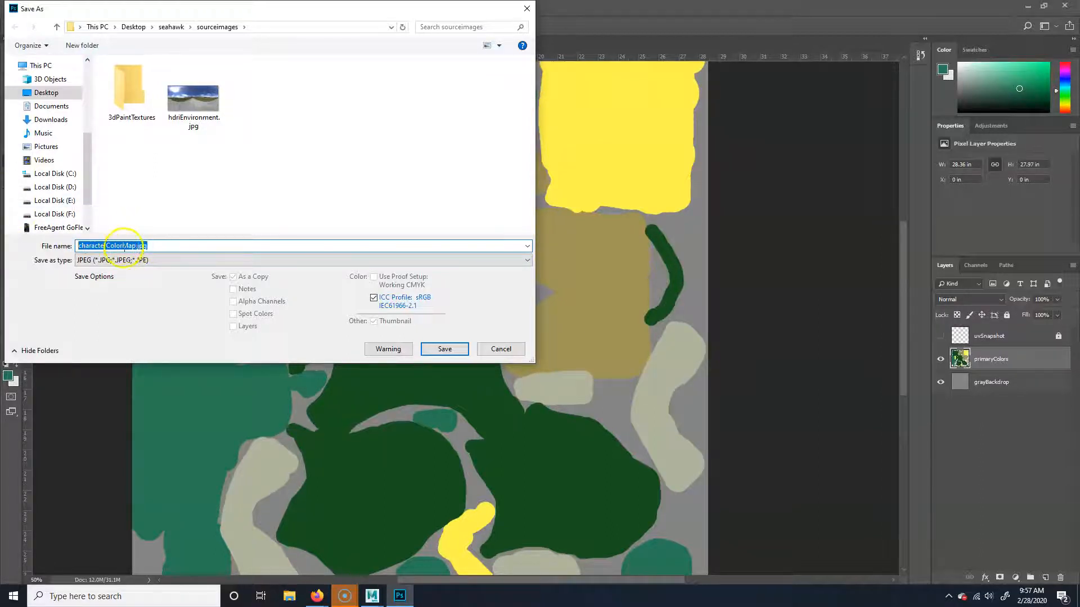
{"action": "left_click", "coordinate": [445, 349]}
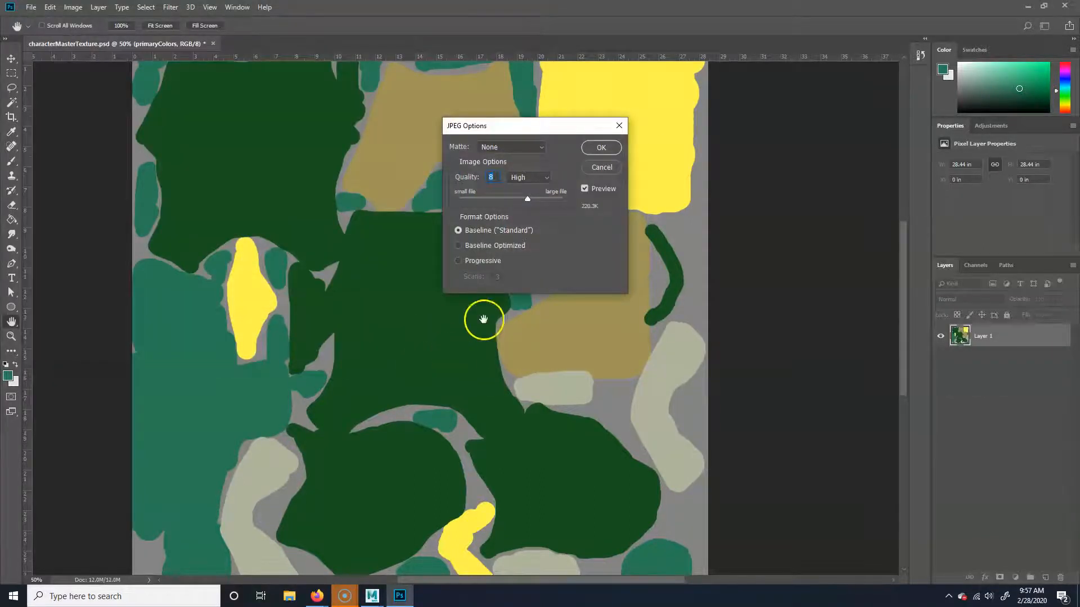
{"action": "left_click", "coordinate": [589, 152]}
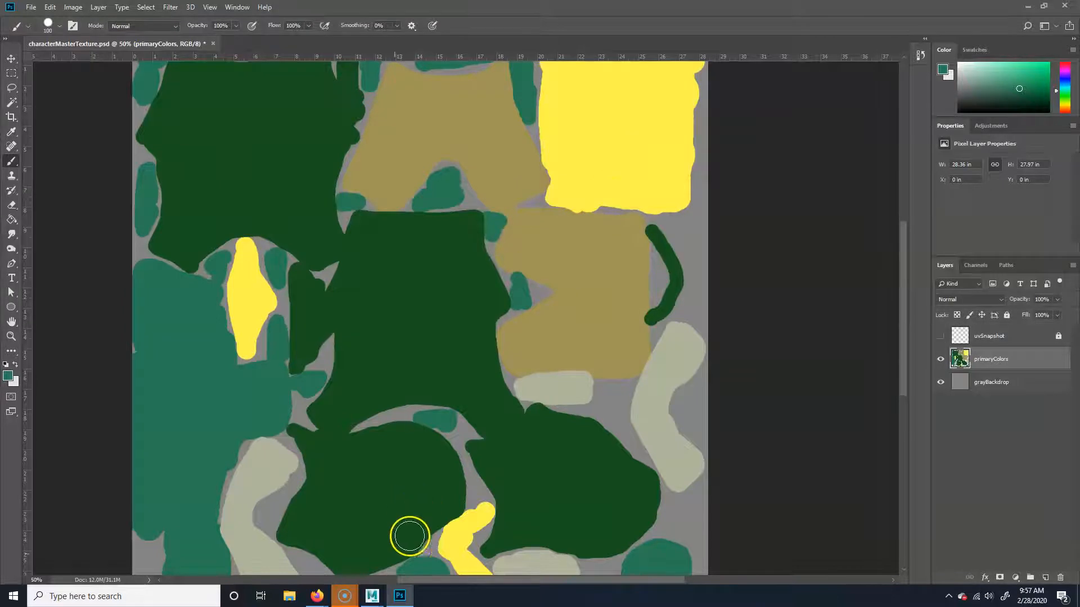
Switch to Maya and close the UV Editor to clear the view of the hawk character
{"action": "mouse_move", "coordinate": [381, 596]}
{"action": "left_click", "coordinate": [402, 559]}
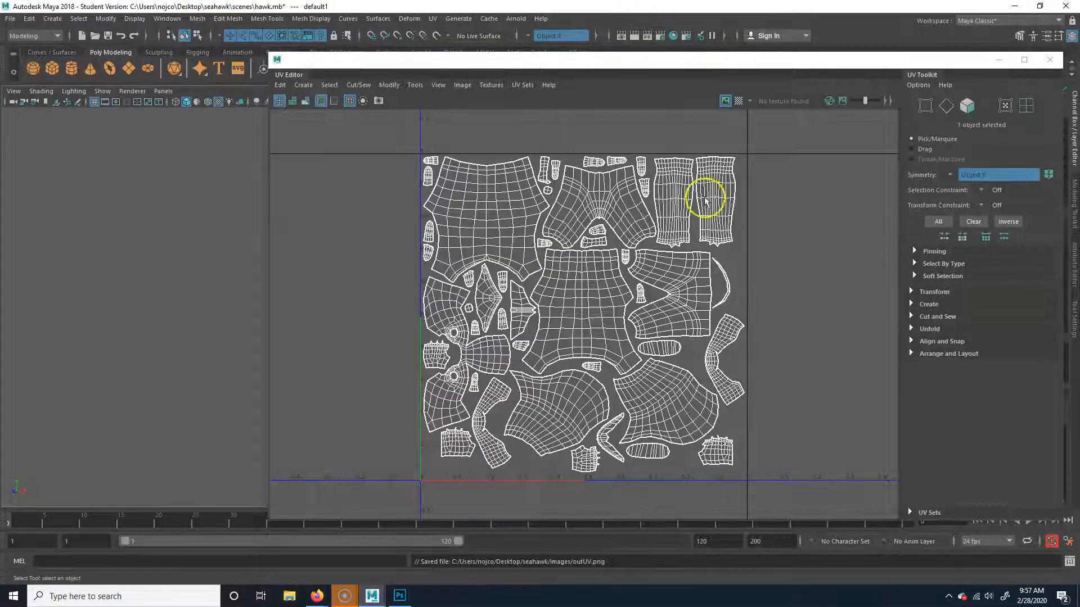
{"action": "left_click_drag", "start_coordinate": [835, 55], "coordinate": [902, 65]}
{"action": "left_click_drag", "start_coordinate": [343, 302], "coordinate": [391, 329]}
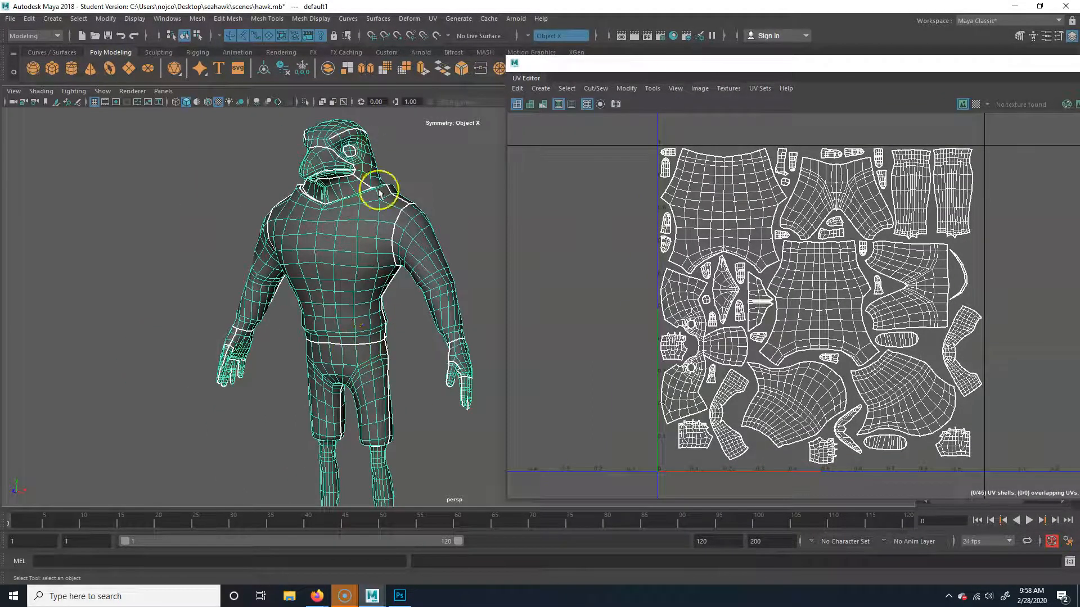
{"action": "left_click_drag", "start_coordinate": [725, 64], "coordinate": [414, 77]}
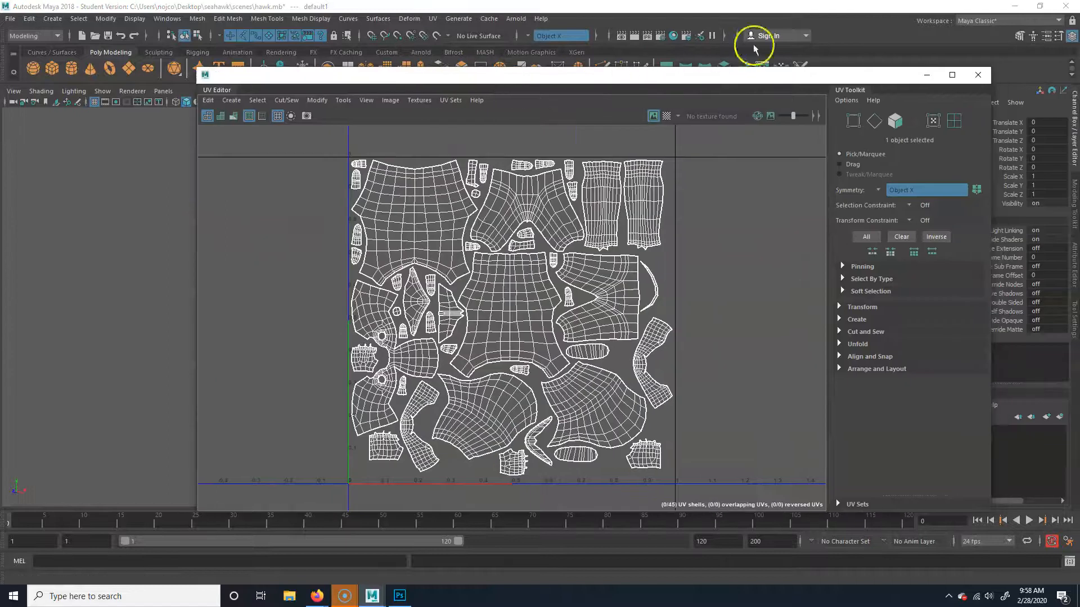
{"action": "left_click", "coordinate": [977, 75]}
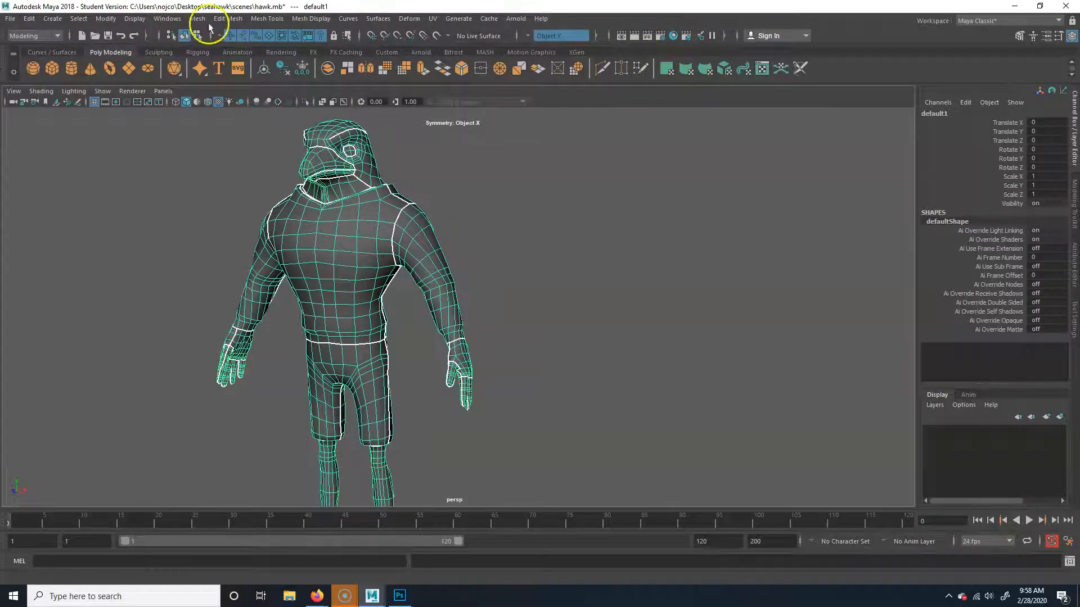
Open the Hypershade beside the hawk character and create a new Blinn material
{"action": "left_click", "coordinate": [176, 19]}
{"action": "mouse_move", "coordinate": [217, 92]}
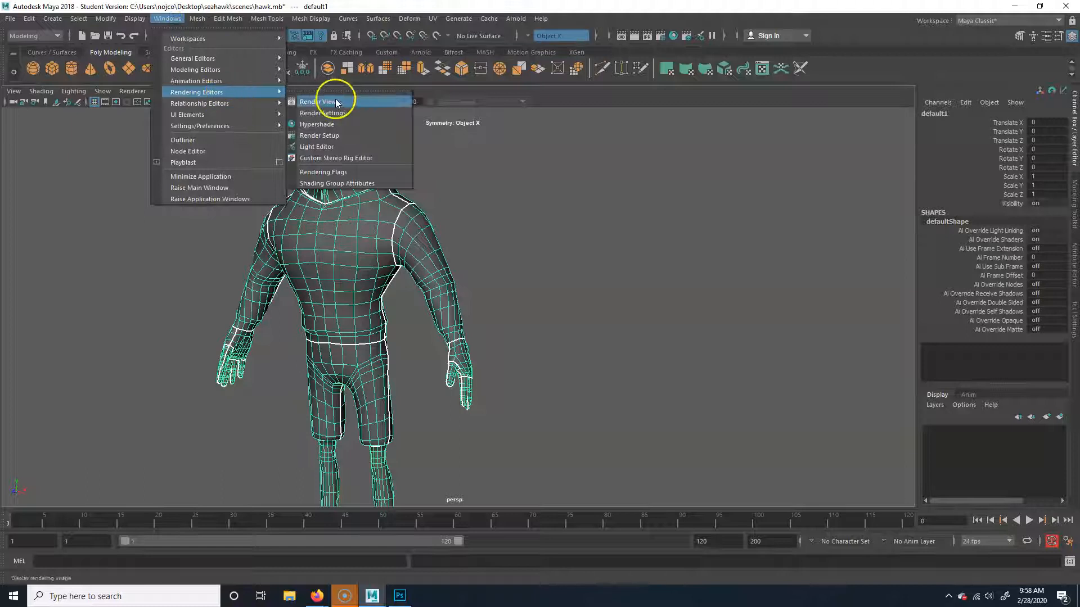
{"action": "left_click", "coordinate": [344, 125]}
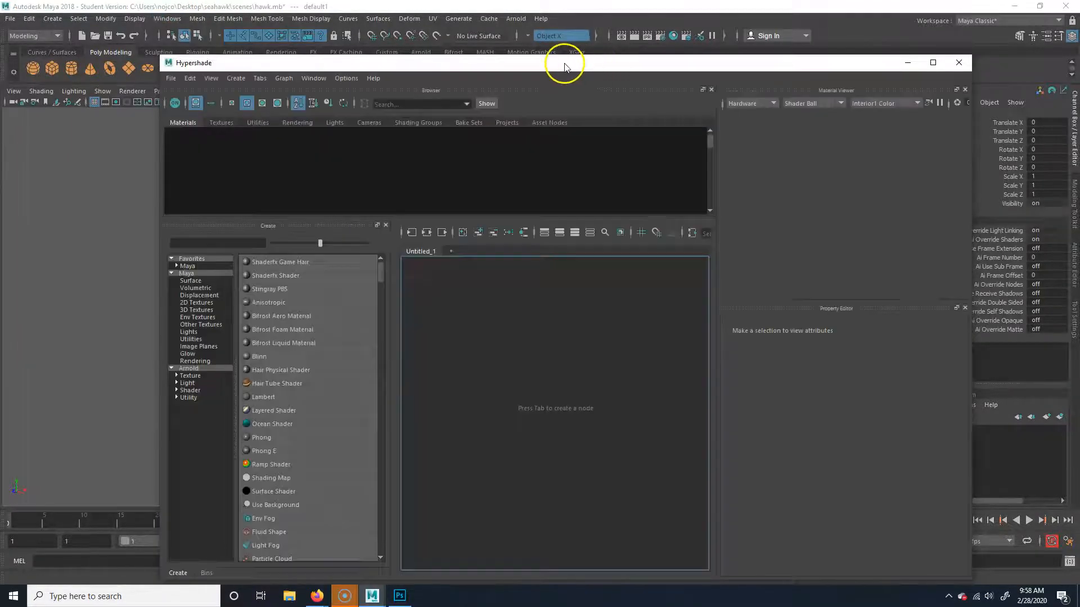
{"action": "left_click_drag", "start_coordinate": [565, 67], "coordinate": [754, 50]}
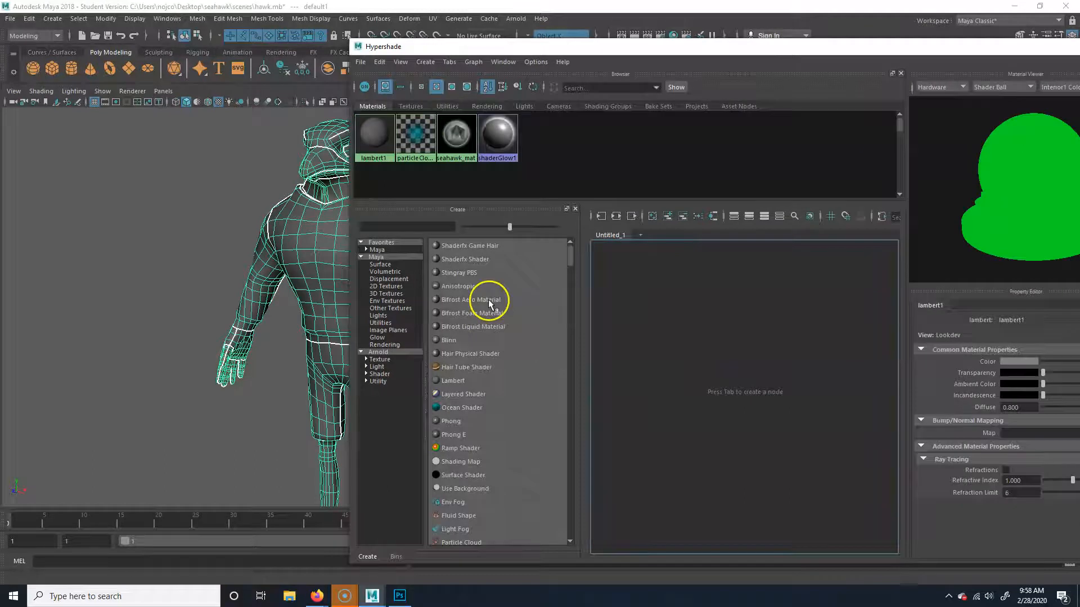
{"action": "left_click", "coordinate": [467, 340]}
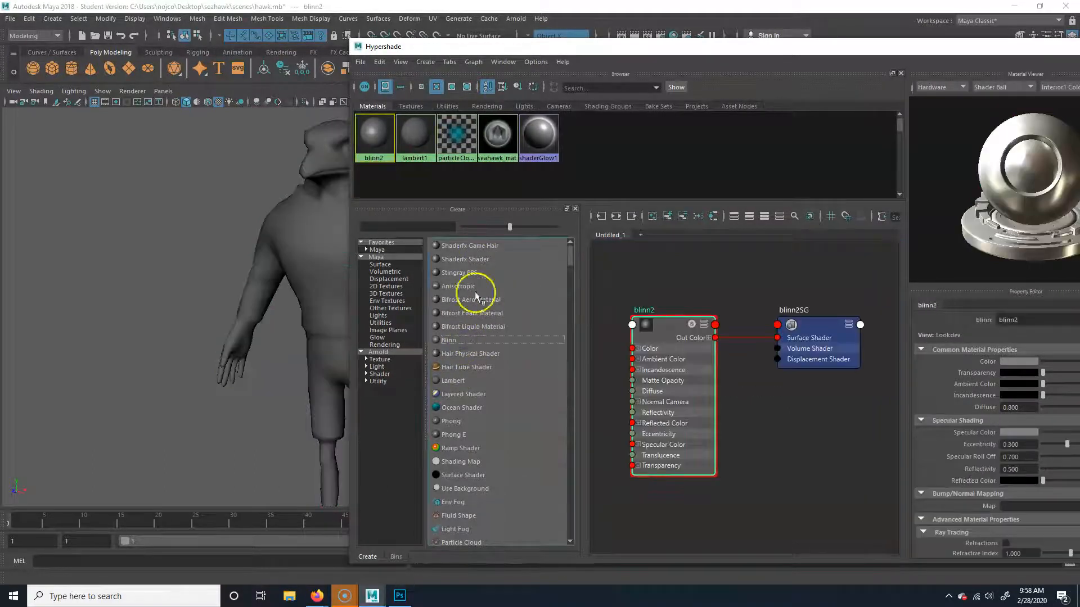
Rename the new Blinn material as character_mat
{"action": "left_click_drag", "start_coordinate": [730, 45], "coordinate": [484, 26]}
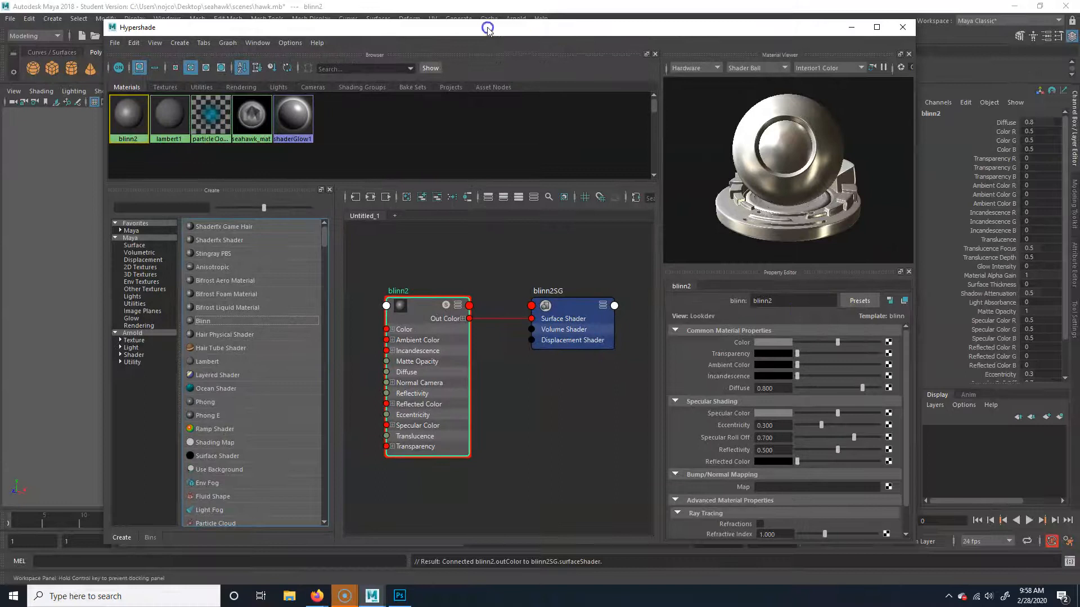
{"action": "left_click_drag", "start_coordinate": [785, 298], "coordinate": [710, 295]}
{"action": "type", "text": "char"}
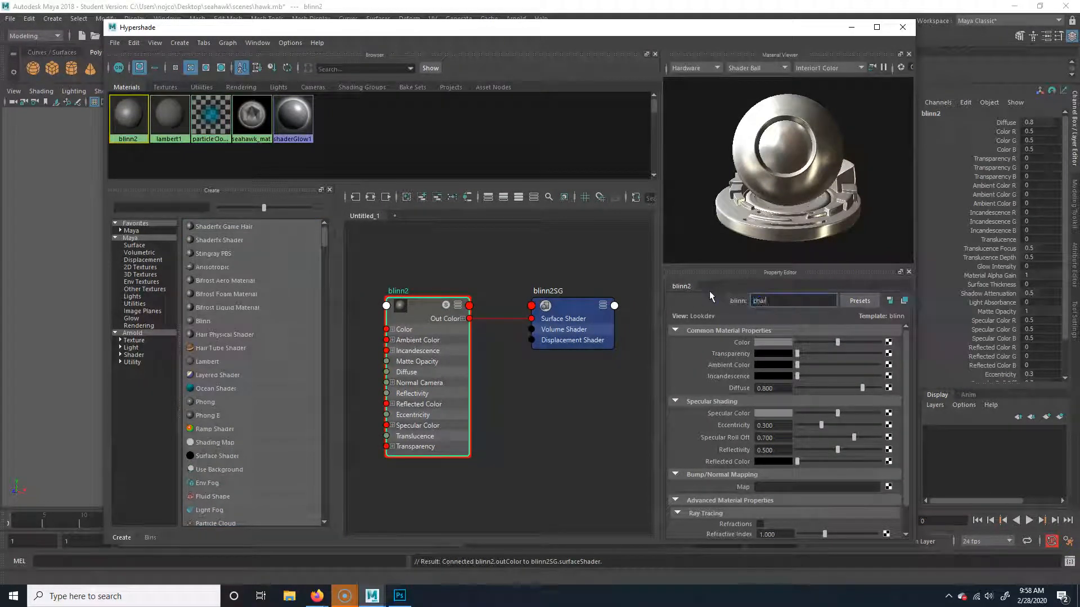
{"action": "type", "text": "acter_mat"}
{"action": "key", "text": "Return"}
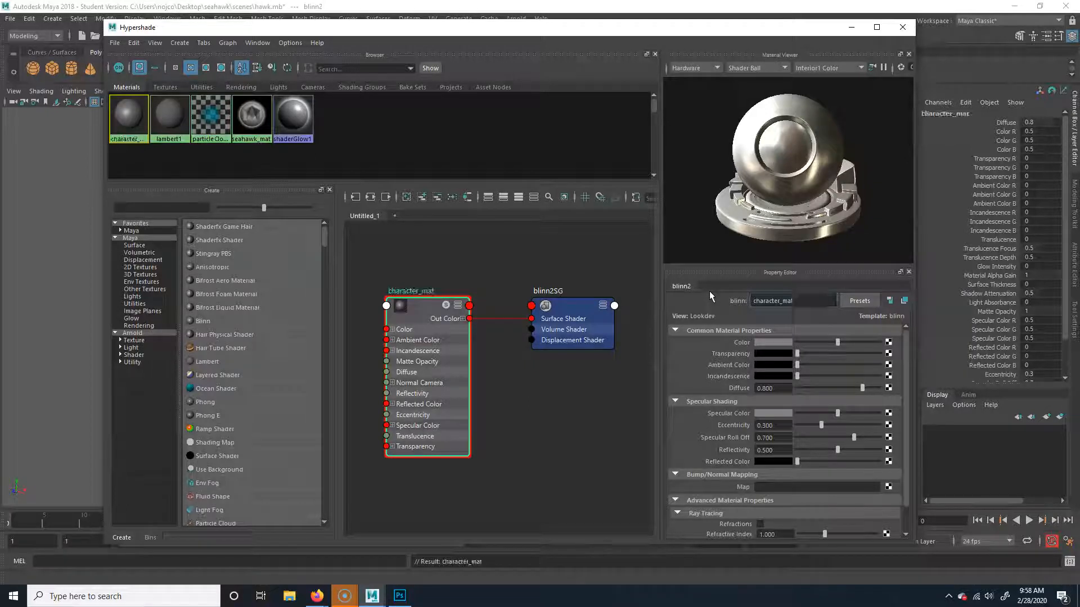
{"action": "left_click", "coordinate": [797, 300]}
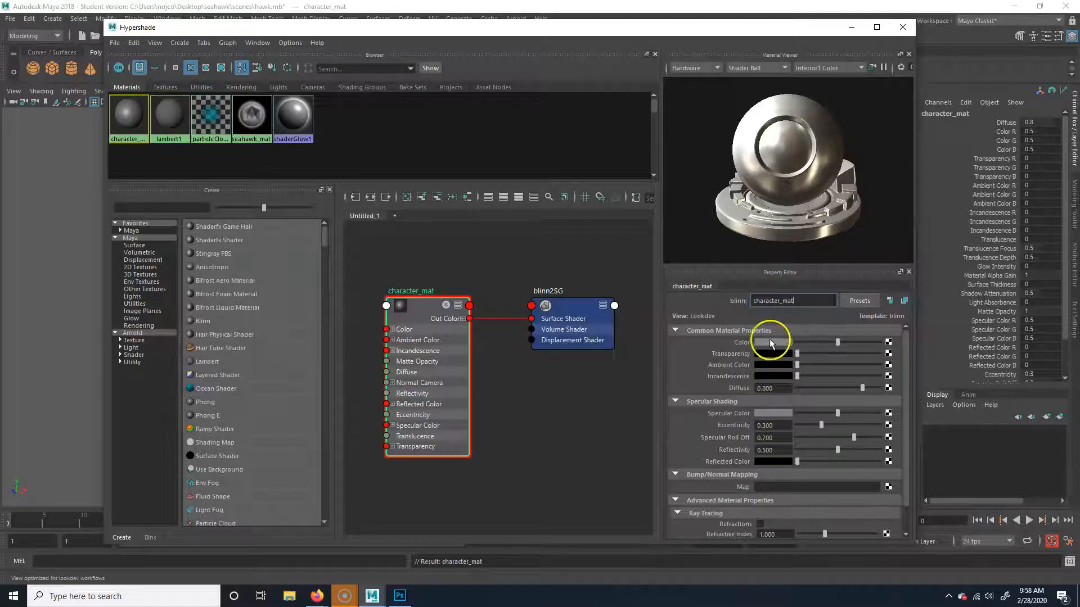
Connect a File texture to the color of character_mat and load characterColorMap.jpg from the sourceimages folder
{"action": "left_click", "coordinate": [889, 344]}
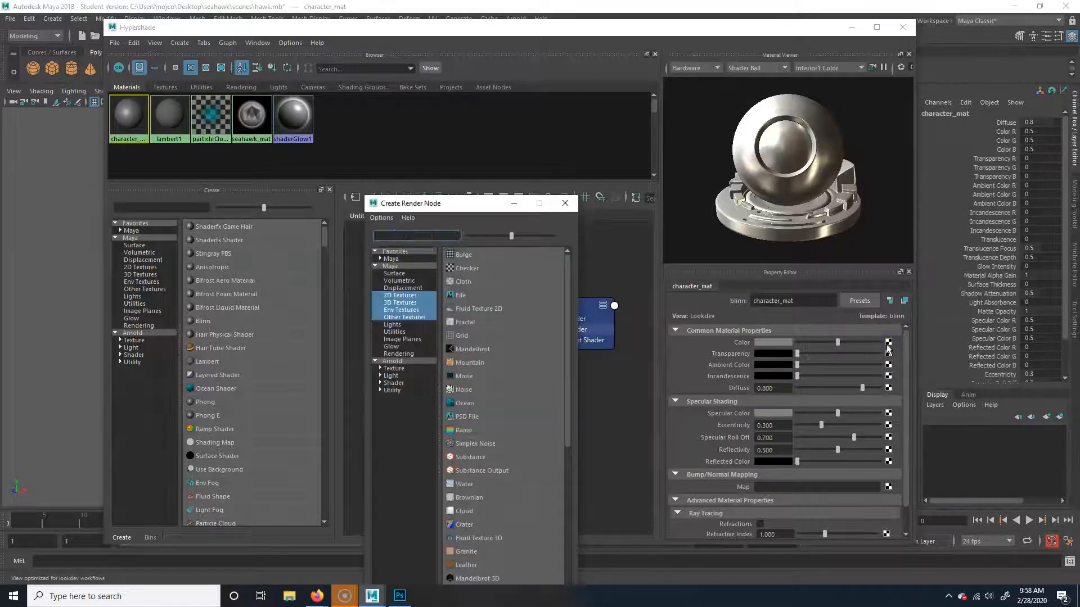
{"action": "left_click", "coordinate": [462, 295]}
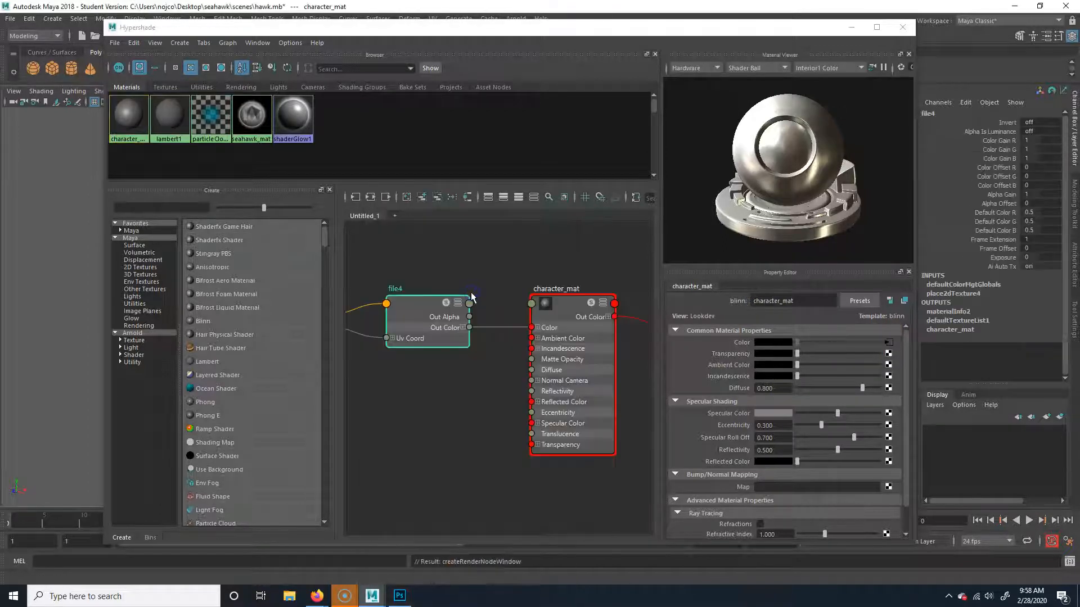
{"action": "left_click", "coordinate": [899, 379]}
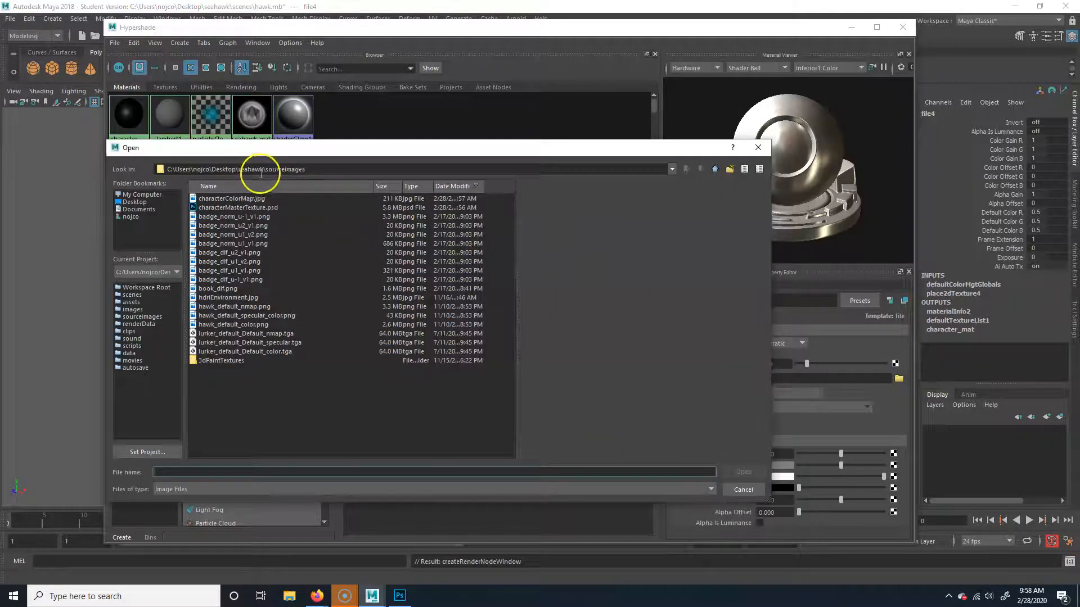
{"action": "left_click_drag", "start_coordinate": [304, 169], "coordinate": [264, 168]}
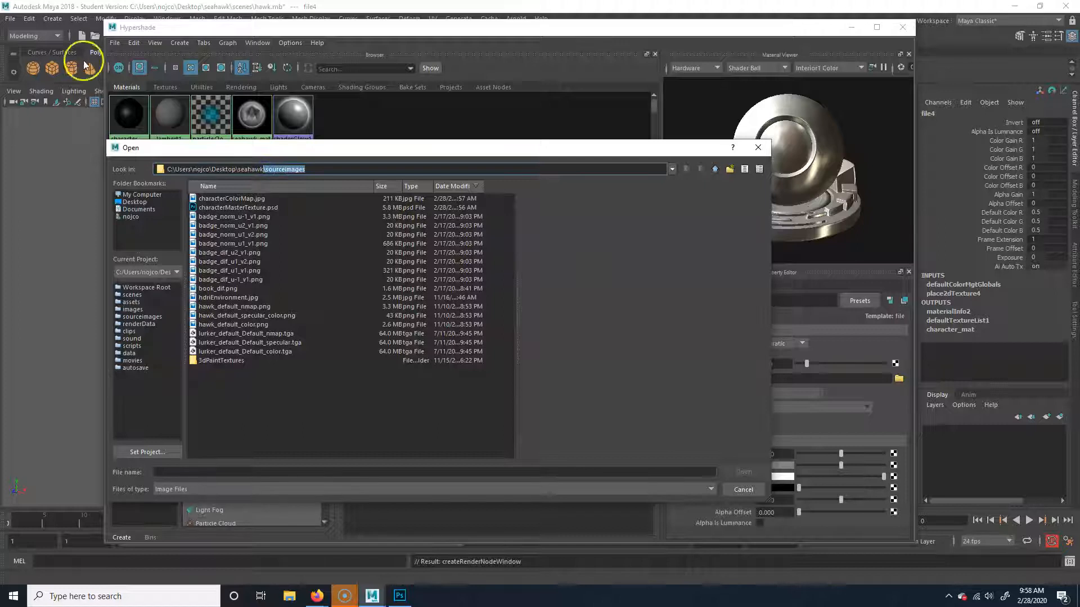
{"action": "left_click", "coordinate": [242, 198]}
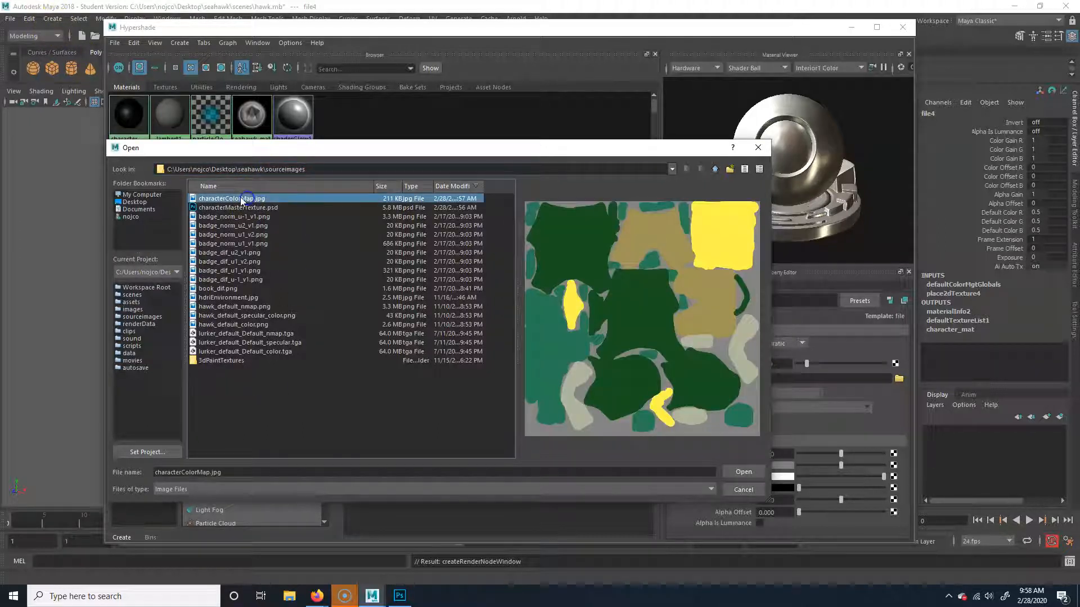
{"action": "left_click", "coordinate": [742, 472]}
{"action": "left_click", "coordinate": [578, 312]}
{"action": "left_click", "coordinate": [750, 121]}
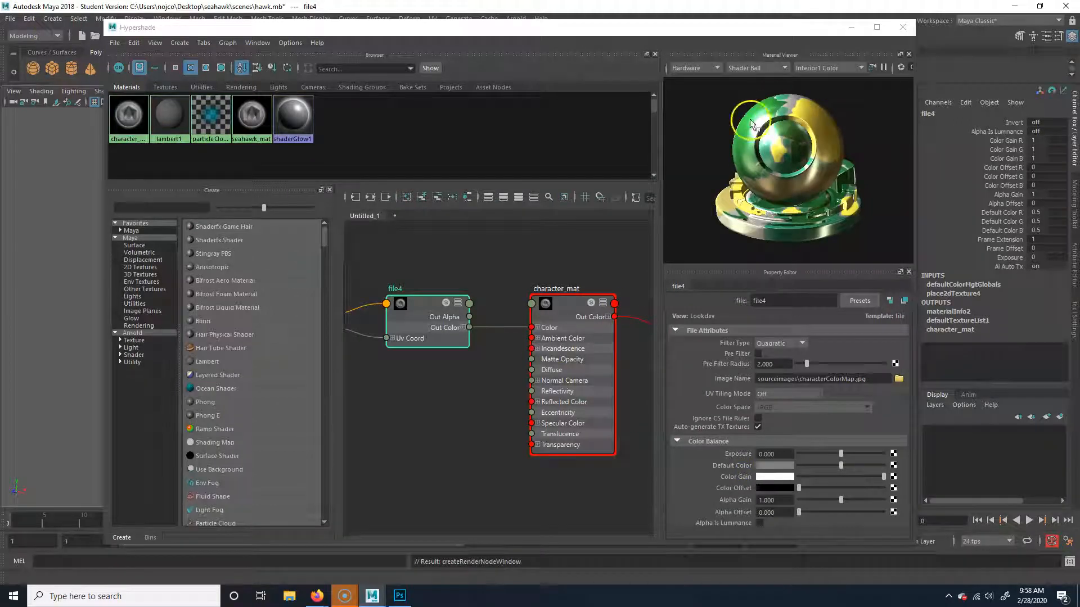
Move the Hypershade aside and try to apply character_mat to the hawk character
{"action": "left_click_drag", "start_coordinate": [747, 28], "coordinate": [1036, 34]}
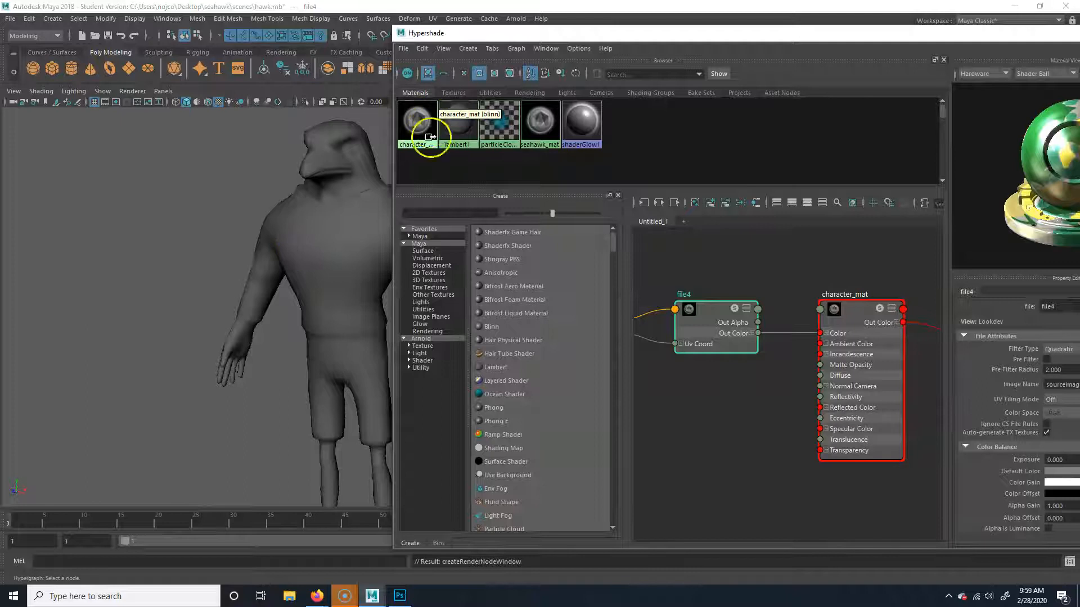
{"action": "left_click_drag", "start_coordinate": [416, 122], "coordinate": [374, 160]}
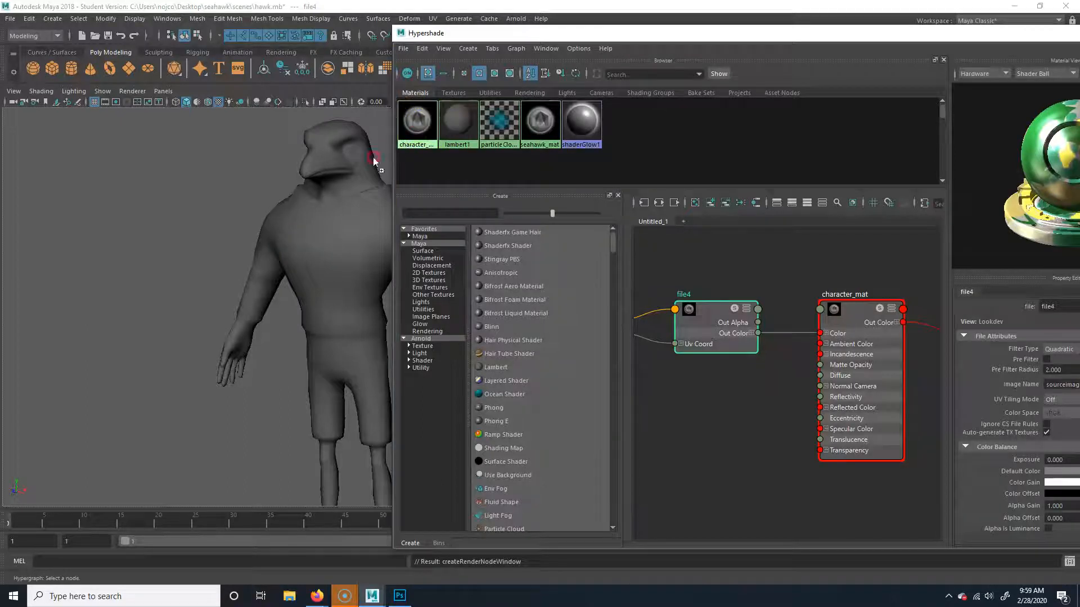
{"action": "left_click_drag", "start_coordinate": [311, 250], "coordinate": [421, 114]}
{"action": "right_click", "coordinate": [420, 114]}
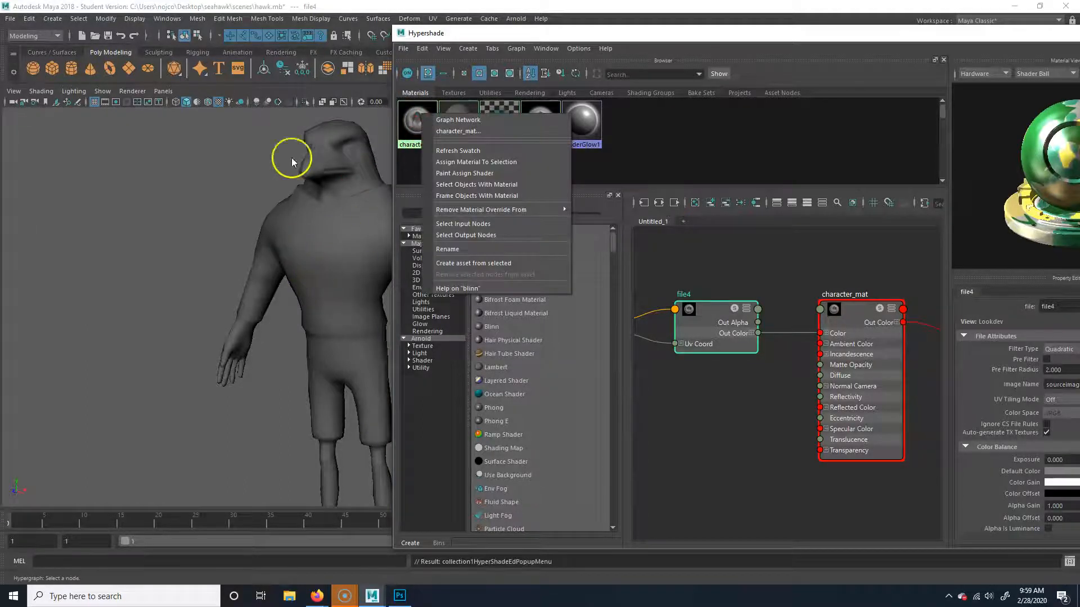
{"action": "left_click", "coordinate": [339, 252]}
Select the hawk mesh and assign the existing character_mat material to it
{"action": "left_click", "coordinate": [343, 262]}
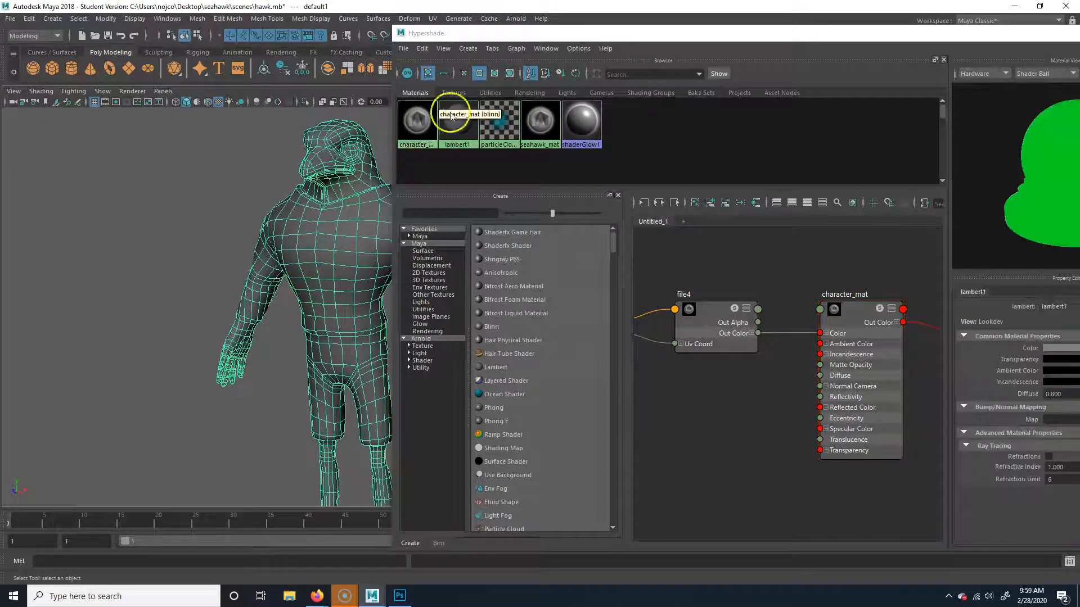
{"action": "right_click", "coordinate": [426, 119]}
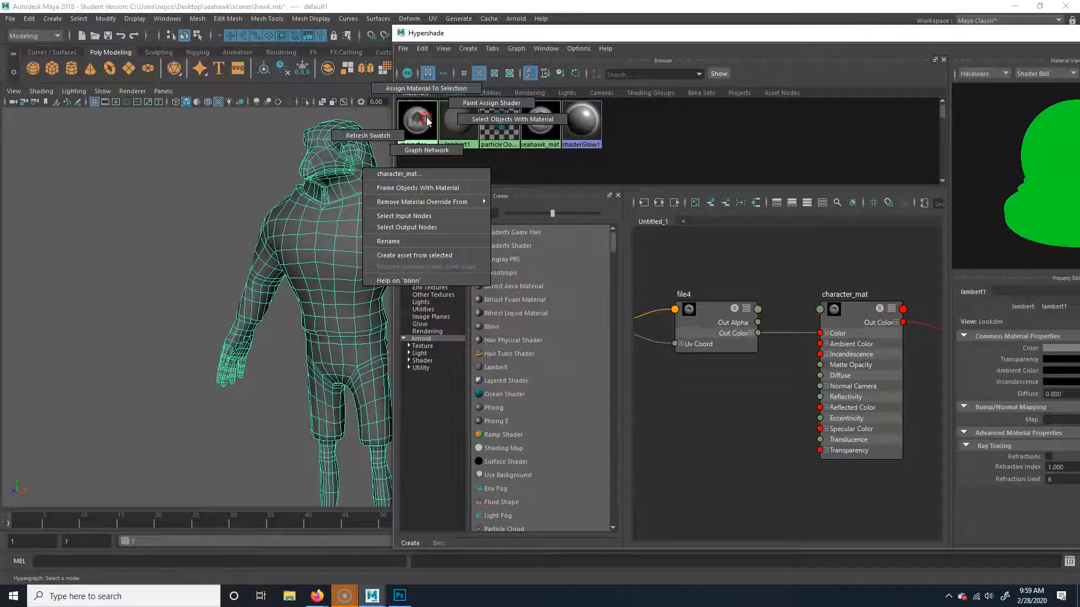
{"action": "left_click", "coordinate": [421, 89]}
{"action": "right_click", "coordinate": [329, 247]}
{"action": "mouse_move", "coordinate": [337, 555]}
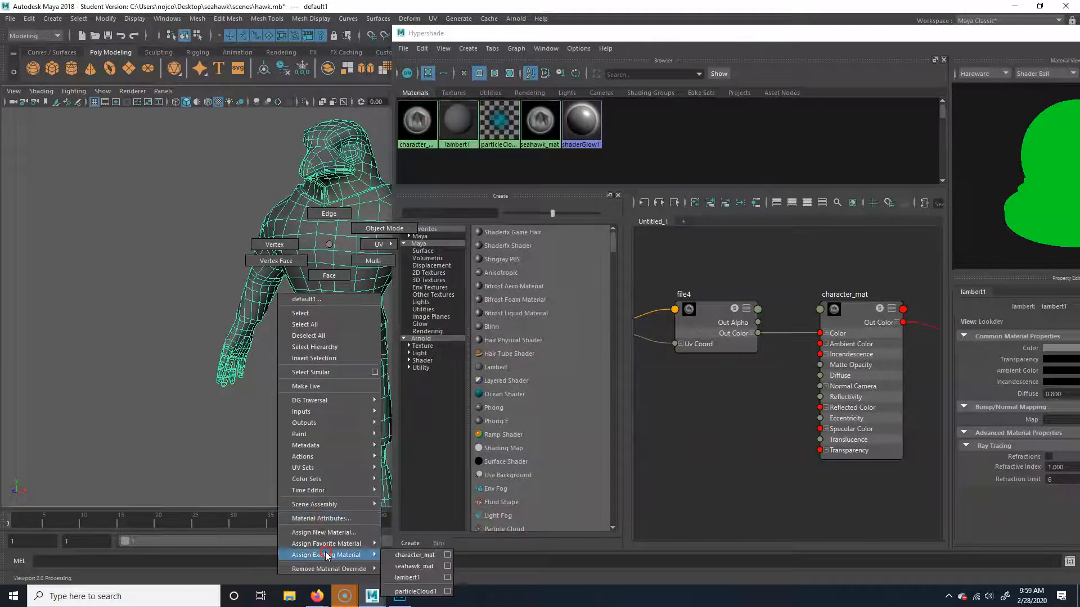
{"action": "left_click", "coordinate": [443, 555]}
{"action": "left_click", "coordinate": [404, 555]}
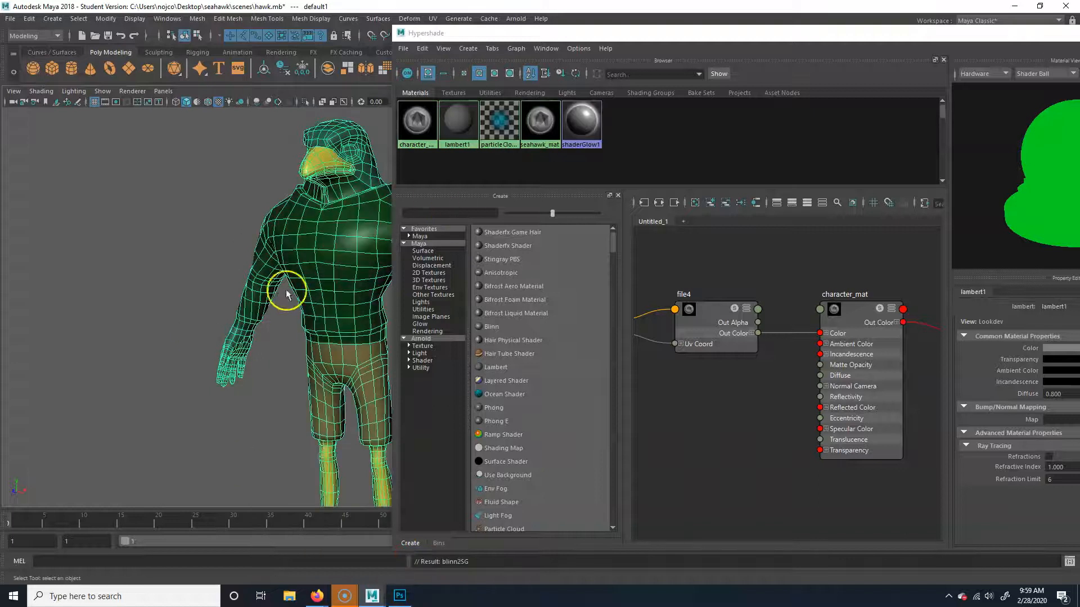
Inspect the textured hawk from the front and close the Hypershade
{"action": "left_click", "coordinate": [205, 425]}
{"action": "left_click_drag", "start_coordinate": [312, 384], "coordinate": [248, 385]}
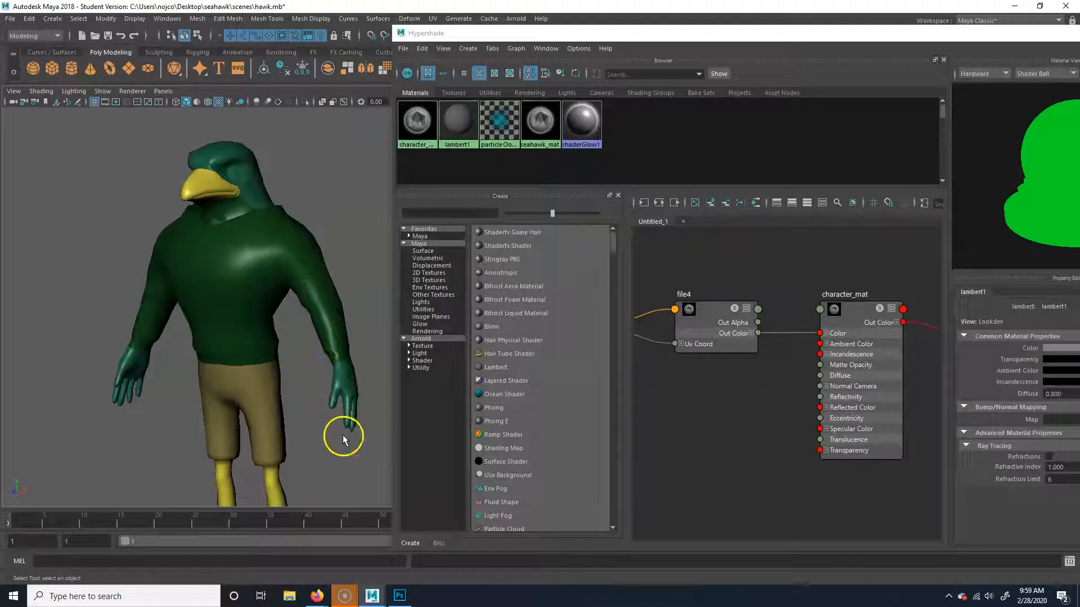
{"action": "left_click_drag", "start_coordinate": [345, 430], "coordinate": [338, 333]}
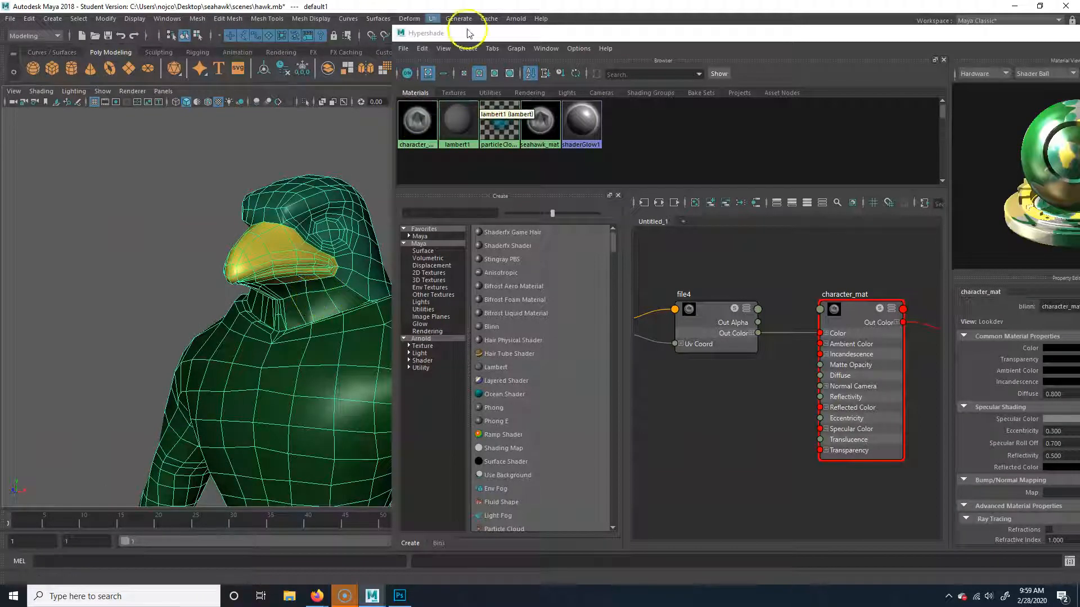
{"action": "double_click", "coordinate": [494, 32]}
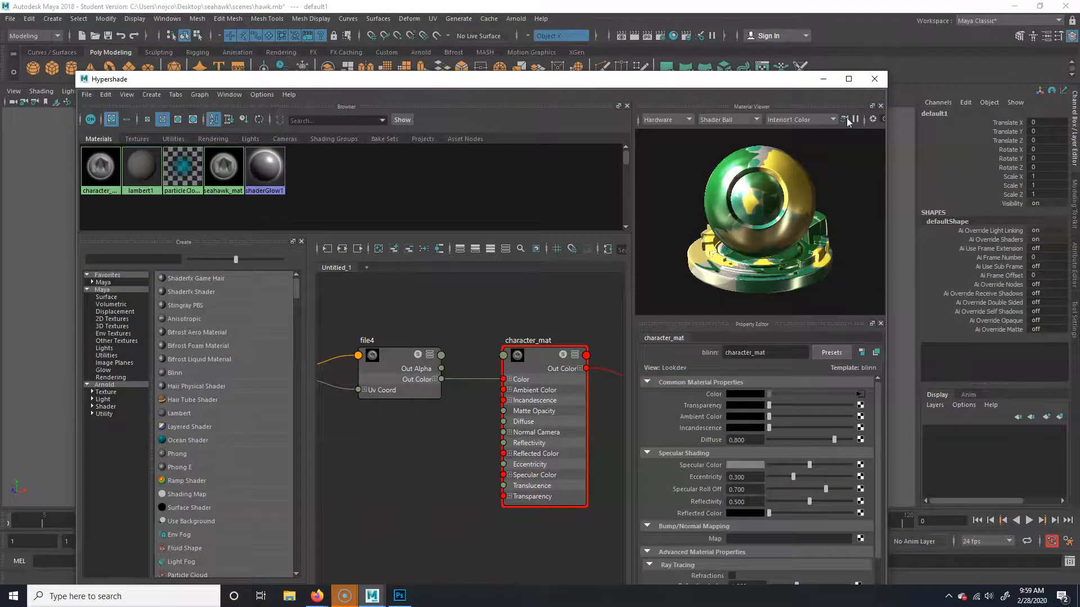
{"action": "left_click", "coordinate": [874, 78]}
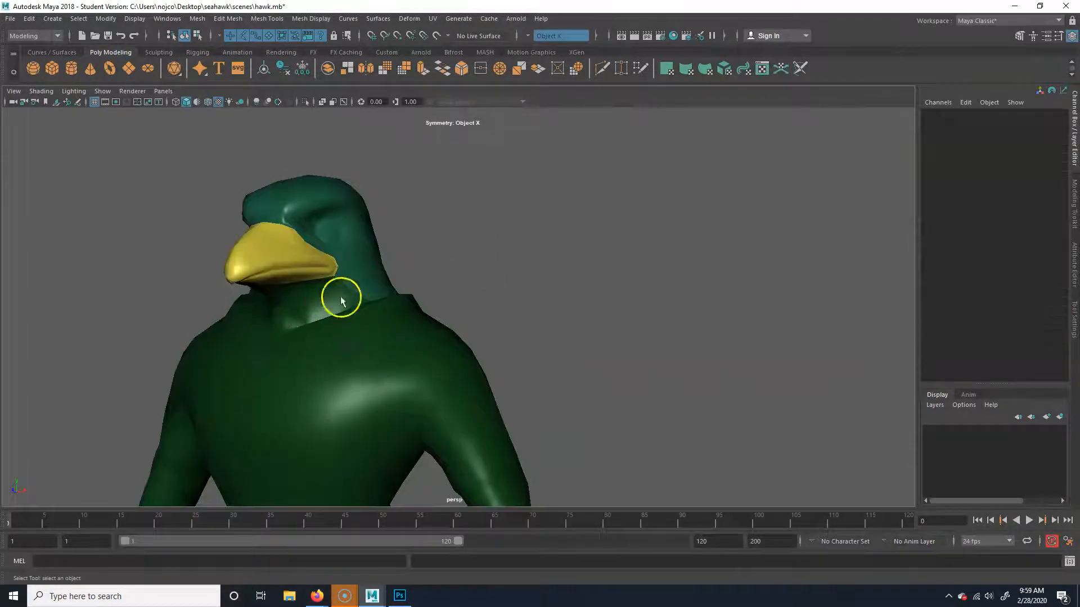
Select the hawk mesh and open the UV Editor beside the hawk's head
{"action": "left_click", "coordinate": [351, 258]}
{"action": "scroll", "coordinate": [220, 346], "scroll_direction": "up", "scroll_amount": 3}
{"action": "left_click_drag", "start_coordinate": [225, 339], "coordinate": [378, 331]}
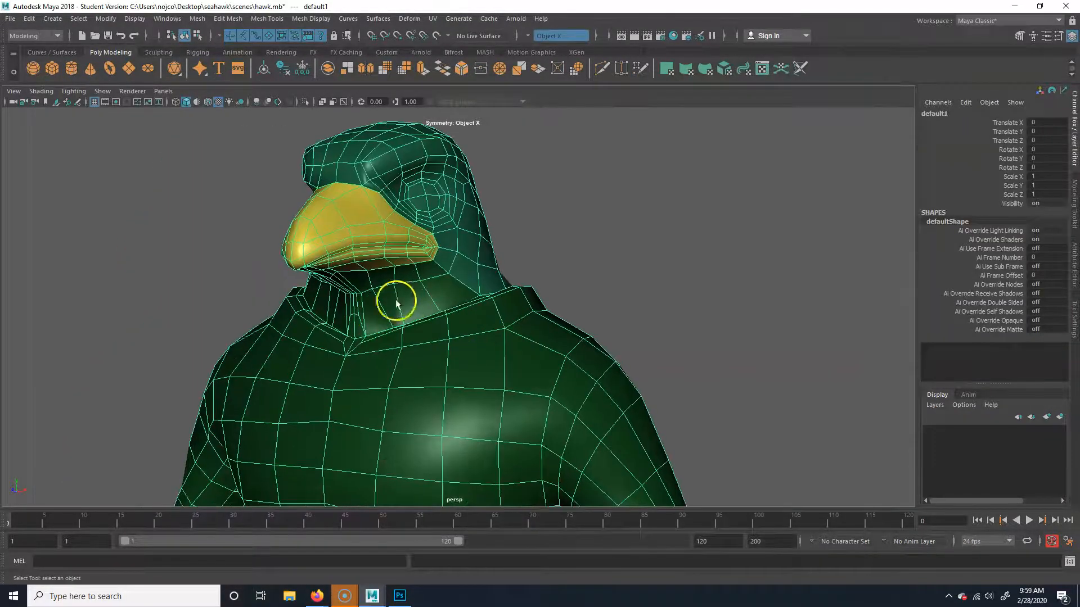
{"action": "left_click", "coordinate": [433, 20]}
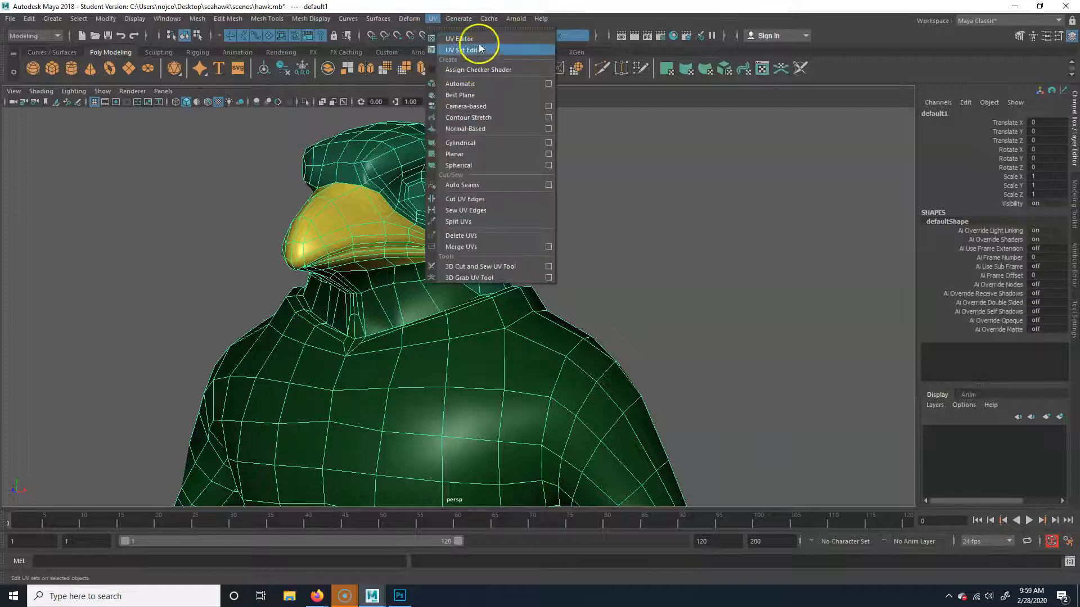
{"action": "left_click", "coordinate": [480, 46]}
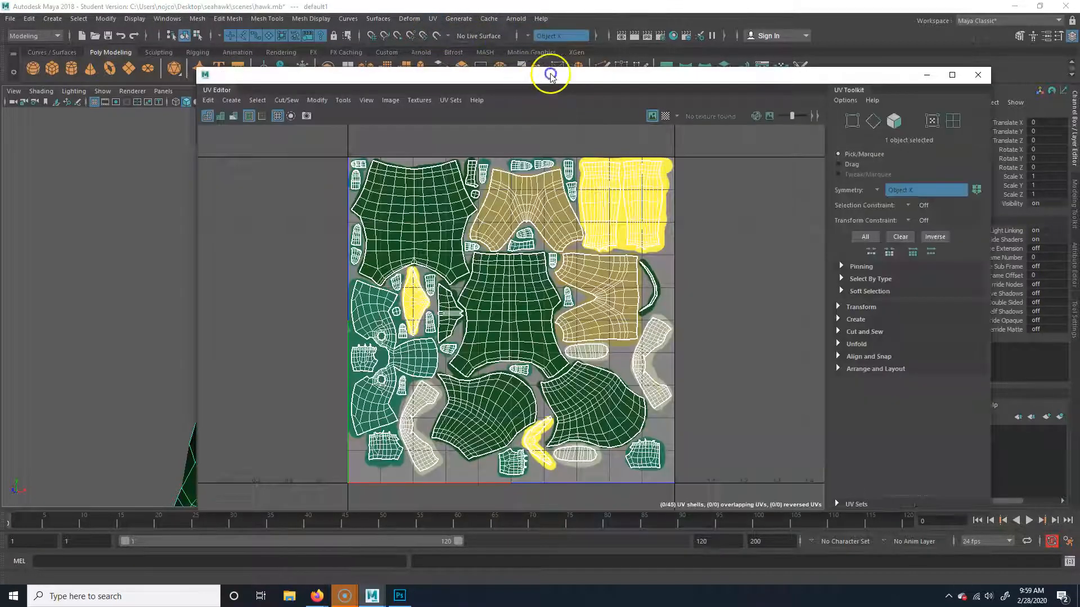
{"action": "left_click_drag", "start_coordinate": [552, 68], "coordinate": [835, 69]}
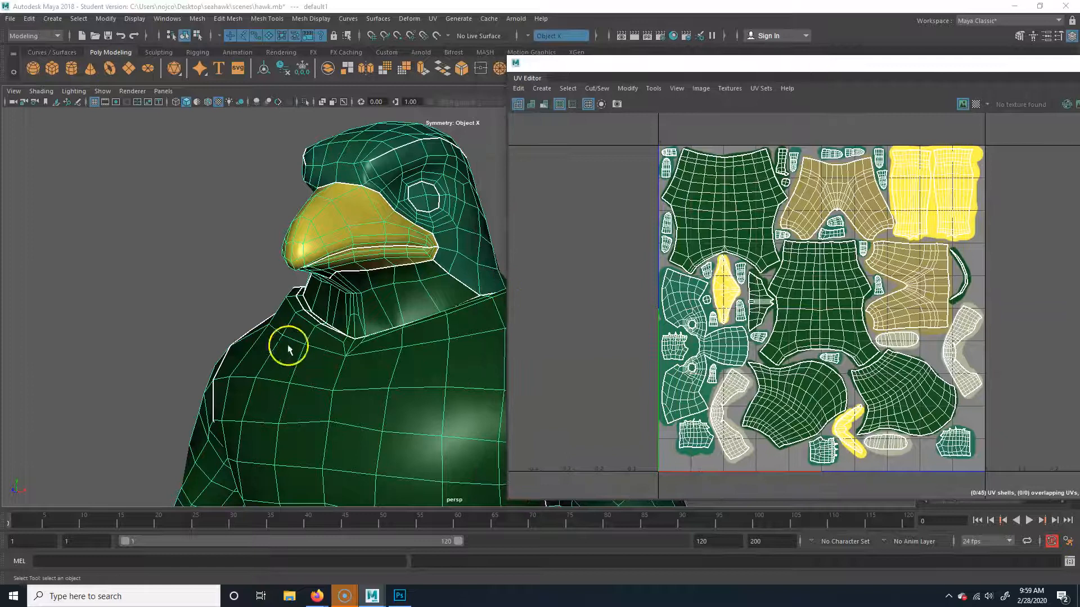
Switch to face selection and pick a neck face to locate the neck's shell in the UV Editor
{"action": "left_click_drag", "start_coordinate": [378, 324], "coordinate": [270, 316]}
{"action": "right_click", "coordinate": [292, 273]}
{"action": "left_click", "coordinate": [293, 300]}
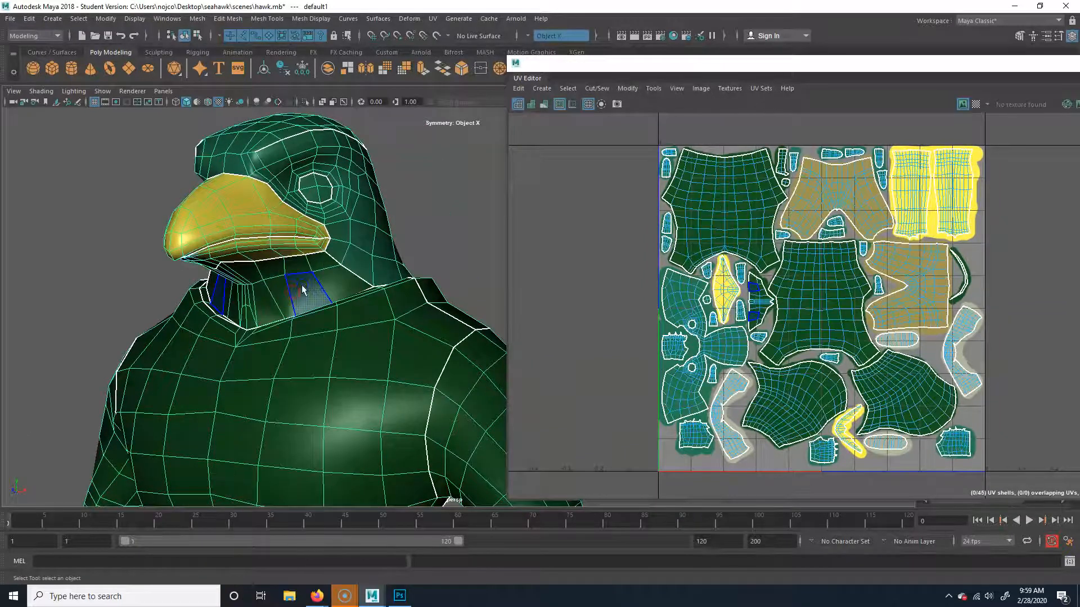
{"action": "left_click", "coordinate": [302, 290]}
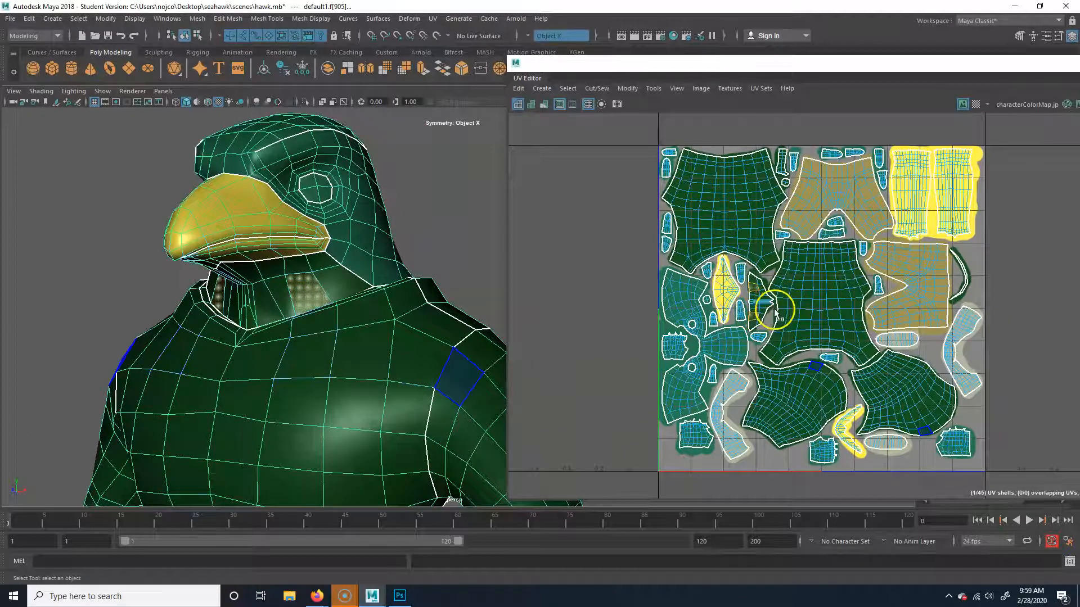
{"action": "scroll", "coordinate": [771, 306], "scroll_direction": "up", "scroll_amount": 4}
{"action": "left_click", "coordinate": [664, 385]}
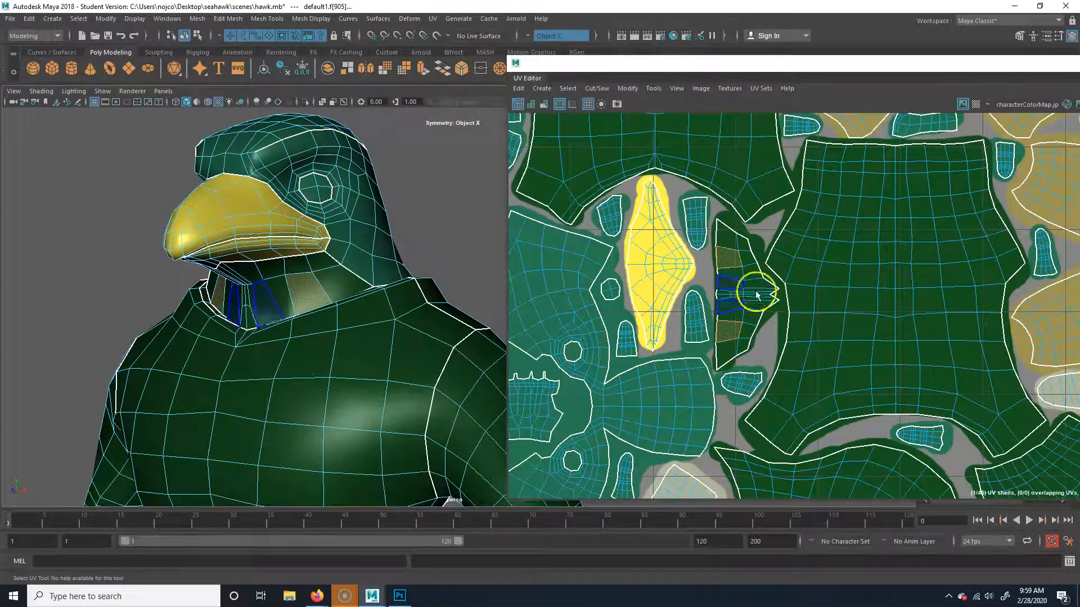
Switch to Photoshop, show the uvSnapshot layer and paint the neck shell in the head's teal on primaryColors with a size 50 brush
{"action": "left_click", "coordinate": [399, 595]}
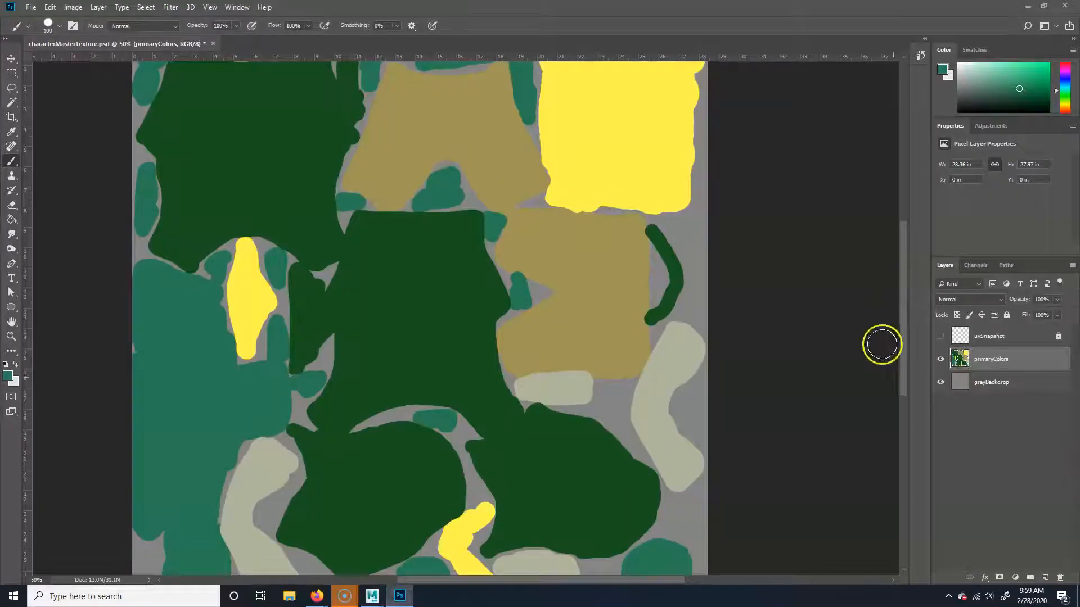
{"action": "left_click", "coordinate": [940, 336]}
{"action": "left_click", "coordinate": [1046, 575]}
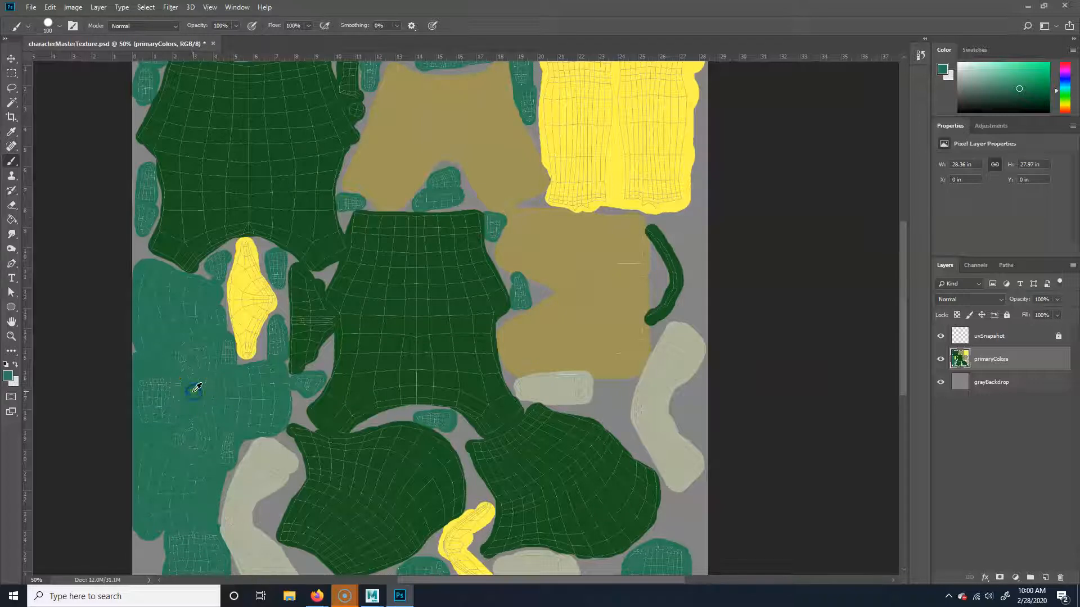
{"action": "key", "text": "bracketleft"}
{"action": "key", "text": "bracketleft"}
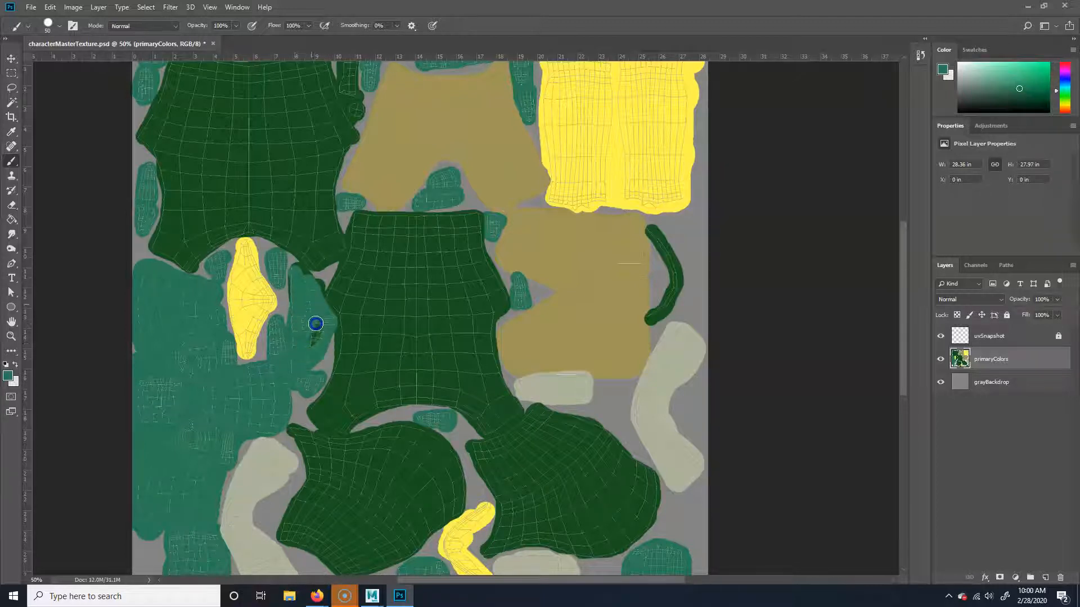
Return to Maya, deselect the hawk and examine how the texture covers its body from behind
{"action": "mouse_move", "coordinate": [372, 595]}
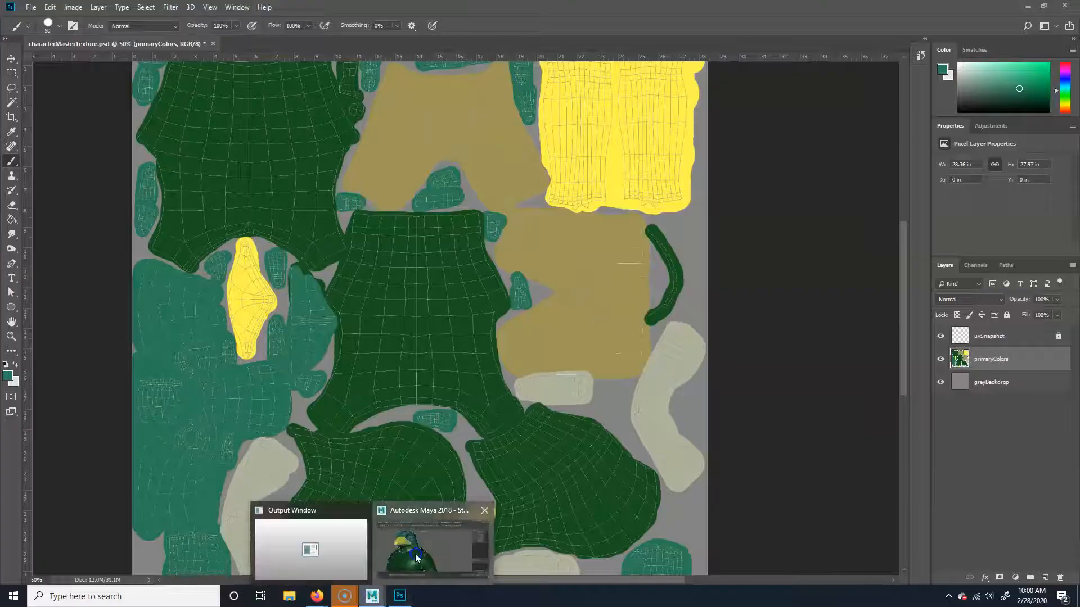
{"action": "left_click", "coordinate": [430, 541]}
{"action": "left_click", "coordinate": [407, 234]}
{"action": "right_click", "coordinate": [339, 316]}
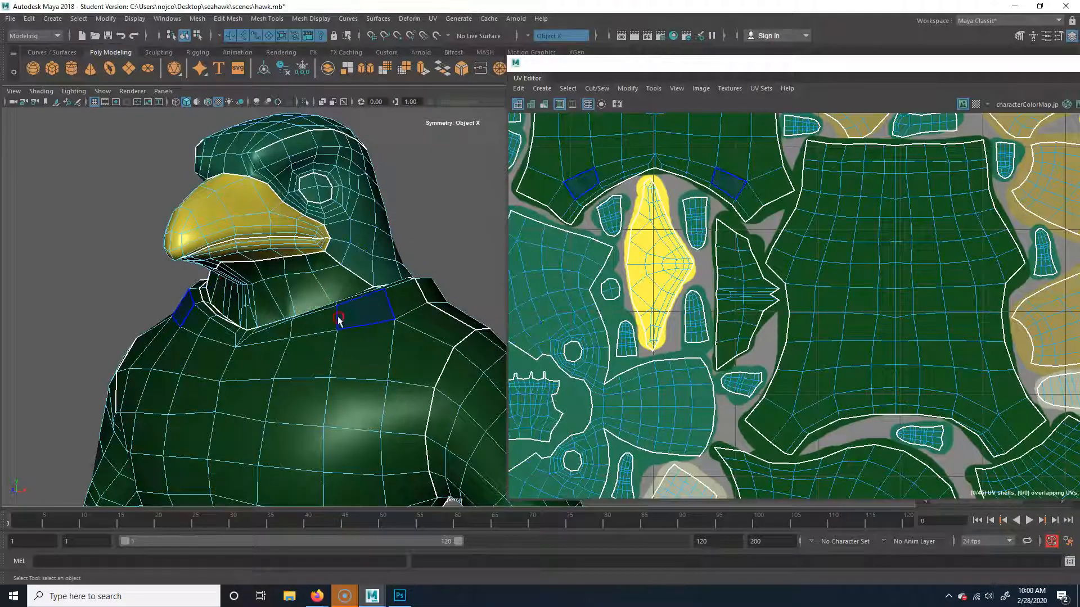
{"action": "left_click", "coordinate": [435, 230]}
{"action": "left_click_drag", "start_coordinate": [434, 229], "coordinate": [405, 330]}
{"action": "left_click_drag", "start_coordinate": [335, 416], "coordinate": [261, 255]}
{"action": "left_click_drag", "start_coordinate": [332, 349], "coordinate": [333, 292]}
{"action": "left_click_drag", "start_coordinate": [179, 367], "coordinate": [298, 313]}
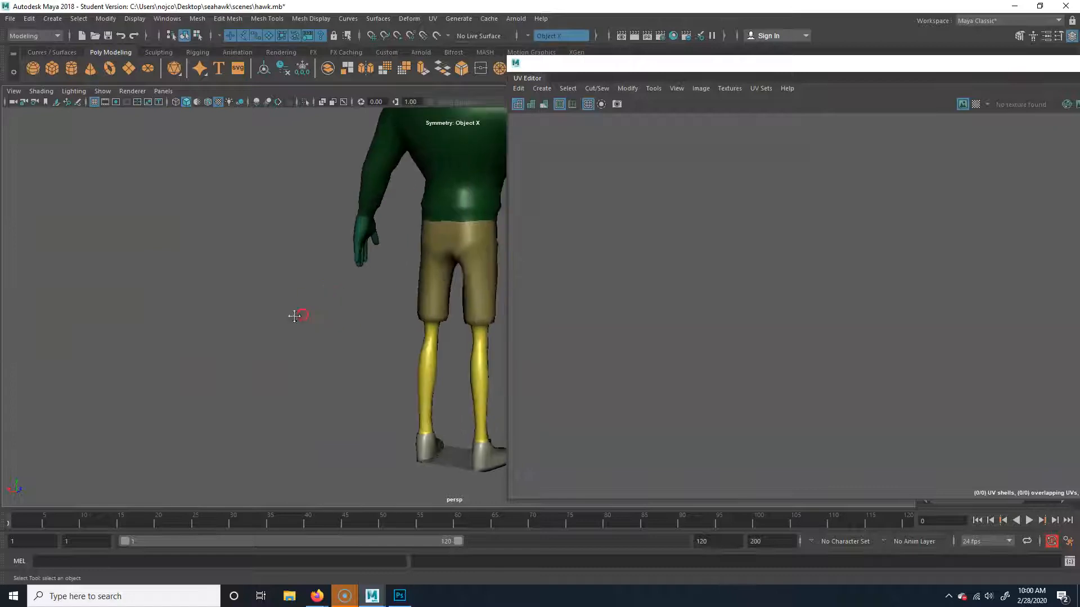
Switch the hawk mesh to edge selection and select an edge on the upper arm near the armpit
{"action": "left_click_drag", "start_coordinate": [417, 262], "coordinate": [318, 250]}
{"action": "left_click", "coordinate": [319, 243]}
{"action": "right_click", "coordinate": [316, 235]}
{"action": "left_click", "coordinate": [314, 230]}
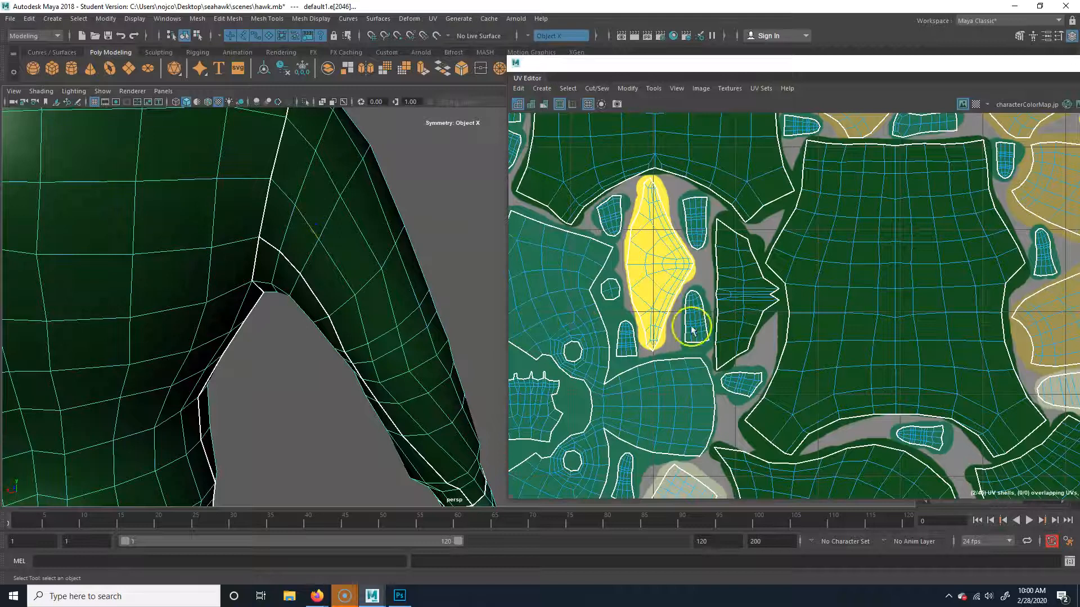
Switch the hawk mesh to UV selection and pick UVs around the armpit to trace the sleeve seam in the UV Editor
{"action": "scroll", "coordinate": [869, 346], "scroll_direction": "up", "scroll_amount": 5}
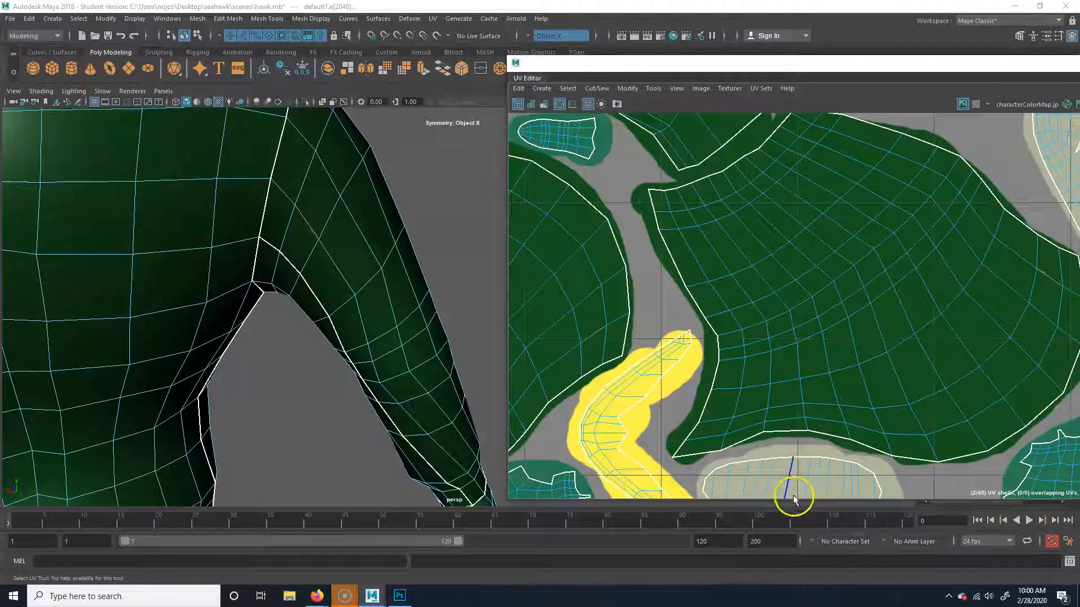
{"action": "right_click", "coordinate": [287, 251]}
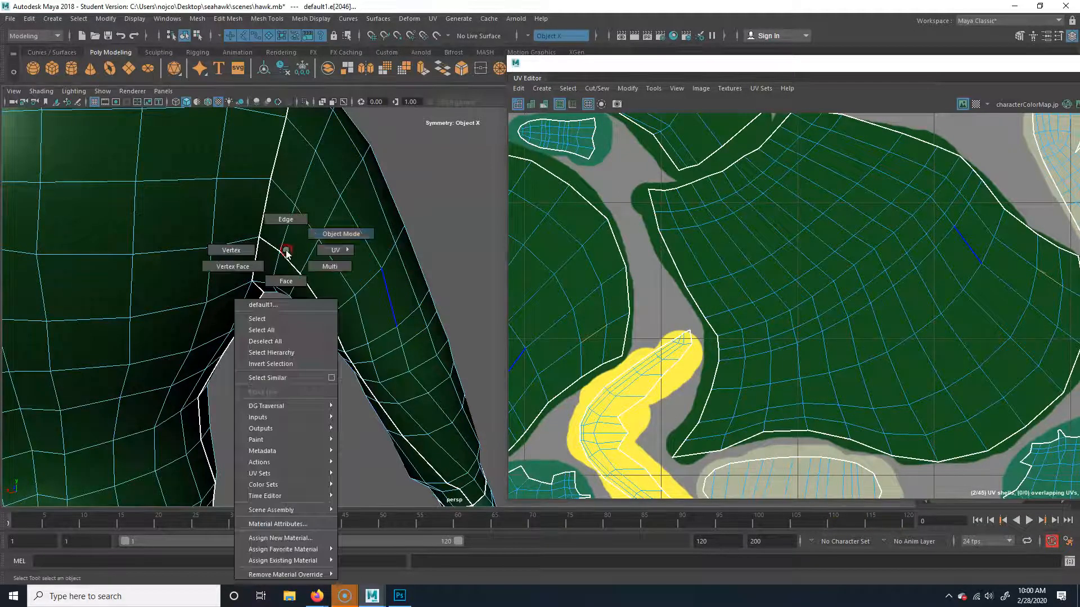
{"action": "mouse_move", "coordinate": [359, 251]}
{"action": "left_click", "coordinate": [304, 213]}
{"action": "left_click", "coordinate": [298, 208]}
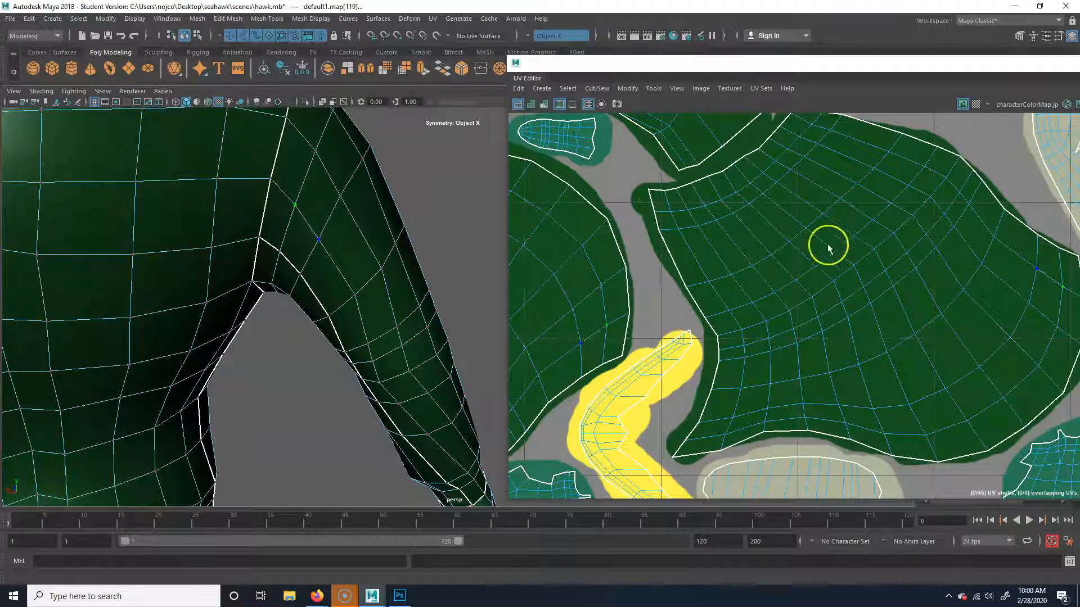
{"action": "scroll", "coordinate": [806, 373], "scroll_direction": "up", "scroll_amount": 1}
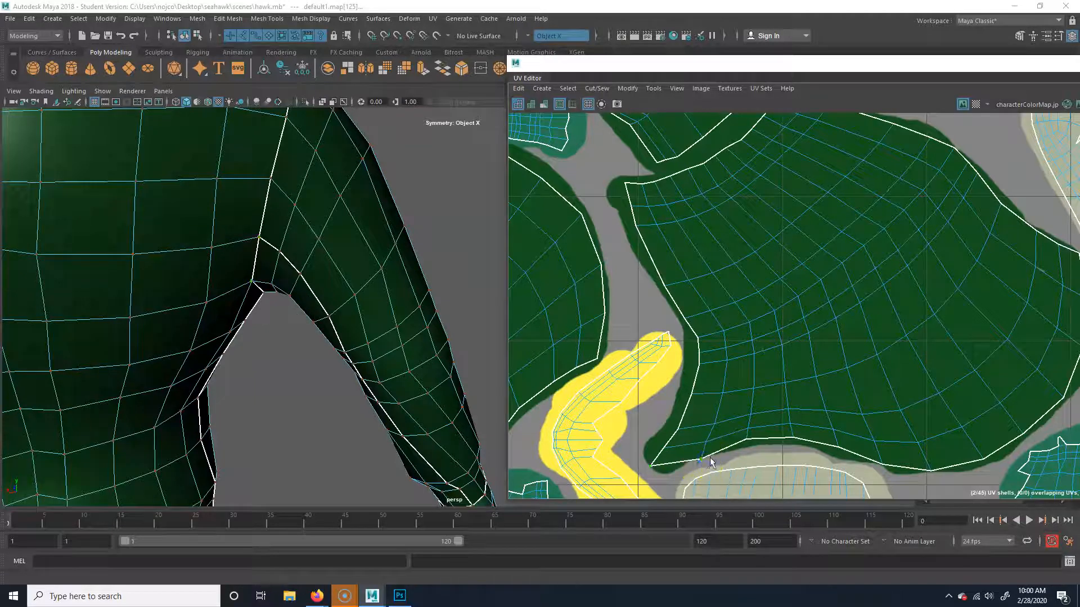
{"action": "scroll", "coordinate": [701, 458], "scroll_direction": "up", "scroll_amount": 5}
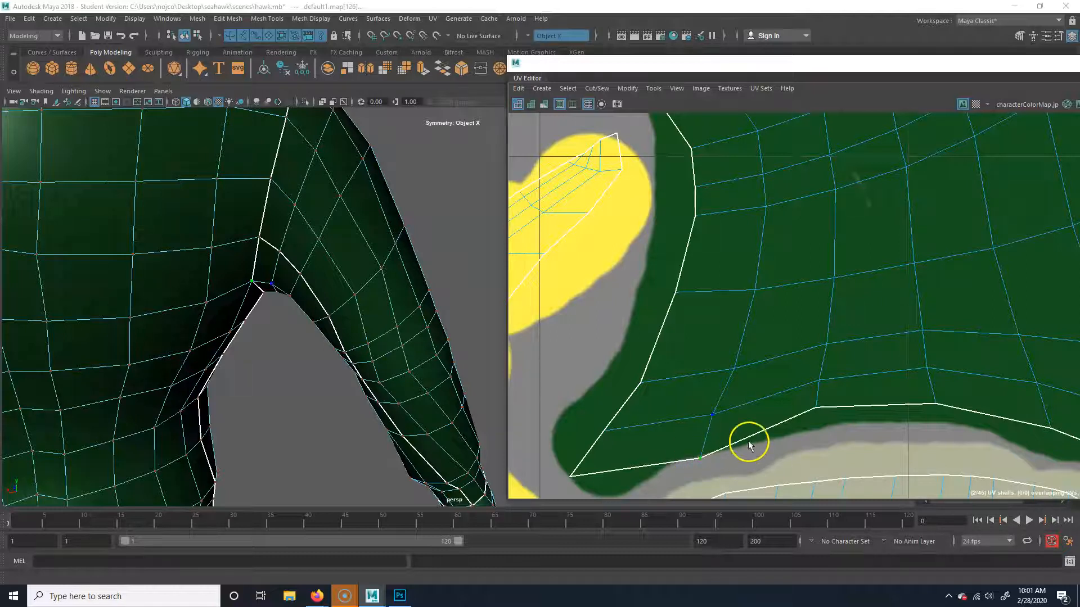
{"action": "left_click_drag", "start_coordinate": [878, 186], "coordinate": [755, 283]}
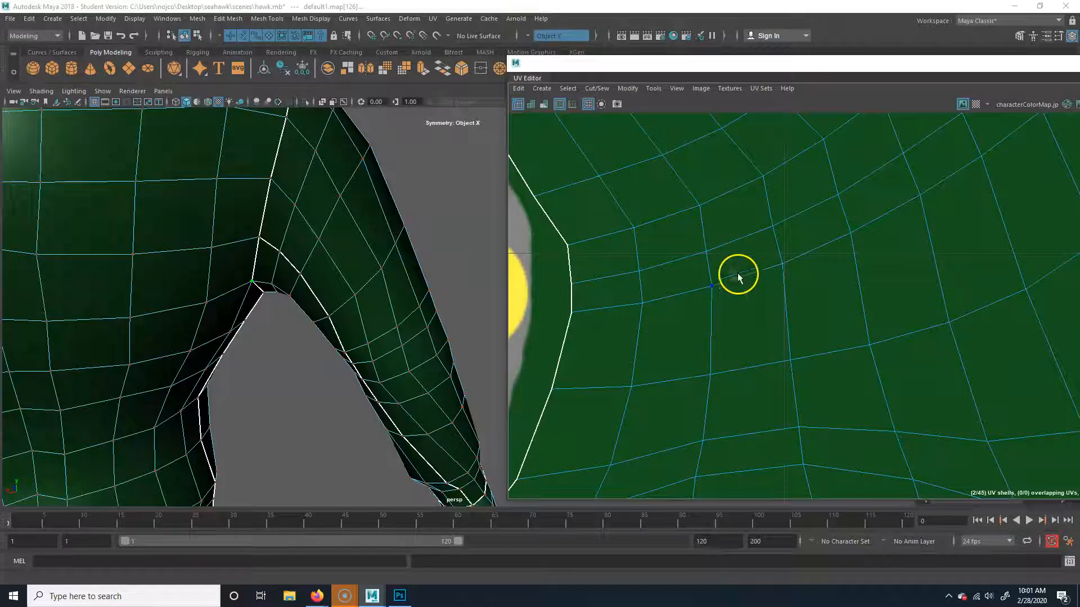
Switch to Photoshop, sample the shirt's dark green on primaryColors and check the paint coverage of the sleeve shells
{"action": "left_click", "coordinate": [400, 595]}
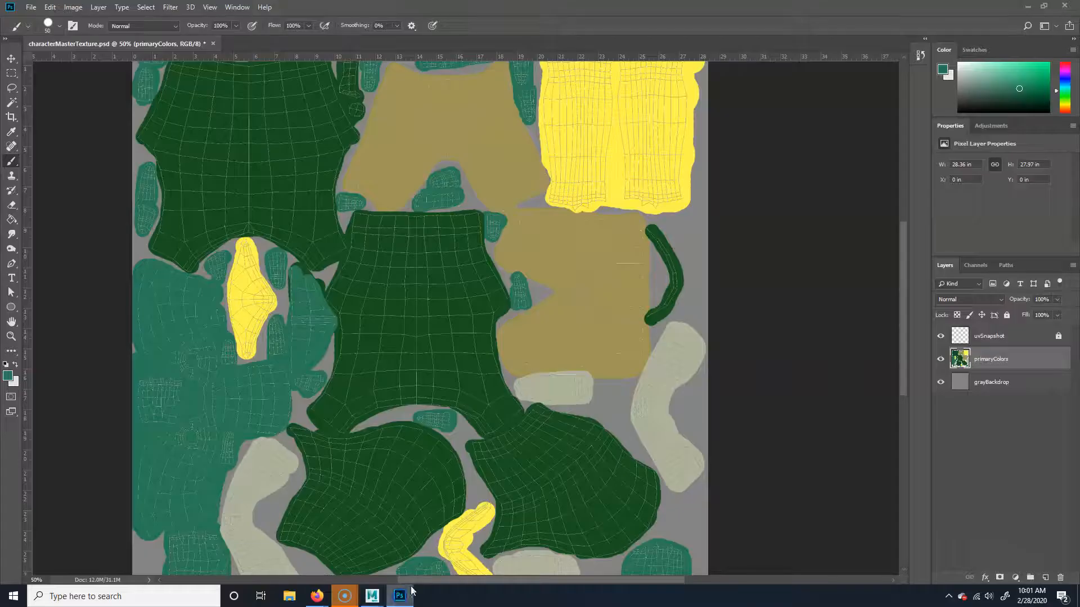
{"action": "left_click", "coordinate": [436, 374], "text": "alt"}
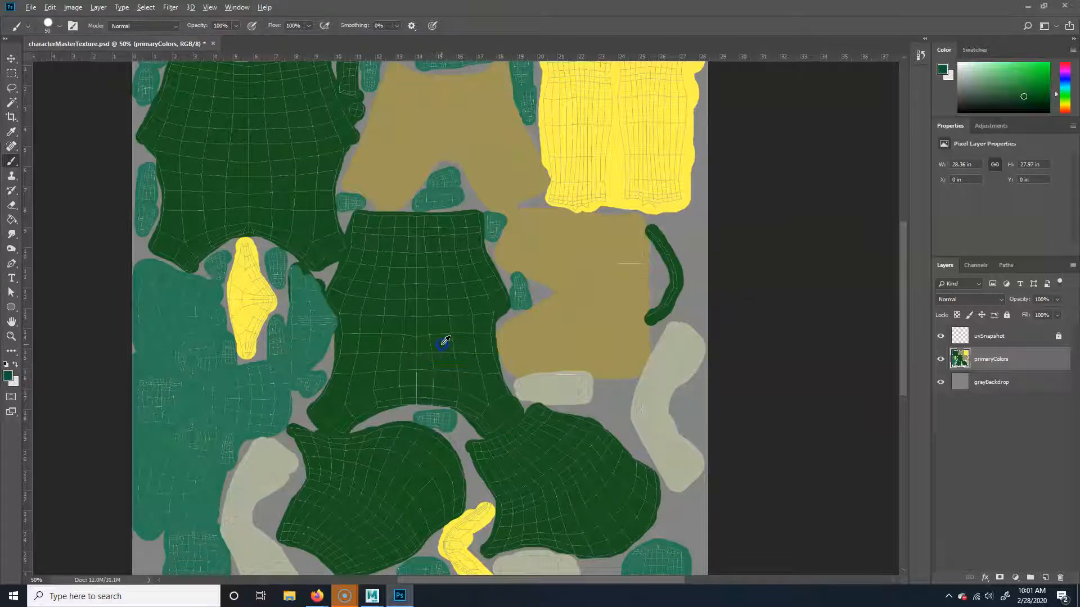
{"action": "left_click_drag", "start_coordinate": [585, 498], "coordinate": [585, 450]}
{"action": "scroll", "coordinate": [576, 504], "scroll_direction": "down", "scroll_amount": 3}
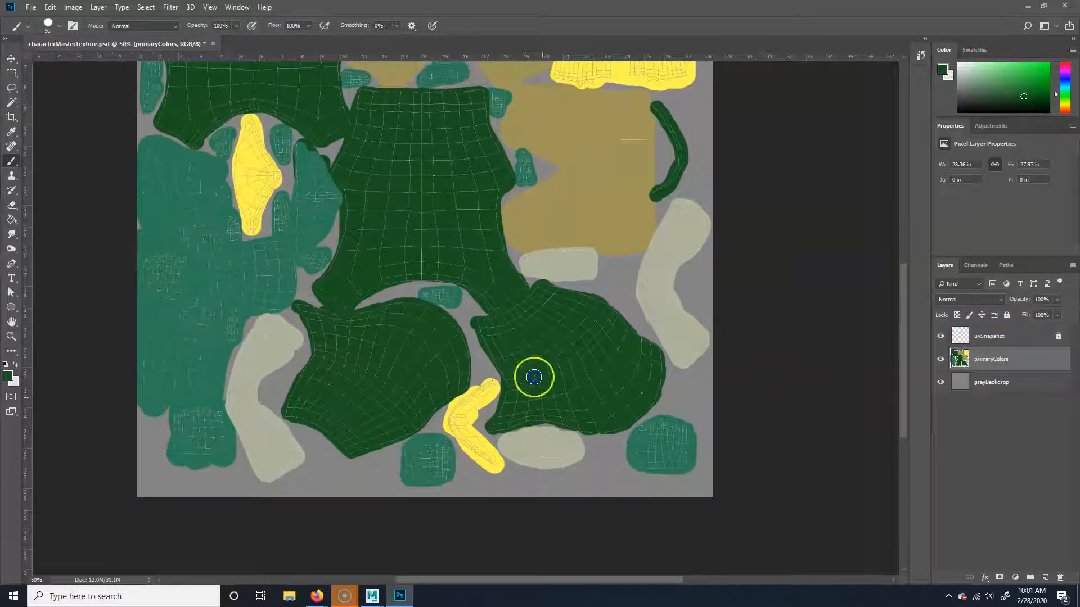
Return to Maya, put the hawk back in object mode and examine its legs and shoes from the front
{"action": "mouse_move", "coordinate": [372, 596]}
{"action": "left_click", "coordinate": [478, 534]}
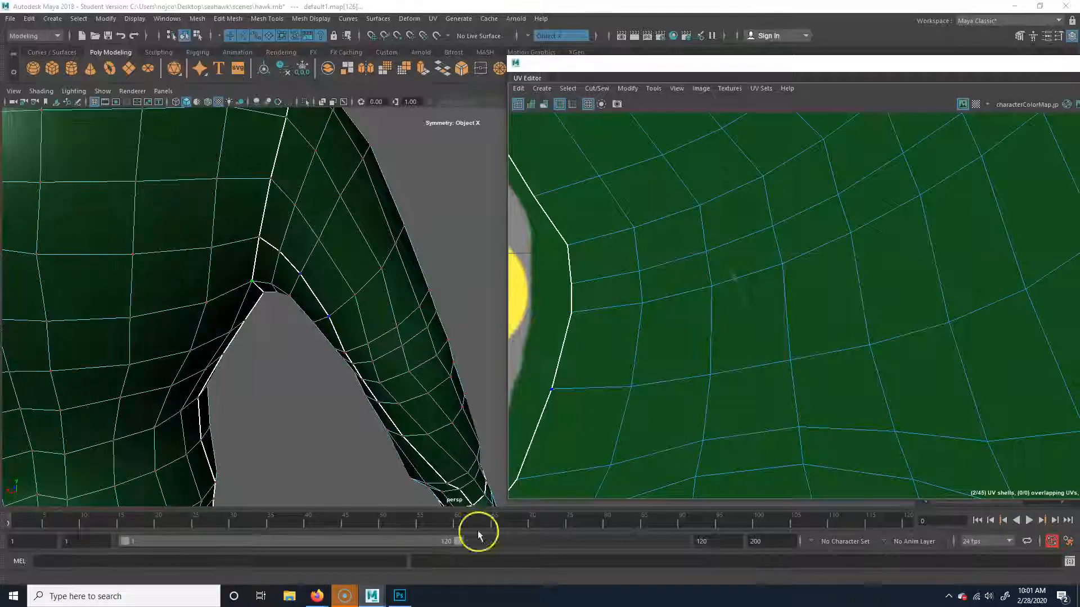
{"action": "left_click_drag", "start_coordinate": [451, 363], "coordinate": [360, 320]}
{"action": "left_click_drag", "start_coordinate": [356, 375], "coordinate": [180, 370]}
{"action": "left_click", "coordinate": [299, 382]}
{"action": "right_click", "coordinate": [299, 382]}
{"action": "left_click", "coordinate": [323, 369]}
{"action": "left_click_drag", "start_coordinate": [323, 369], "coordinate": [318, 338]}
Switch the hawk to face selection and pick shoe tongue faces to locate the two tongue shells in the UV Editor
{"action": "left_click", "coordinate": [349, 323]}
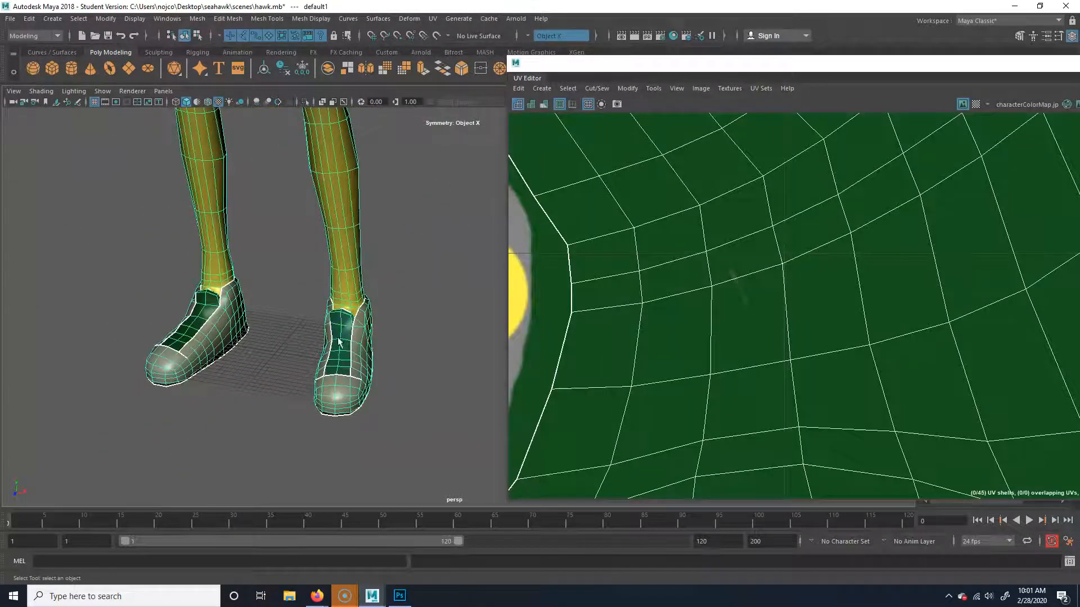
{"action": "right_click", "coordinate": [345, 332]}
{"action": "left_click", "coordinate": [345, 321]}
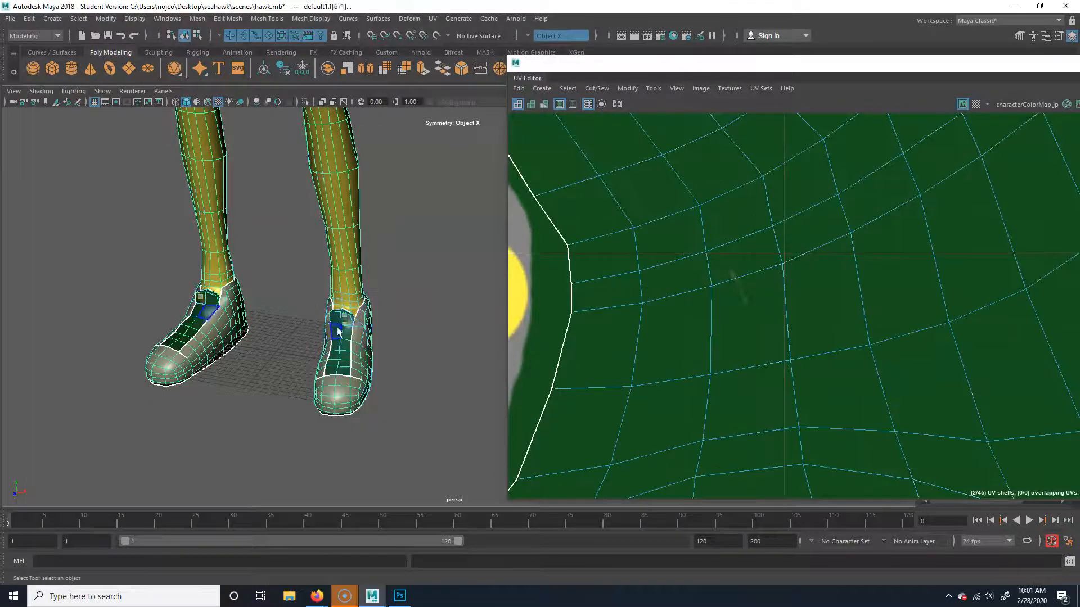
{"action": "left_click", "coordinate": [816, 235]}
{"action": "scroll", "coordinate": [815, 235], "scroll_direction": "down", "scroll_amount": 3}
{"action": "scroll", "coordinate": [746, 295], "scroll_direction": "down", "scroll_amount": 8}
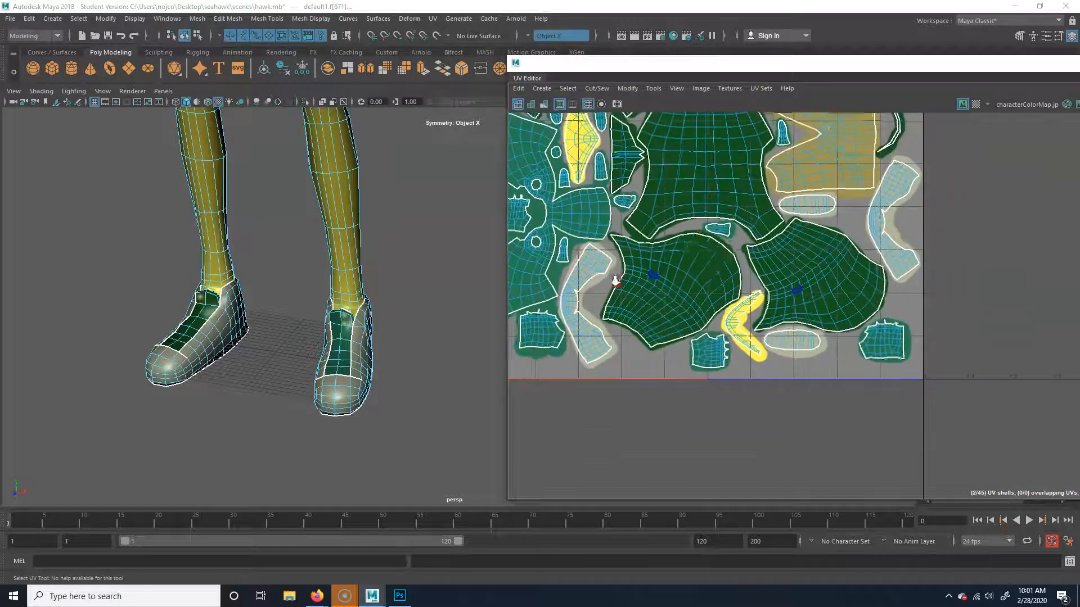
{"action": "left_click_drag", "start_coordinate": [794, 362], "coordinate": [772, 468]}
{"action": "left_click", "coordinate": [718, 197]}
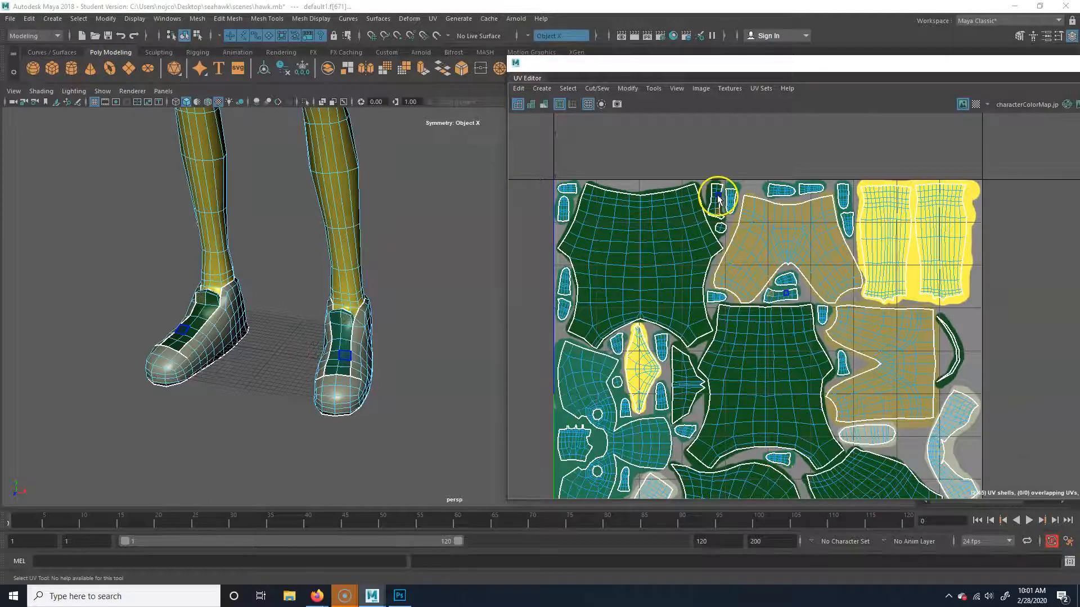
{"action": "left_click", "coordinate": [718, 198]}
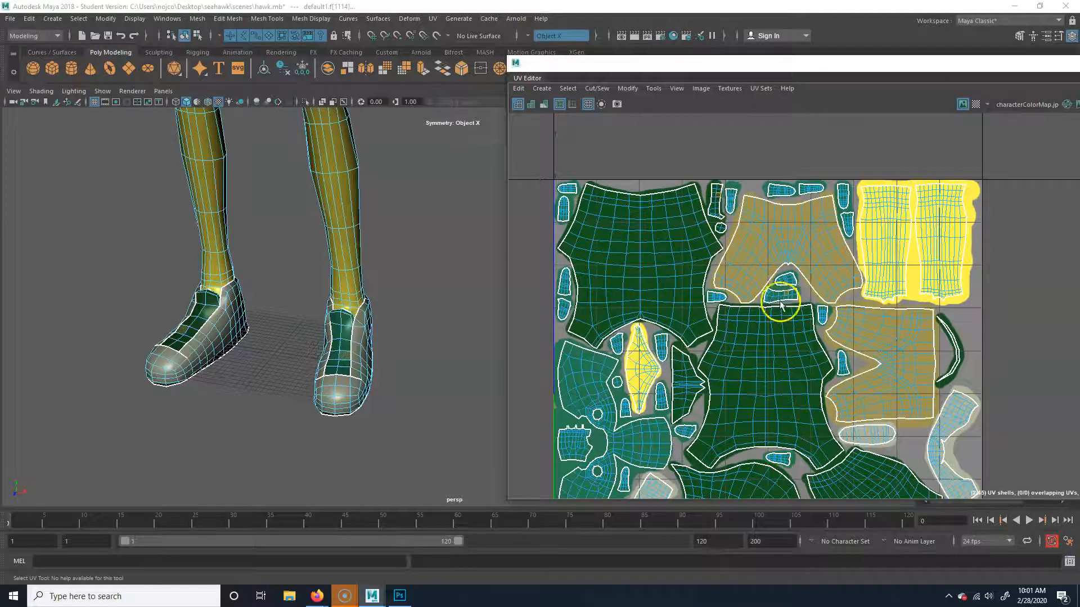
Return the hawk to object mode, deselect it and examine the colors of both shoe tongues
{"action": "left_click", "coordinate": [245, 443]}
{"action": "right_click", "coordinate": [349, 375]}
{"action": "left_click", "coordinate": [395, 311]}
{"action": "left_click_drag", "start_coordinate": [264, 396], "coordinate": [312, 401]}
{"action": "left_click_drag", "start_coordinate": [450, 386], "coordinate": [319, 391]}
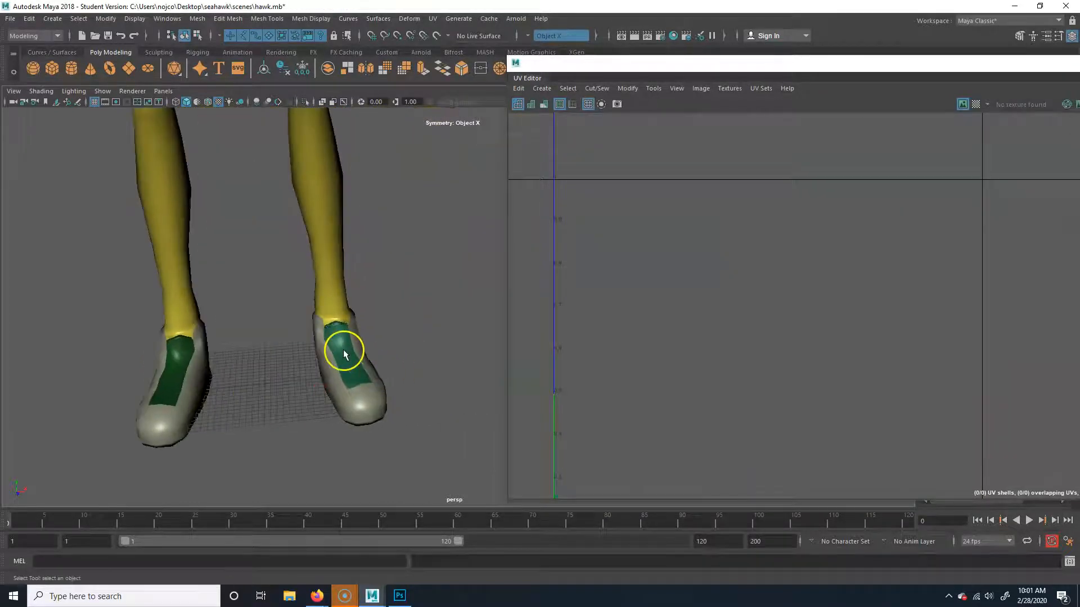
Switch to Photoshop, paint both shoe tongue shells on primaryColors in the shorts' tan, and save characterMasterTexture.psd
{"action": "left_click", "coordinate": [400, 593]}
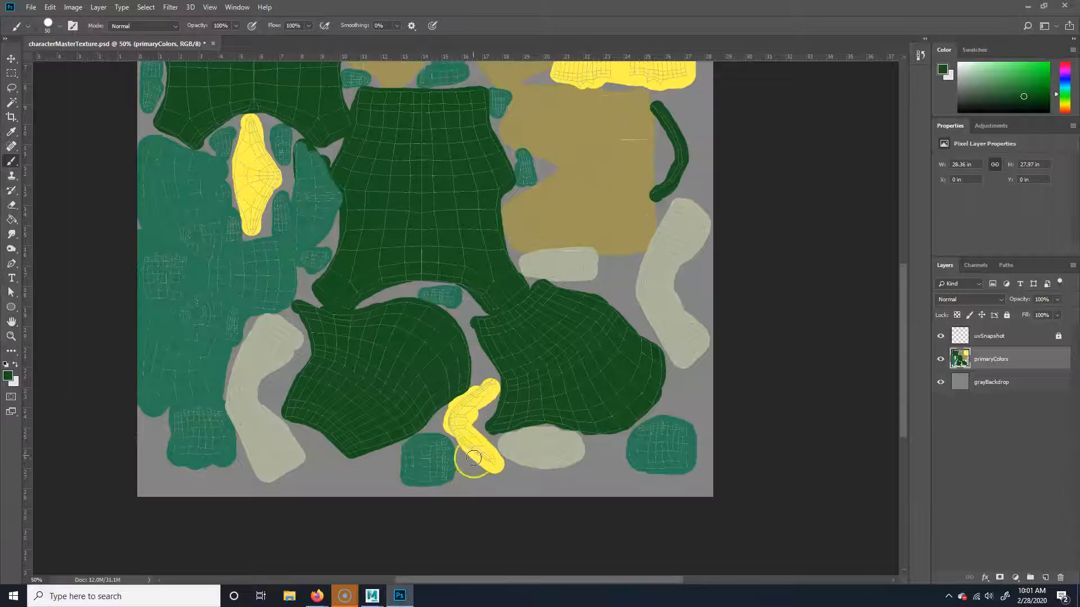
{"action": "mouse_move", "coordinate": [395, 189]}
{"action": "left_mouse_down"}
{"action": "mouse_move", "coordinate": [400, 289]}
{"action": "mouse_move", "coordinate": [451, 362]}
{"action": "left_mouse_up"}
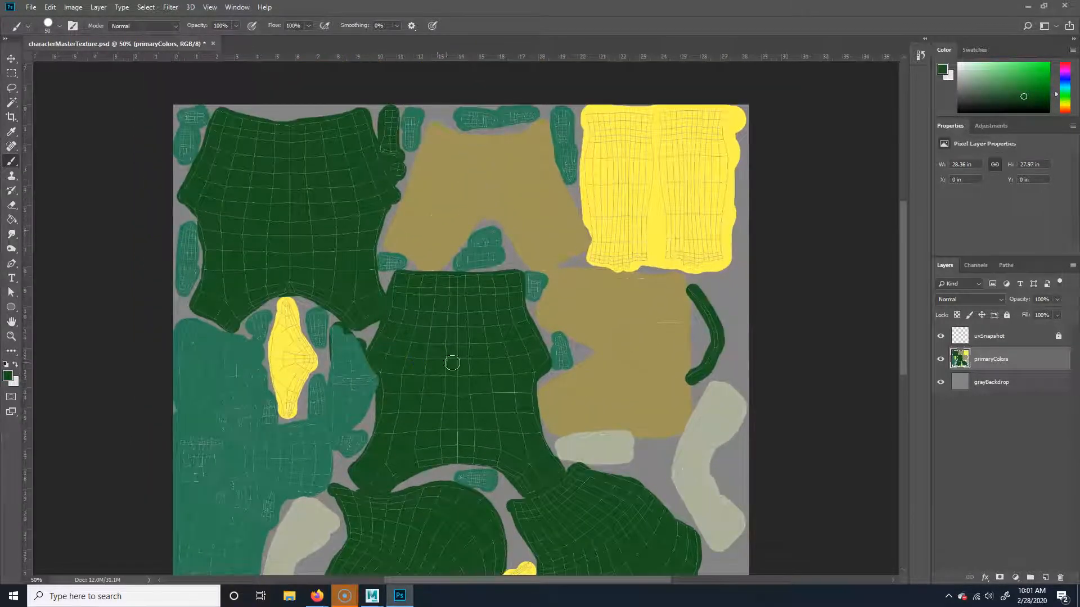
{"action": "left_click_drag", "start_coordinate": [501, 239], "coordinate": [502, 247]}
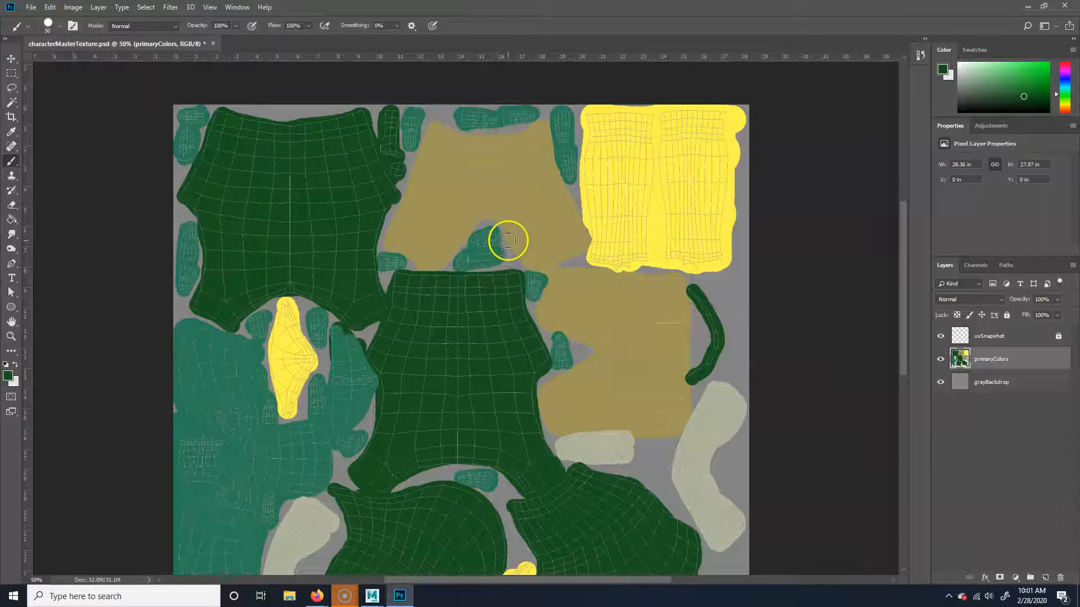
{"action": "left_click", "coordinate": [523, 196], "text": "alt"}
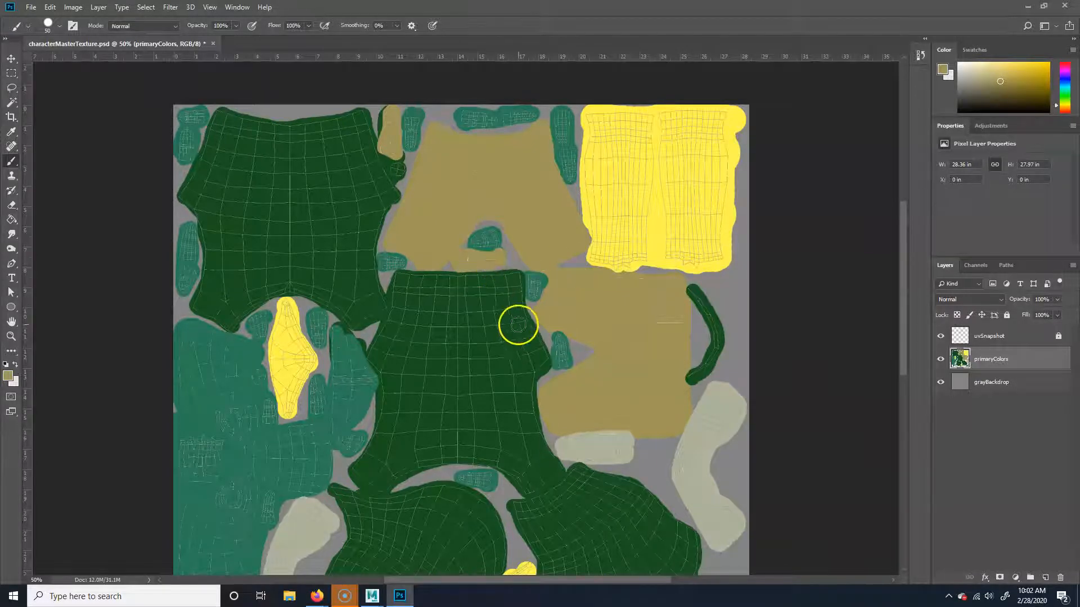
{"action": "key", "text": "ctrl+s"}
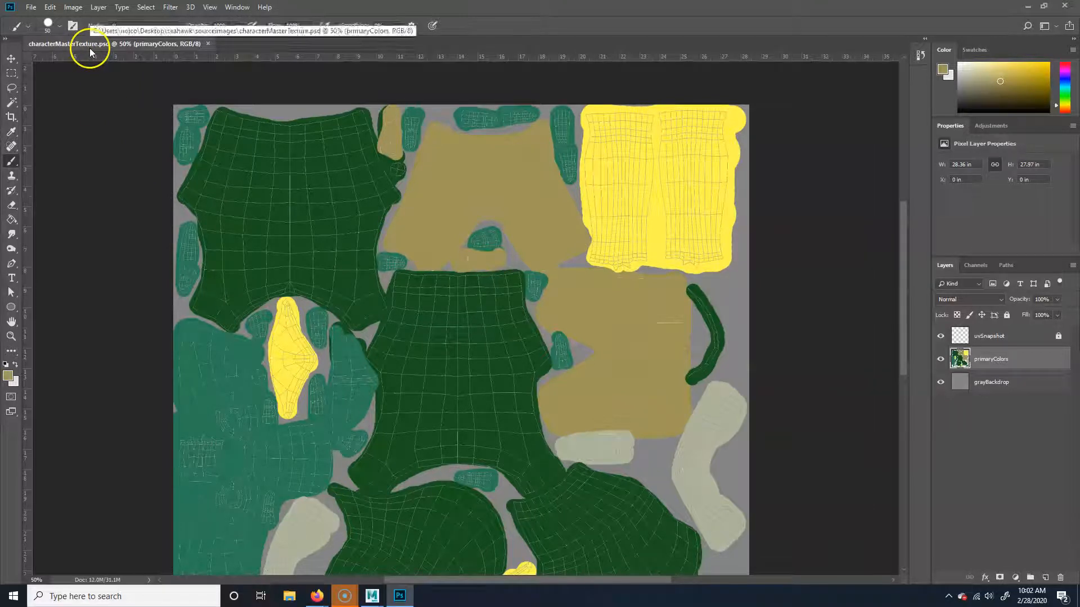
{"action": "left_click", "coordinate": [31, 7]}
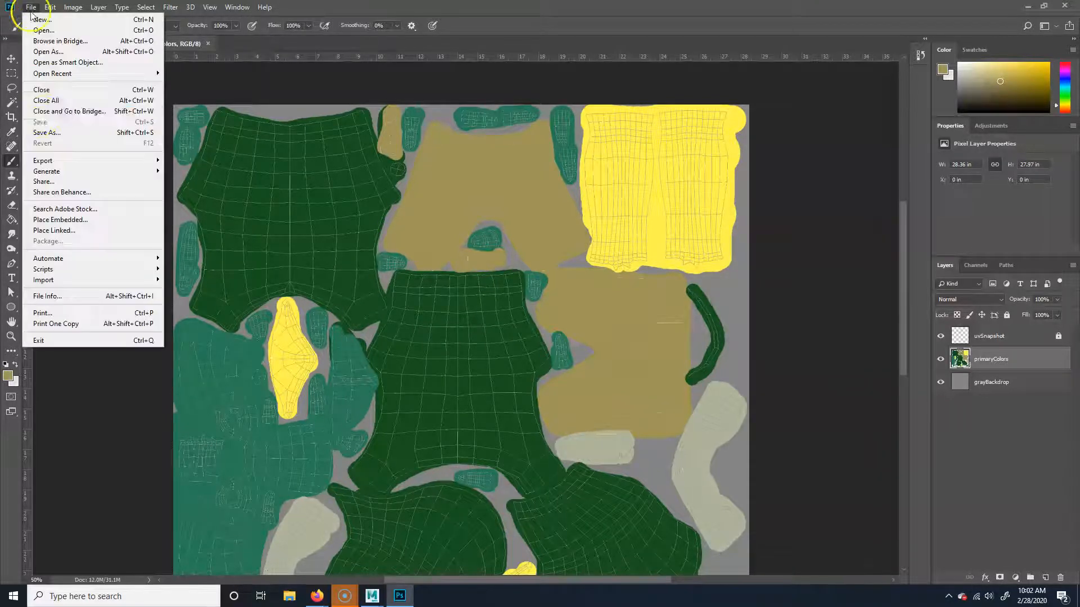
{"action": "left_click", "coordinate": [45, 133]}
{"action": "left_click", "coordinate": [496, 347]}
Hide the uvSnapshot layer and save a JPEG copy over characterColorMap.jpg in the sourceimages folder
{"action": "left_click", "coordinate": [940, 337]}
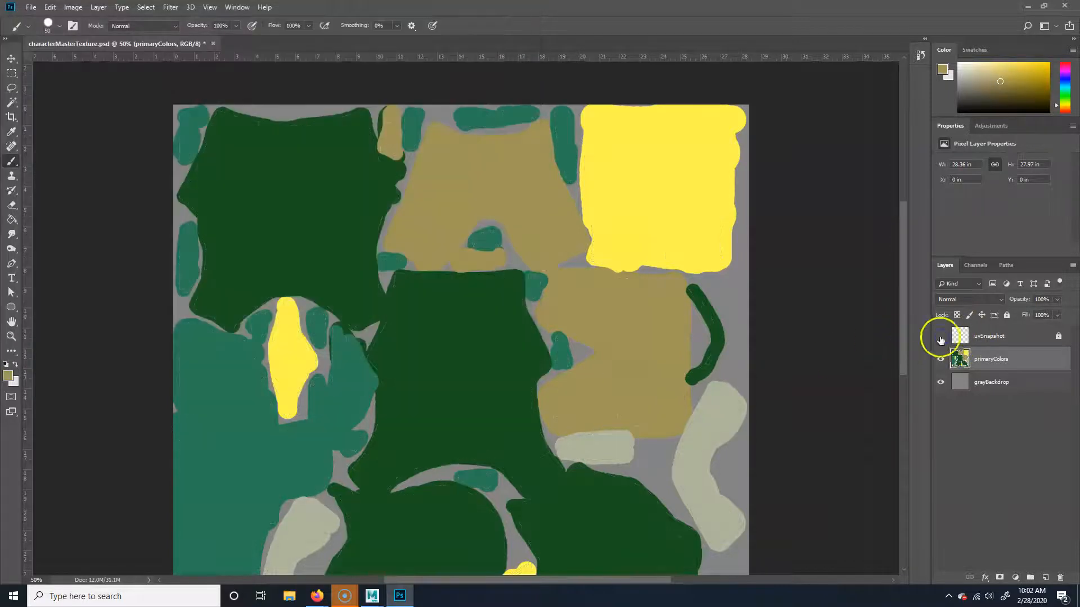
{"action": "left_click", "coordinate": [31, 7]}
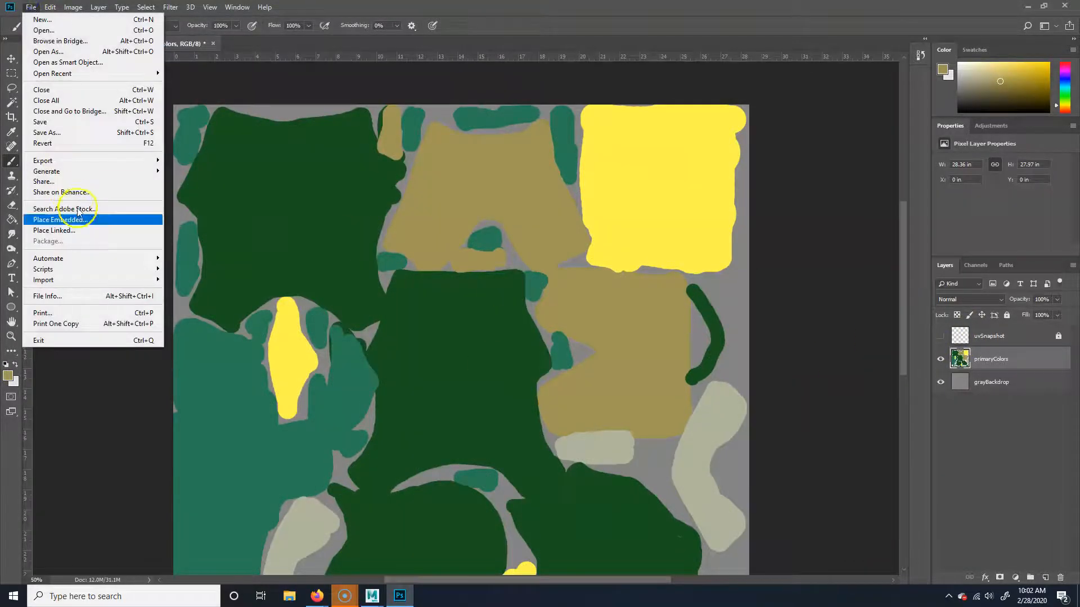
{"action": "left_click", "coordinate": [69, 133]}
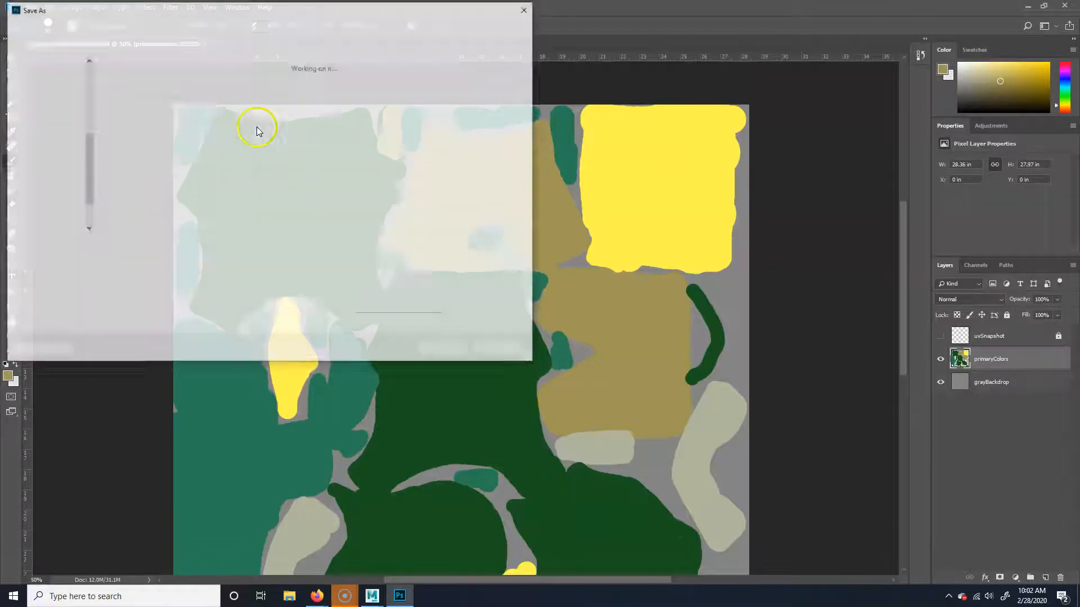
{"action": "left_click", "coordinate": [169, 260]}
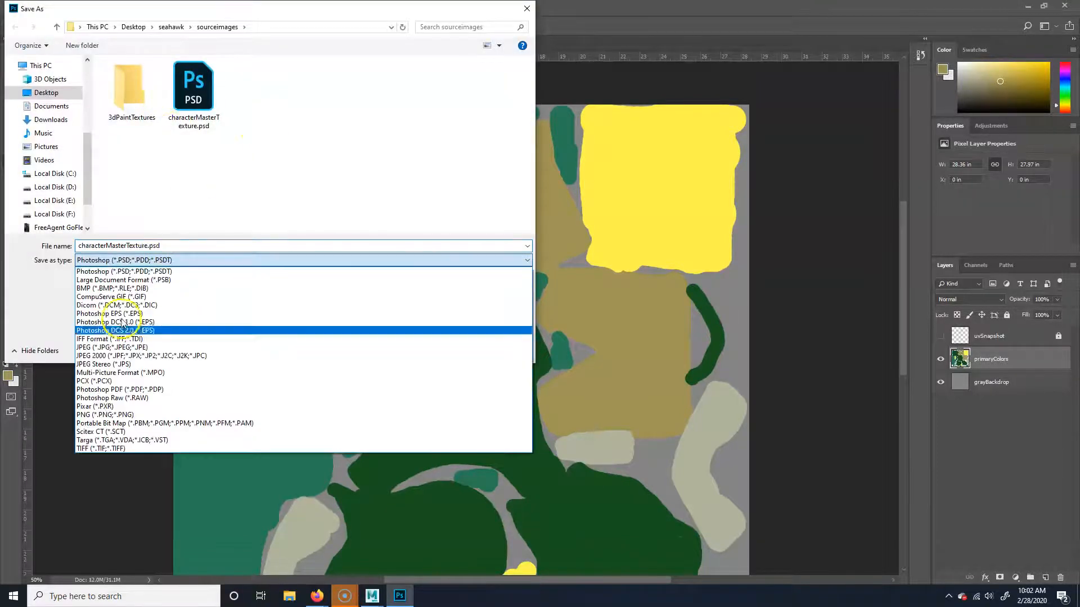
{"action": "left_click", "coordinate": [107, 347]}
{"action": "left_click", "coordinate": [195, 99]}
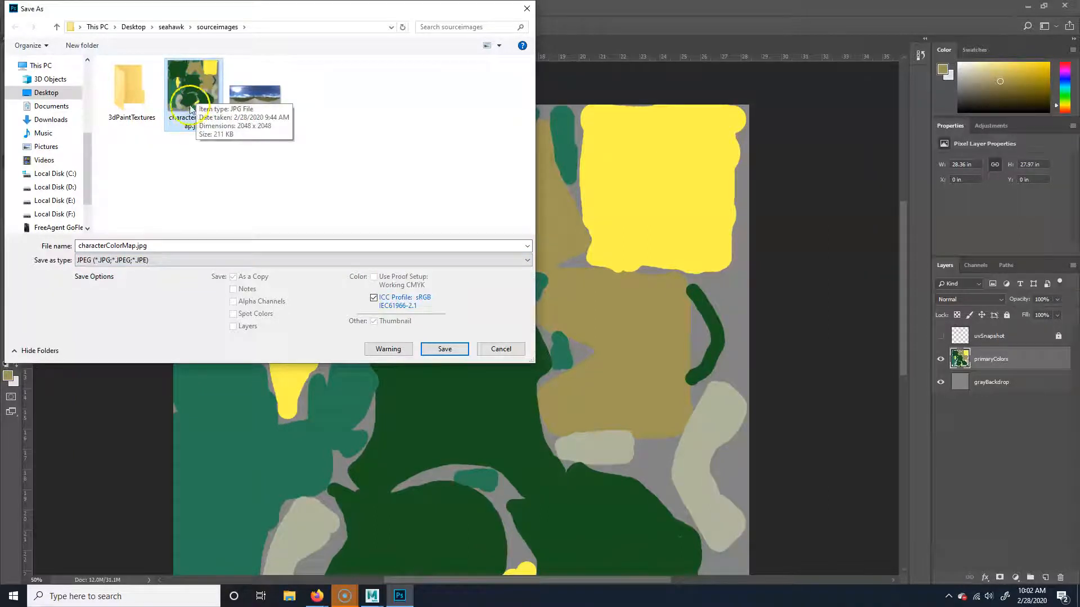
{"action": "left_click", "coordinate": [444, 349]}
{"action": "left_click", "coordinate": [567, 299]}
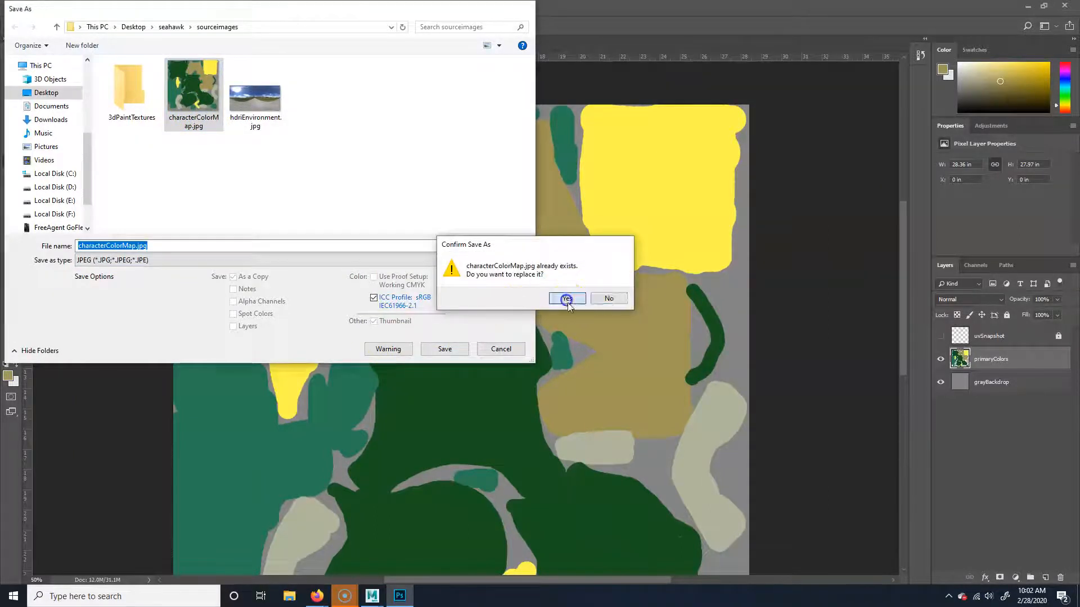
{"action": "left_click", "coordinate": [598, 146]}
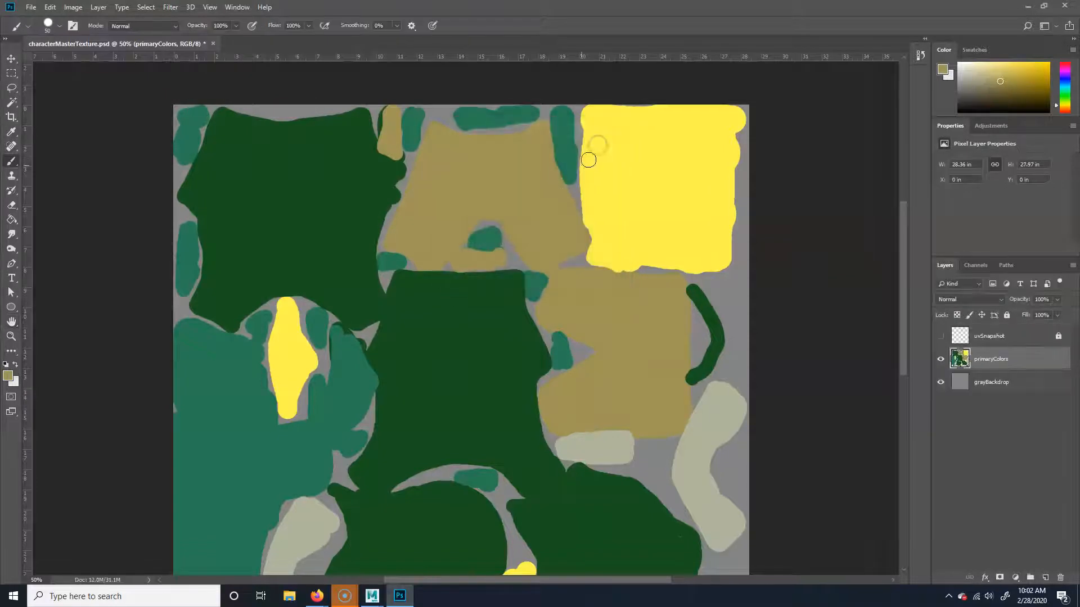
Return to Maya, select the hawk to load the new color map, then deselect it and examine the shoes and legs
{"action": "mouse_move", "coordinate": [372, 596]}
{"action": "left_click", "coordinate": [410, 555]}
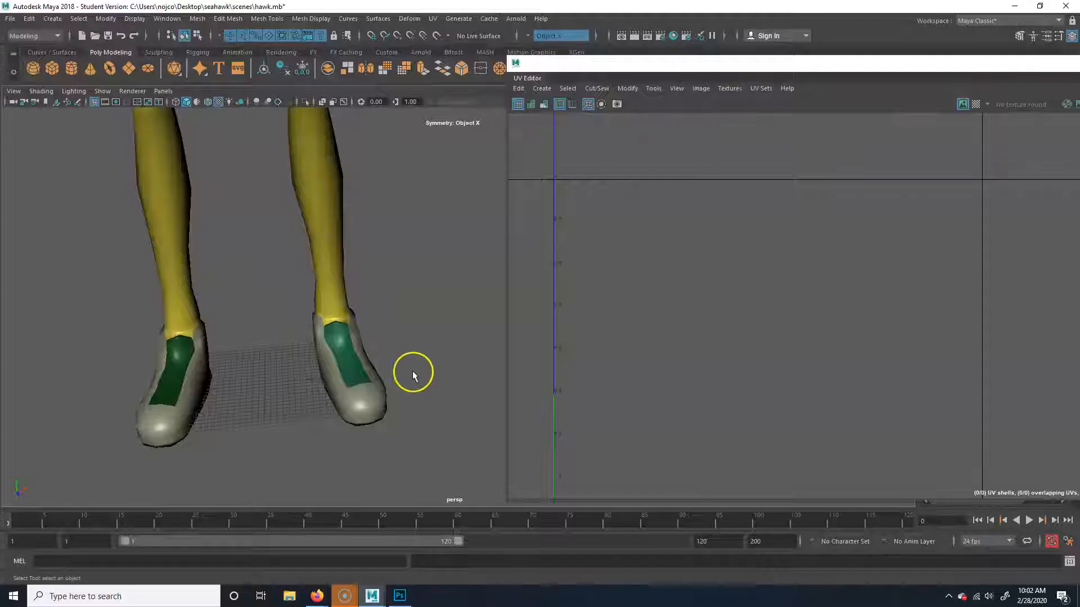
{"action": "scroll", "coordinate": [337, 358], "scroll_direction": "down", "scroll_amount": 4}
{"action": "left_click_drag", "start_coordinate": [311, 317], "coordinate": [304, 259]}
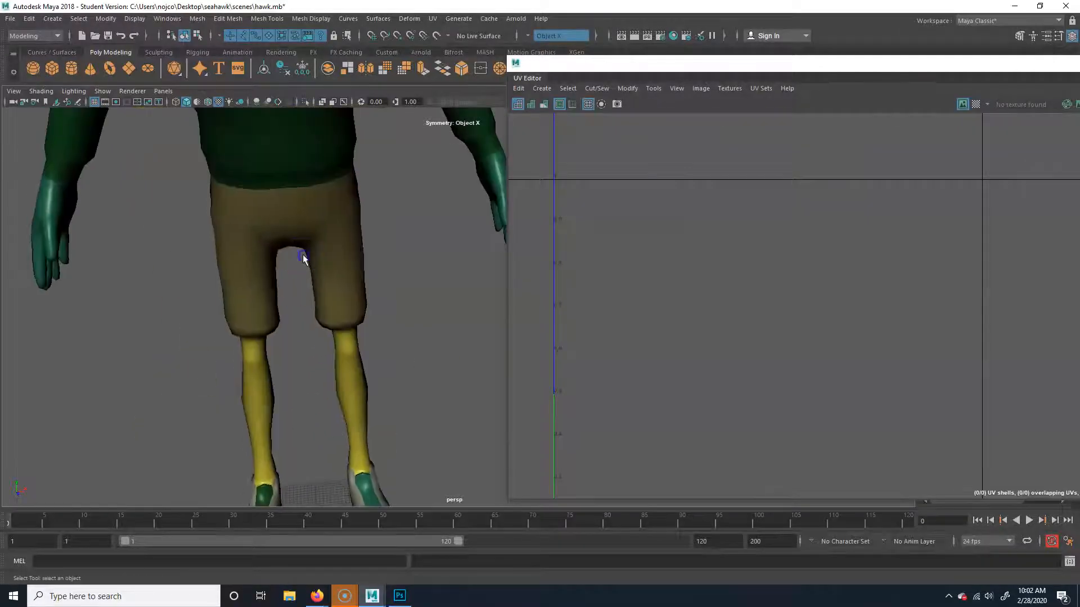
{"action": "left_click", "coordinate": [337, 297]}
{"action": "left_click_drag", "start_coordinate": [388, 468], "coordinate": [360, 460]}
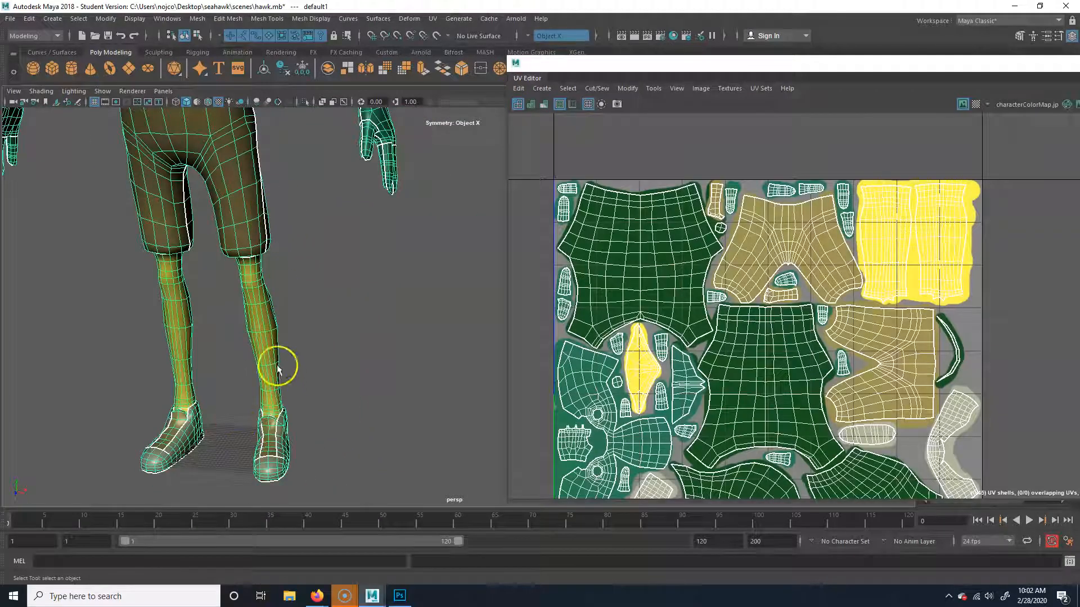
{"action": "left_click", "coordinate": [344, 378]}
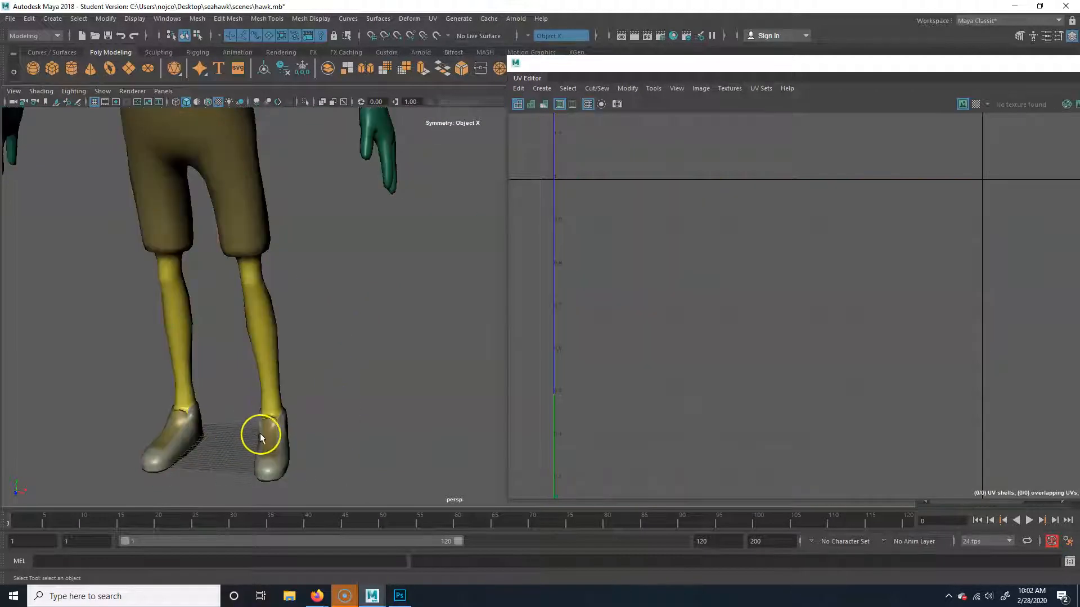
Bring the upper body into view, select the hawk and examine its texture alongside the UV shells
{"action": "left_click_drag", "start_coordinate": [298, 298], "coordinate": [326, 395]}
{"action": "left_click_drag", "start_coordinate": [371, 328], "coordinate": [306, 359]}
{"action": "left_click", "coordinate": [342, 388]}
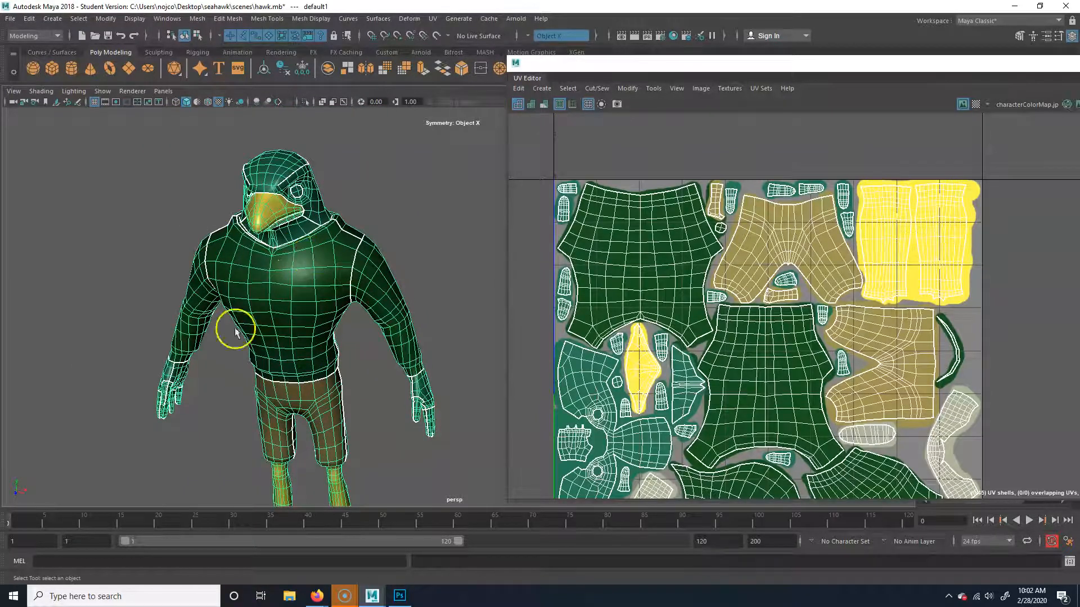
{"action": "left_click_drag", "start_coordinate": [234, 315], "coordinate": [300, 318]}
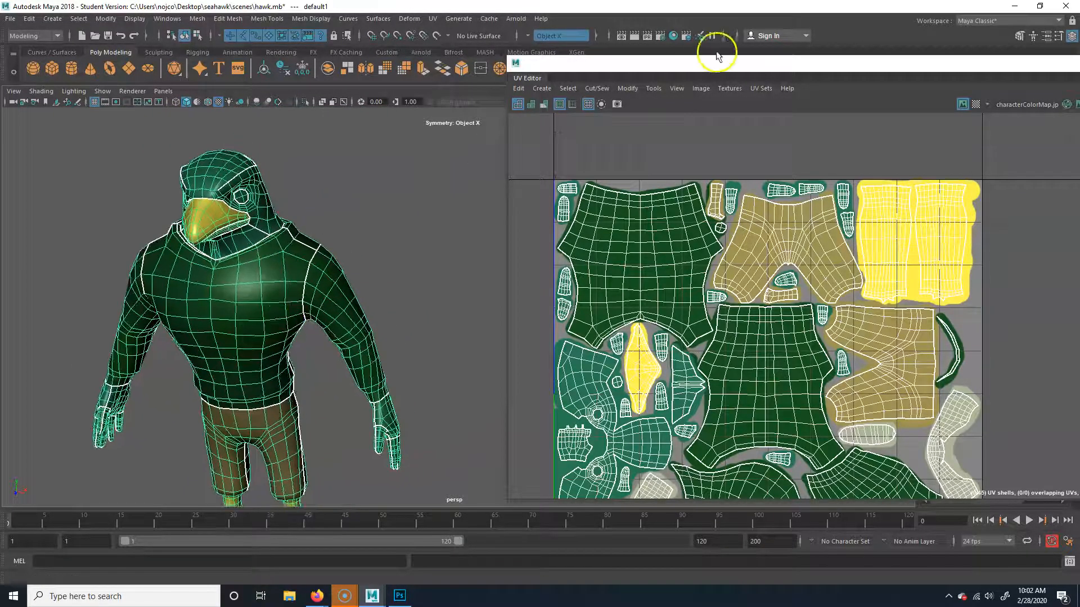
{"action": "left_click", "coordinate": [701, 88]}
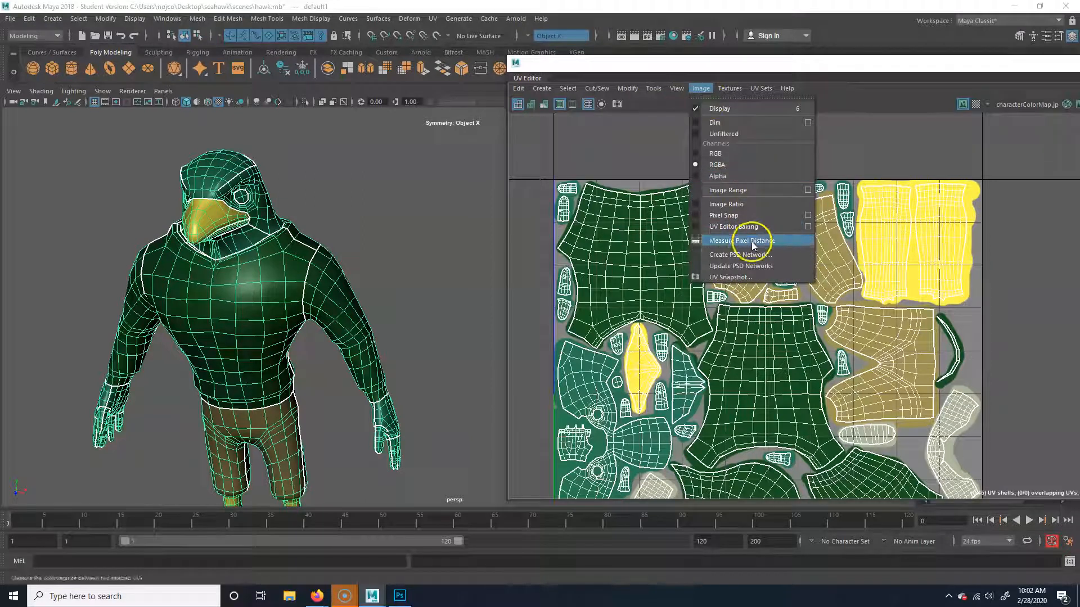
{"action": "left_click", "coordinate": [940, 64]}
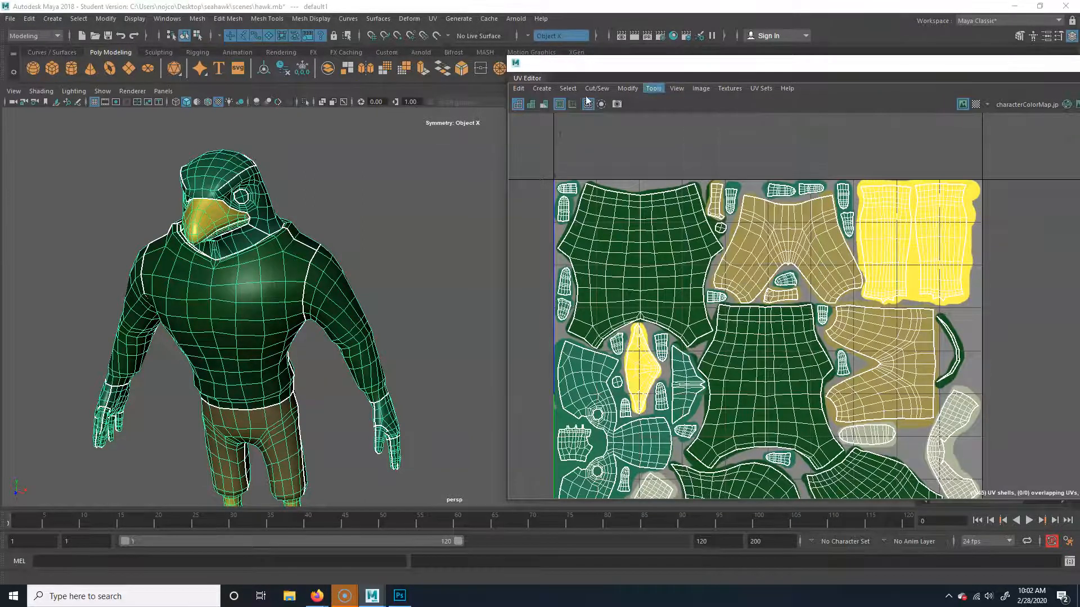
Move the UV Editor off the Attribute Editor area and open the characterColorMap.jpg file node connected to character_mat's Color
{"action": "left_click_drag", "start_coordinate": [842, 63], "coordinate": [463, 361]}
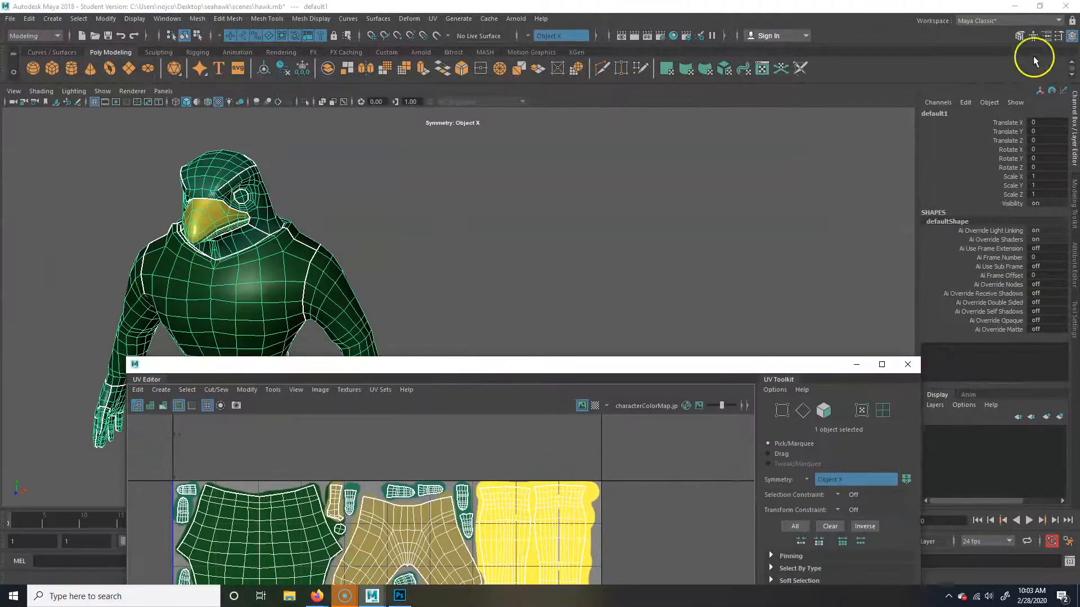
{"action": "left_click", "coordinate": [1047, 35]}
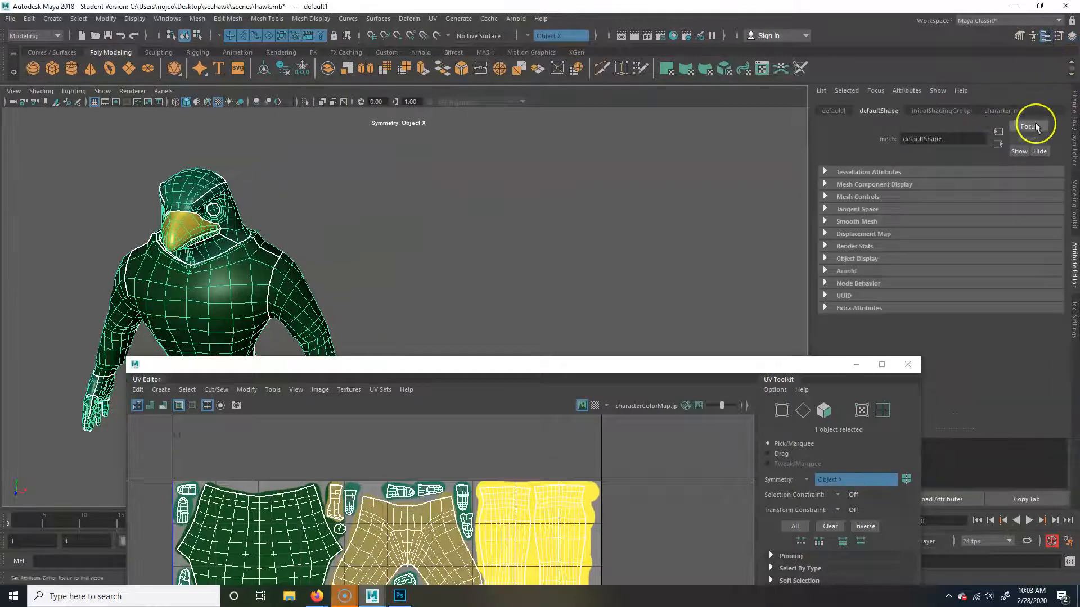
{"action": "left_click", "coordinate": [1006, 111]}
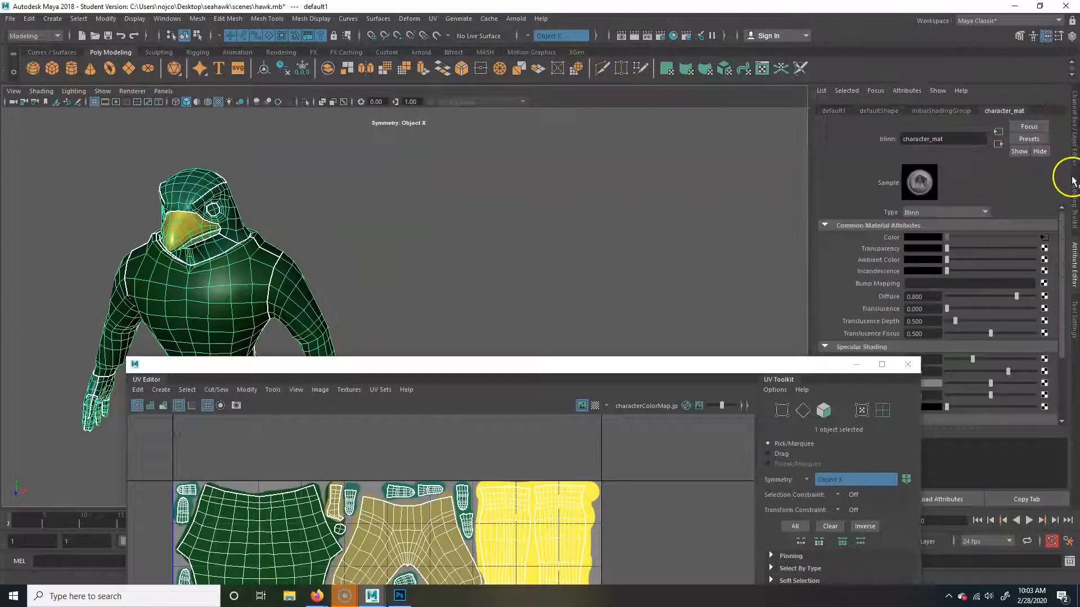
{"action": "left_click", "coordinate": [1044, 237]}
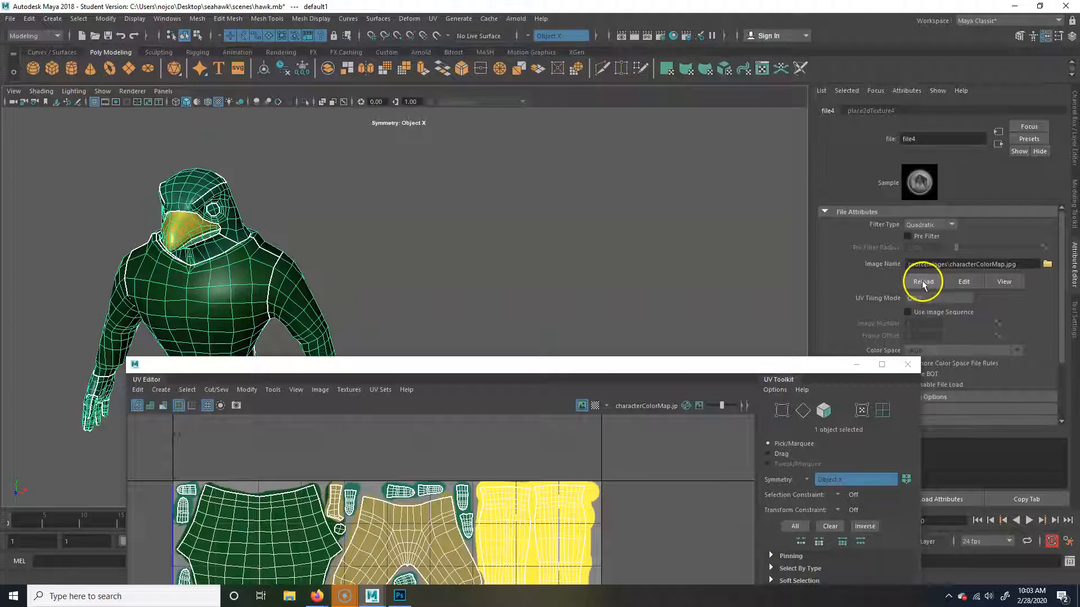
{"action": "left_click", "coordinate": [210, 283]}
{"action": "left_click", "coordinate": [289, 236]}
{"action": "left_click", "coordinate": [255, 259]}
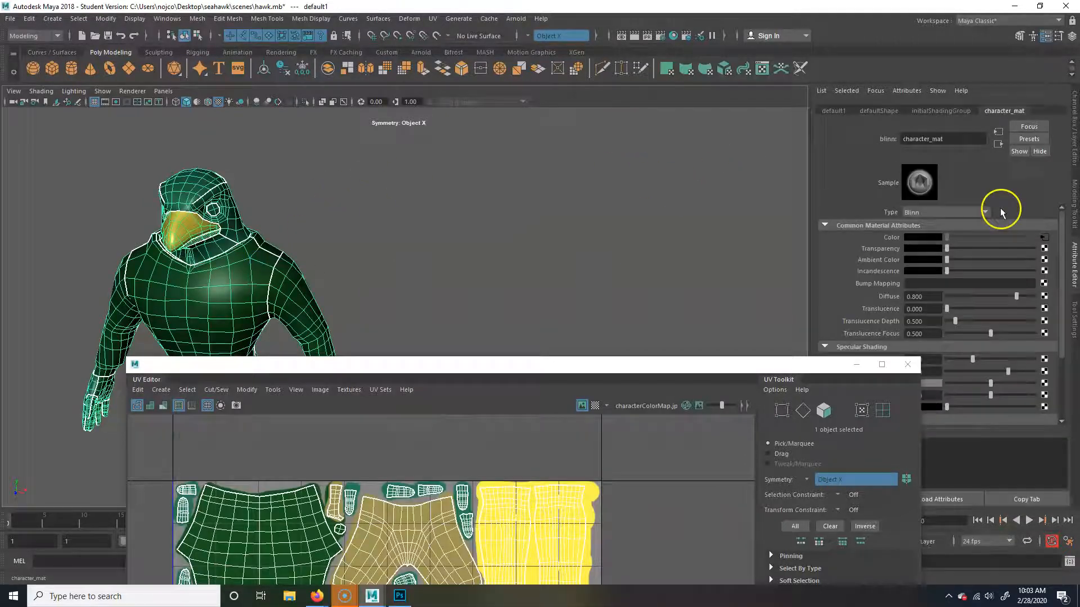
{"action": "left_click", "coordinate": [1045, 237]}
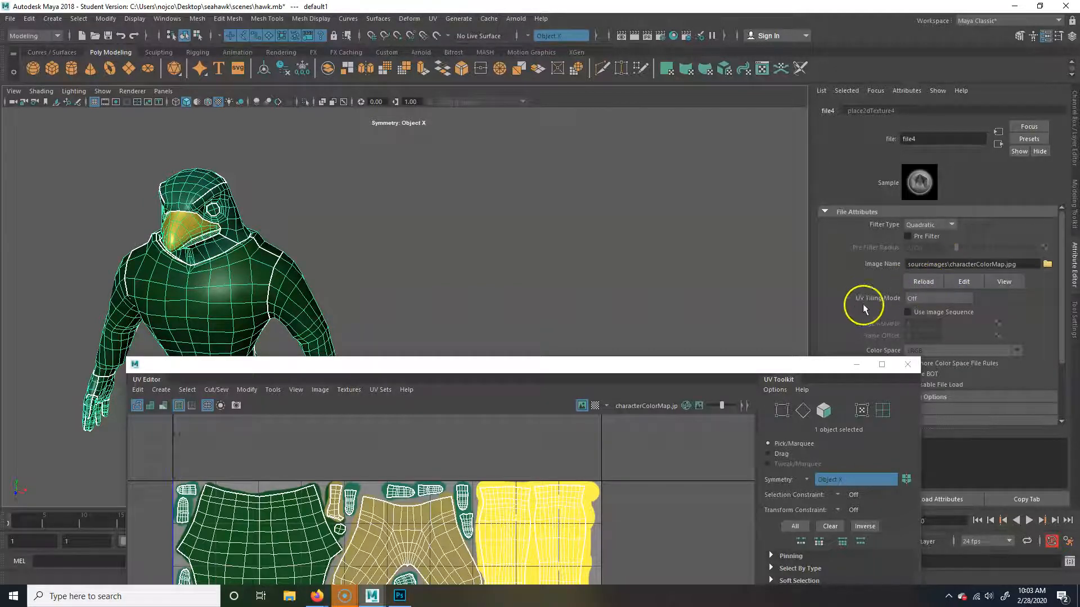
Close the UV Editor, deselect the hawk and examine its textured body from the shoes up to the beak
{"action": "left_click", "coordinate": [907, 365]}
{"action": "left_click_drag", "start_coordinate": [398, 281], "coordinate": [412, 316]}
{"action": "left_click", "coordinate": [567, 241]}
{"action": "left_click_drag", "start_coordinate": [548, 351], "coordinate": [372, 347]}
{"action": "left_click_drag", "start_coordinate": [478, 353], "coordinate": [446, 306]}
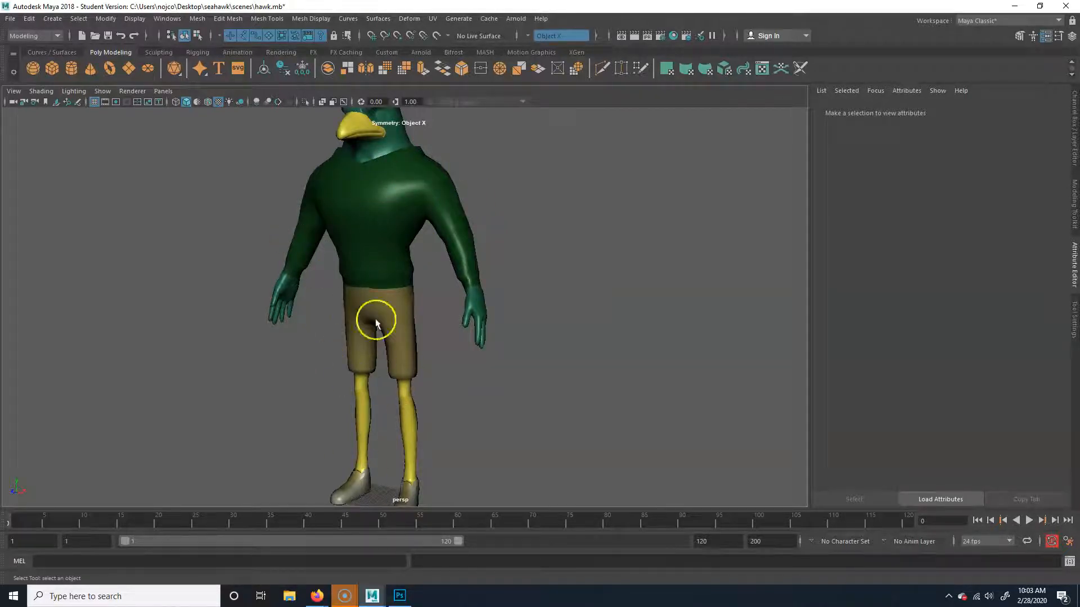
{"action": "left_click_drag", "start_coordinate": [436, 452], "coordinate": [440, 502]}
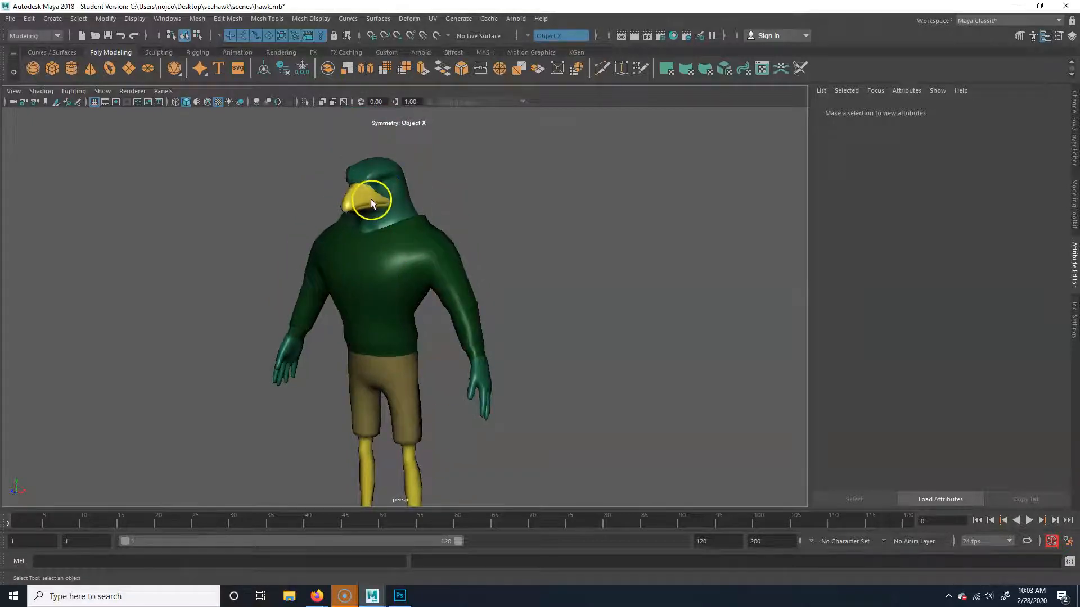
Switch to Photoshop, show the uvSnapshot layer and paint two small dark brown nostrils on the yellow beak shell of primaryColors
{"action": "left_click", "coordinate": [400, 596]}
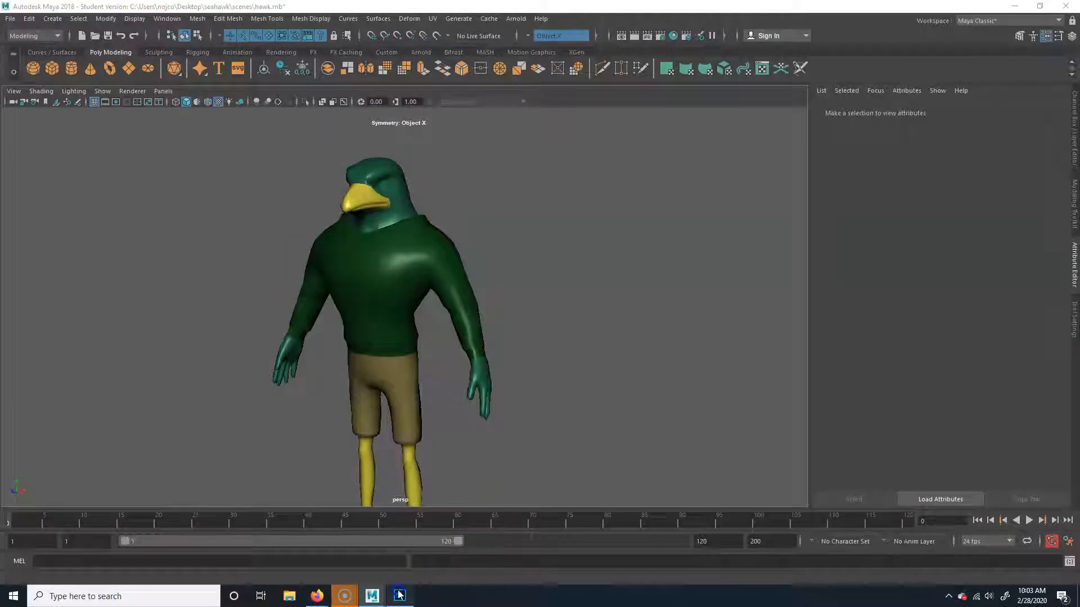
{"action": "left_click", "coordinate": [940, 336]}
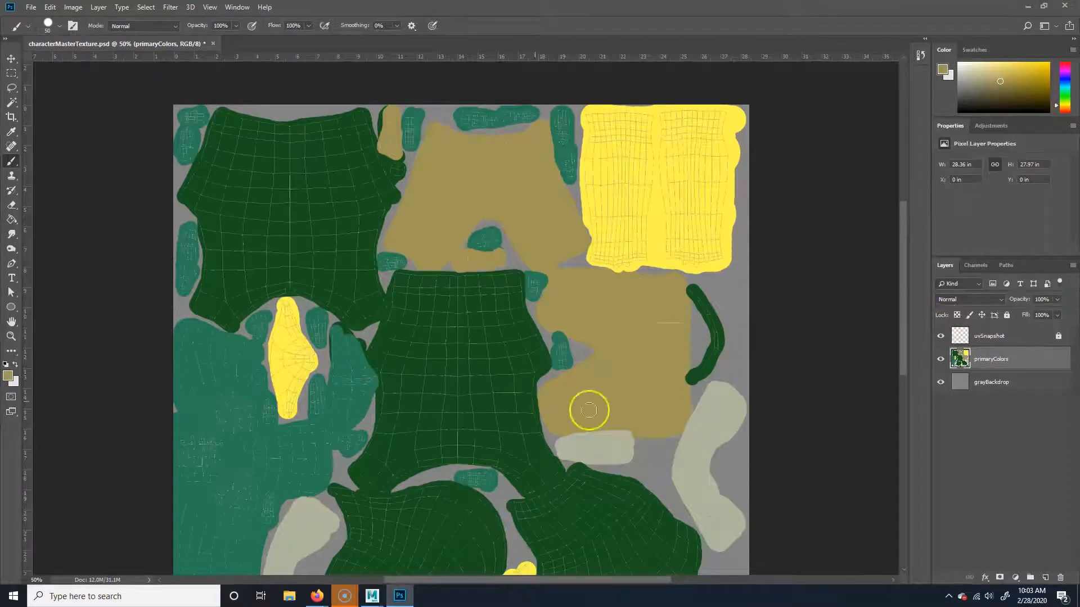
{"action": "scroll", "coordinate": [331, 430], "scroll_direction": "down", "scroll_amount": 5}
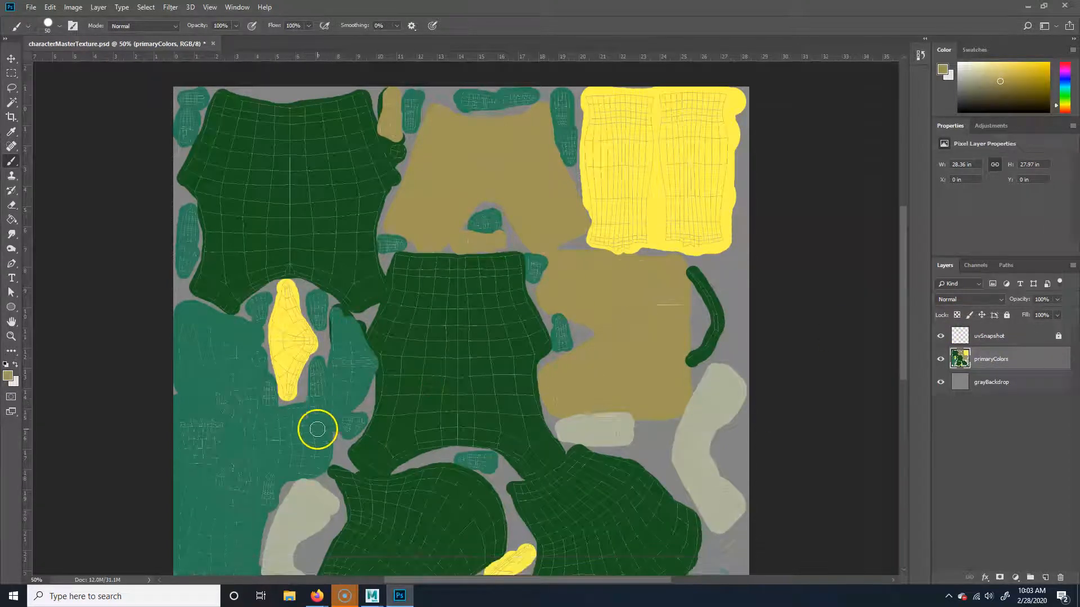
{"action": "scroll", "coordinate": [336, 433], "scroll_direction": "down", "scroll_amount": 1}
{"action": "scroll", "coordinate": [326, 404], "scroll_direction": "up", "scroll_amount": 5}
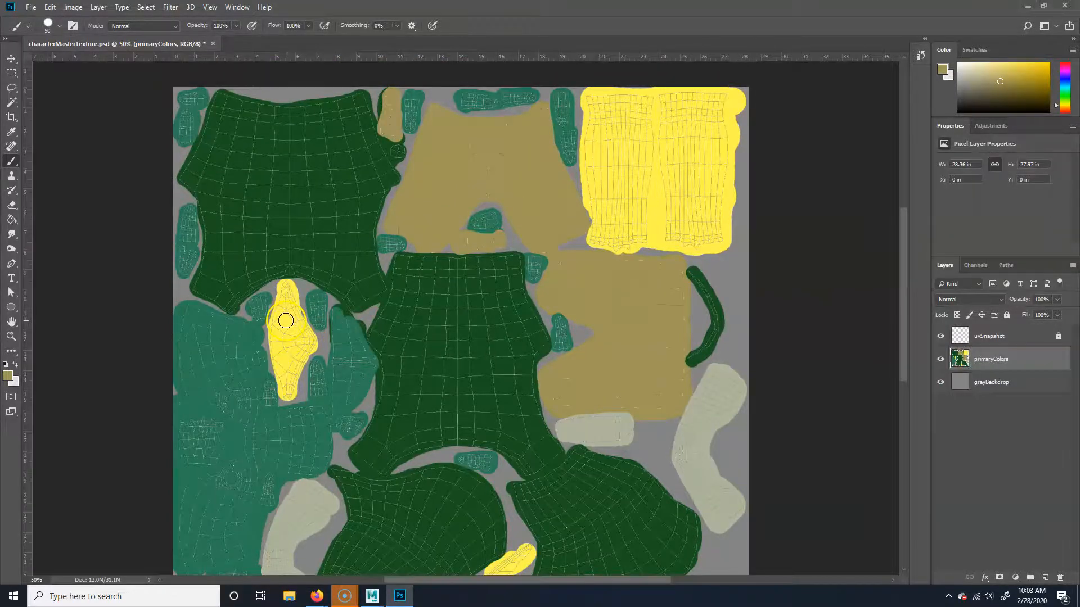
{"action": "key", "text": "ctrl+plus"}
{"action": "key", "text": "ctrl+plus"}
{"action": "key", "text": "ctrl+plus"}
{"action": "mouse_move", "coordinate": [320, 361]}
{"action": "left_mouse_down"}
{"action": "mouse_move", "coordinate": [542, 321]}
{"action": "mouse_move", "coordinate": [667, 279]}
{"action": "mouse_move", "coordinate": [482, 309]}
{"action": "mouse_move", "coordinate": [337, 316]}
{"action": "mouse_move", "coordinate": [330, 298]}
{"action": "mouse_move", "coordinate": [601, 267]}
{"action": "left_mouse_up"}
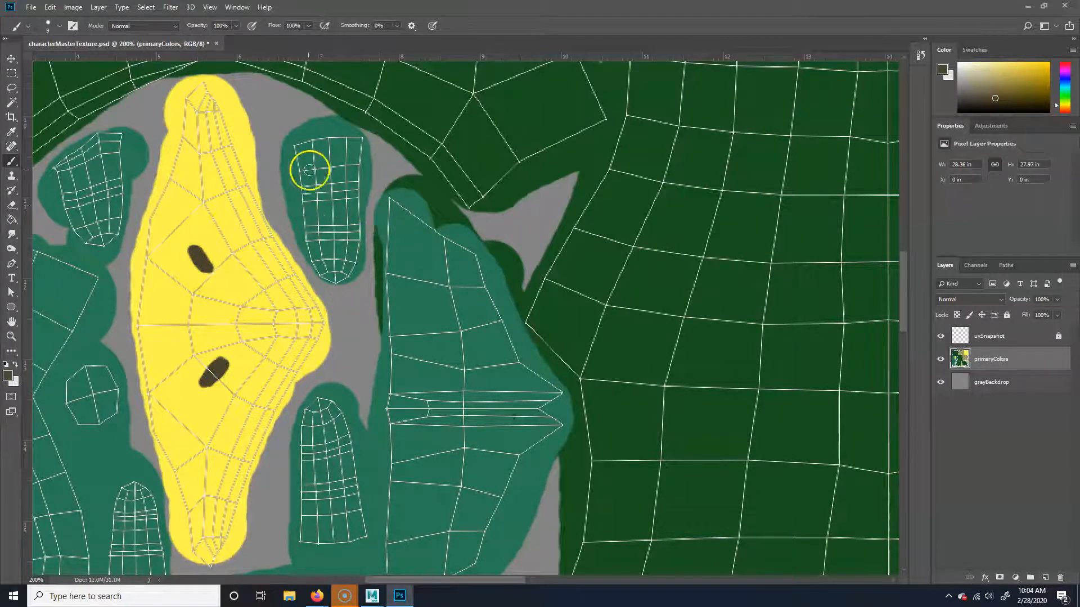
Paint an off-white stripe along both side edges of the upper tan shorts shell with a 25 px brush
{"action": "scroll", "coordinate": [317, 329], "scroll_direction": "down", "scroll_amount": 2}
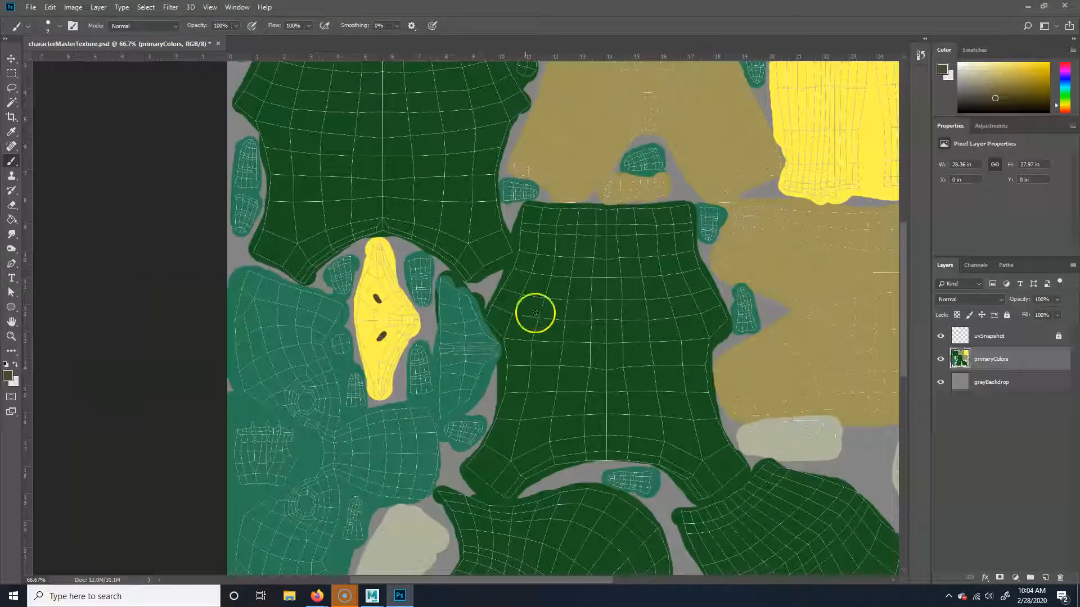
{"action": "left_click_drag", "start_coordinate": [623, 230], "coordinate": [534, 380]}
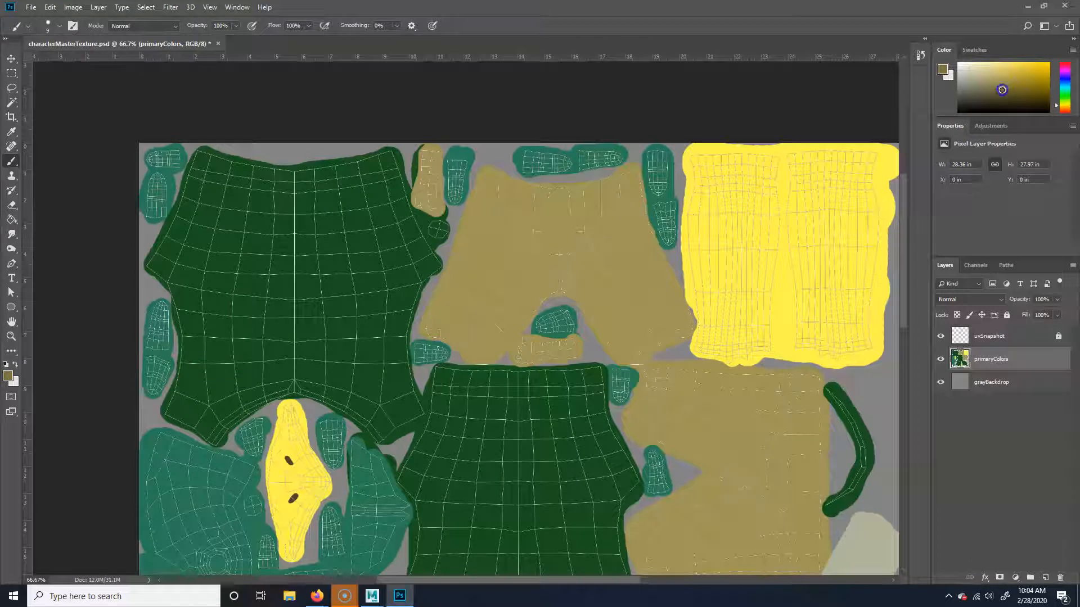
{"action": "left_click", "coordinate": [763, 440], "text": "alt"}
{"action": "left_click", "coordinate": [973, 67]}
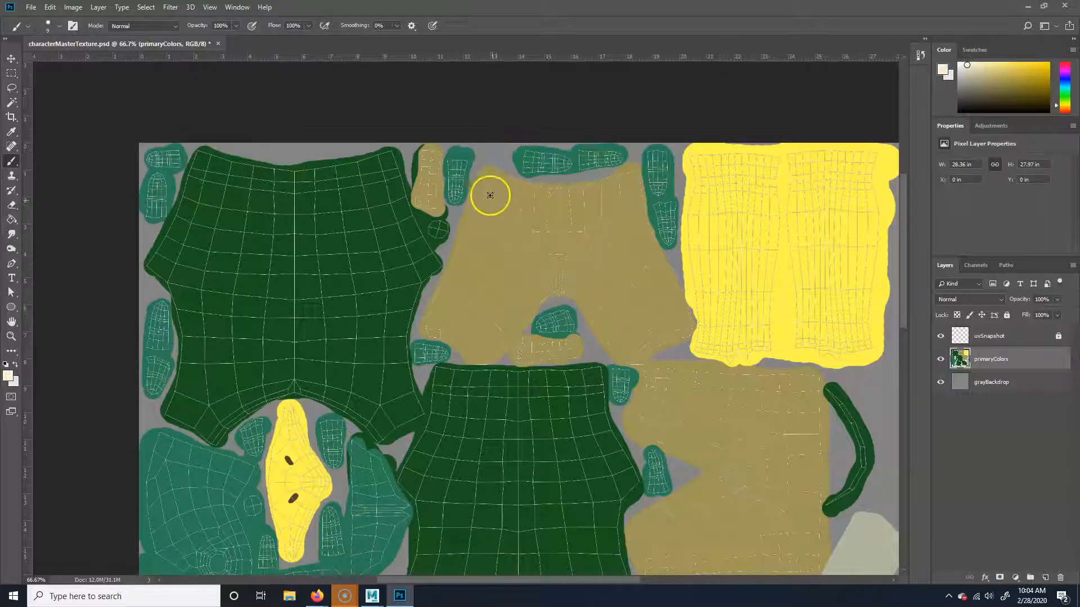
{"action": "key", "text": "bracketright"}
{"action": "key", "text": "bracketright"}
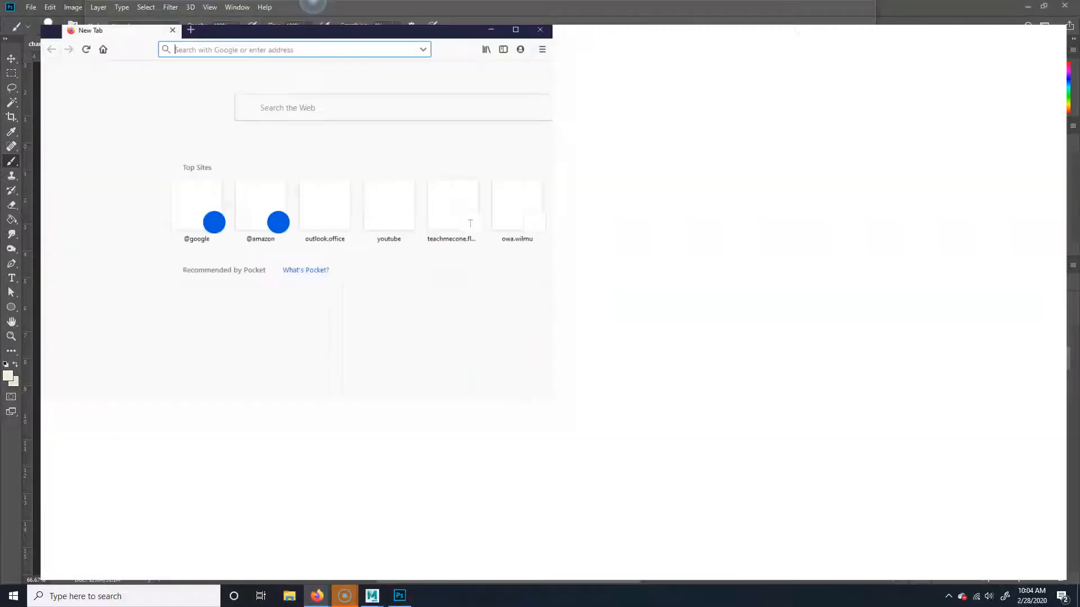
Switch to Firefox and search the web for "cecil college logo"
{"action": "left_click", "coordinate": [434, 93]}
{"action": "type", "text": "c"}
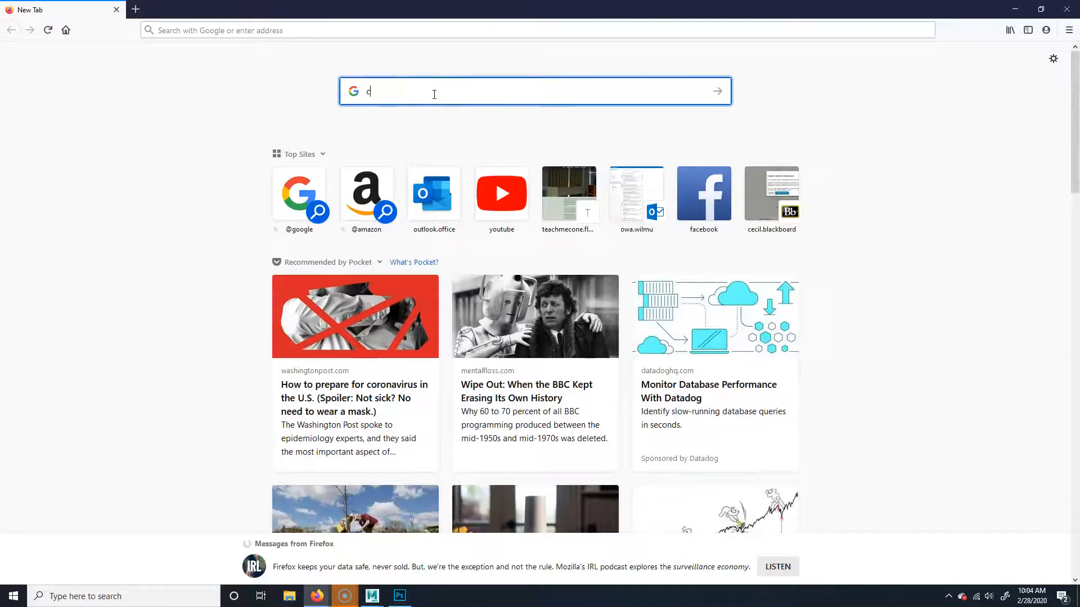
{"action": "type", "text": "ecil college"}
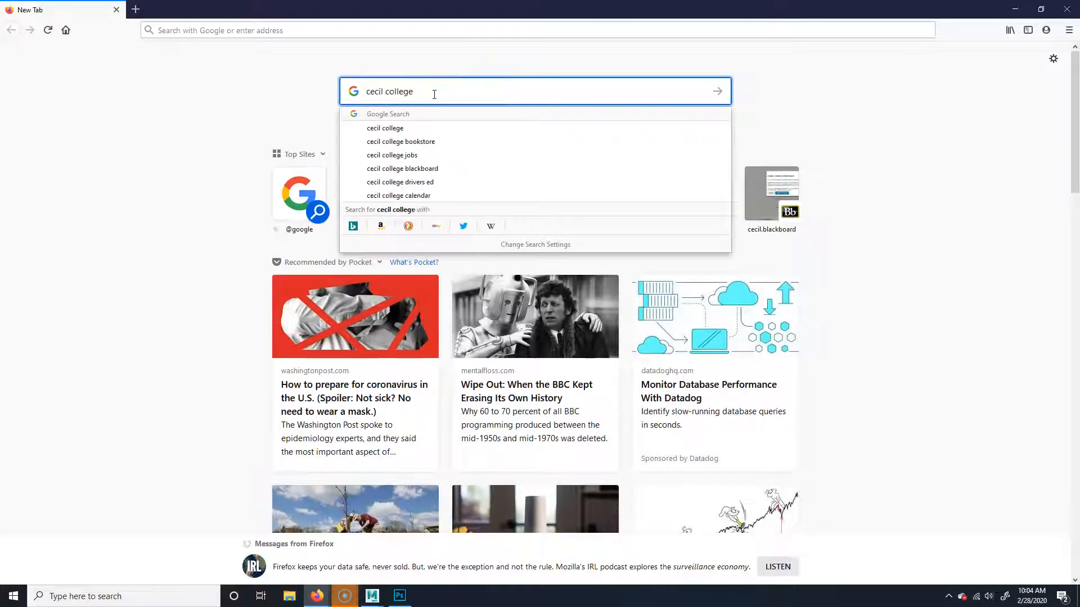
{"action": "type", "text": " logo"}
{"action": "key", "text": "Return"}
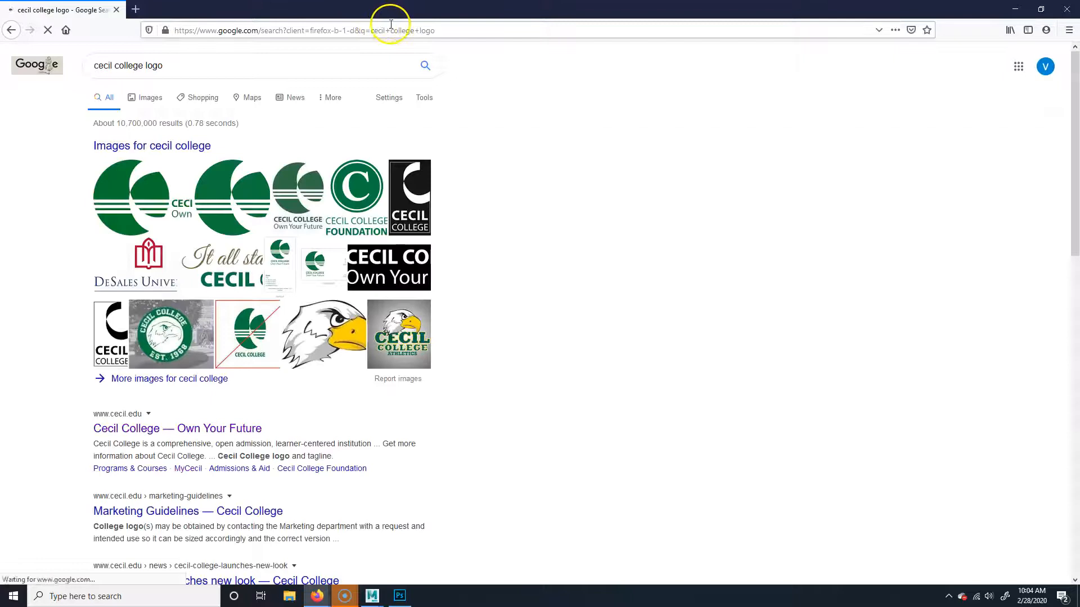
Open the image results and copy the vertical green Cecil College logo with the Own Your Future tagline from the Cecil Whig result
{"action": "left_click", "coordinate": [111, 232]}
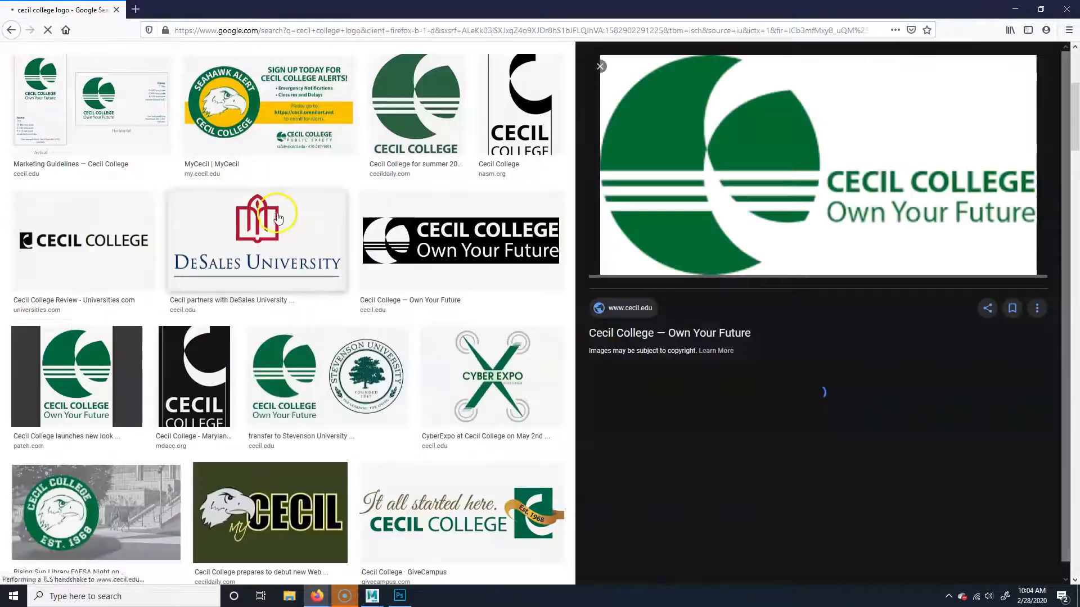
{"action": "scroll", "coordinate": [145, 259], "scroll_direction": "up", "scroll_amount": 5}
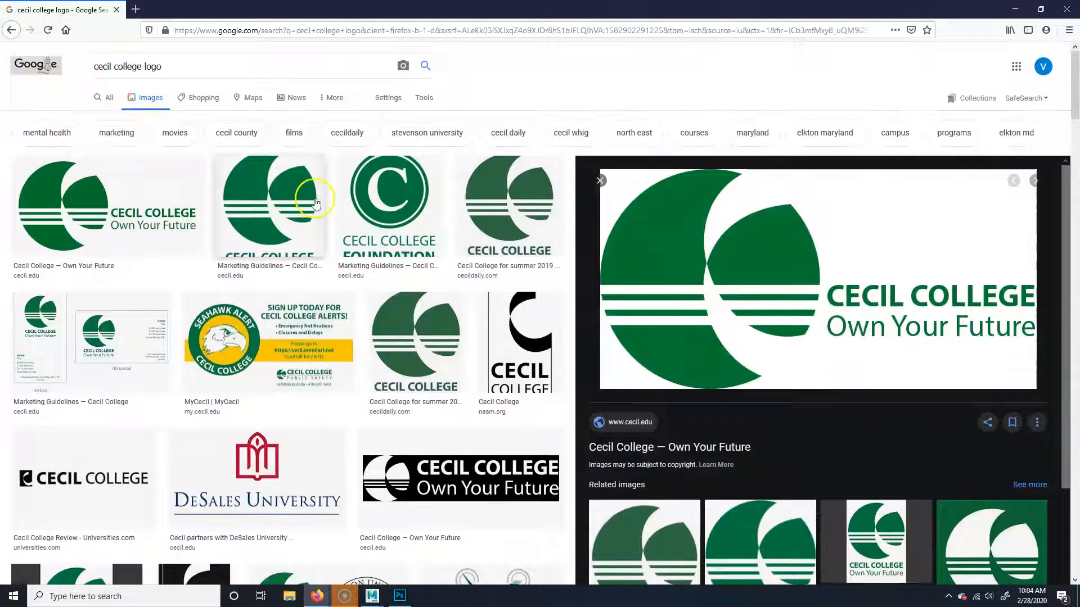
{"action": "left_click", "coordinate": [507, 194]}
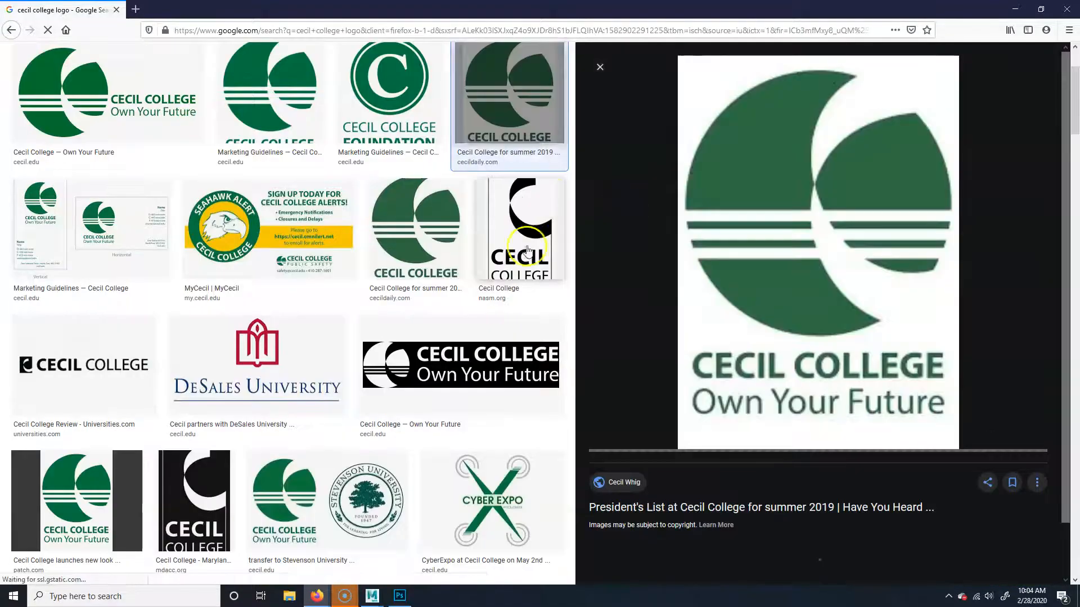
{"action": "right_click", "coordinate": [796, 239]}
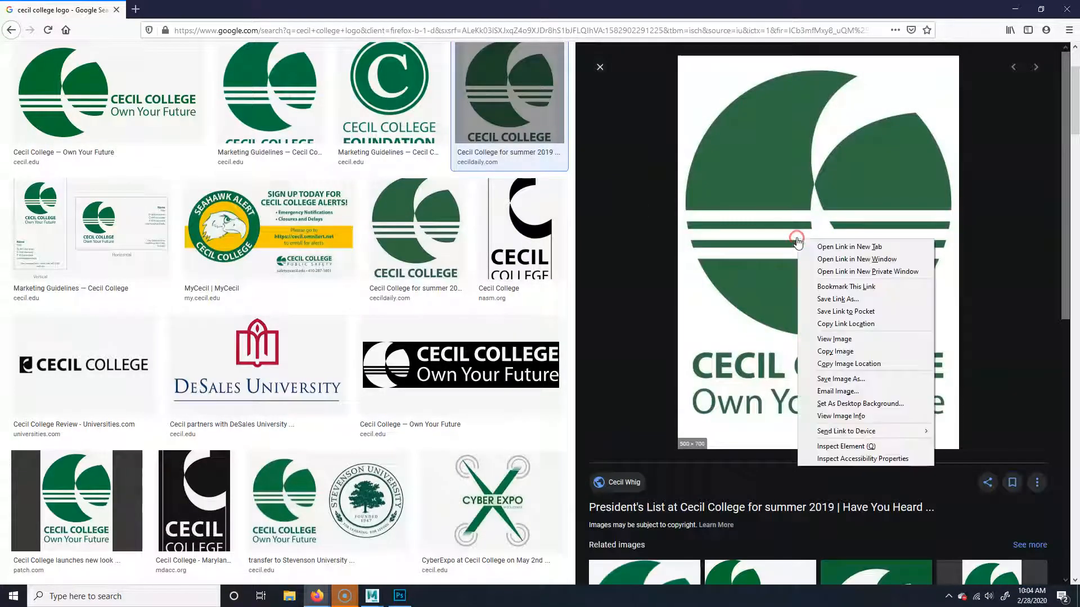
{"action": "left_click", "coordinate": [835, 351]}
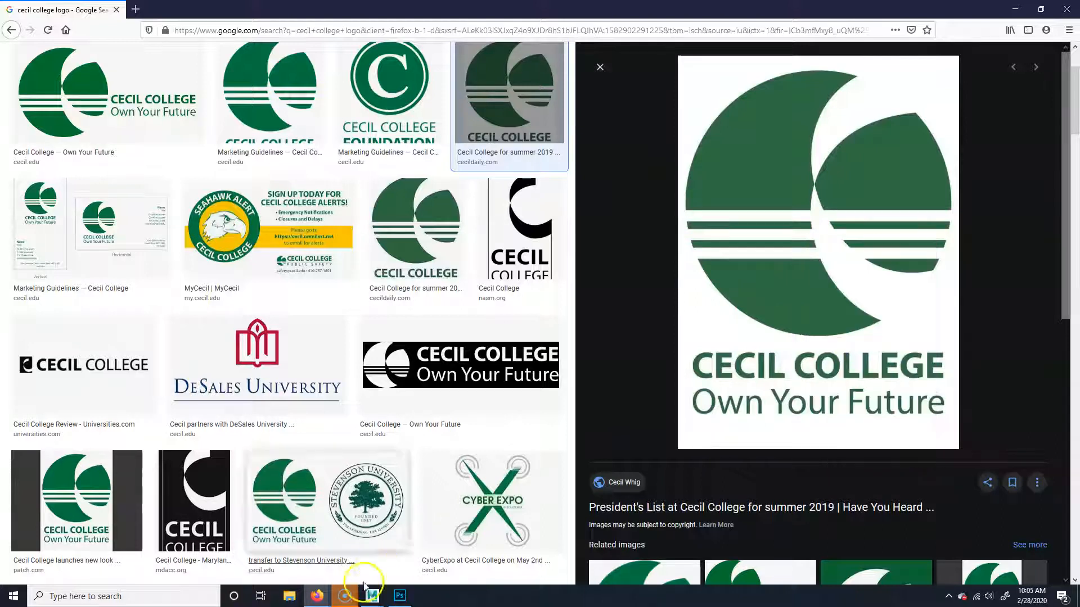
Return to Photoshop and paste the copied logo onto a new layer above primaryColors
{"action": "left_click", "coordinate": [394, 598]}
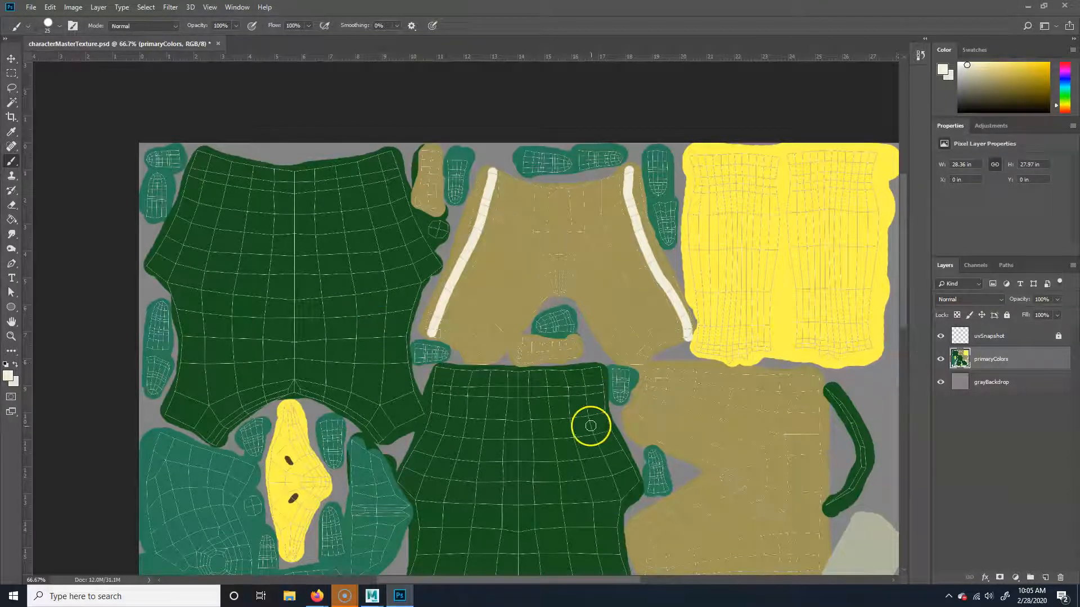
{"action": "key", "text": "ctrl+v"}
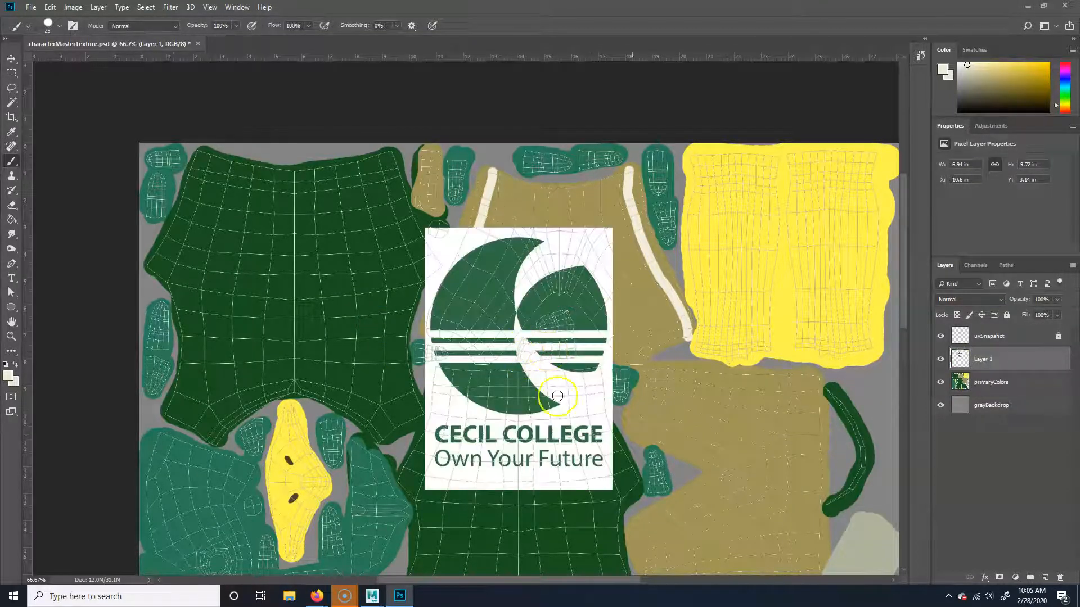
{"action": "key", "text": "ctrl+z"}
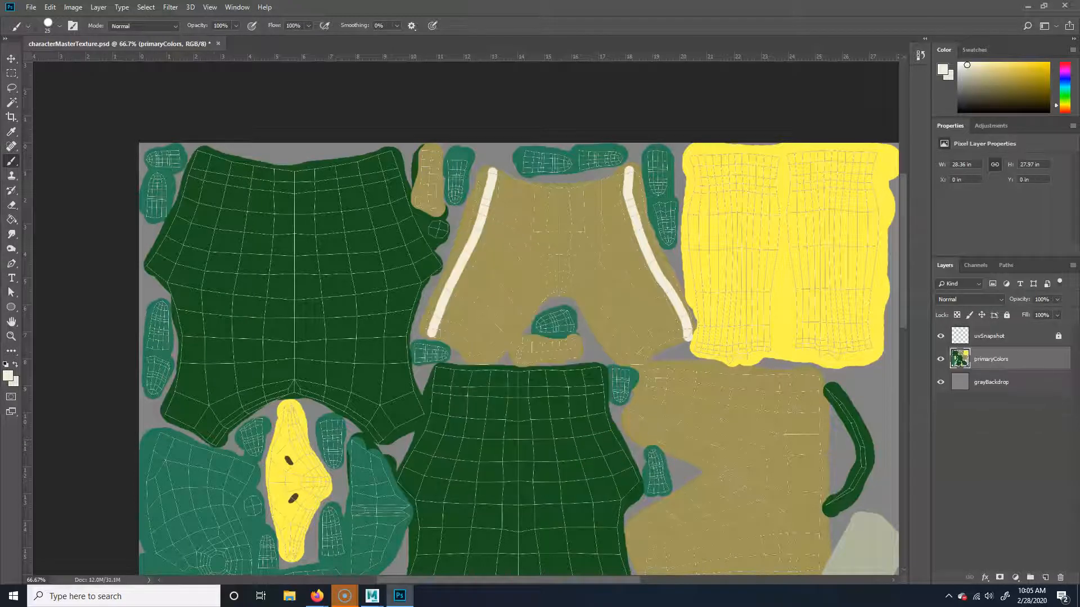
{"action": "left_click", "coordinate": [1045, 577]}
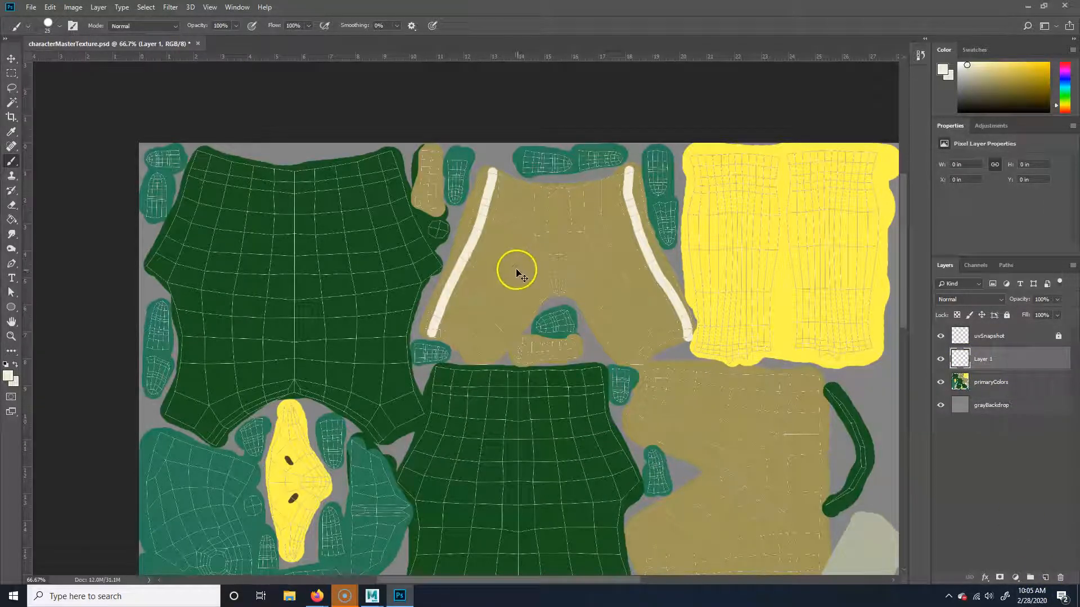
{"action": "key", "text": "ctrl+v"}
{"action": "key", "text": "v"}
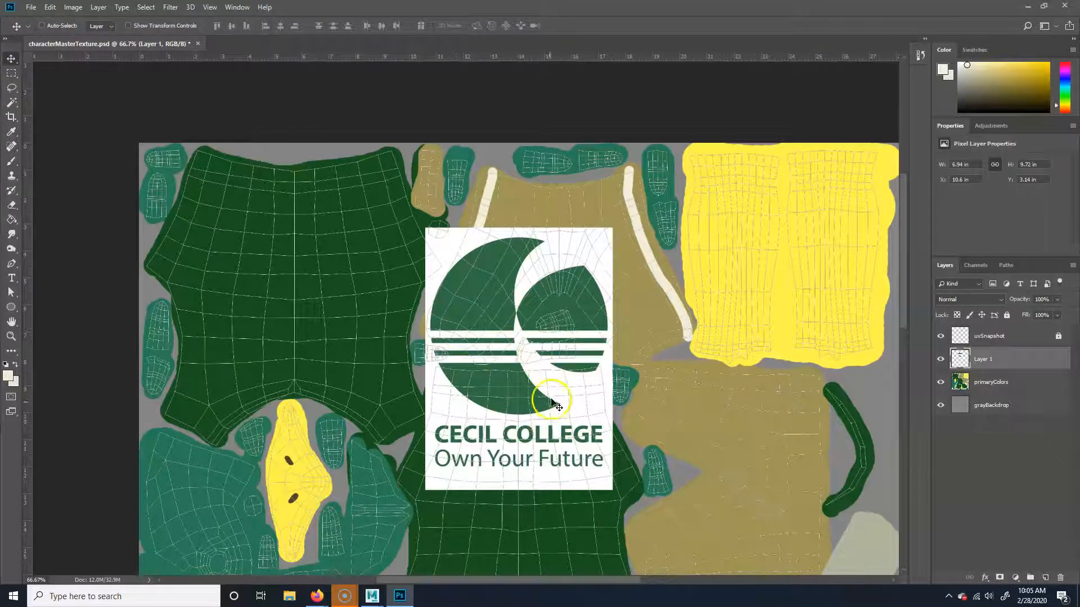
{"action": "left_click_drag", "start_coordinate": [374, 482], "coordinate": [330, 282]}
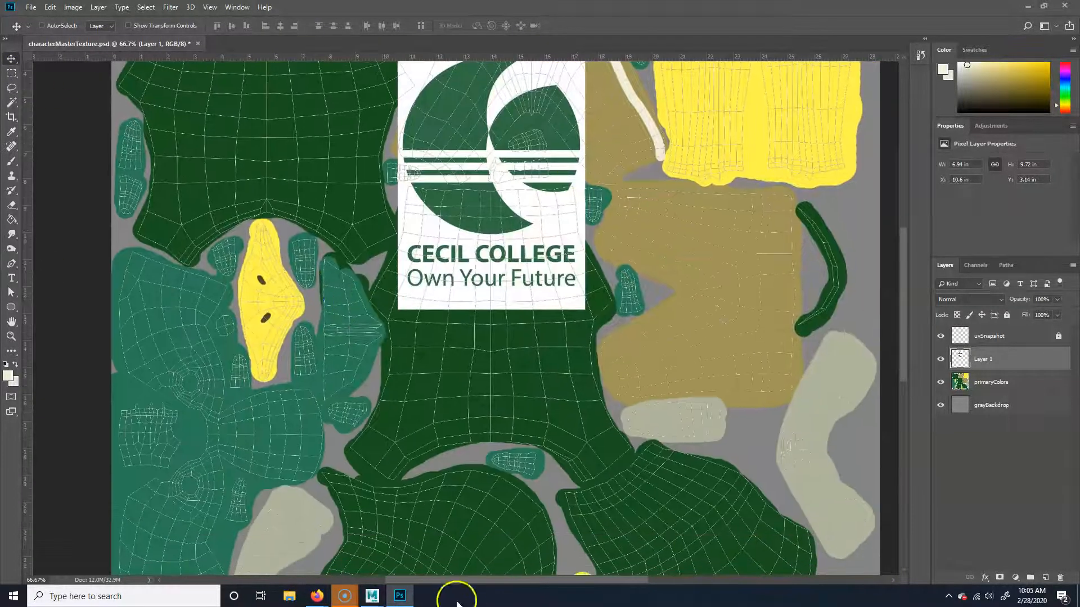
Switch to Maya, select a face on the hawk's chest with its symmetrical counterpart and open the UV Editor
{"action": "mouse_move", "coordinate": [372, 595]}
{"action": "left_click", "coordinate": [415, 540]}
{"action": "left_click", "coordinate": [445, 252]}
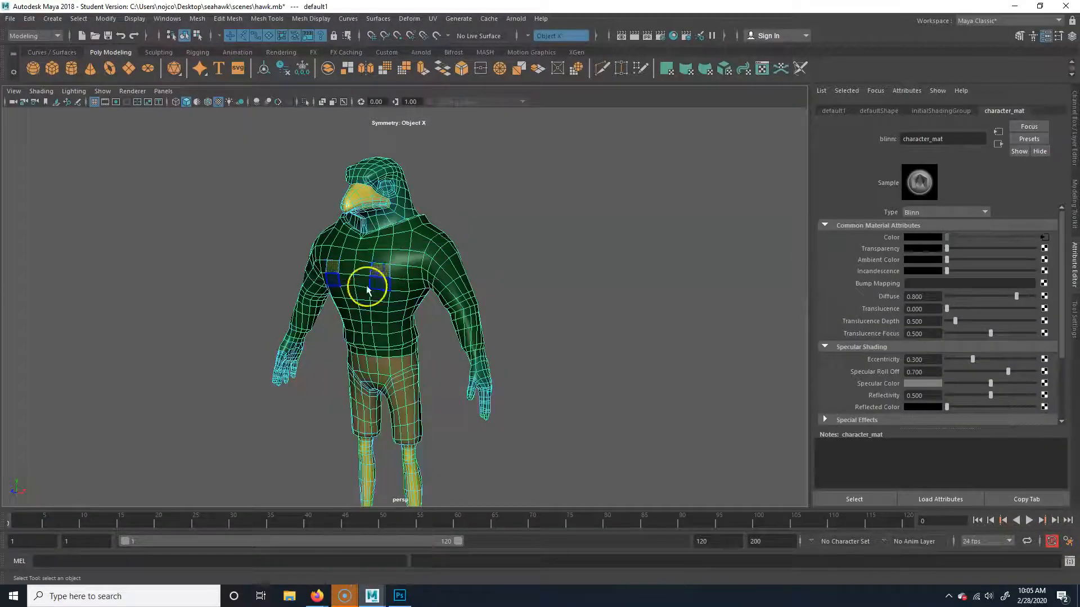
{"action": "left_click", "coordinate": [431, 18]}
{"action": "left_click", "coordinate": [457, 38]}
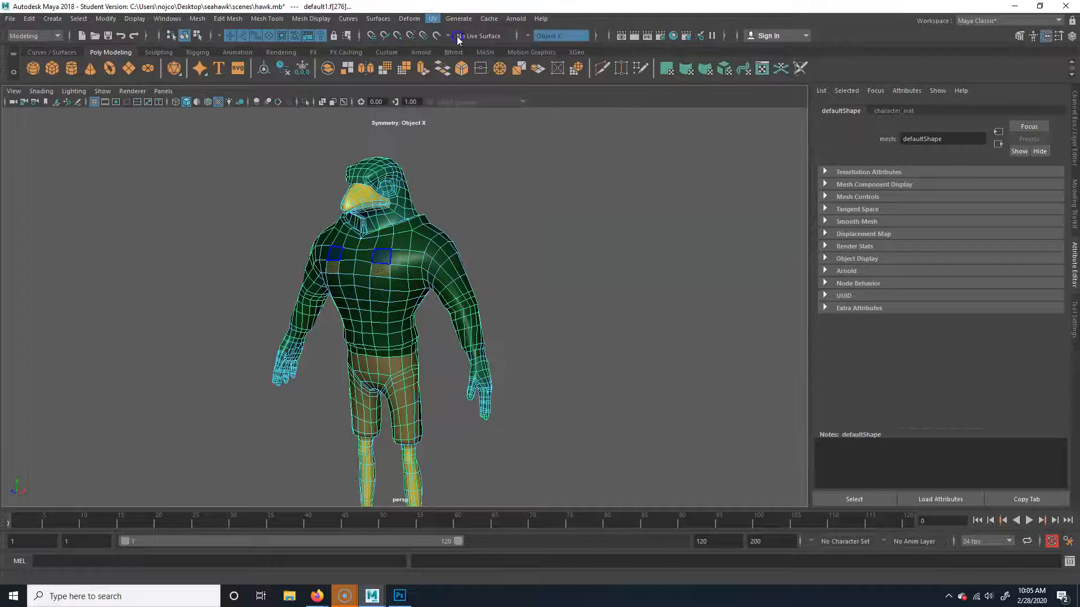
Check in the UV Editor where the selected chest faces lie, close the editor and switch back to Photoshop
{"action": "left_click_drag", "start_coordinate": [540, 366], "coordinate": [688, 89]}
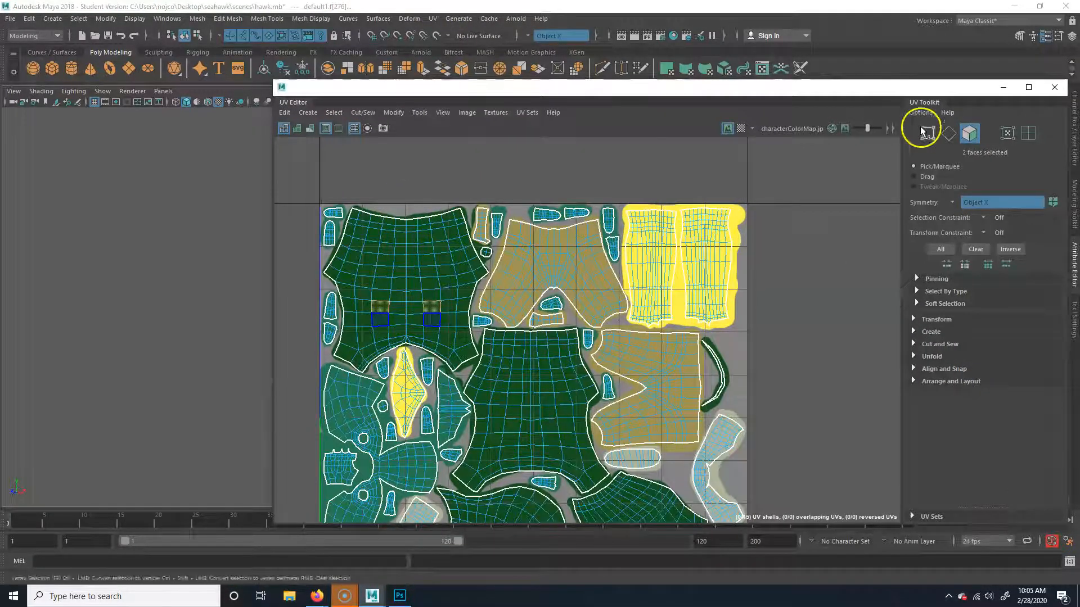
{"action": "left_click", "coordinate": [1055, 87]}
{"action": "left_click", "coordinate": [397, 595]}
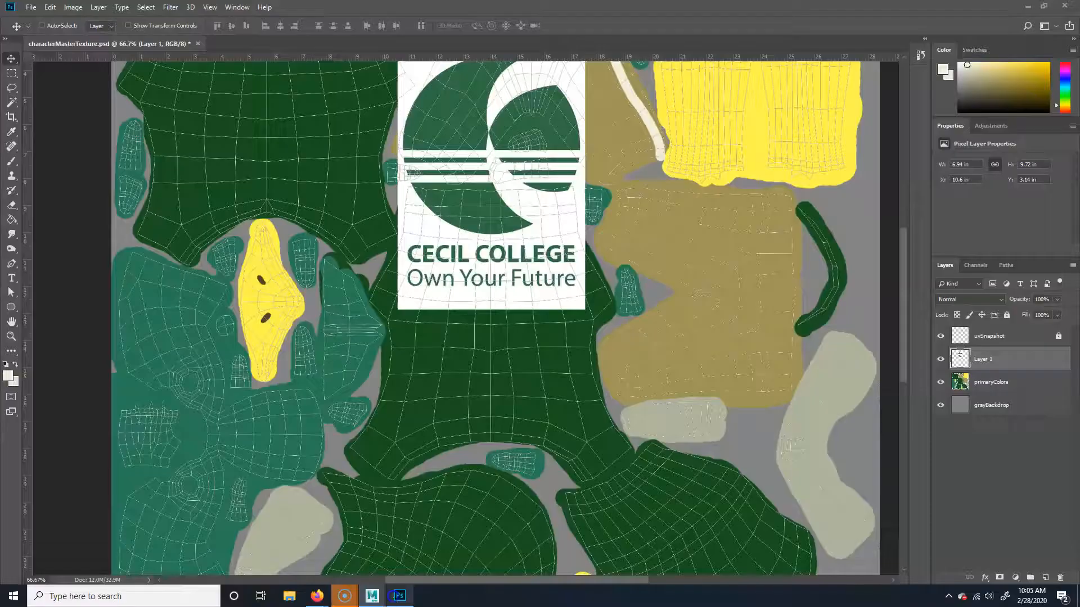
Scale the pasted logo to -61% in width and height so it is upside down, and center it on the front shirt UV shell
{"action": "left_click_drag", "start_coordinate": [282, 192], "coordinate": [391, 361]}
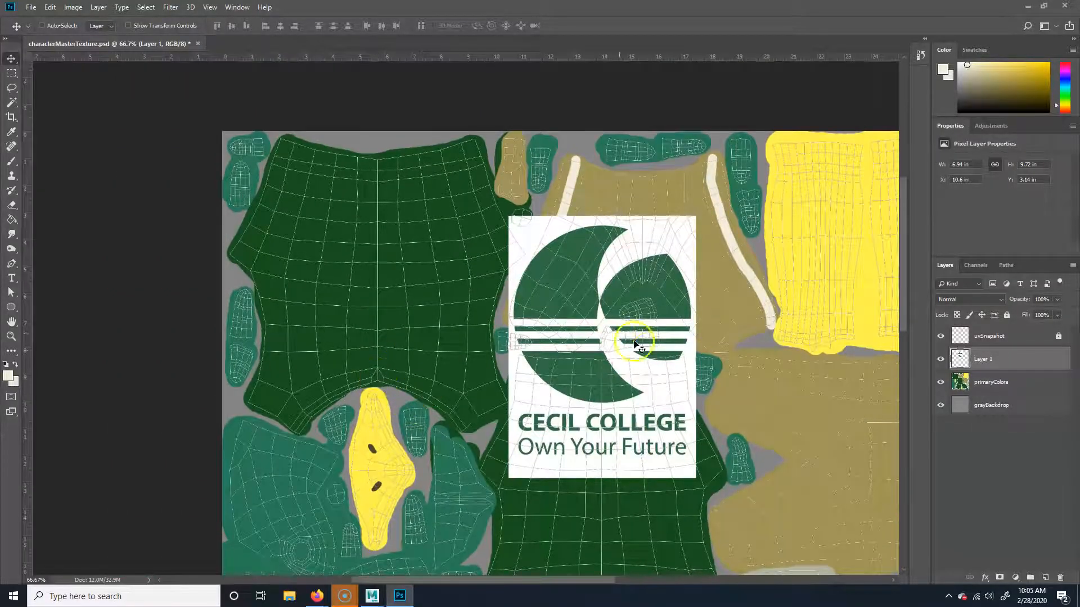
{"action": "left_click_drag", "start_coordinate": [565, 332], "coordinate": [449, 298]}
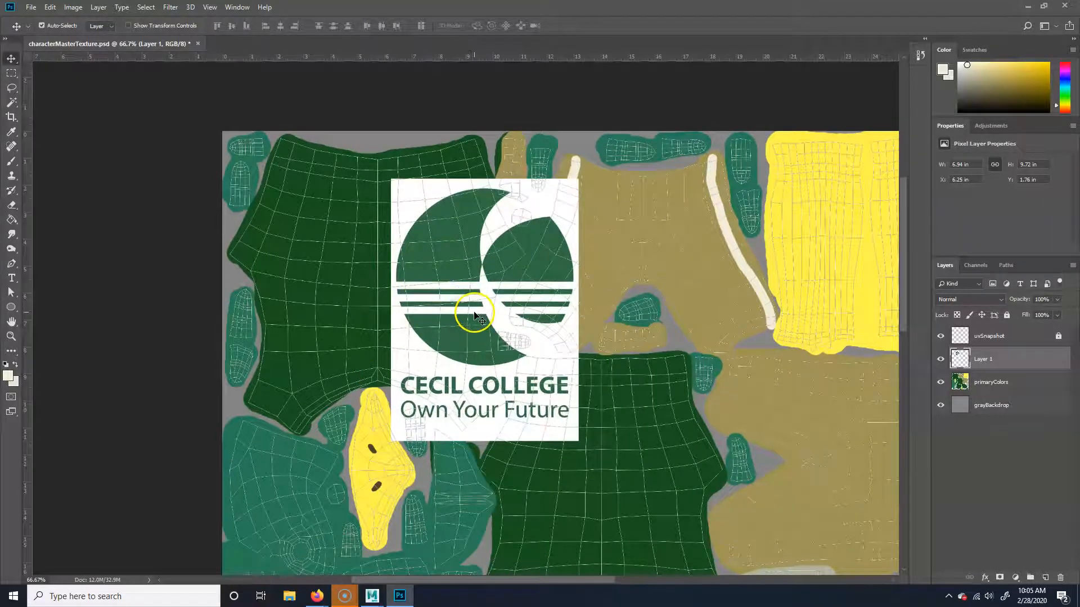
{"action": "key", "text": "ctrl+t"}
{"action": "left_click_drag", "start_coordinate": [591, 450], "coordinate": [354, 149]}
{"action": "left_click_drag", "start_coordinate": [477, 347], "coordinate": [362, 306]}
{"action": "left_click_drag", "start_coordinate": [463, 138], "coordinate": [404, 251]}
{"action": "left_click_drag", "start_coordinate": [359, 304], "coordinate": [402, 259]}
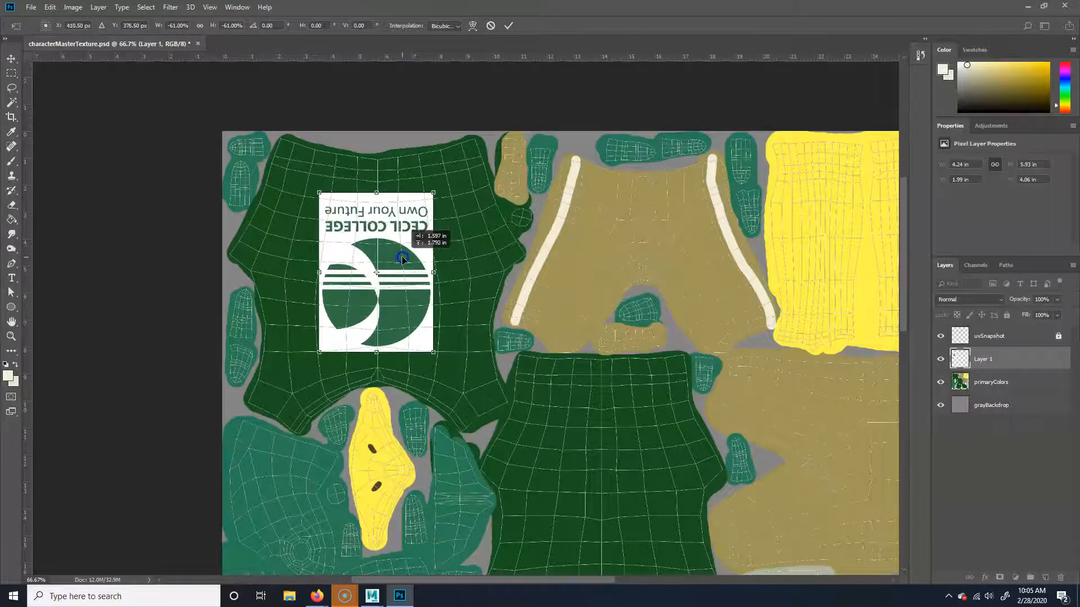
{"action": "key", "text": "Return"}
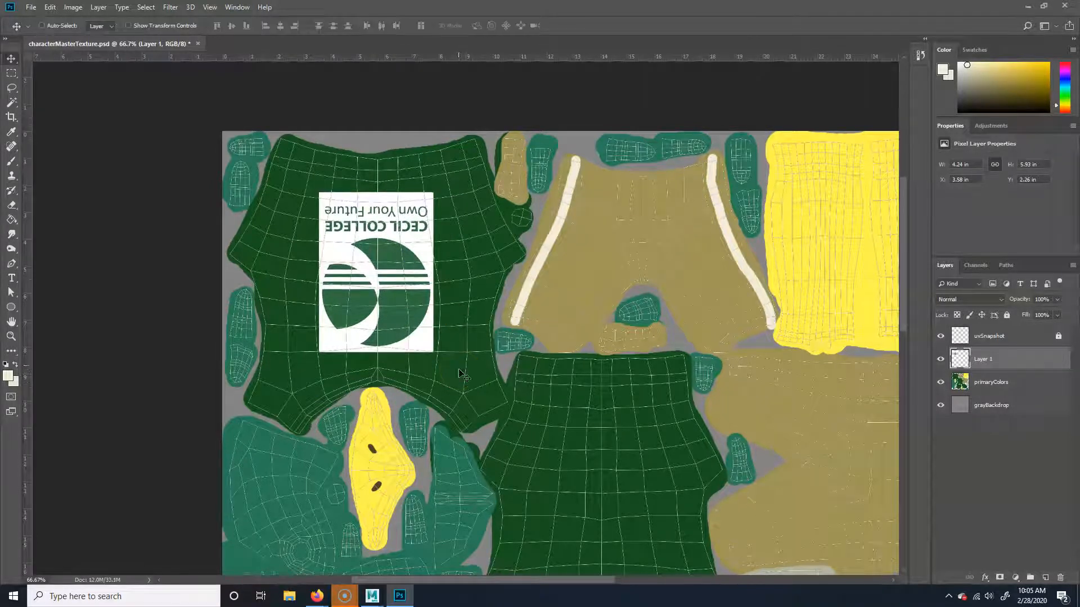
Set the logo layer's blend mode to Multiply and save the document
{"action": "left_click", "coordinate": [976, 299]}
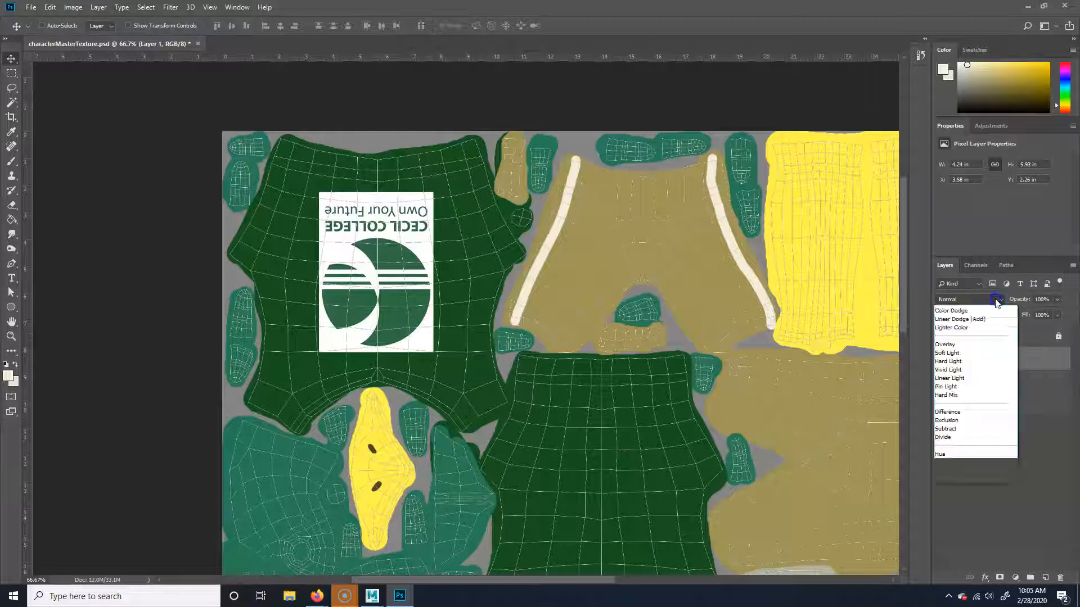
{"action": "left_click", "coordinate": [979, 349]}
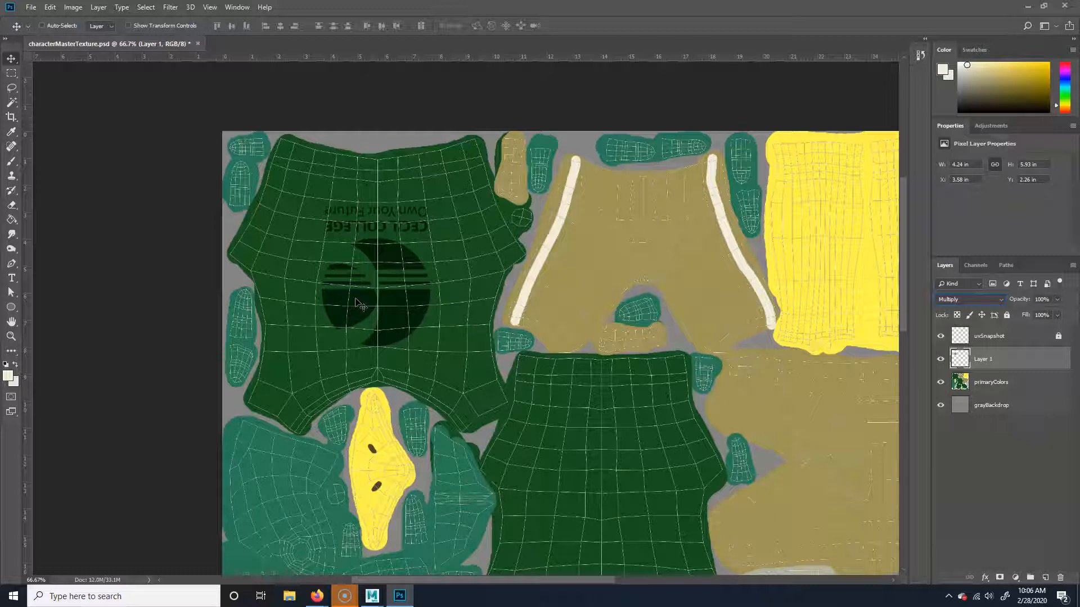
{"action": "key", "text": "ctrl+s"}
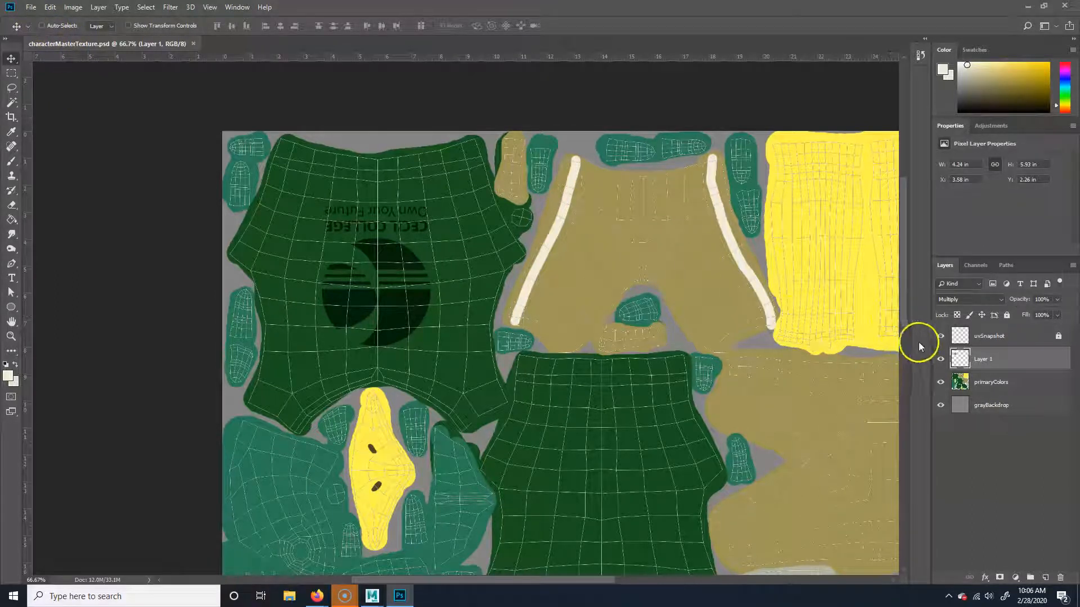
Hide the uvSnapshot layer and save a JPEG copy over characterColorMap.jpg at quality 8
{"action": "left_click", "coordinate": [940, 336]}
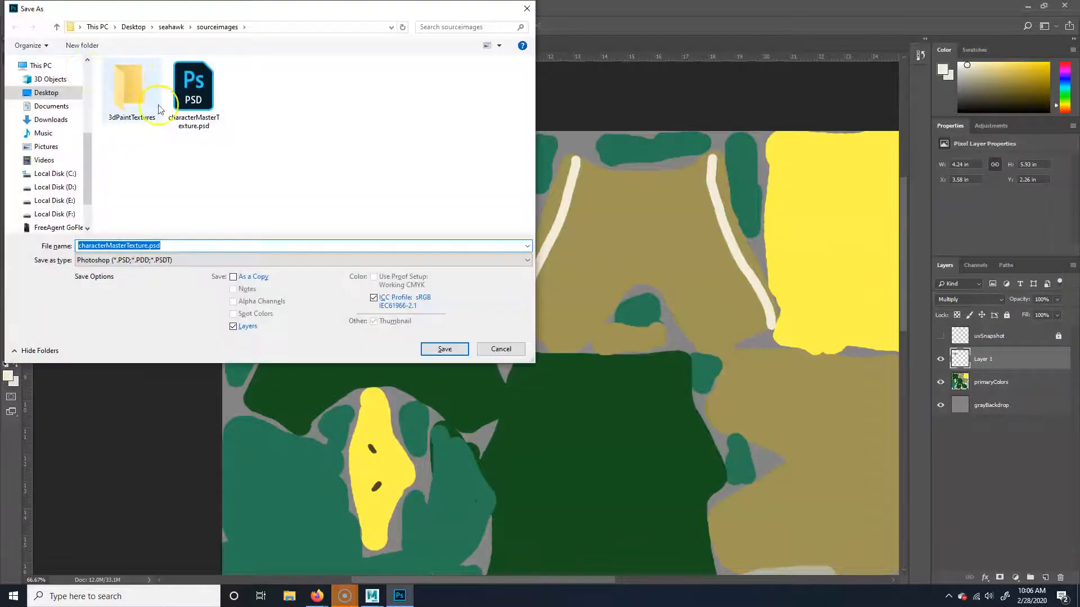
{"action": "left_click", "coordinate": [149, 260]}
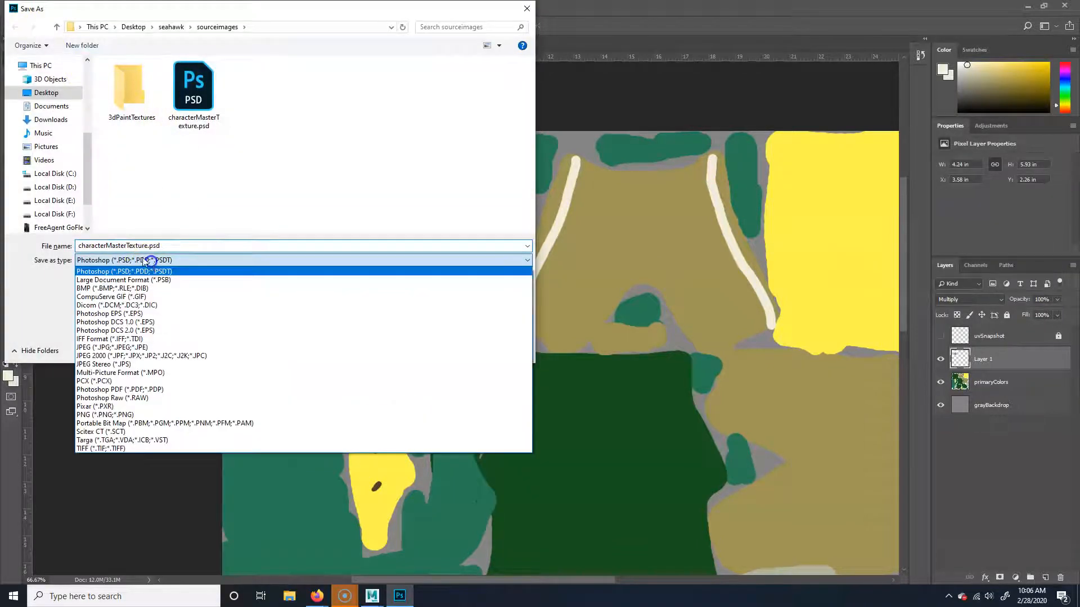
{"action": "left_click", "coordinate": [103, 347]}
{"action": "left_click", "coordinate": [194, 90]}
{"action": "left_click", "coordinate": [444, 349]}
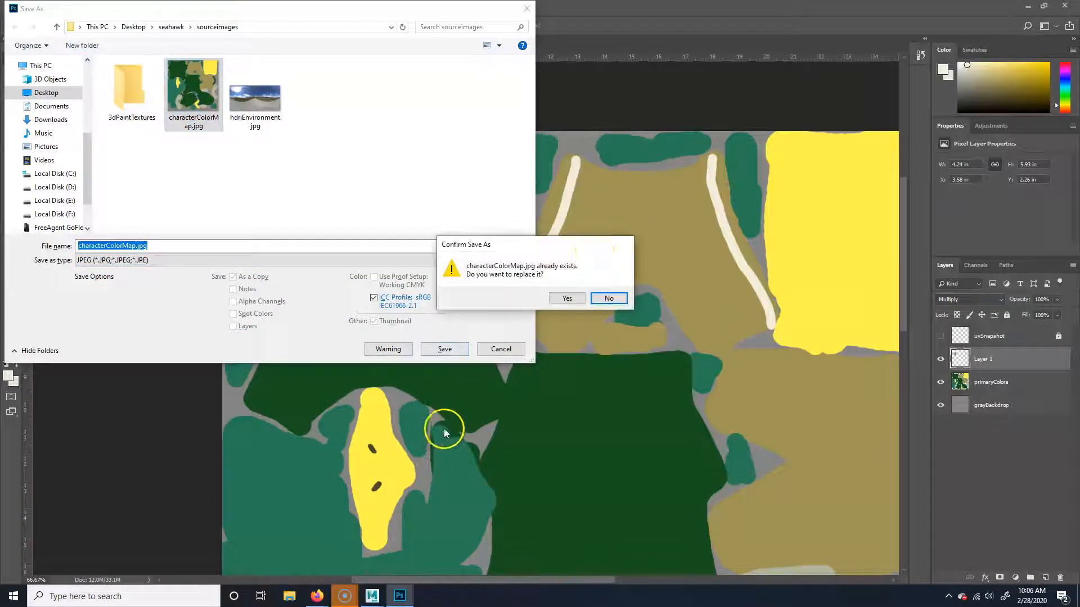
{"action": "left_click", "coordinate": [566, 298]}
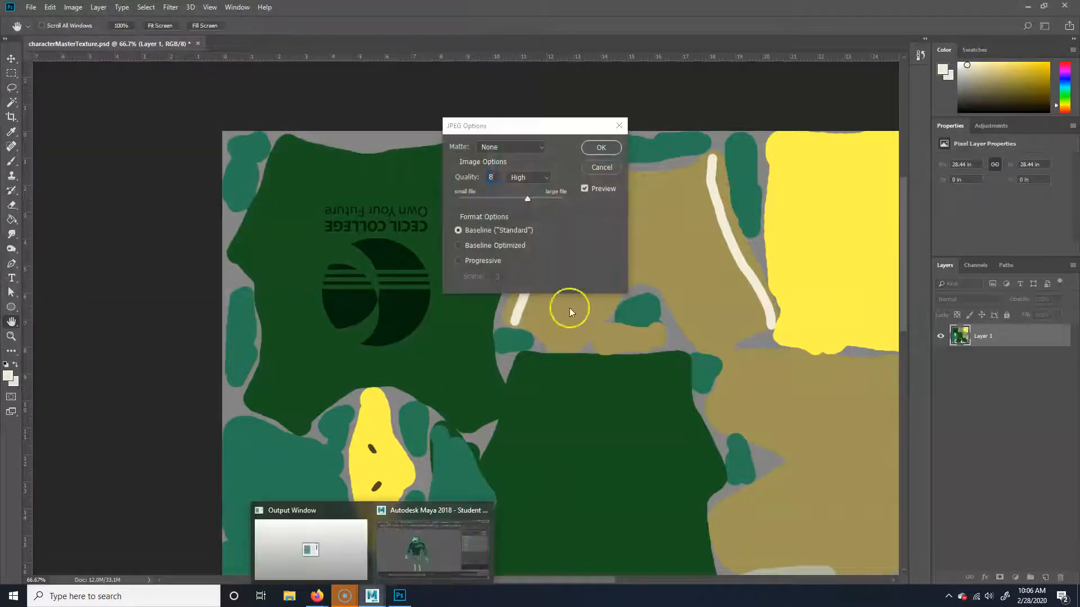
{"action": "left_click", "coordinate": [601, 148]}
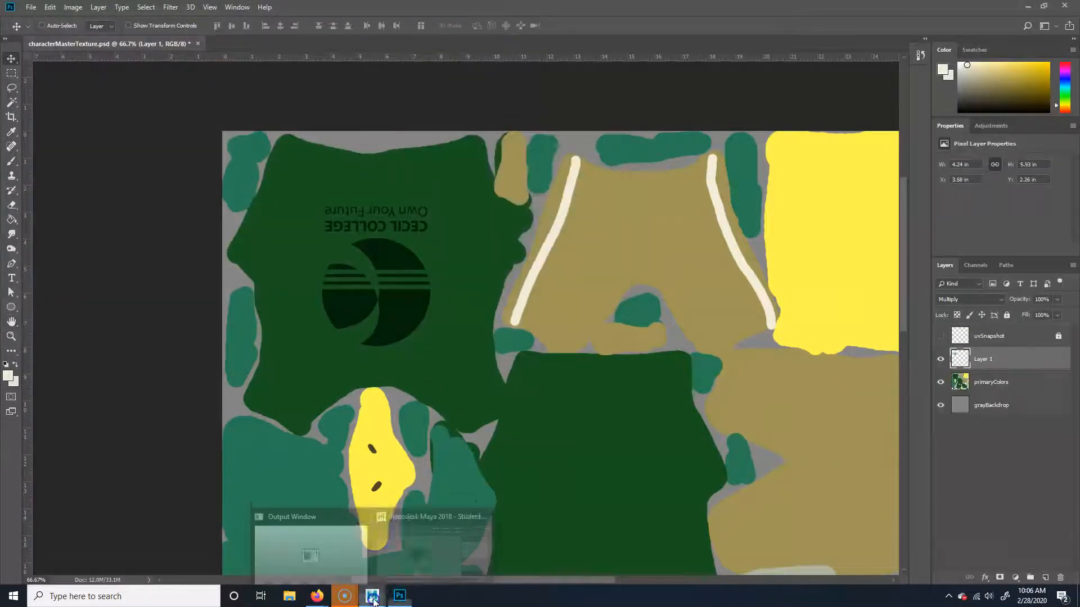
Switch to Maya, return to object mode and select the hawk mesh
{"action": "left_click", "coordinate": [427, 547]}
{"action": "left_click", "coordinate": [497, 282]}
{"action": "right_click", "coordinate": [361, 246]}
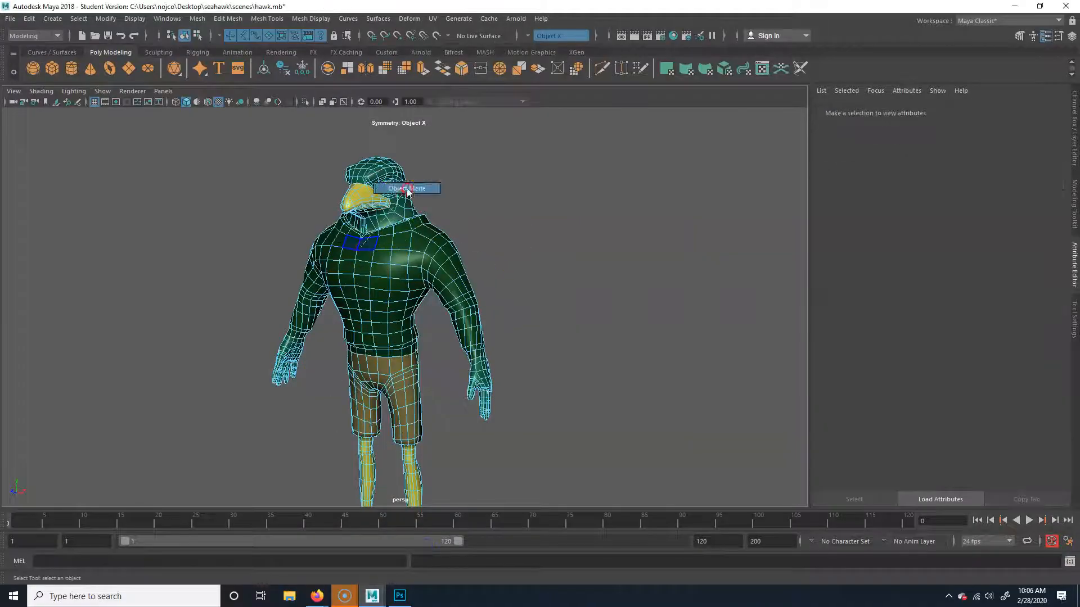
{"action": "left_click", "coordinate": [400, 263]}
{"action": "left_click", "coordinate": [586, 286]}
{"action": "left_click", "coordinate": [386, 275]}
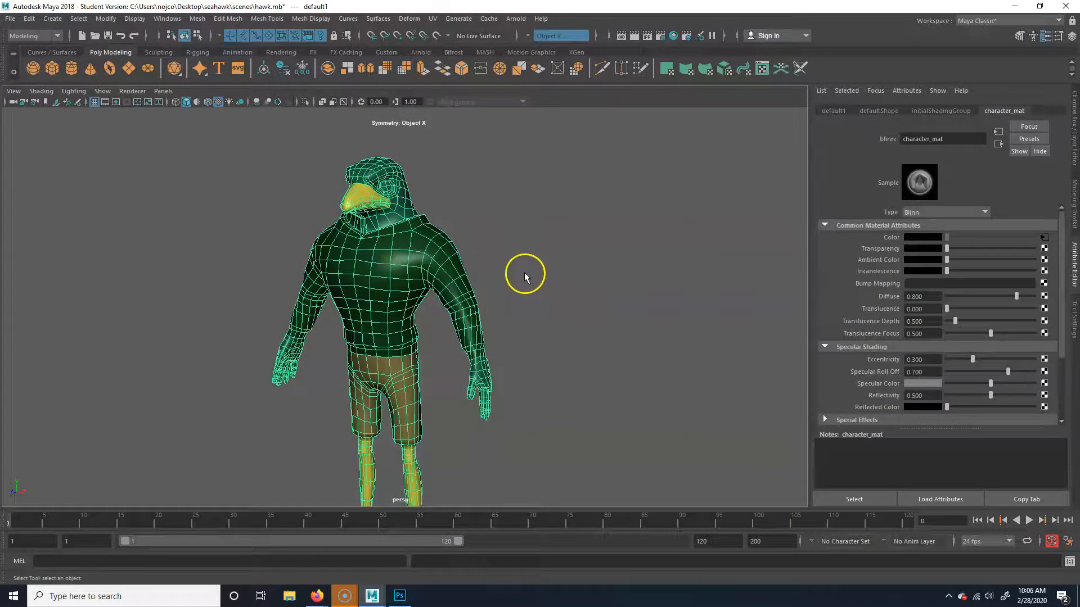
Reload the characterColorMap.jpg texture on character_mat's color and inspect the logo on the deselected hawk's chest
{"action": "scroll", "coordinate": [379, 278], "scroll_direction": "up", "scroll_amount": 5}
{"action": "left_click", "coordinate": [511, 229]}
{"action": "left_click", "coordinate": [414, 290]}
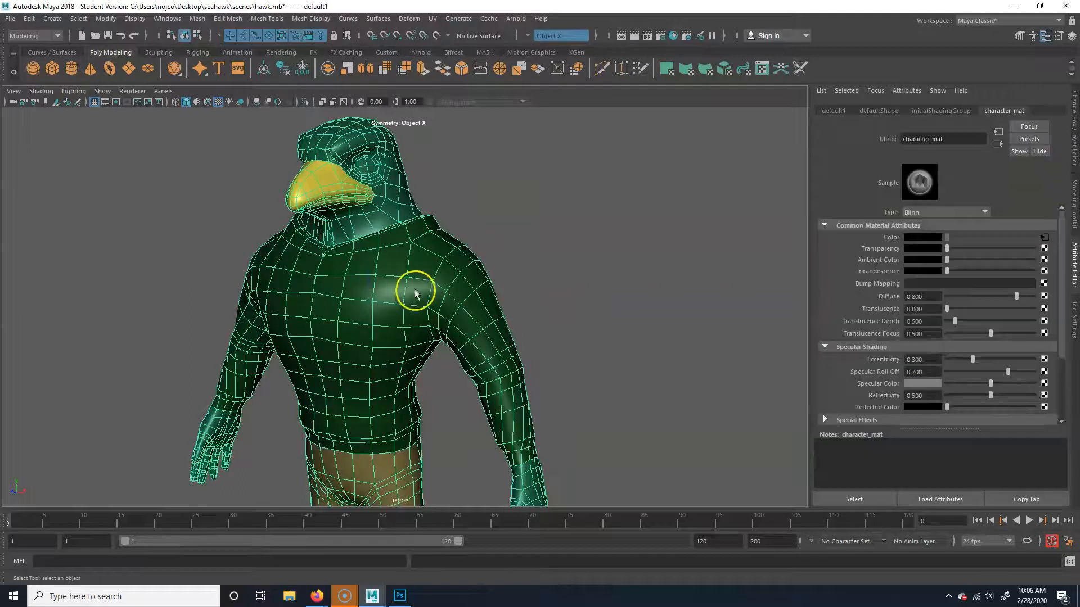
{"action": "left_click", "coordinate": [1044, 238]}
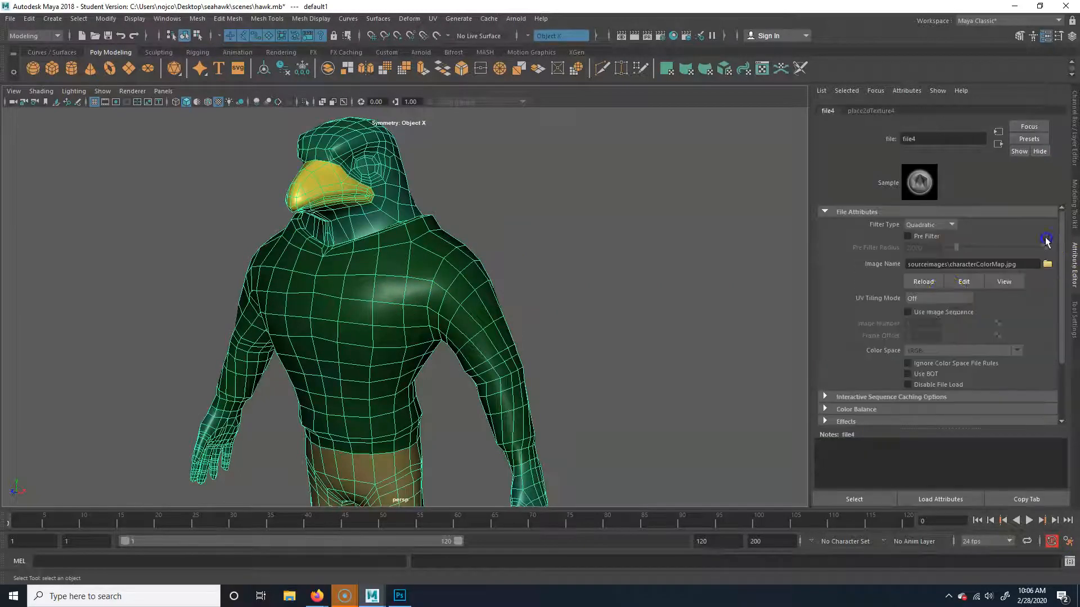
{"action": "left_click", "coordinate": [931, 281]}
{"action": "left_click", "coordinate": [573, 212]}
{"action": "left_click_drag", "start_coordinate": [273, 296], "coordinate": [402, 333]}
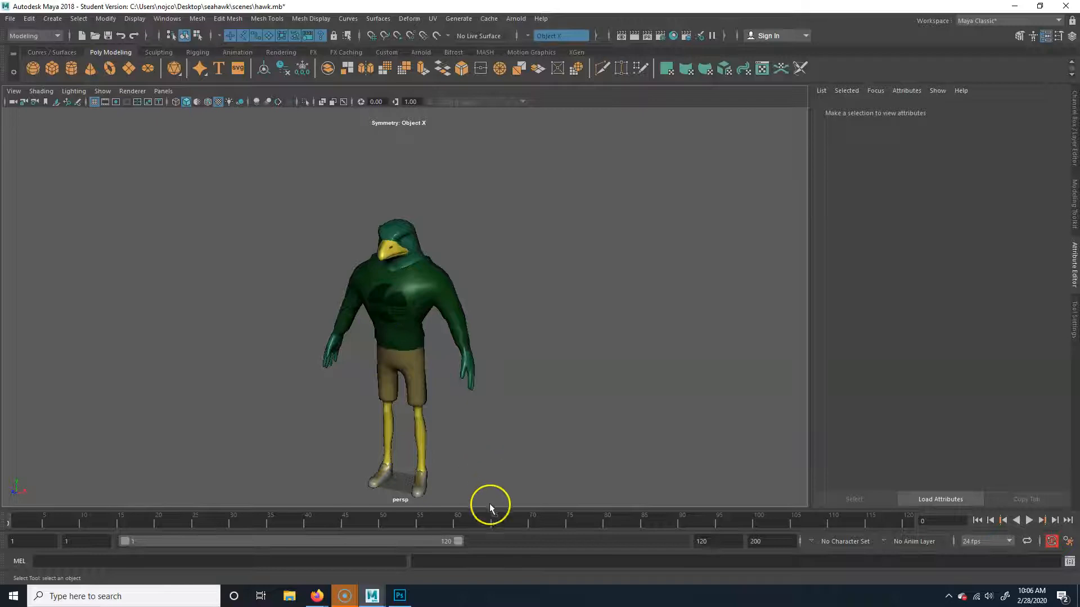
Return to Photoshop and show the uvSnapshot layer again
{"action": "left_click", "coordinate": [403, 598]}
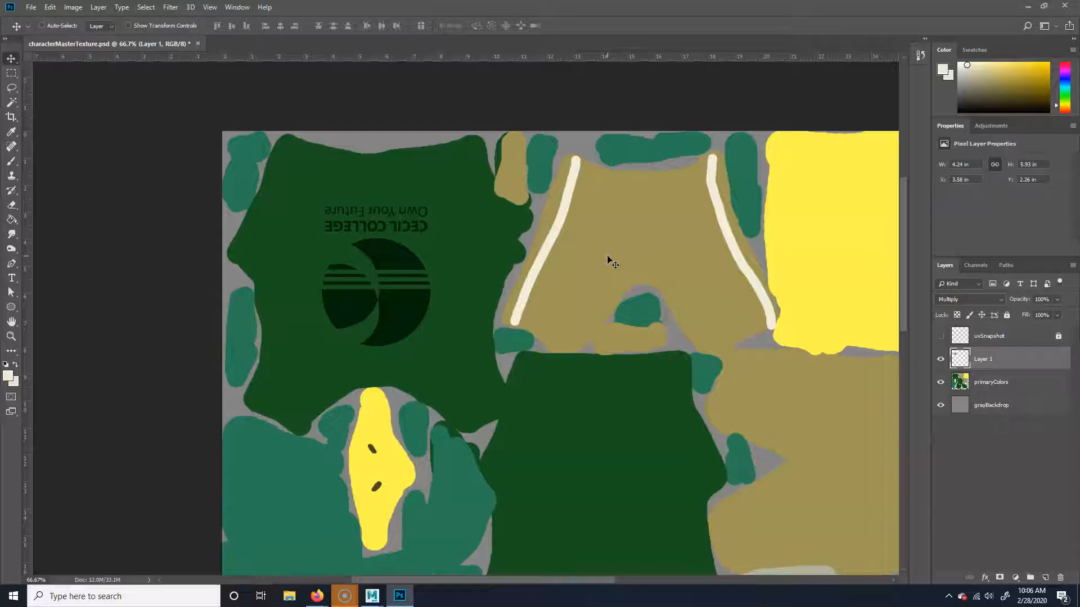
{"action": "left_click", "coordinate": [944, 336]}
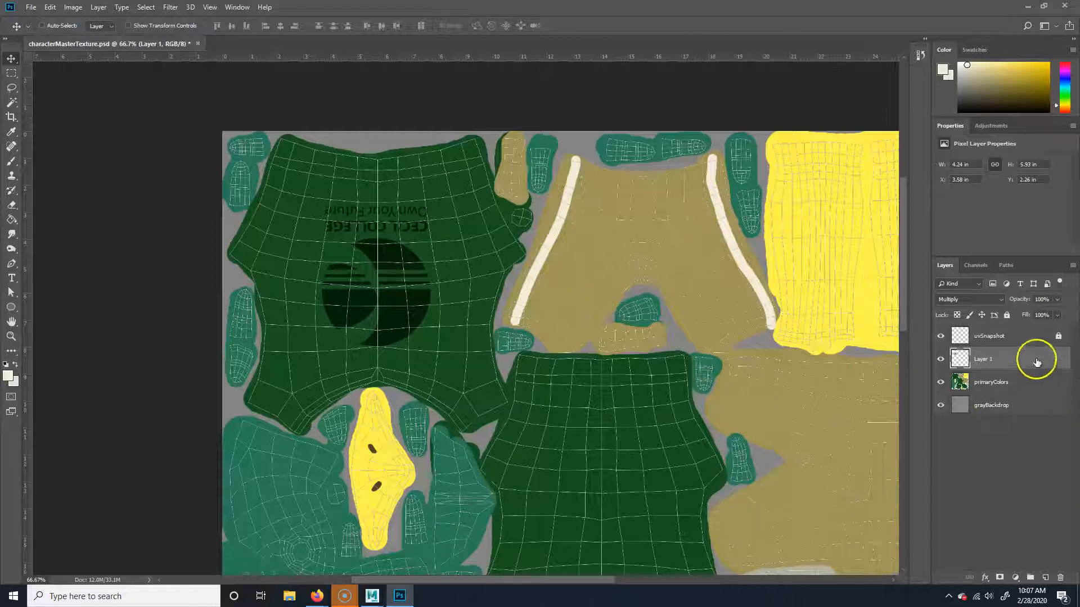
Add a layer named variation above the logo layer and rename the logo layer shirtLogo
{"action": "left_click", "coordinate": [1046, 577]}
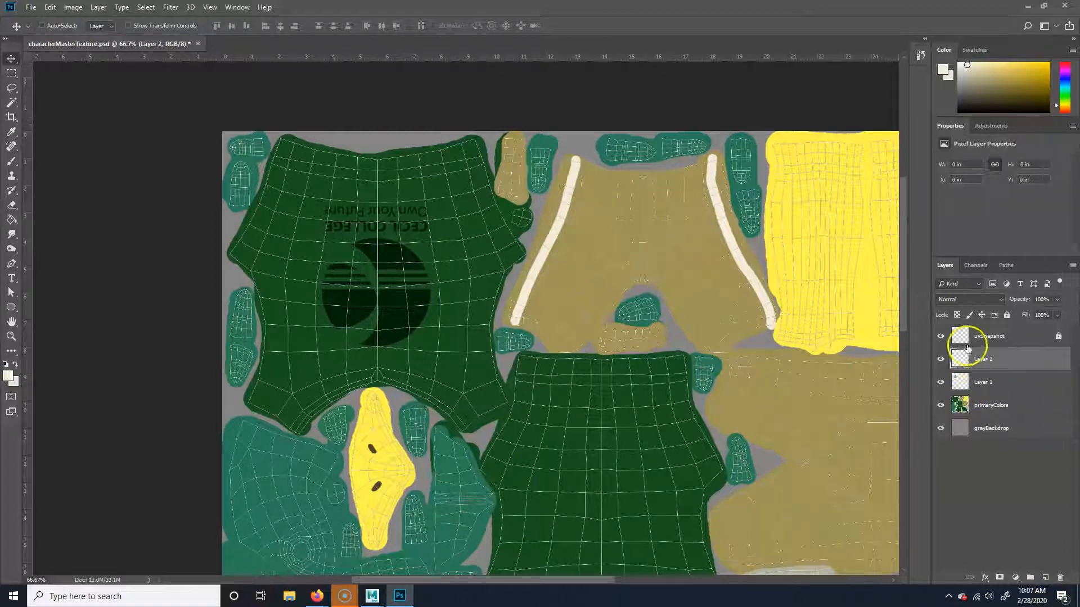
{"action": "left_click", "coordinate": [985, 383]}
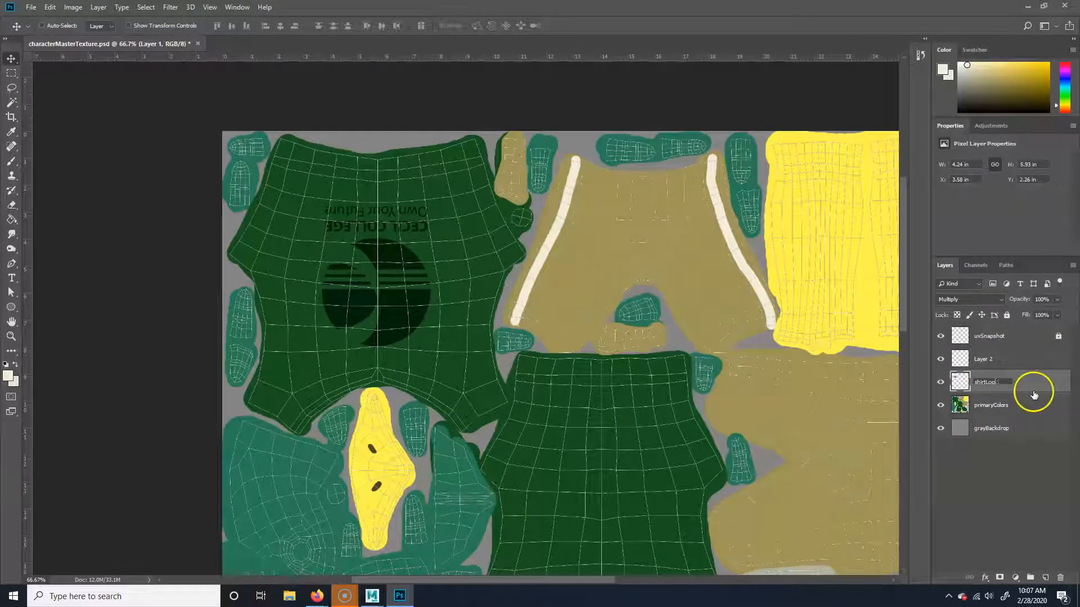
{"action": "double_click", "coordinate": [985, 360]}
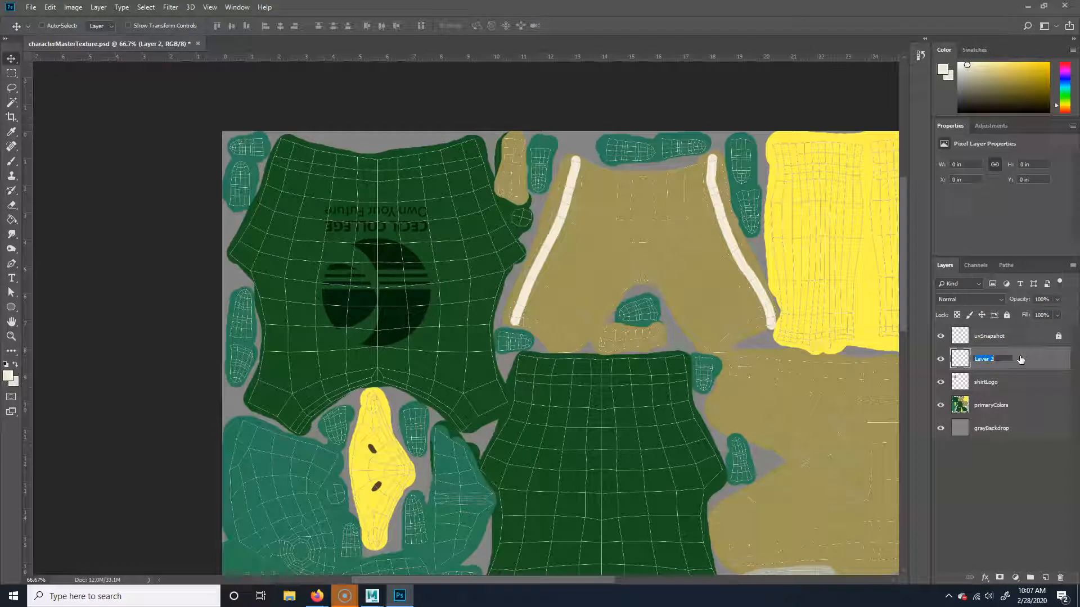
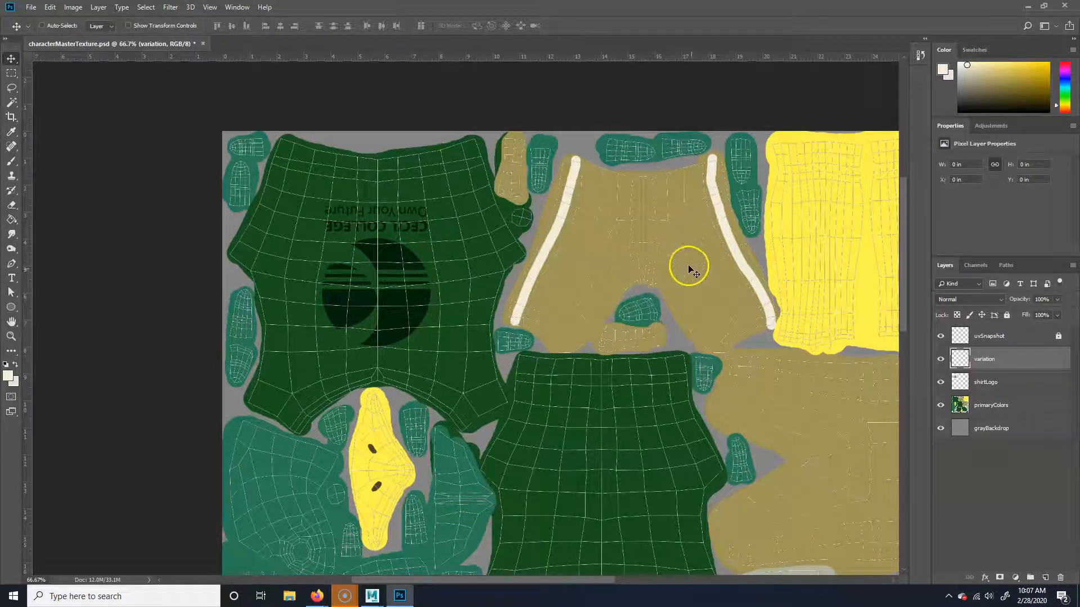
Activate the Brush tool at a size of 40 px and rename the variation layer dark
{"action": "key", "text": "super"}
{"action": "left_click", "coordinate": [15, 162]}
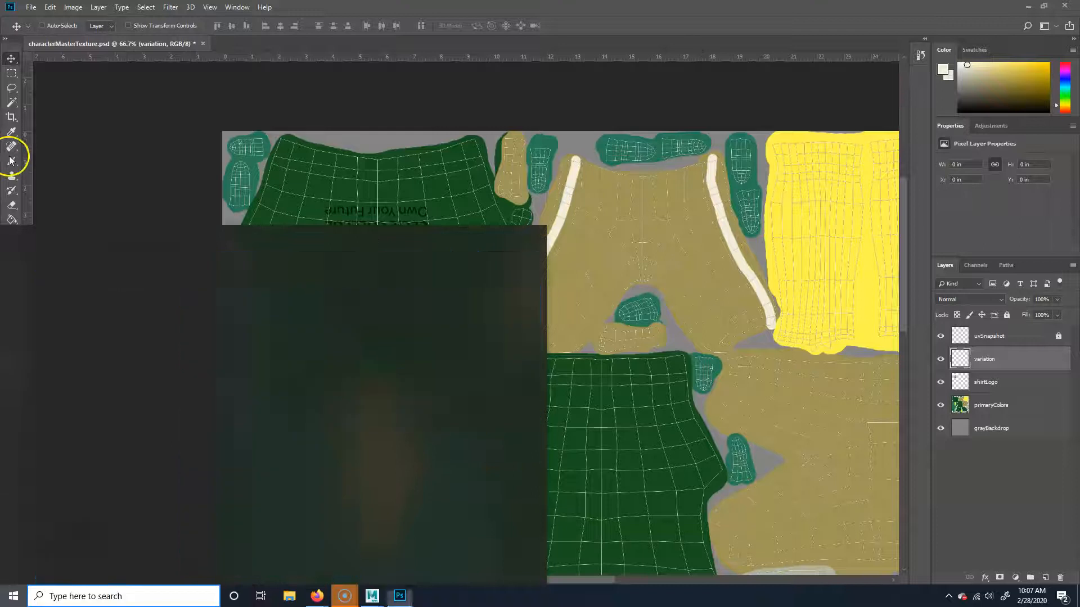
{"action": "left_click", "coordinate": [13, 162]}
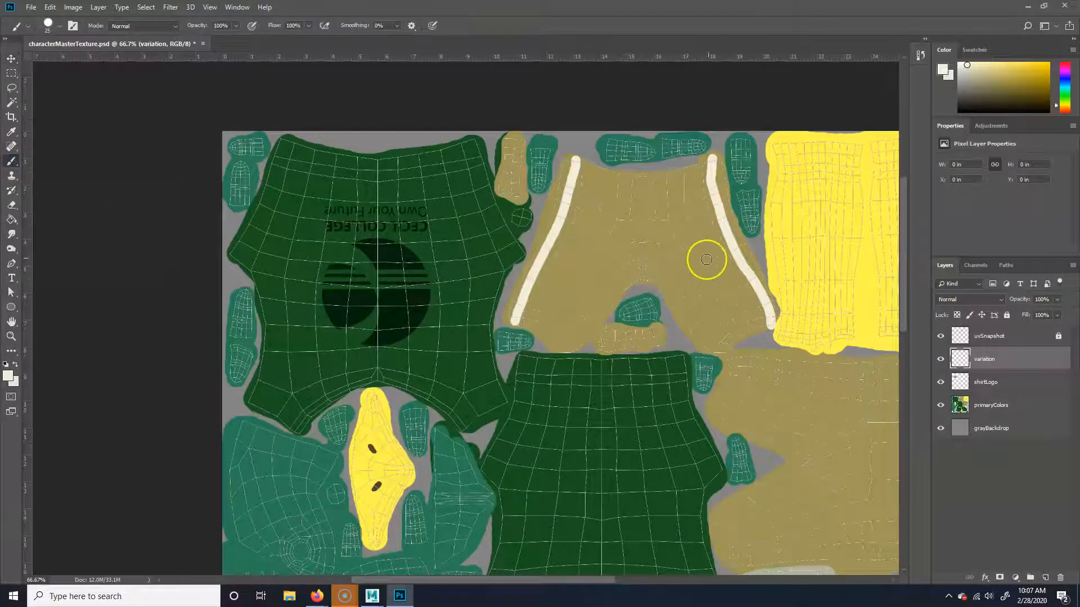
{"action": "key", "text": "super"}
{"action": "left_click", "coordinate": [784, 70]}
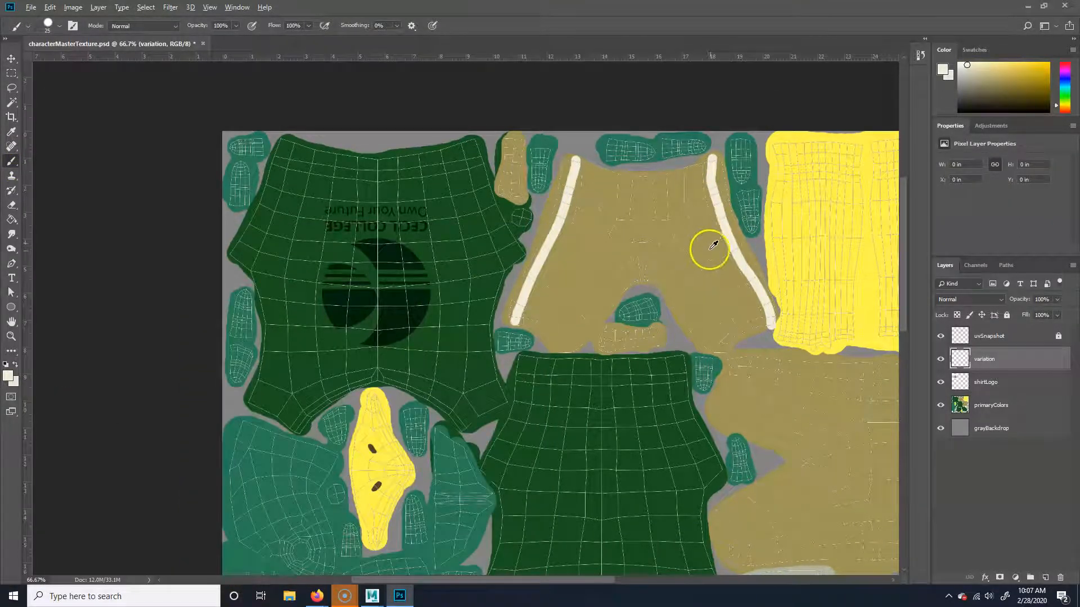
{"action": "key", "text": "bracketright"}
{"action": "key", "text": "bracketright"}
{"action": "key", "text": "bracketright"}
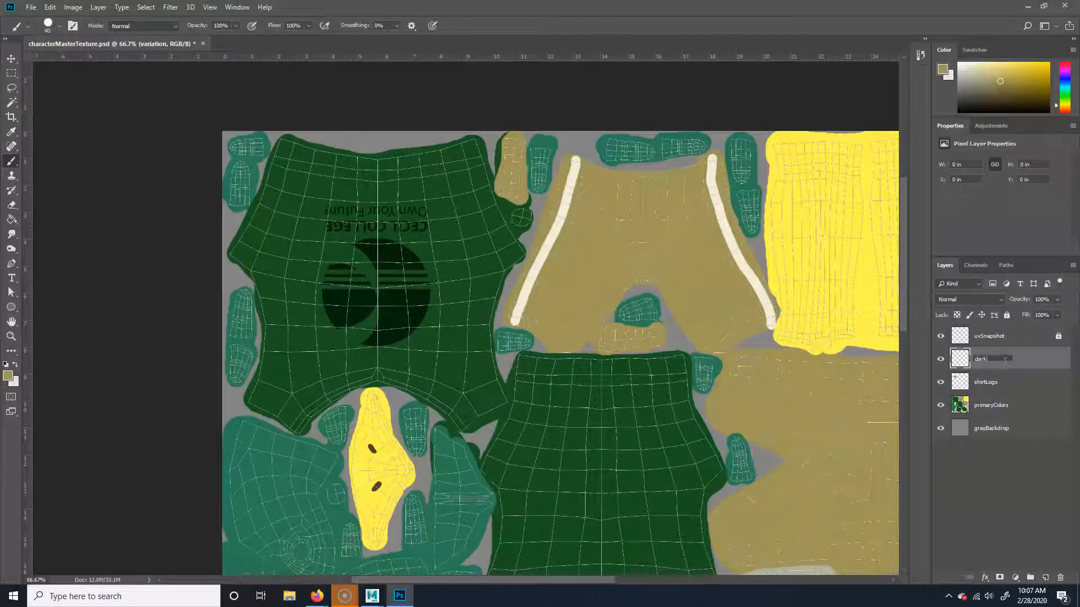
Set the foreground color to black, with brush flow at 14% and opacity at 92%
{"action": "left_click_drag", "start_coordinate": [1010, 78], "coordinate": [966, 109]}
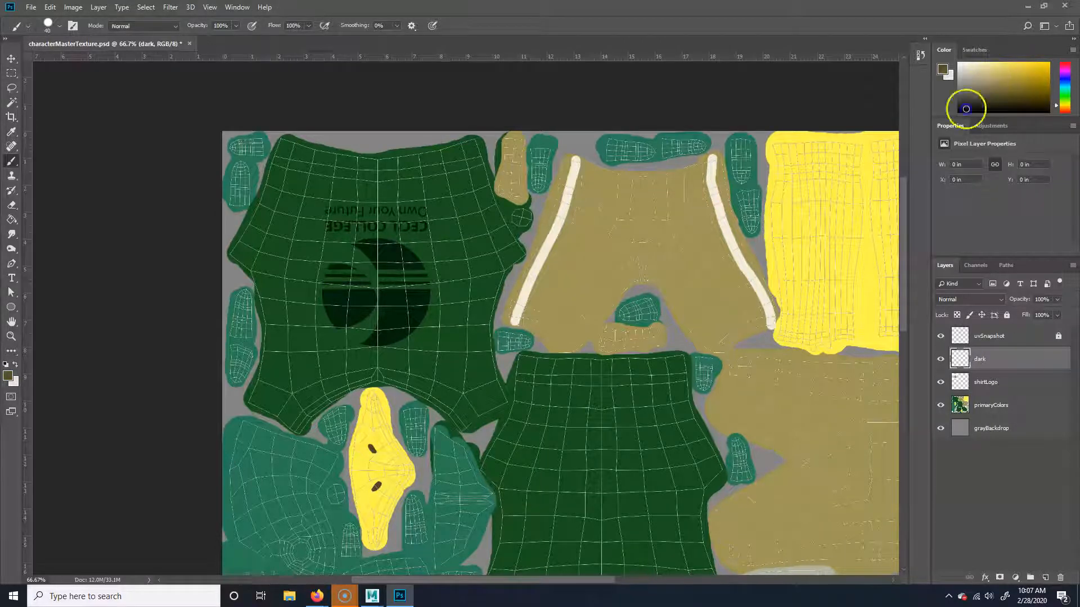
{"action": "left_click", "coordinate": [235, 26]}
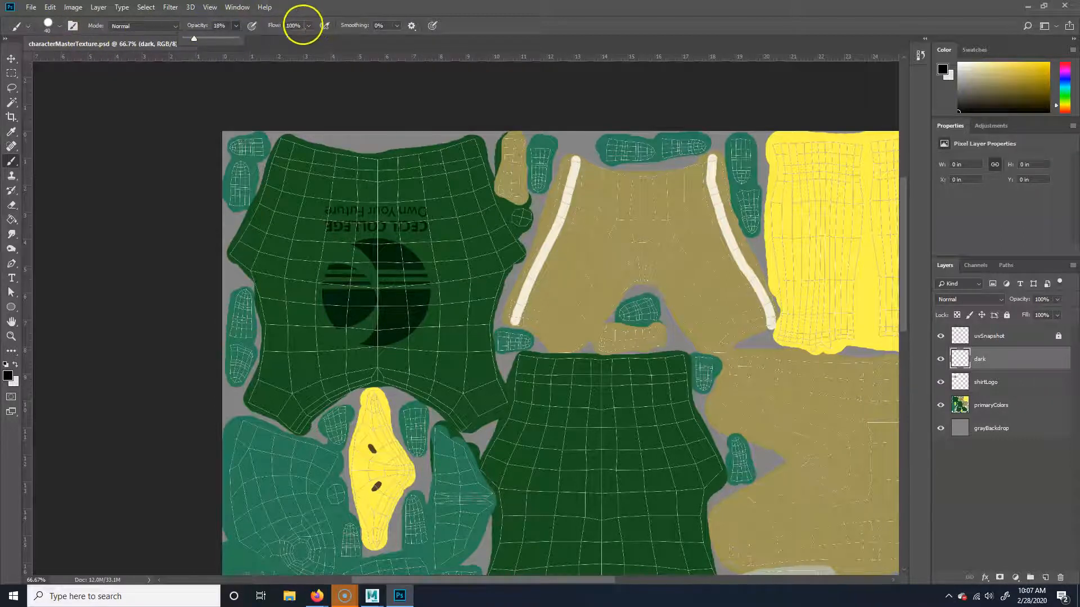
{"action": "left_click", "coordinate": [309, 26]}
{"action": "left_click", "coordinate": [237, 27]}
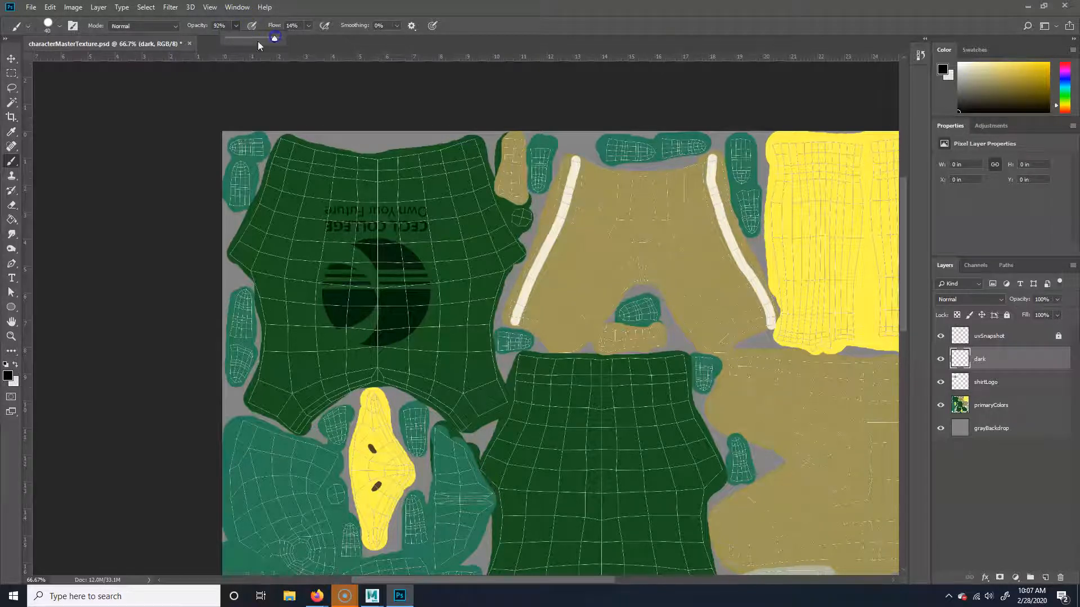
Choose the Soft Round brush with 0% hardness and enlarge it to 70 px
{"action": "left_click", "coordinate": [57, 28]}
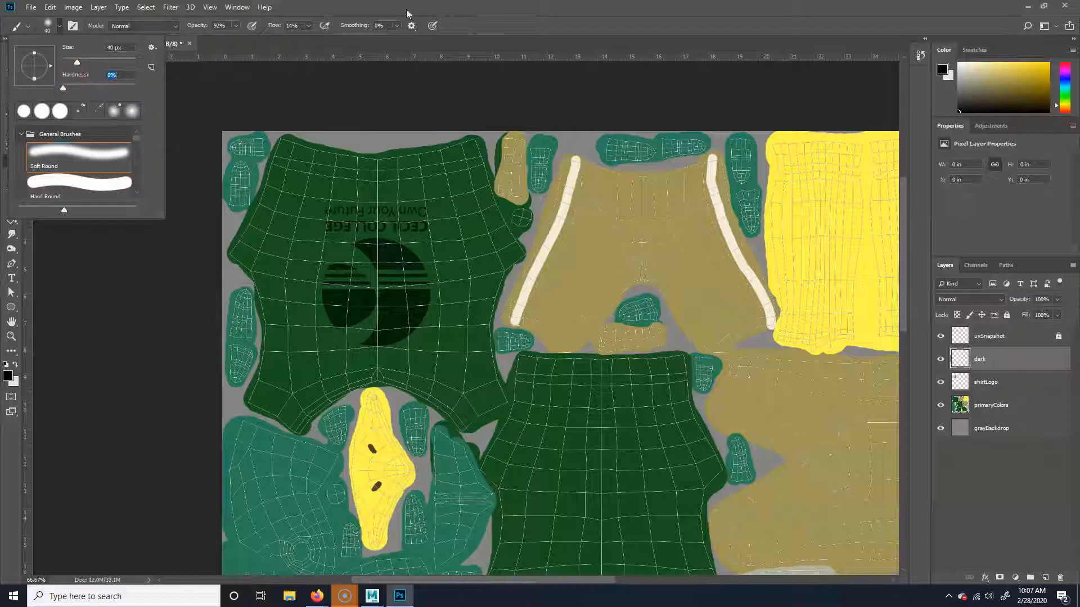
{"action": "key", "text": "Return"}
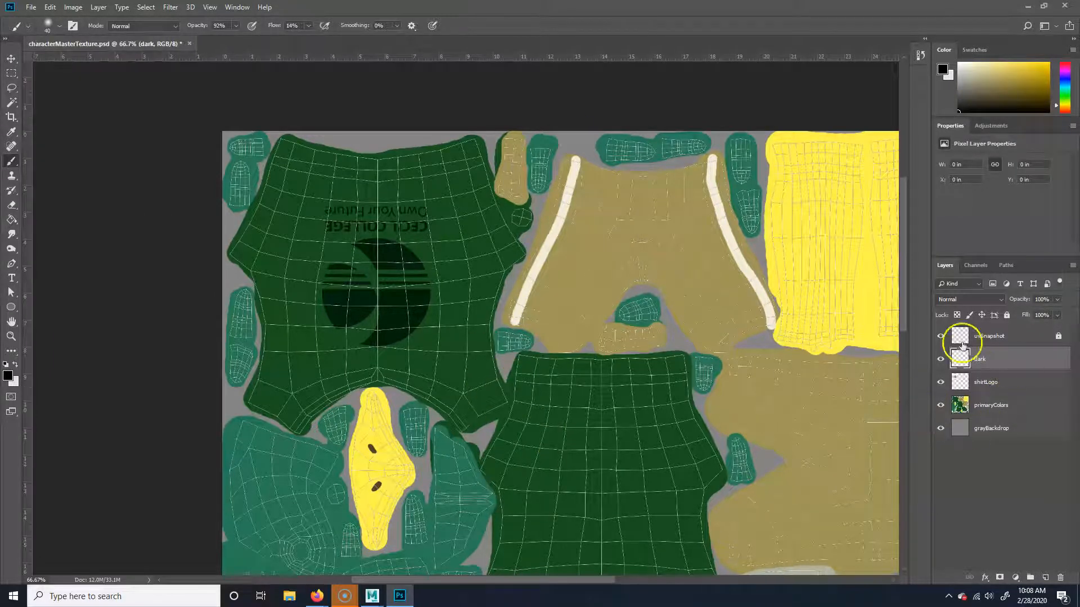
{"action": "key", "text": "]"}
{"action": "key", "text": "]"}
{"action": "key", "text": "]"}
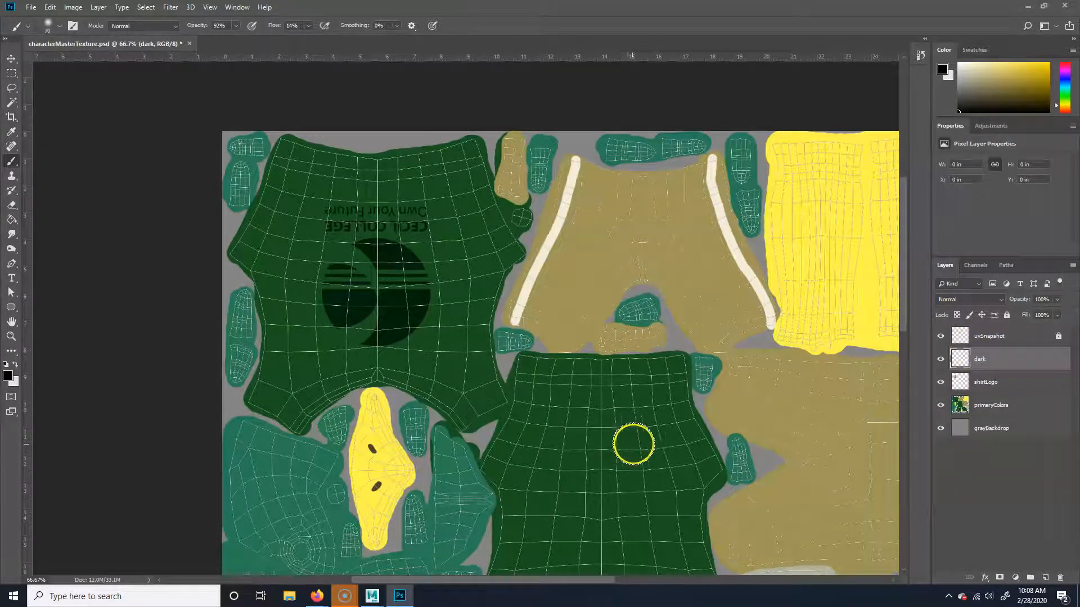
Try darkening the crotch area of the upper tan shorts piece with the brush enlarged to 90 px
{"action": "scroll", "coordinate": [641, 394], "scroll_direction": "down", "scroll_amount": 3}
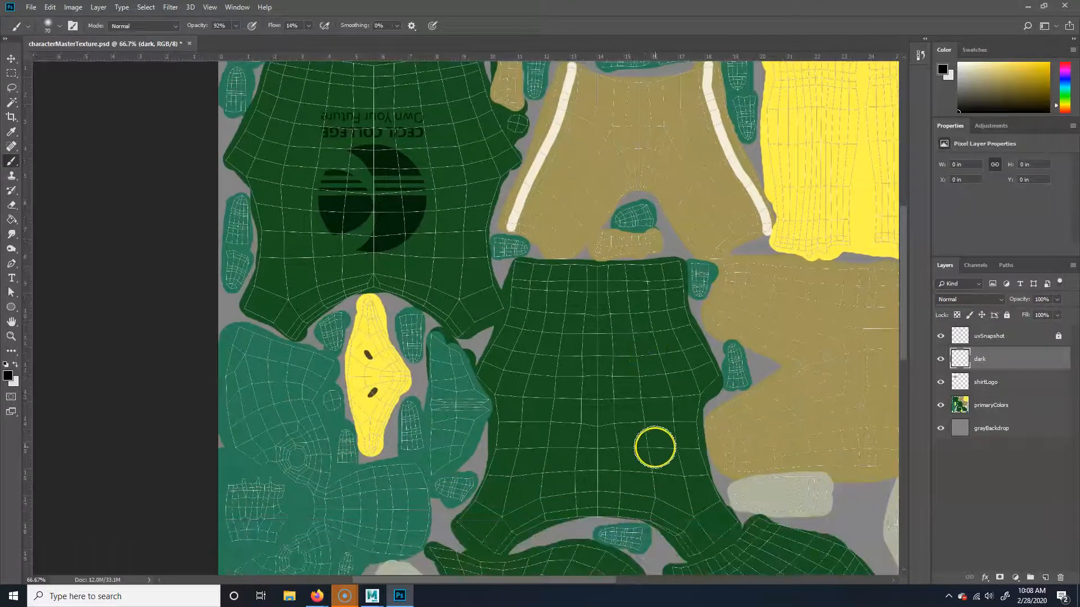
{"action": "key", "text": "bracketright"}
{"action": "scroll", "coordinate": [633, 276], "scroll_direction": "up", "scroll_amount": 3}
{"action": "mouse_move", "coordinate": [641, 246]}
{"action": "left_mouse_down"}
{"action": "mouse_move", "coordinate": [645, 274]}
{"action": "mouse_move", "coordinate": [652, 253]}
{"action": "left_mouse_up"}
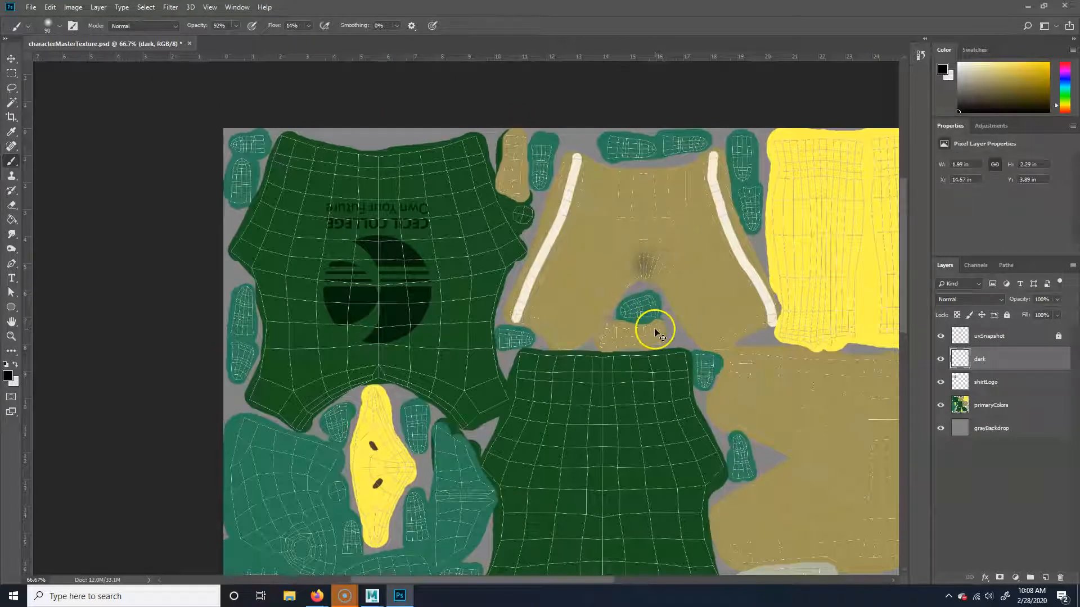
{"action": "key", "text": "ctrl+z"}
{"action": "key", "text": "ctrl+z"}
{"action": "key", "text": "ctrl+z"}
{"action": "key", "text": "ctrl+z"}
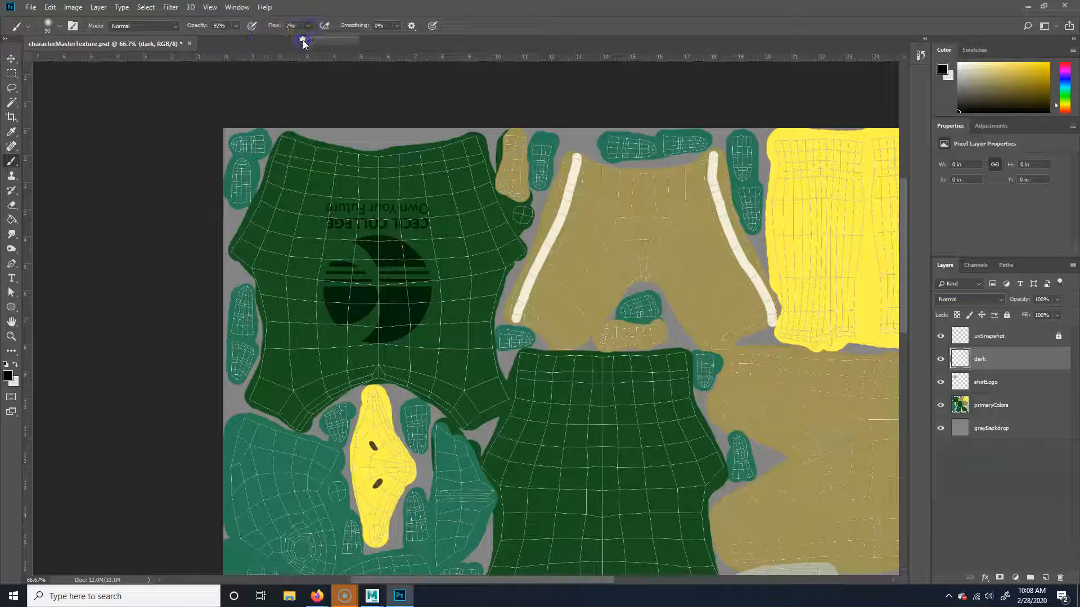
Set the brush flow to 2% and softly shade the upper shorts piece's crotch and leg hems and the small tan strip below it
{"action": "left_click", "coordinate": [303, 40]}
{"action": "mouse_move", "coordinate": [645, 274]}
{"action": "left_mouse_down"}
{"action": "mouse_move", "coordinate": [634, 256]}
{"action": "mouse_move", "coordinate": [647, 274]}
{"action": "mouse_move", "coordinate": [658, 251]}
{"action": "mouse_move", "coordinate": [647, 270]}
{"action": "mouse_move", "coordinate": [634, 260]}
{"action": "mouse_move", "coordinate": [639, 246]}
{"action": "mouse_move", "coordinate": [648, 280]}
{"action": "mouse_move", "coordinate": [640, 265]}
{"action": "left_mouse_up"}
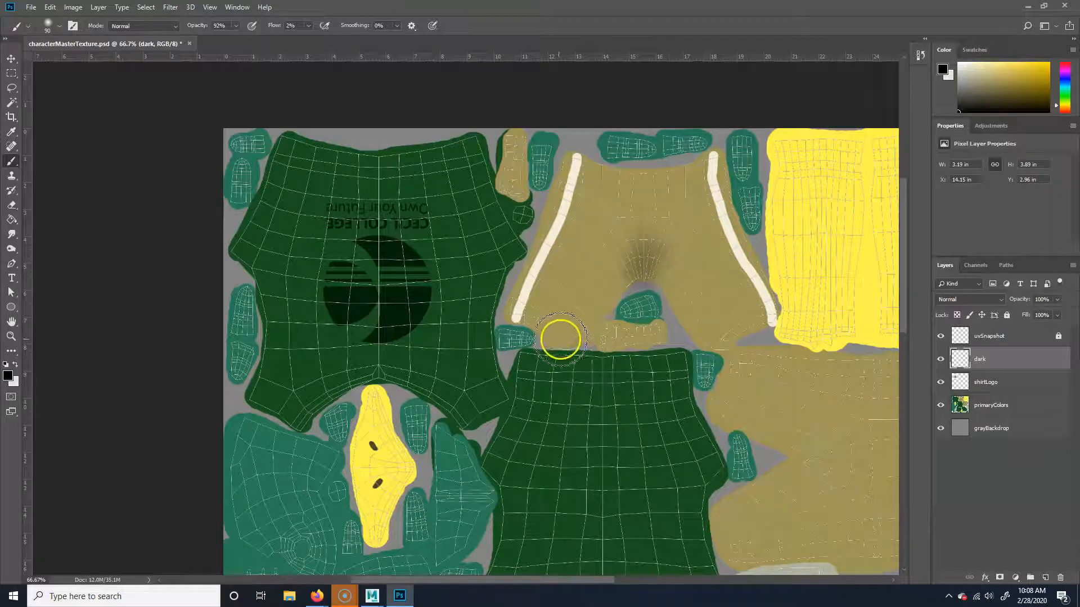
{"action": "key", "text": "bracketleft"}
{"action": "key", "text": "bracketleft"}
{"action": "key", "text": "bracketleft"}
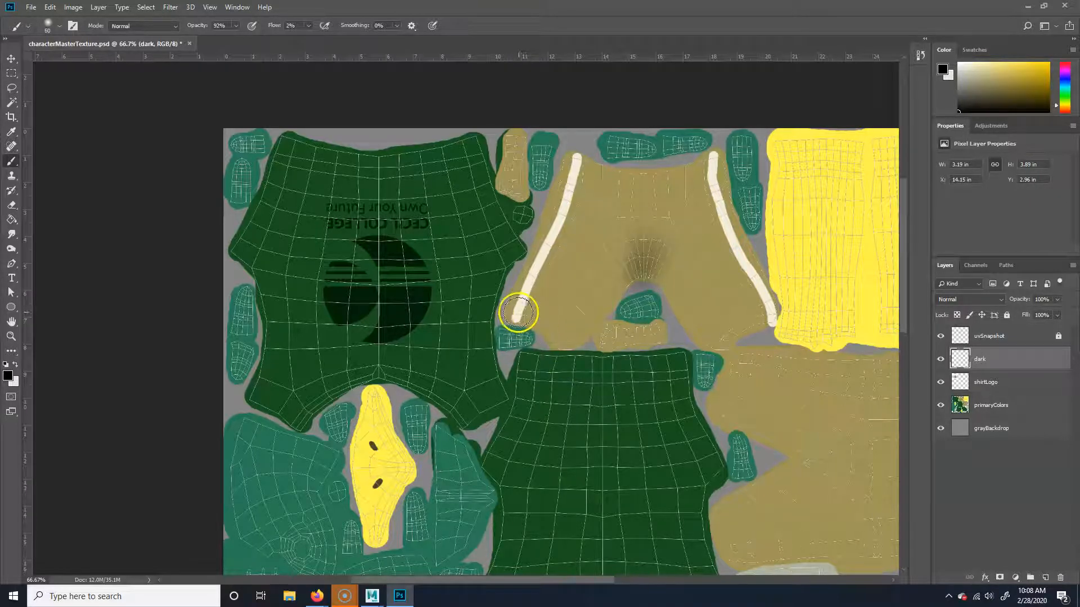
{"action": "mouse_move", "coordinate": [550, 335]}
{"action": "left_mouse_down"}
{"action": "mouse_move", "coordinate": [517, 312]}
{"action": "mouse_move", "coordinate": [546, 331]}
{"action": "left_mouse_up"}
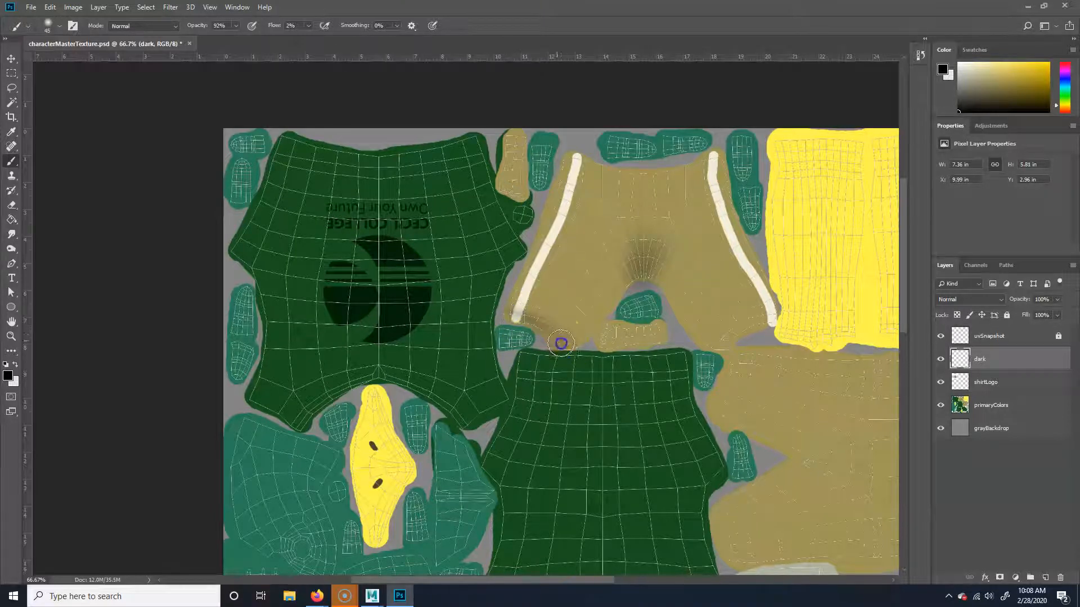
{"action": "left_click_drag", "start_coordinate": [758, 327], "coordinate": [719, 340]}
{"action": "mouse_move", "coordinate": [635, 337]}
{"action": "left_mouse_down"}
{"action": "mouse_move", "coordinate": [604, 342]}
{"action": "mouse_move", "coordinate": [608, 331]}
{"action": "mouse_move", "coordinate": [651, 340]}
{"action": "left_mouse_up"}
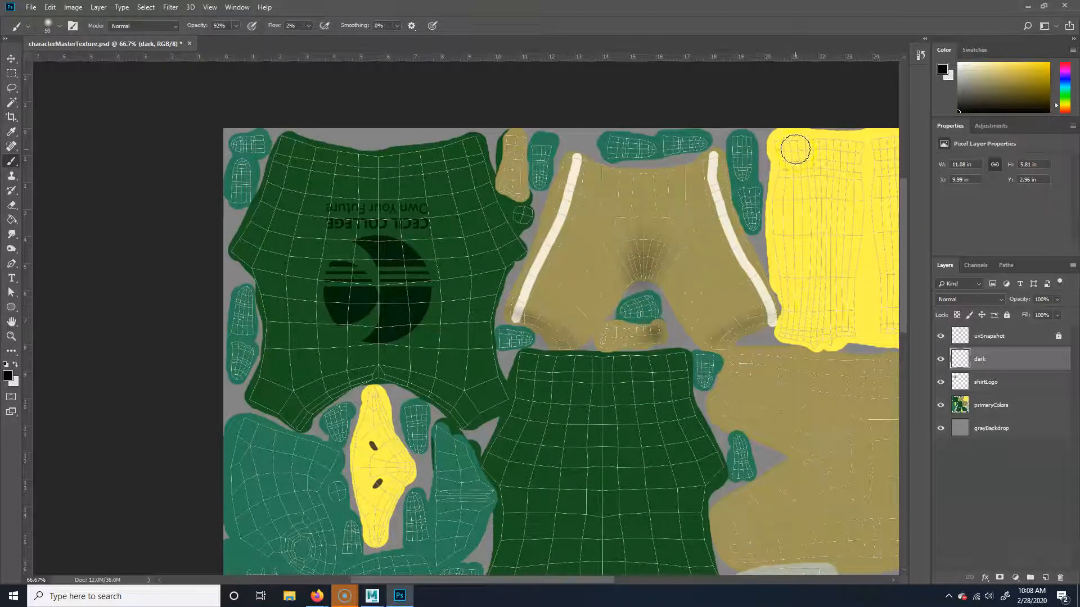
Set the dark layer's blending mode to Multiply
{"action": "left_click_drag", "start_coordinate": [789, 291], "coordinate": [573, 307]}
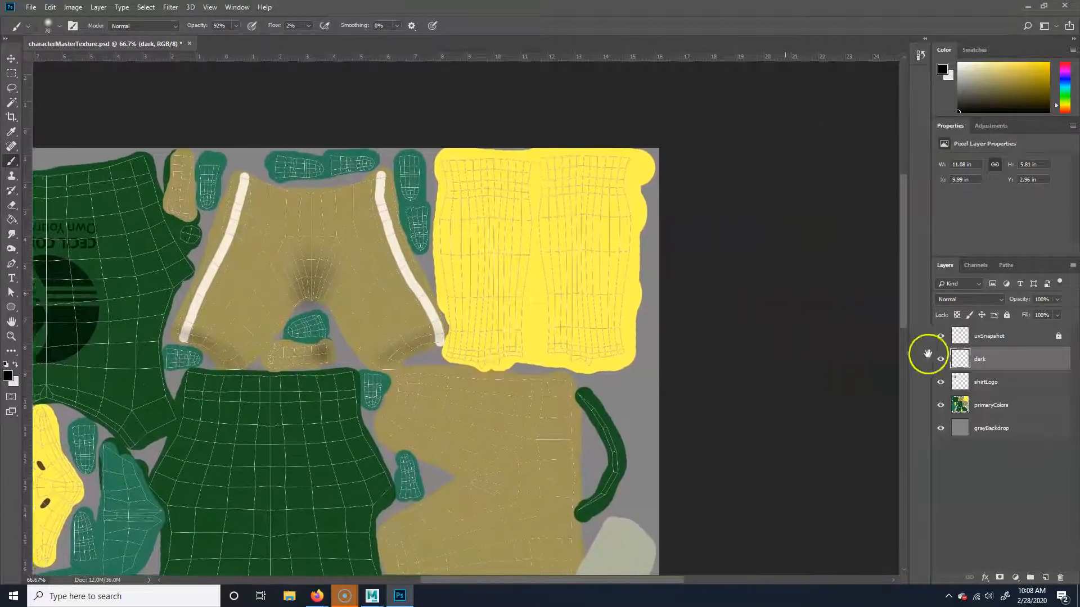
{"action": "left_click", "coordinate": [995, 304]}
{"action": "left_click", "coordinate": [977, 343]}
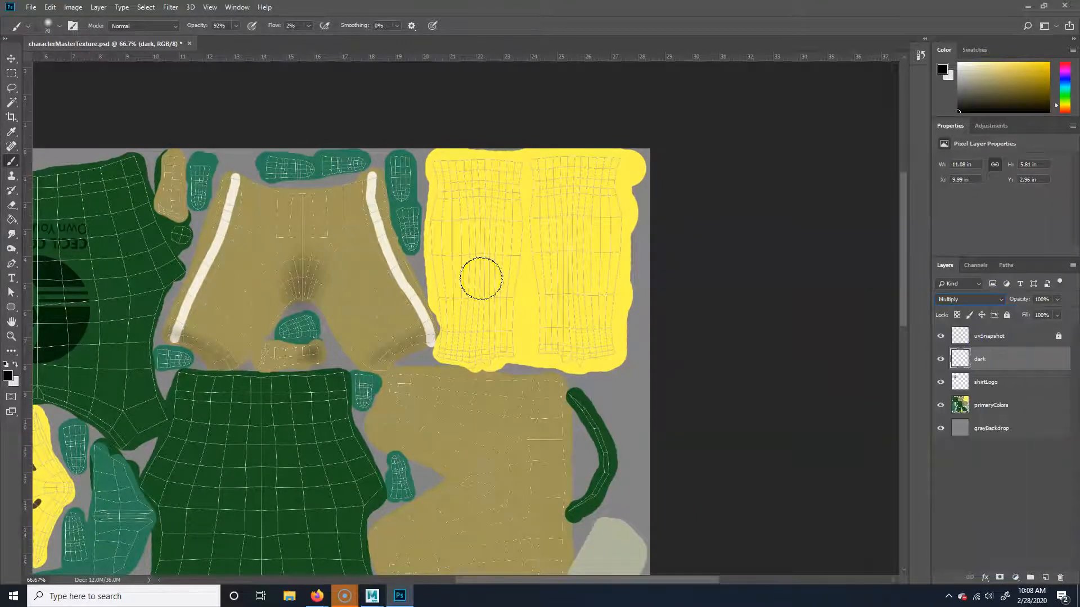
Softly darken the yellow block's upper and lower edges, plus the leg openings and crotch of the second tan shorts piece
{"action": "mouse_move", "coordinate": [503, 160]}
{"action": "left_mouse_down"}
{"action": "mouse_move", "coordinate": [441, 160]}
{"action": "mouse_move", "coordinate": [626, 164]}
{"action": "mouse_move", "coordinate": [439, 165]}
{"action": "mouse_move", "coordinate": [653, 159]}
{"action": "mouse_move", "coordinate": [444, 166]}
{"action": "mouse_move", "coordinate": [636, 169]}
{"action": "mouse_move", "coordinate": [426, 163]}
{"action": "mouse_move", "coordinate": [636, 170]}
{"action": "left_mouse_up"}
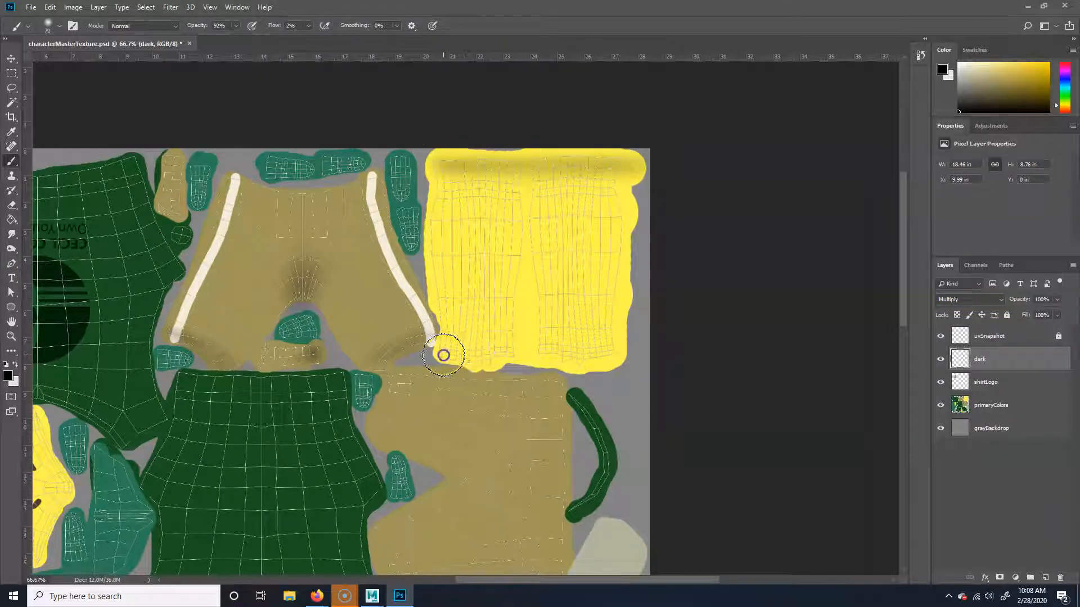
{"action": "left_click_drag", "start_coordinate": [525, 393], "coordinate": [612, 352]}
{"action": "left_click_drag", "start_coordinate": [460, 370], "coordinate": [551, 325]}
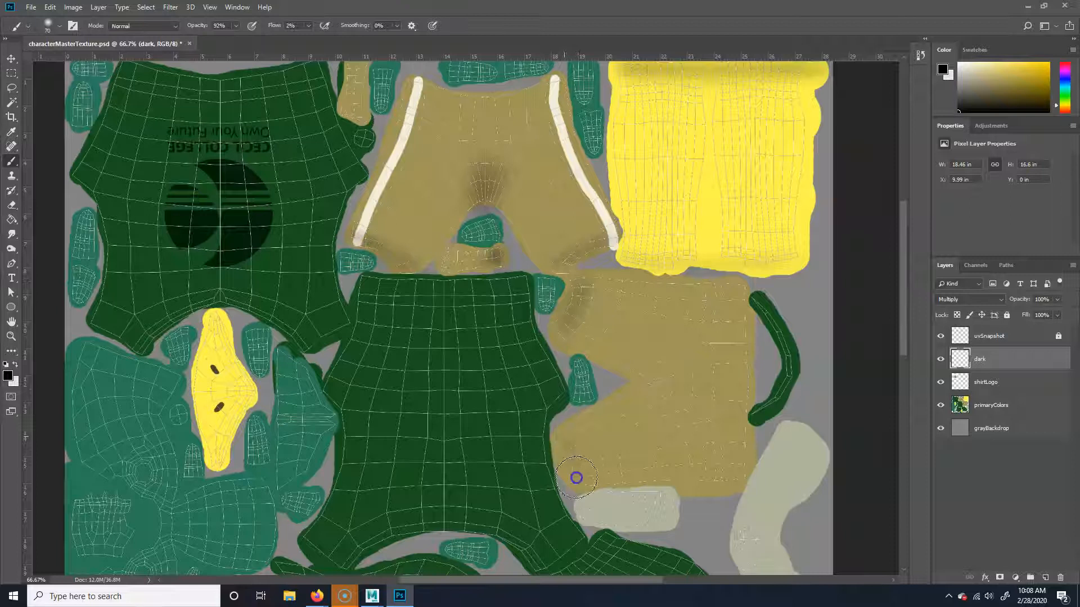
{"action": "left_click_drag", "start_coordinate": [711, 380], "coordinate": [630, 391]}
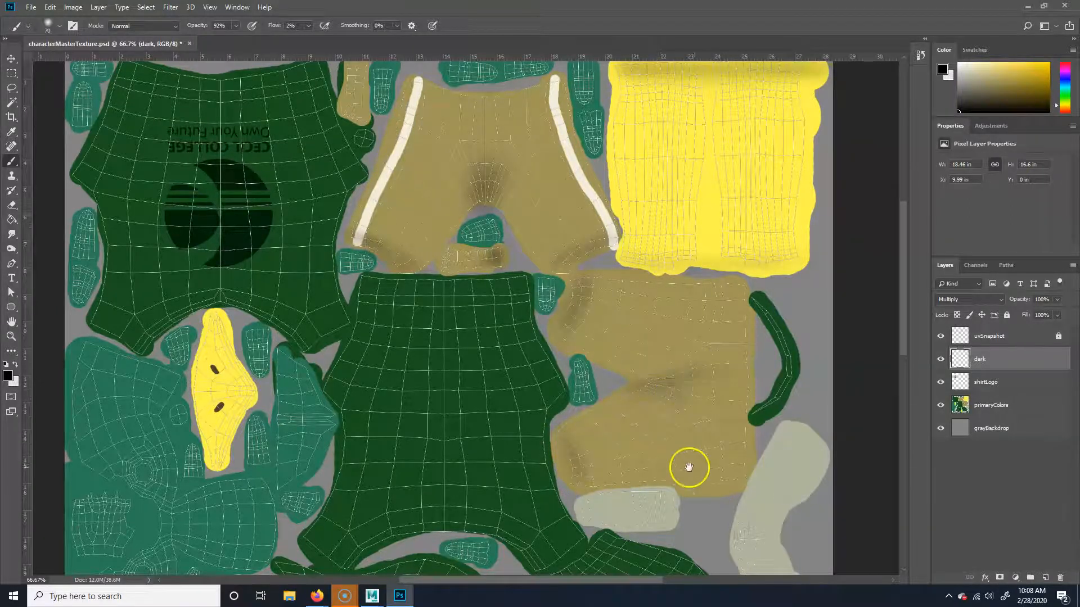
Shade the two oval pale gray pieces and the small teal piece beside the angled yellow piece
{"action": "left_click_drag", "start_coordinate": [668, 464], "coordinate": [721, 294]}
{"action": "mouse_move", "coordinate": [647, 341]}
{"action": "left_mouse_down"}
{"action": "mouse_move", "coordinate": [724, 339]}
{"action": "mouse_move", "coordinate": [718, 328]}
{"action": "mouse_move", "coordinate": [616, 332]}
{"action": "mouse_move", "coordinate": [672, 345]}
{"action": "mouse_move", "coordinate": [646, 347]}
{"action": "mouse_move", "coordinate": [635, 340]}
{"action": "mouse_move", "coordinate": [643, 333]}
{"action": "mouse_move", "coordinate": [635, 343]}
{"action": "mouse_move", "coordinate": [668, 345]}
{"action": "left_mouse_up"}
{"action": "mouse_move", "coordinate": [572, 272]}
{"action": "left_mouse_down"}
{"action": "mouse_move", "coordinate": [656, 145]}
{"action": "mouse_move", "coordinate": [569, 232]}
{"action": "mouse_move", "coordinate": [542, 186]}
{"action": "left_mouse_up"}
{"action": "mouse_move", "coordinate": [586, 414]}
{"action": "left_mouse_down"}
{"action": "mouse_move", "coordinate": [657, 422]}
{"action": "mouse_move", "coordinate": [606, 410]}
{"action": "mouse_move", "coordinate": [562, 427]}
{"action": "mouse_move", "coordinate": [580, 417]}
{"action": "mouse_move", "coordinate": [517, 478]}
{"action": "left_mouse_up"}
{"action": "left_click_drag", "start_coordinate": [325, 285], "coordinate": [380, 357]}
{"action": "left_click_drag", "start_coordinate": [451, 503], "coordinate": [457, 510]}
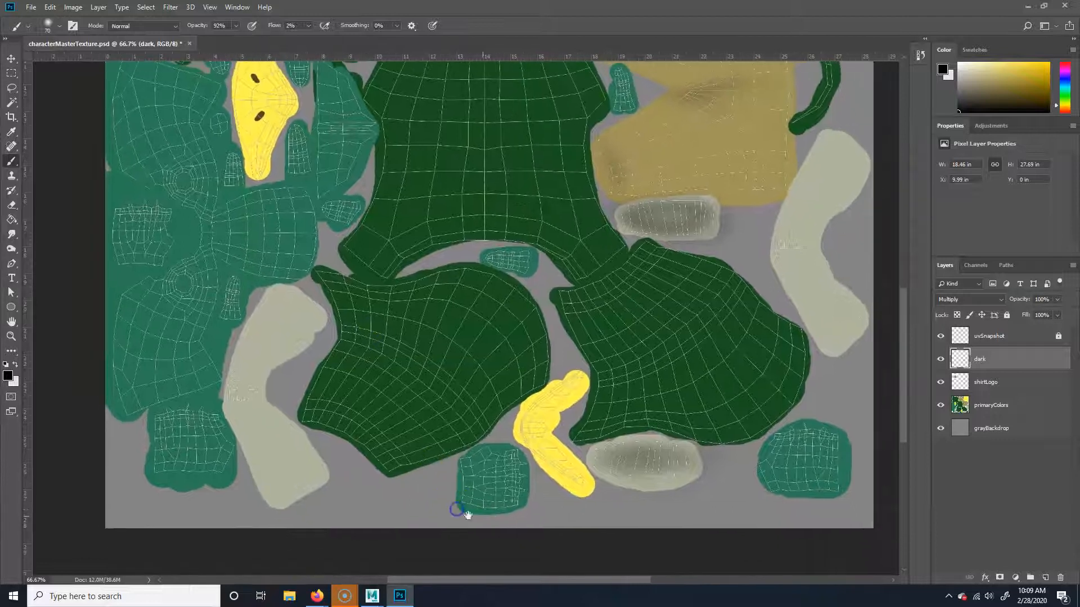
{"action": "left_click_drag", "start_coordinate": [484, 453], "coordinate": [507, 481]}
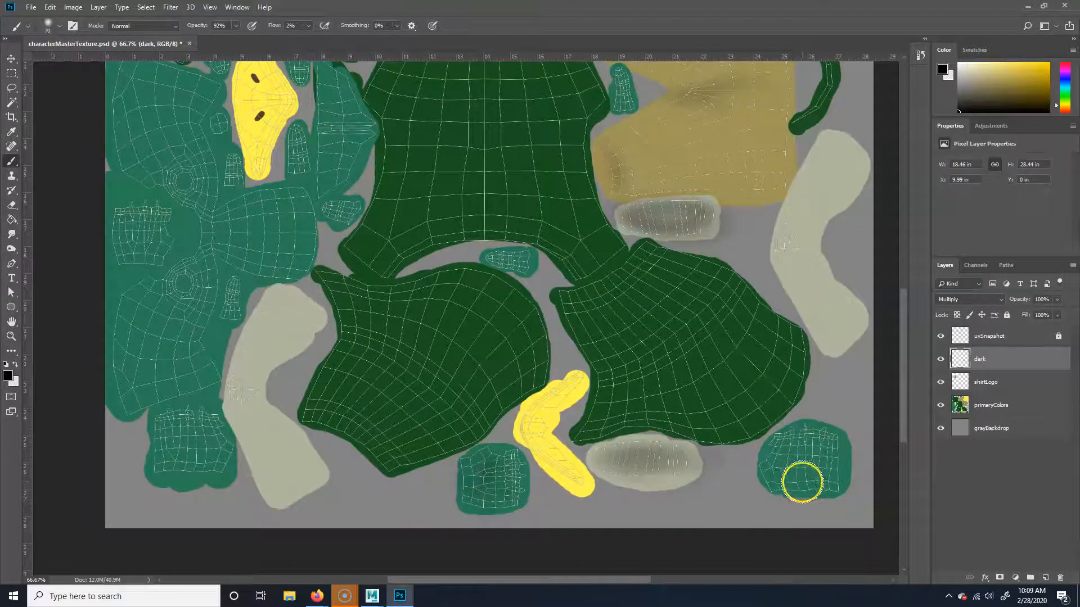
Darken the two eye rings and the dense mesh patch between them on the large teal head piece
{"action": "mouse_move", "coordinate": [364, 364]}
{"action": "left_mouse_down"}
{"action": "mouse_move", "coordinate": [372, 490]}
{"action": "mouse_move", "coordinate": [441, 579]}
{"action": "mouse_move", "coordinate": [414, 535]}
{"action": "mouse_move", "coordinate": [429, 429]}
{"action": "left_mouse_up"}
{"action": "mouse_move", "coordinate": [193, 357]}
{"action": "left_mouse_down"}
{"action": "mouse_move", "coordinate": [250, 346]}
{"action": "mouse_move", "coordinate": [201, 384]}
{"action": "mouse_move", "coordinate": [189, 385]}
{"action": "mouse_move", "coordinate": [181, 355]}
{"action": "mouse_move", "coordinate": [323, 354]}
{"action": "mouse_move", "coordinate": [314, 334]}
{"action": "mouse_move", "coordinate": [288, 352]}
{"action": "mouse_move", "coordinate": [309, 378]}
{"action": "mouse_move", "coordinate": [295, 341]}
{"action": "mouse_move", "coordinate": [354, 285]}
{"action": "mouse_move", "coordinate": [355, 294]}
{"action": "mouse_move", "coordinate": [341, 283]}
{"action": "mouse_move", "coordinate": [334, 297]}
{"action": "mouse_move", "coordinate": [351, 307]}
{"action": "mouse_move", "coordinate": [345, 272]}
{"action": "mouse_move", "coordinate": [336, 420]}
{"action": "mouse_move", "coordinate": [361, 389]}
{"action": "left_mouse_up"}
{"action": "mouse_move", "coordinate": [464, 318]}
{"action": "left_mouse_down"}
{"action": "mouse_move", "coordinate": [471, 336]}
{"action": "mouse_move", "coordinate": [456, 375]}
{"action": "mouse_move", "coordinate": [458, 311]}
{"action": "mouse_move", "coordinate": [443, 384]}
{"action": "left_mouse_up"}
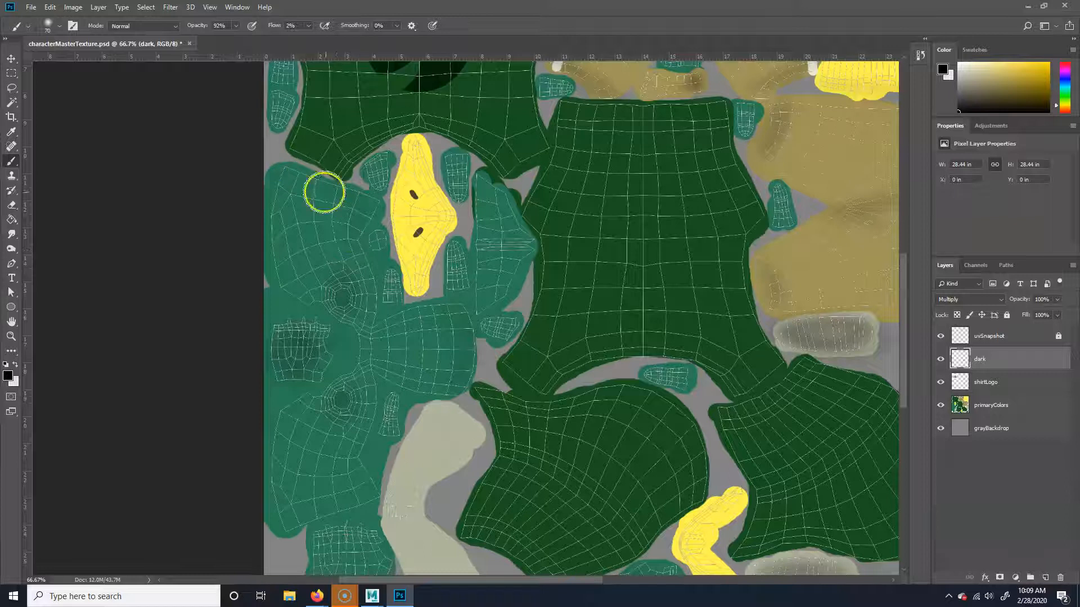
{"action": "left_click_drag", "start_coordinate": [280, 485], "coordinate": [288, 509]}
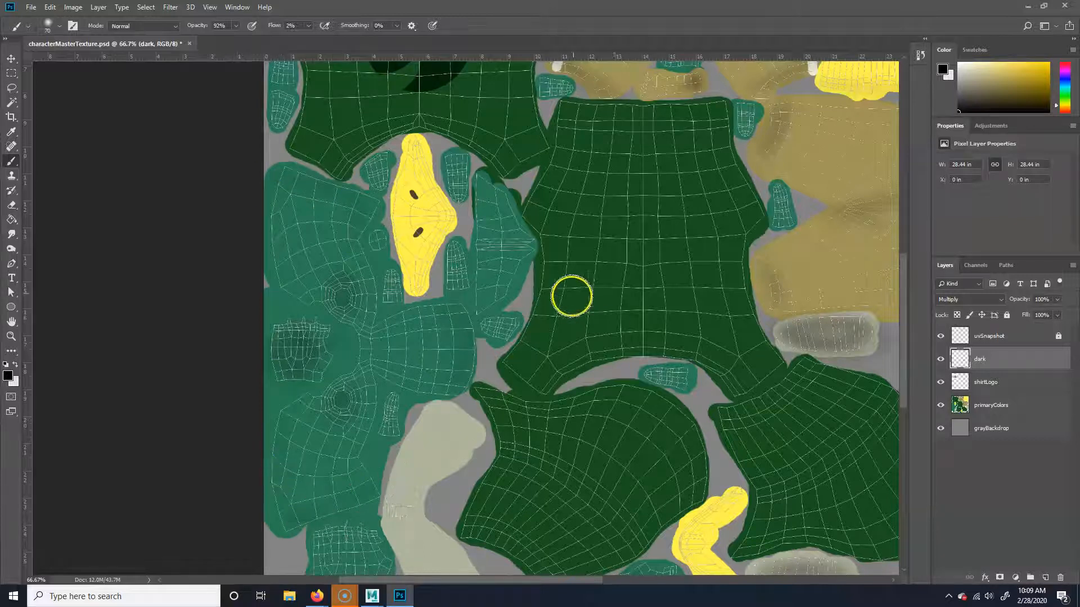
Enlarge the brush to 150 px and softly shade the central green shirt panel
{"action": "left_click_drag", "start_coordinate": [562, 276], "coordinate": [492, 336]}
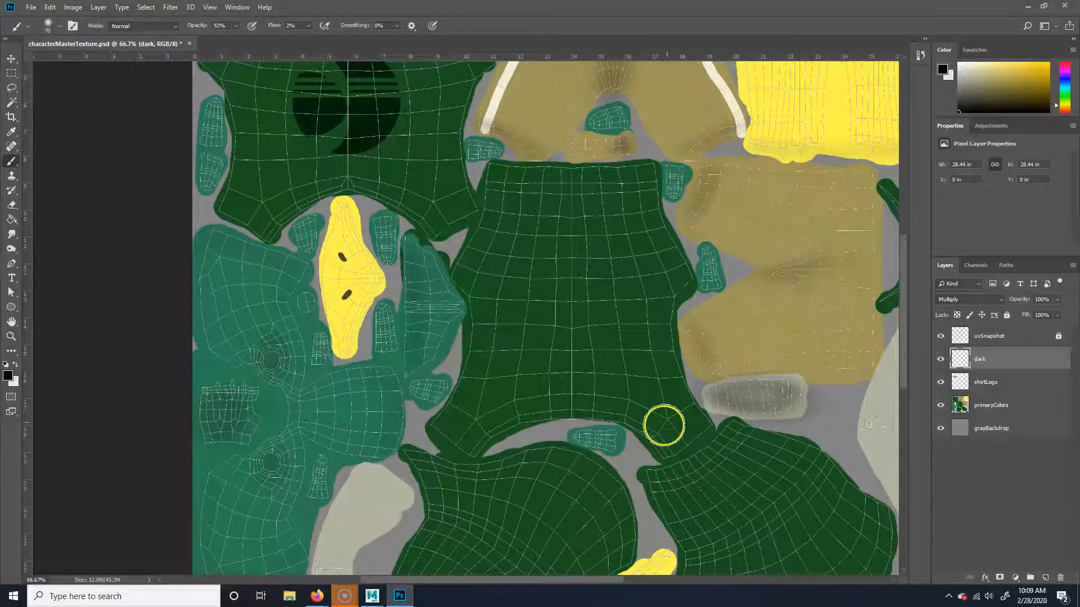
{"action": "left_click_drag", "start_coordinate": [663, 424], "coordinate": [626, 395]}
{"action": "key", "text": "bracketright"}
{"action": "key", "text": "bracketright"}
{"action": "key", "text": "bracketright"}
{"action": "key", "text": "bracketright"}
{"action": "key", "text": "bracketright"}
{"action": "left_click_drag", "start_coordinate": [482, 173], "coordinate": [620, 186]}
{"action": "left_click_drag", "start_coordinate": [450, 196], "coordinate": [599, 189]}
{"action": "mouse_move", "coordinate": [525, 325]}
{"action": "left_mouse_down"}
{"action": "mouse_move", "coordinate": [547, 224]}
{"action": "mouse_move", "coordinate": [559, 379]}
{"action": "mouse_move", "coordinate": [567, 258]}
{"action": "mouse_move", "coordinate": [489, 205]}
{"action": "mouse_move", "coordinate": [646, 191]}
{"action": "mouse_move", "coordinate": [532, 241]}
{"action": "mouse_move", "coordinate": [535, 301]}
{"action": "mouse_move", "coordinate": [602, 336]}
{"action": "mouse_move", "coordinate": [474, 349]}
{"action": "mouse_move", "coordinate": [596, 353]}
{"action": "mouse_move", "coordinate": [477, 389]}
{"action": "mouse_move", "coordinate": [540, 315]}
{"action": "left_mouse_up"}
{"action": "mouse_move", "coordinate": [471, 235]}
{"action": "left_mouse_down"}
{"action": "mouse_move", "coordinate": [524, 316]}
{"action": "mouse_move", "coordinate": [546, 381]}
{"action": "mouse_move", "coordinate": [451, 66]}
{"action": "mouse_move", "coordinate": [467, 159]}
{"action": "mouse_move", "coordinate": [388, 103]}
{"action": "mouse_move", "coordinate": [283, 219]}
{"action": "mouse_move", "coordinate": [494, 154]}
{"action": "mouse_move", "coordinate": [309, 101]}
{"action": "mouse_move", "coordinate": [325, 137]}
{"action": "mouse_move", "coordinate": [479, 236]}
{"action": "left_mouse_up"}
Set the brush size to 70 px and softly shade the two curved pale gray pieces
{"action": "mouse_move", "coordinate": [689, 401]}
{"action": "left_mouse_down"}
{"action": "mouse_move", "coordinate": [667, 395]}
{"action": "mouse_move", "coordinate": [361, 147]}
{"action": "left_mouse_up"}
{"action": "left_click_drag", "start_coordinate": [459, 318], "coordinate": [505, 299]}
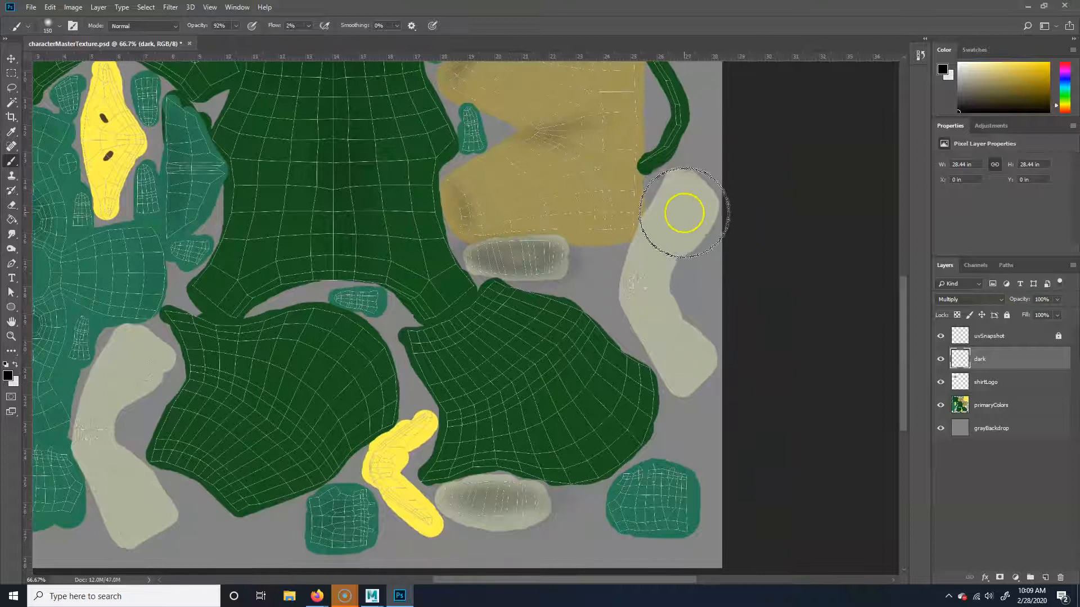
{"action": "key", "text": "bracketright"}
{"action": "key", "text": "bracketright"}
{"action": "key", "text": "bracketright"}
{"action": "key", "text": "bracketright"}
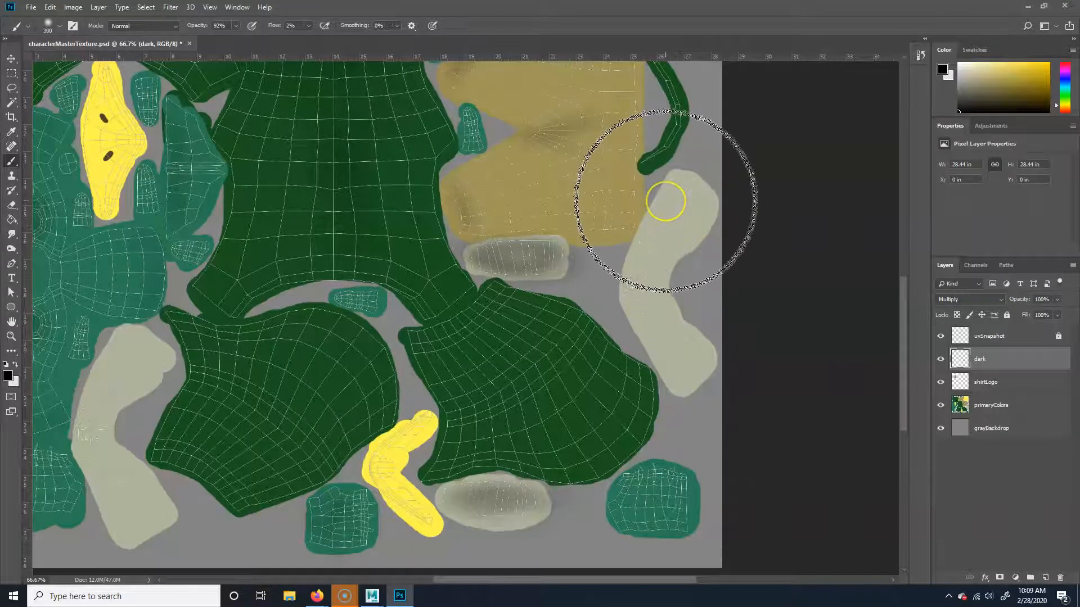
{"action": "key", "text": "bracketleft"}
{"action": "key", "text": "bracketleft"}
{"action": "key", "text": "bracketleft"}
{"action": "key", "text": "bracketleft"}
{"action": "key", "text": "bracketleft"}
{"action": "key", "text": "bracketleft"}
{"action": "key", "text": "bracketleft"}
{"action": "key", "text": "bracketleft"}
{"action": "left_click_drag", "start_coordinate": [667, 194], "coordinate": [669, 185]}
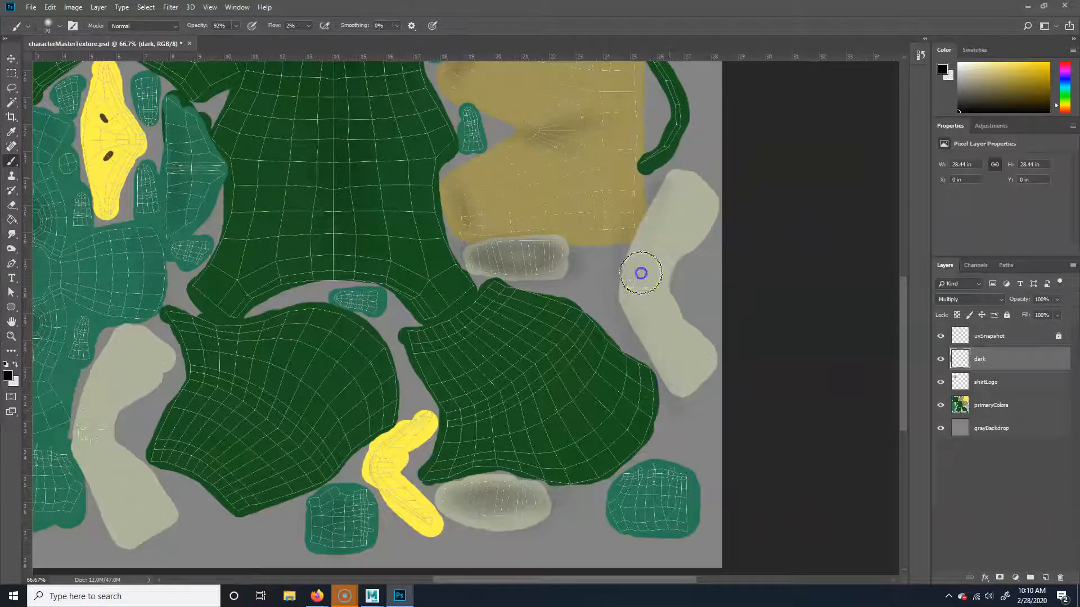
{"action": "left_click_drag", "start_coordinate": [275, 490], "coordinate": [504, 430]}
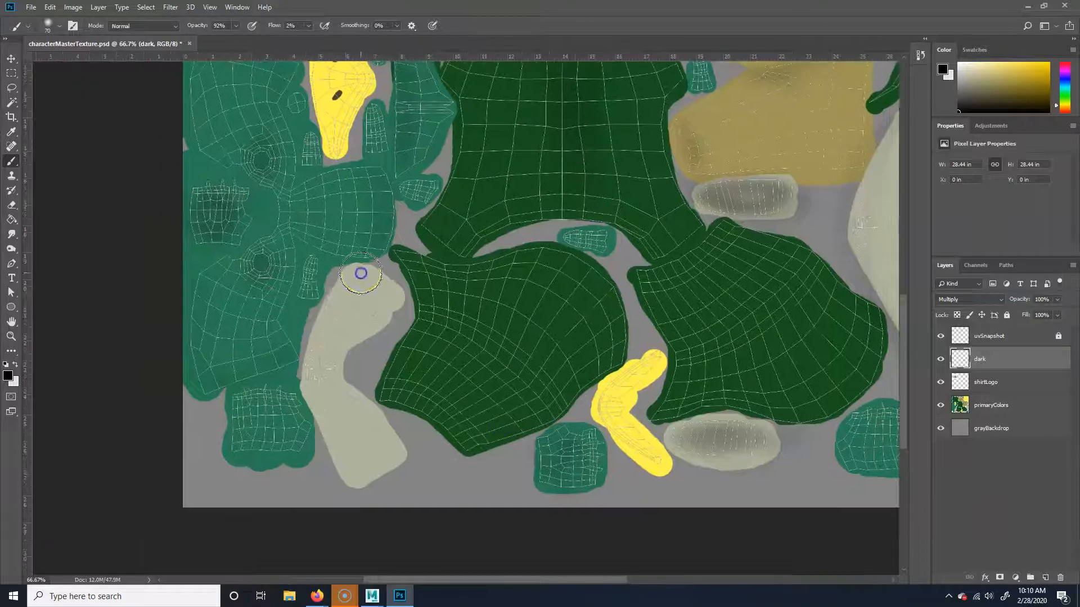
Enlarge the brush to 125 px and shade the folds of the two large fan-shaped green pieces
{"action": "left_click_drag", "start_coordinate": [525, 339], "coordinate": [469, 455]}
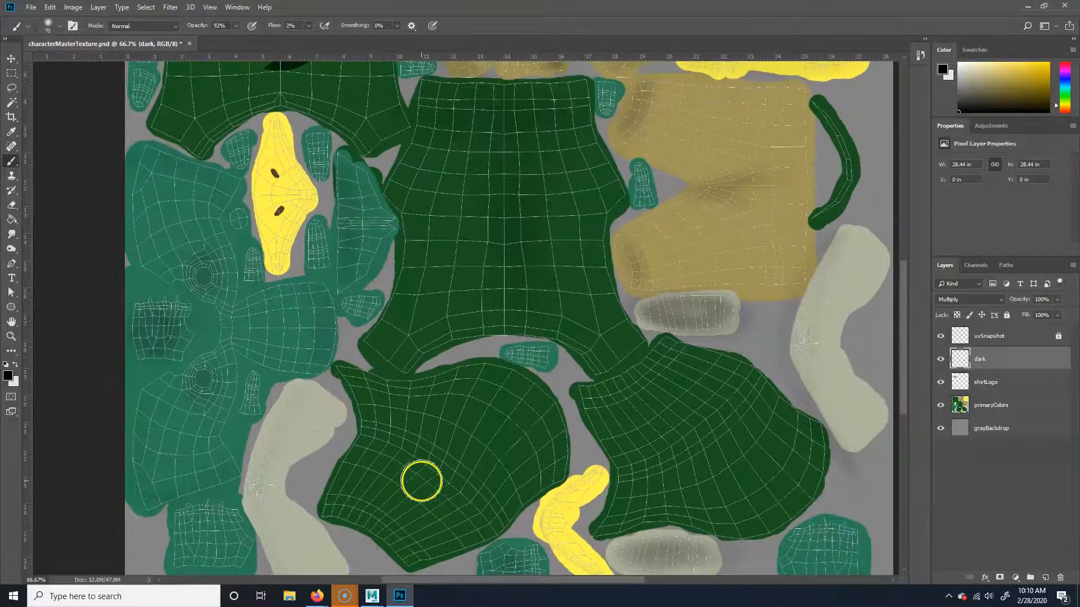
{"action": "key", "text": "bracketright"}
{"action": "key", "text": "bracketright"}
{"action": "key", "text": "bracketright"}
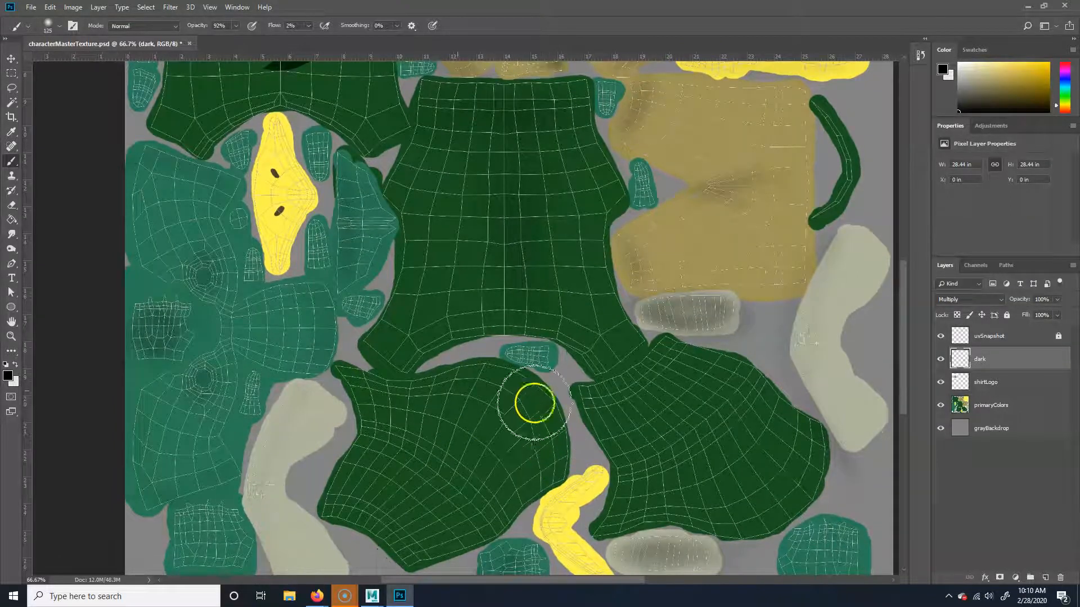
{"action": "mouse_move", "coordinate": [439, 427]}
{"action": "left_mouse_down"}
{"action": "mouse_move", "coordinate": [391, 497]}
{"action": "mouse_move", "coordinate": [430, 391]}
{"action": "mouse_move", "coordinate": [372, 513]}
{"action": "mouse_move", "coordinate": [400, 375]}
{"action": "mouse_move", "coordinate": [372, 488]}
{"action": "mouse_move", "coordinate": [394, 496]}
{"action": "mouse_move", "coordinate": [447, 372]}
{"action": "mouse_move", "coordinate": [387, 519]}
{"action": "mouse_move", "coordinate": [417, 389]}
{"action": "mouse_move", "coordinate": [359, 500]}
{"action": "mouse_move", "coordinate": [407, 386]}
{"action": "mouse_move", "coordinate": [365, 502]}
{"action": "left_mouse_up"}
{"action": "mouse_move", "coordinate": [413, 457]}
{"action": "left_mouse_down"}
{"action": "mouse_move", "coordinate": [387, 463]}
{"action": "mouse_move", "coordinate": [397, 489]}
{"action": "left_mouse_up"}
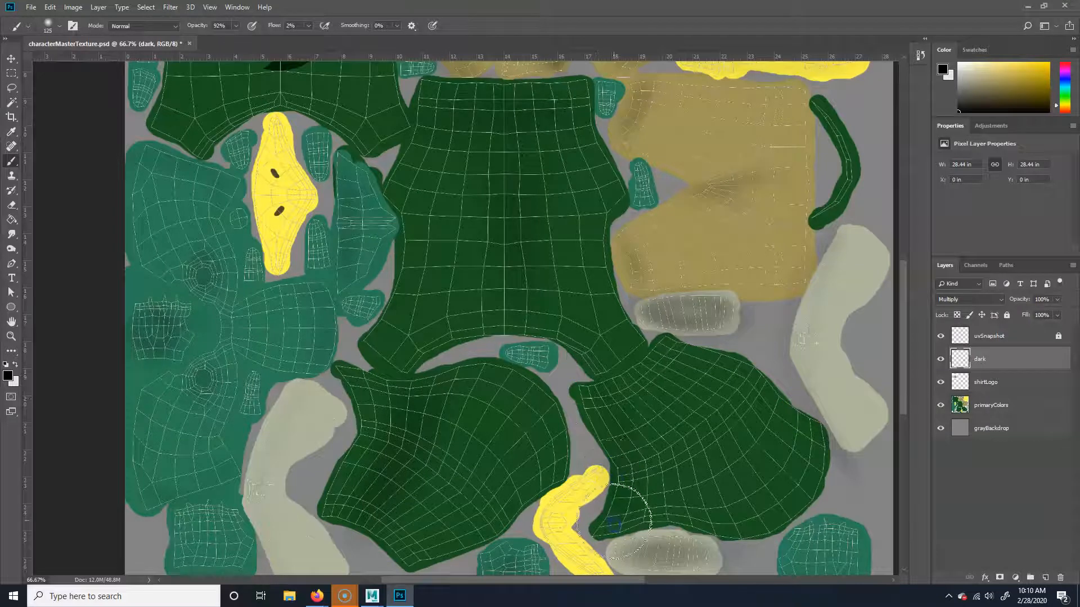
{"action": "mouse_move", "coordinate": [395, 386]}
{"action": "left_mouse_down"}
{"action": "mouse_move", "coordinate": [371, 472]}
{"action": "mouse_move", "coordinate": [367, 414]}
{"action": "mouse_move", "coordinate": [349, 492]}
{"action": "mouse_move", "coordinate": [359, 482]}
{"action": "left_mouse_up"}
{"action": "mouse_move", "coordinate": [720, 371]}
{"action": "left_mouse_down"}
{"action": "mouse_move", "coordinate": [769, 399]}
{"action": "mouse_move", "coordinate": [763, 417]}
{"action": "mouse_move", "coordinate": [835, 483]}
{"action": "left_mouse_up"}
{"action": "left_click_drag", "start_coordinate": [687, 361], "coordinate": [840, 497]}
{"action": "mouse_move", "coordinate": [395, 391]}
{"action": "left_mouse_down"}
{"action": "mouse_move", "coordinate": [361, 400]}
{"action": "mouse_move", "coordinate": [528, 484]}
{"action": "mouse_move", "coordinate": [463, 535]}
{"action": "mouse_move", "coordinate": [562, 474]}
{"action": "left_mouse_up"}
Reduce the brush size and shade the angled yellow piece and the edges of the yellow beak piece
{"action": "key", "text": "bracketleft"}
{"action": "key", "text": "bracketleft"}
{"action": "key", "text": "bracketleft"}
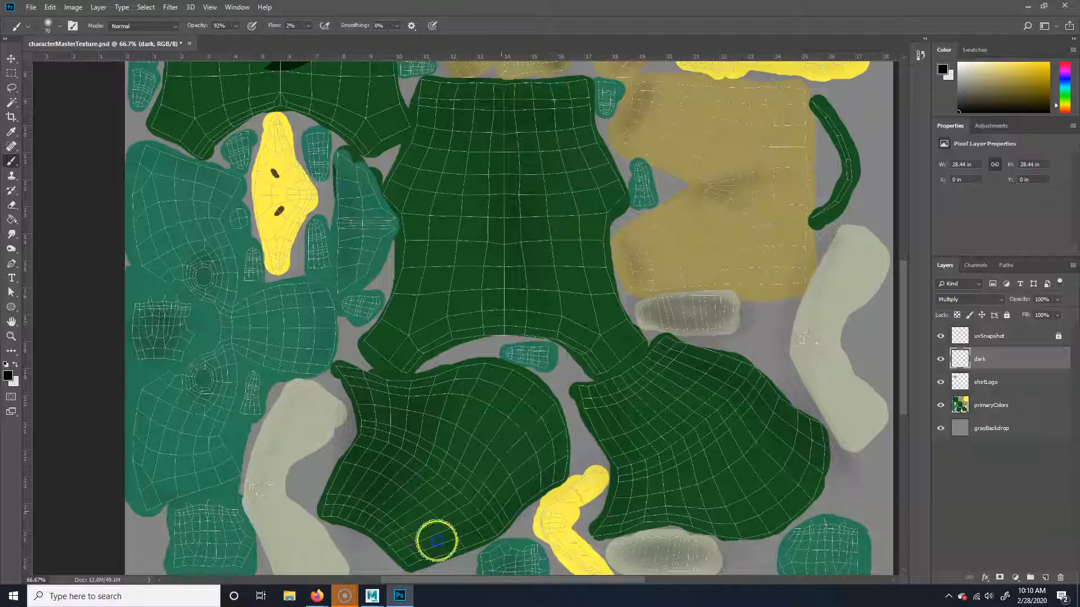
{"action": "mouse_move", "coordinate": [575, 487]}
{"action": "left_mouse_down"}
{"action": "mouse_move", "coordinate": [553, 524]}
{"action": "mouse_move", "coordinate": [568, 501]}
{"action": "left_mouse_up"}
{"action": "left_click", "coordinate": [315, 259]}
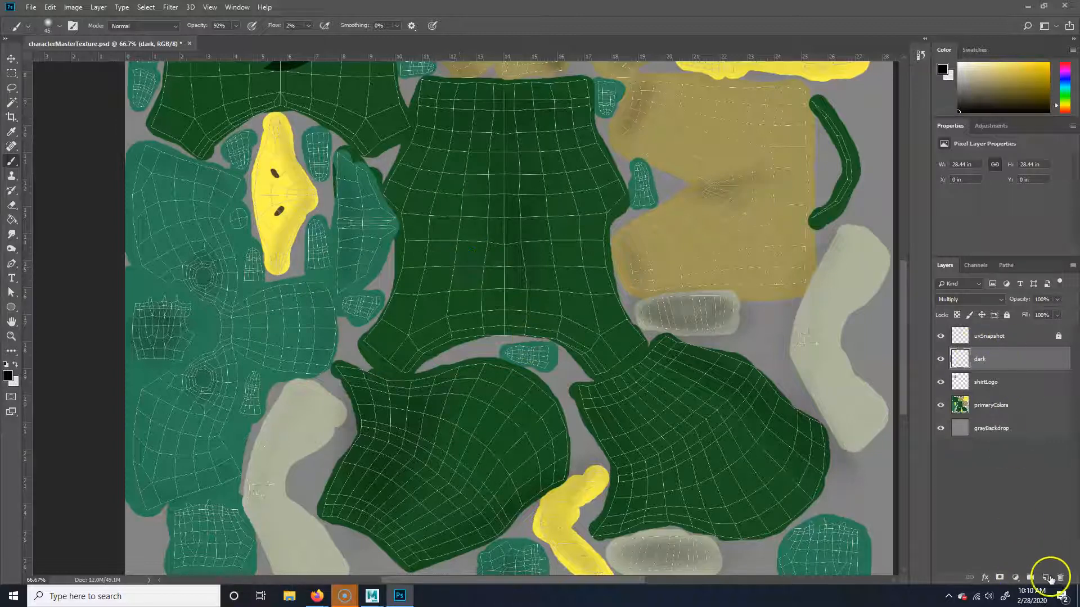
Add a layer named light above the dark layer and paint soft white highlights on the central green shirt panel
{"action": "left_click", "coordinate": [1047, 578]}
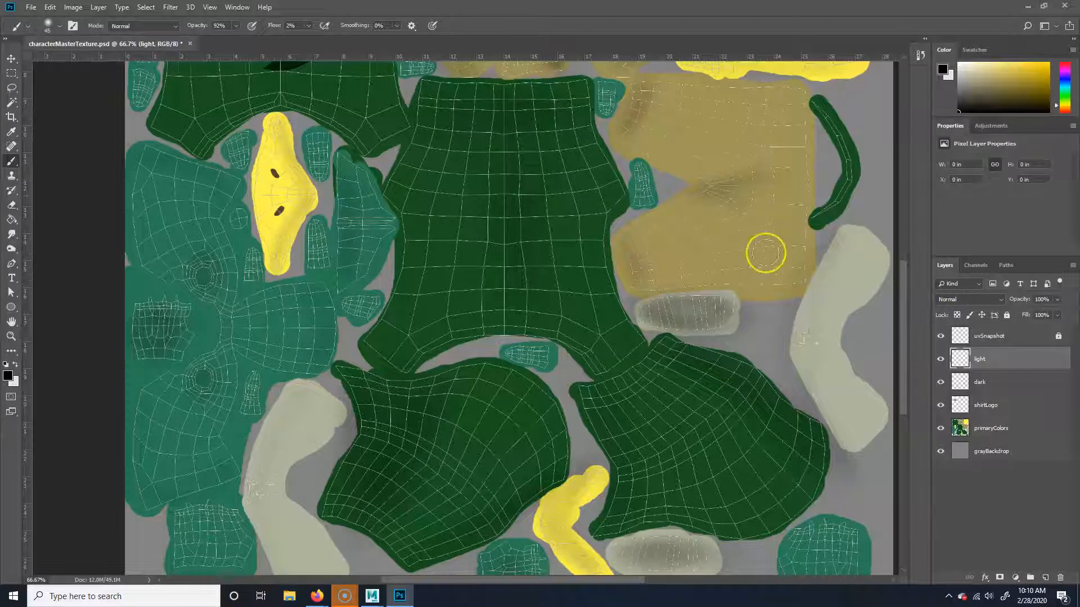
{"action": "mouse_move", "coordinate": [550, 236]}
{"action": "left_mouse_down"}
{"action": "mouse_move", "coordinate": [528, 305]}
{"action": "mouse_move", "coordinate": [566, 386]}
{"action": "left_mouse_up"}
{"action": "key", "text": "bracketright"}
{"action": "key", "text": "bracketright"}
{"action": "key", "text": "bracketright"}
{"action": "key", "text": "bracketright"}
{"action": "key", "text": "bracketright"}
{"action": "key", "text": "bracketright"}
{"action": "mouse_move", "coordinate": [554, 340]}
{"action": "left_mouse_down"}
{"action": "mouse_move", "coordinate": [546, 273]}
{"action": "mouse_move", "coordinate": [561, 350]}
{"action": "mouse_move", "coordinate": [435, 304]}
{"action": "mouse_move", "coordinate": [411, 360]}
{"action": "mouse_move", "coordinate": [439, 259]}
{"action": "left_mouse_up"}
Paint soft white highlights on the teal head piece, using a smaller brush around the eye rings
{"action": "key", "text": "bracketright"}
{"action": "key", "text": "bracketright"}
{"action": "key", "text": "bracketleft"}
{"action": "key", "text": "bracketleft"}
{"action": "key", "text": "bracketleft"}
{"action": "mouse_move", "coordinate": [264, 394]}
{"action": "left_mouse_down"}
{"action": "mouse_move", "coordinate": [223, 363]}
{"action": "mouse_move", "coordinate": [224, 402]}
{"action": "mouse_move", "coordinate": [251, 386]}
{"action": "mouse_move", "coordinate": [231, 384]}
{"action": "mouse_move", "coordinate": [244, 403]}
{"action": "mouse_move", "coordinate": [274, 391]}
{"action": "mouse_move", "coordinate": [283, 369]}
{"action": "mouse_move", "coordinate": [211, 402]}
{"action": "mouse_move", "coordinate": [183, 375]}
{"action": "mouse_move", "coordinate": [167, 289]}
{"action": "mouse_move", "coordinate": [139, 280]}
{"action": "mouse_move", "coordinate": [154, 334]}
{"action": "mouse_move", "coordinate": [152, 247]}
{"action": "mouse_move", "coordinate": [185, 478]}
{"action": "mouse_move", "coordinate": [152, 498]}
{"action": "left_mouse_up"}
{"action": "key", "text": "bracketleft"}
{"action": "key", "text": "bracketleft"}
{"action": "key", "text": "bracketleft"}
{"action": "key", "text": "bracketleft"}
{"action": "key", "text": "bracketleft"}
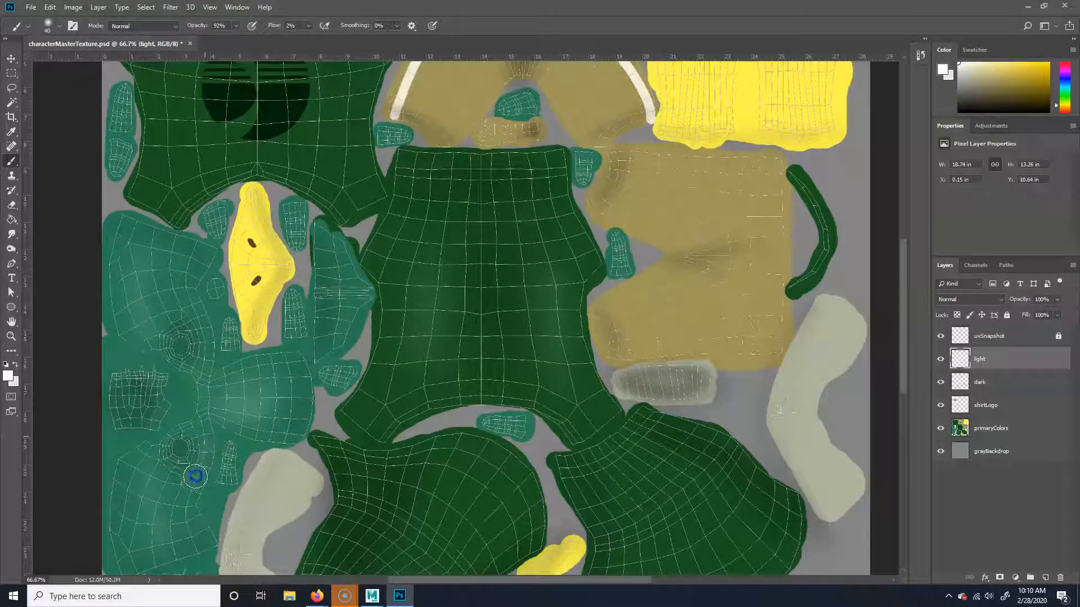
{"action": "left_click_drag", "start_coordinate": [215, 342], "coordinate": [203, 338]}
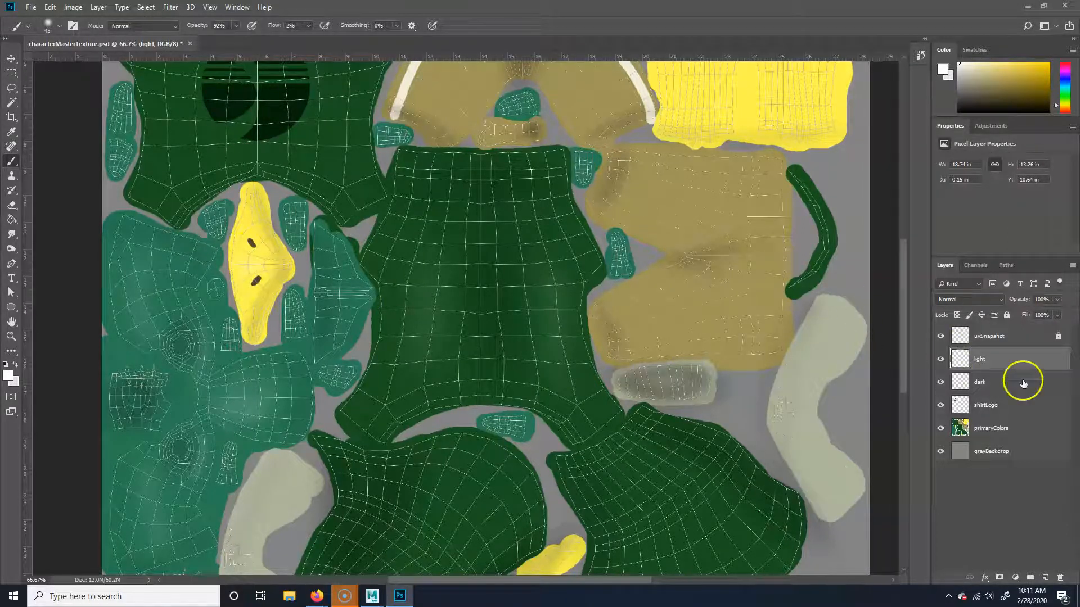
Set the light layer's blending mode to Screen
{"action": "left_click", "coordinate": [995, 385]}
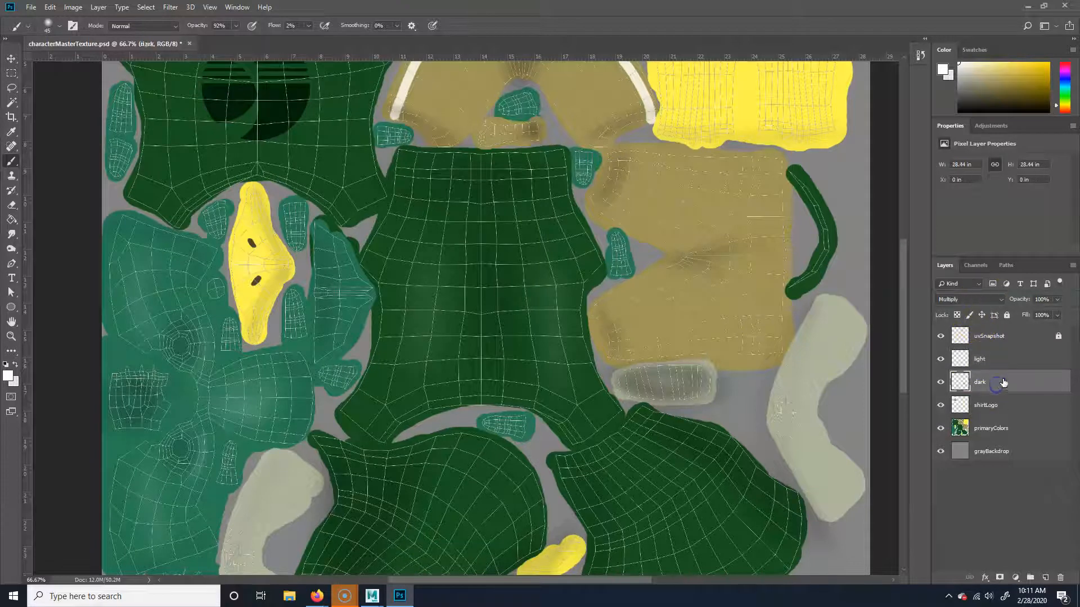
{"action": "left_click", "coordinate": [996, 356]}
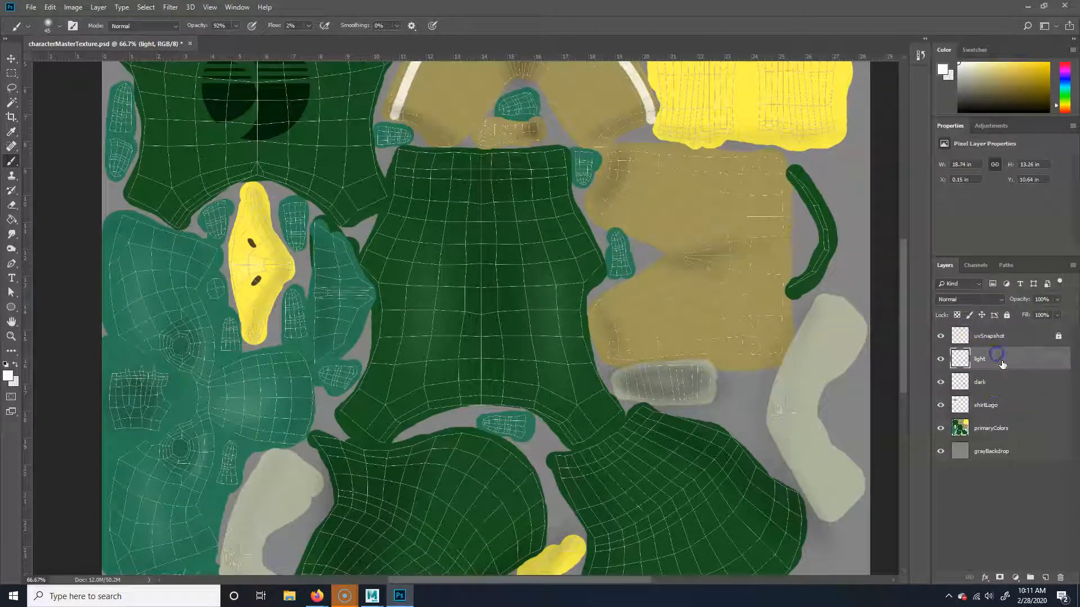
{"action": "left_click", "coordinate": [978, 299]}
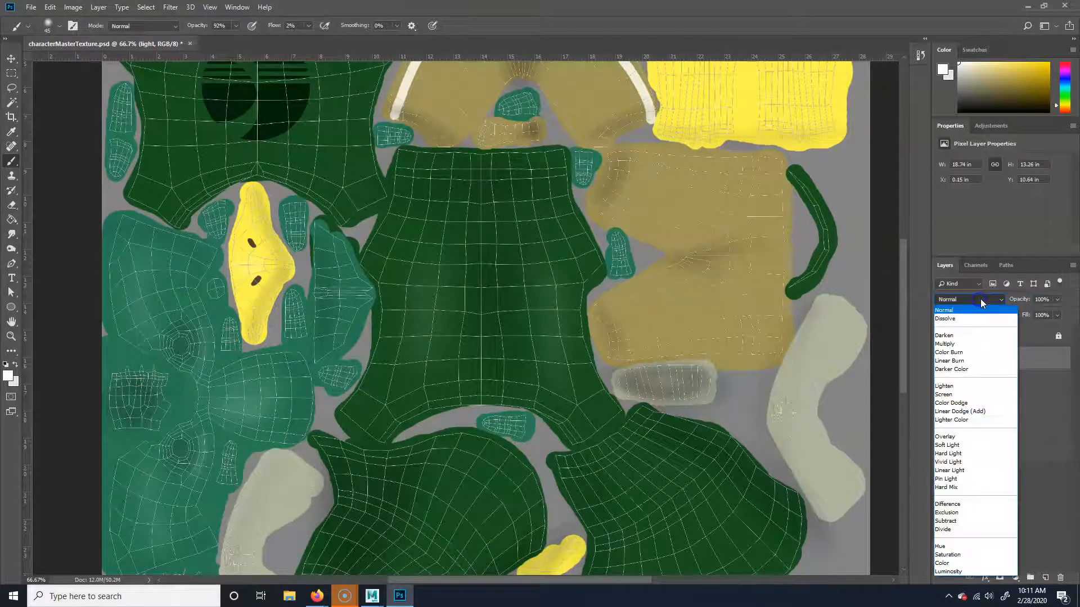
{"action": "left_click", "coordinate": [974, 395]}
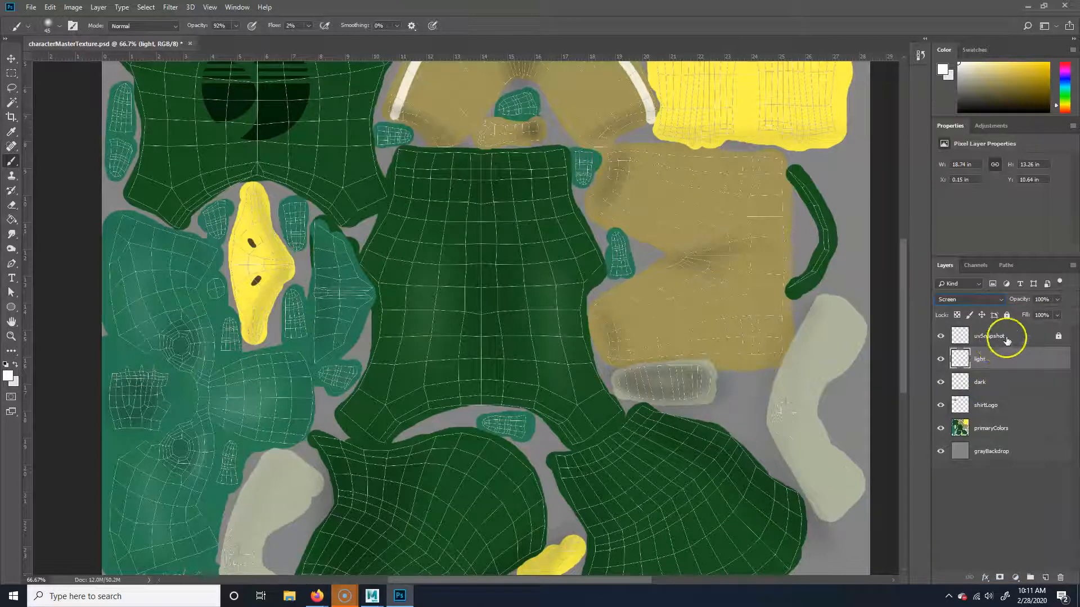
Paint soft white highlights on the curved grey piece and, with a larger brush, on the green sleeve piece
{"action": "left_click_drag", "start_coordinate": [733, 429], "coordinate": [710, 344]}
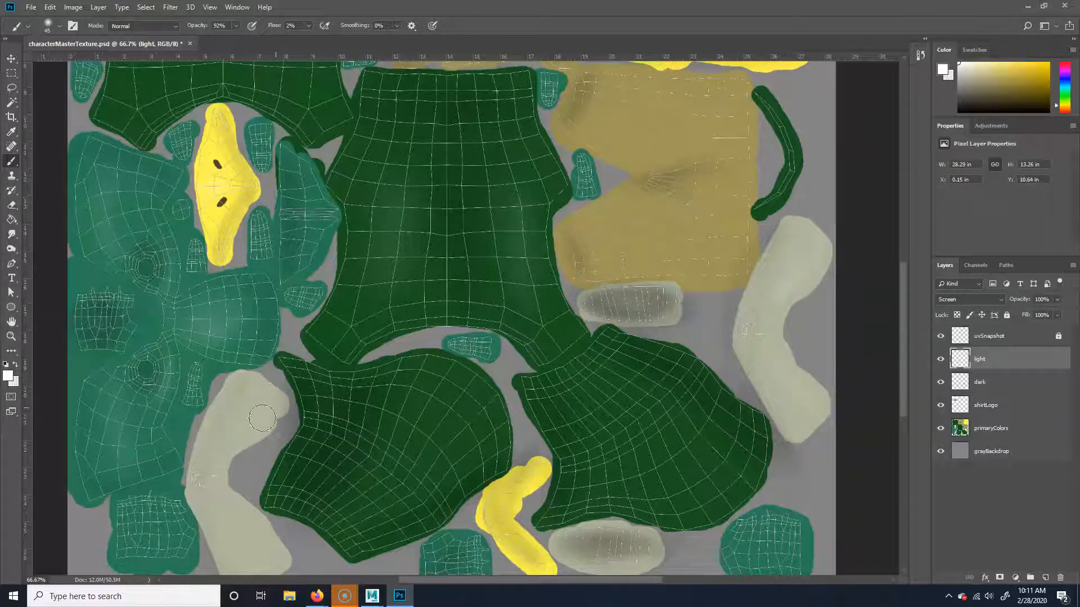
{"action": "left_click_drag", "start_coordinate": [232, 504], "coordinate": [253, 556]}
{"action": "key", "text": "bracketright"}
{"action": "key", "text": "bracketright"}
{"action": "key", "text": "bracketright"}
{"action": "key", "text": "bracketright"}
{"action": "key", "text": "bracketright"}
{"action": "key", "text": "bracketright"}
{"action": "mouse_move", "coordinate": [465, 396]}
{"action": "left_mouse_down"}
{"action": "mouse_move", "coordinate": [416, 456]}
{"action": "mouse_move", "coordinate": [339, 510]}
{"action": "left_mouse_up"}
{"action": "key", "text": "bracketright"}
{"action": "key", "text": "bracketright"}
{"action": "key", "text": "bracketright"}
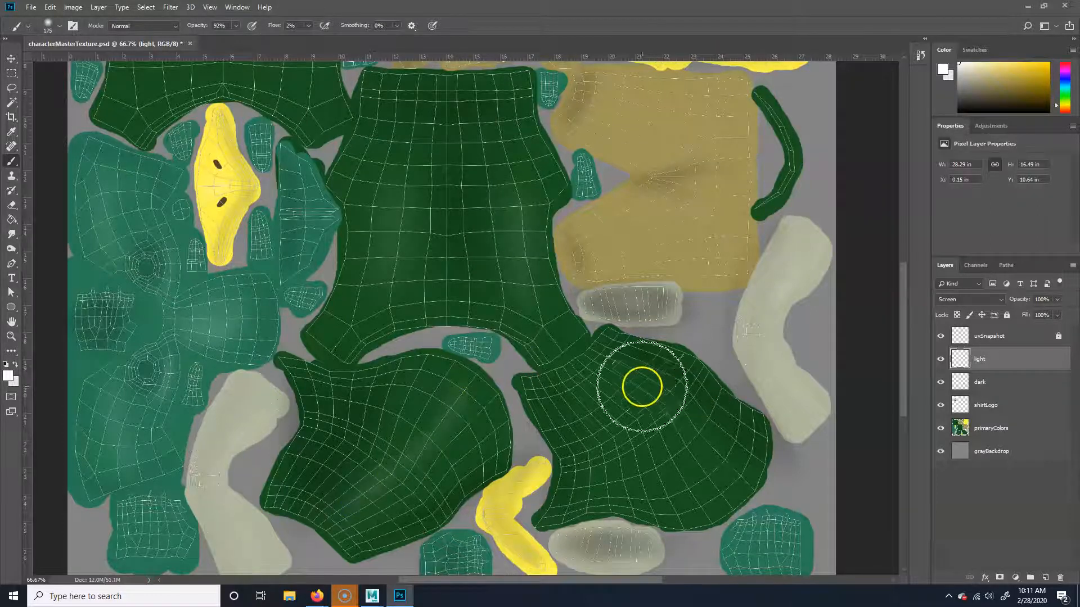
Paint soft white highlights on the green shirt piece that carries the logo
{"action": "left_click_drag", "start_coordinate": [330, 209], "coordinate": [477, 415]}
{"action": "mouse_move", "coordinate": [403, 262]}
{"action": "left_mouse_down"}
{"action": "mouse_move", "coordinate": [280, 263]}
{"action": "mouse_move", "coordinate": [386, 171]}
{"action": "mouse_move", "coordinate": [375, 291]}
{"action": "left_mouse_up"}
{"action": "left_click_drag", "start_coordinate": [591, 319], "coordinate": [453, 416]}
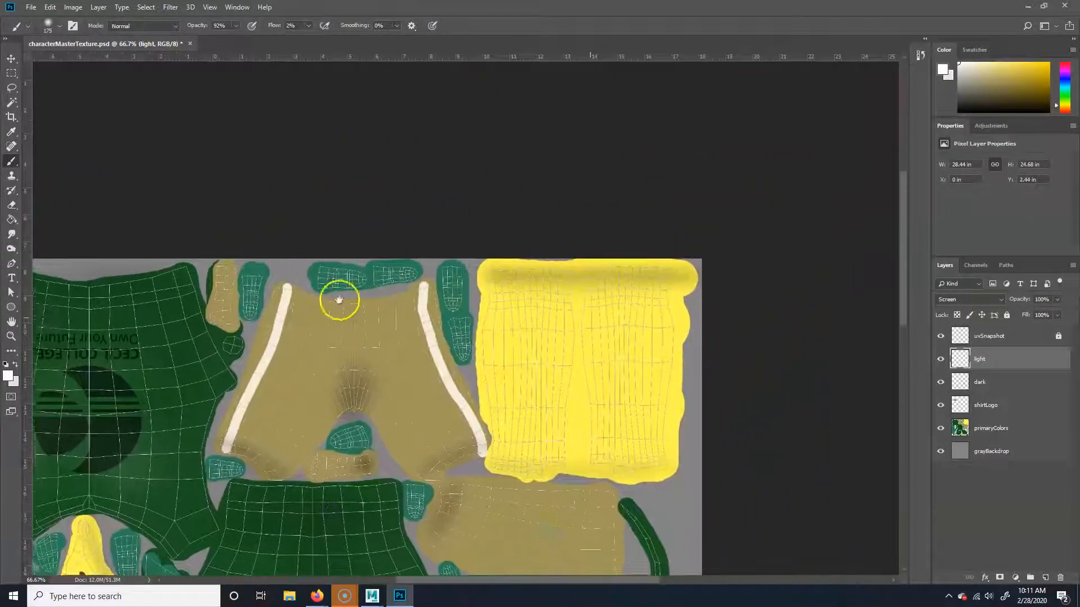
Paint soft white highlights on both tan shorts pieces, starting with a smaller brush and enlarging it to 125 for the lower piece
{"action": "left_click_drag", "start_coordinate": [288, 448], "coordinate": [406, 360]}
{"action": "key", "text": "["}
{"action": "key", "text": "["}
{"action": "key", "text": "["}
{"action": "key", "text": "["}
{"action": "key", "text": "["}
{"action": "left_click_drag", "start_coordinate": [359, 298], "coordinate": [328, 385]}
{"action": "mouse_move", "coordinate": [358, 251]}
{"action": "left_mouse_down"}
{"action": "mouse_move", "coordinate": [453, 319]}
{"action": "mouse_move", "coordinate": [487, 369]}
{"action": "mouse_move", "coordinate": [475, 373]}
{"action": "left_mouse_up"}
{"action": "key", "text": "]"}
{"action": "key", "text": "]"}
{"action": "key", "text": "]"}
{"action": "mouse_move", "coordinate": [584, 506]}
{"action": "left_mouse_down"}
{"action": "mouse_move", "coordinate": [593, 371]}
{"action": "mouse_move", "coordinate": [563, 366]}
{"action": "mouse_move", "coordinate": [696, 412]}
{"action": "left_mouse_up"}
{"action": "left_click_drag", "start_coordinate": [659, 459], "coordinate": [655, 396]}
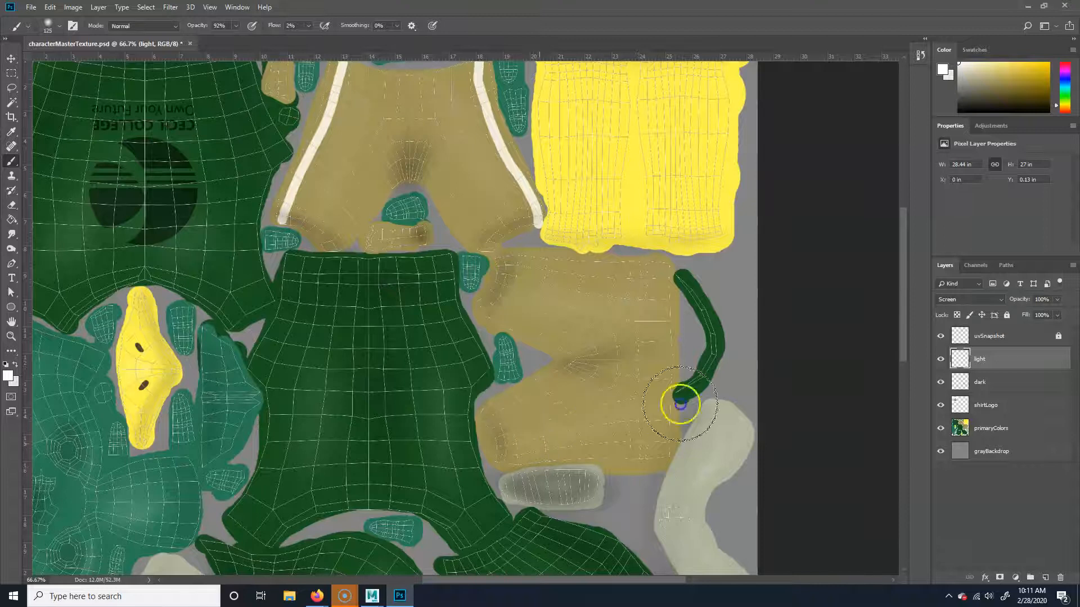
Reduce the brush size to 70 and paint soft vertical white highlights on the yellow leg piece
{"action": "left_click_drag", "start_coordinate": [642, 441], "coordinate": [634, 503]}
{"action": "left_click_drag", "start_coordinate": [616, 179], "coordinate": [605, 291]}
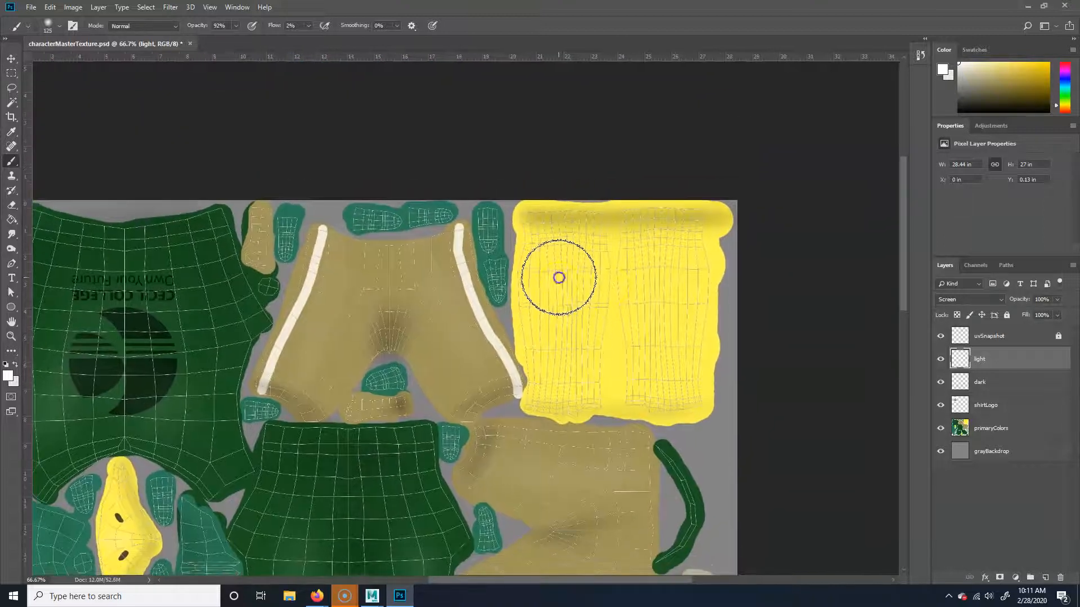
{"action": "key", "text": "["}
{"action": "key", "text": "["}
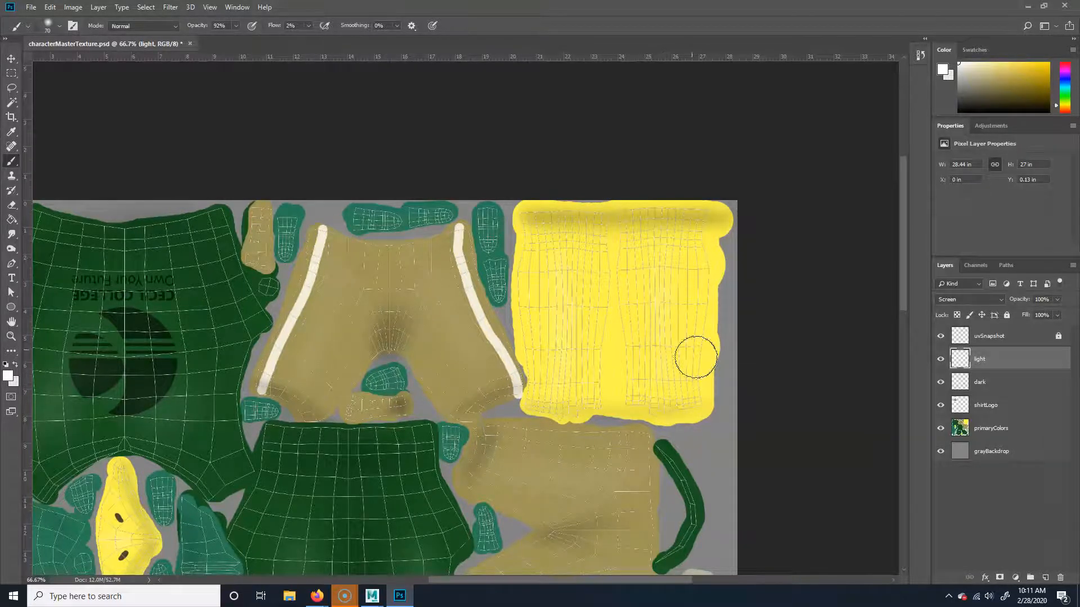
{"action": "mouse_move", "coordinate": [515, 504]}
{"action": "left_mouse_down"}
{"action": "mouse_move", "coordinate": [513, 209]}
{"action": "mouse_move", "coordinate": [608, 161]}
{"action": "mouse_move", "coordinate": [641, 221]}
{"action": "mouse_move", "coordinate": [626, 401]}
{"action": "mouse_move", "coordinate": [579, 440]}
{"action": "mouse_move", "coordinate": [574, 468]}
{"action": "left_mouse_up"}
{"action": "left_click_drag", "start_coordinate": [497, 332], "coordinate": [518, 405]}
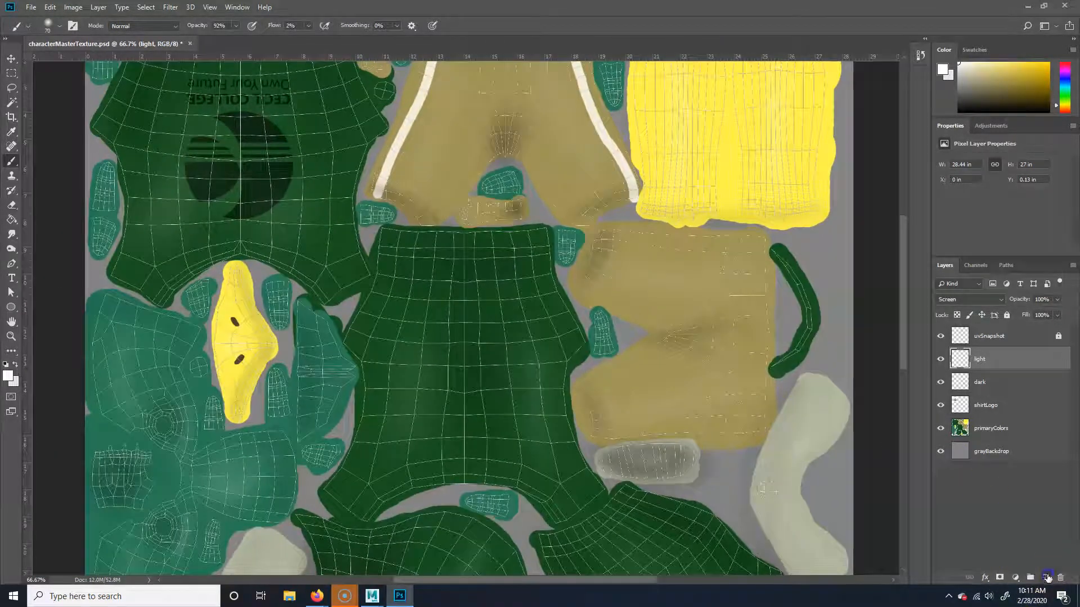
Add a layer named rosiness above the light layer and choose orange as the painting color
{"action": "left_click", "coordinate": [1047, 578]}
{"action": "left_click", "coordinate": [981, 363]}
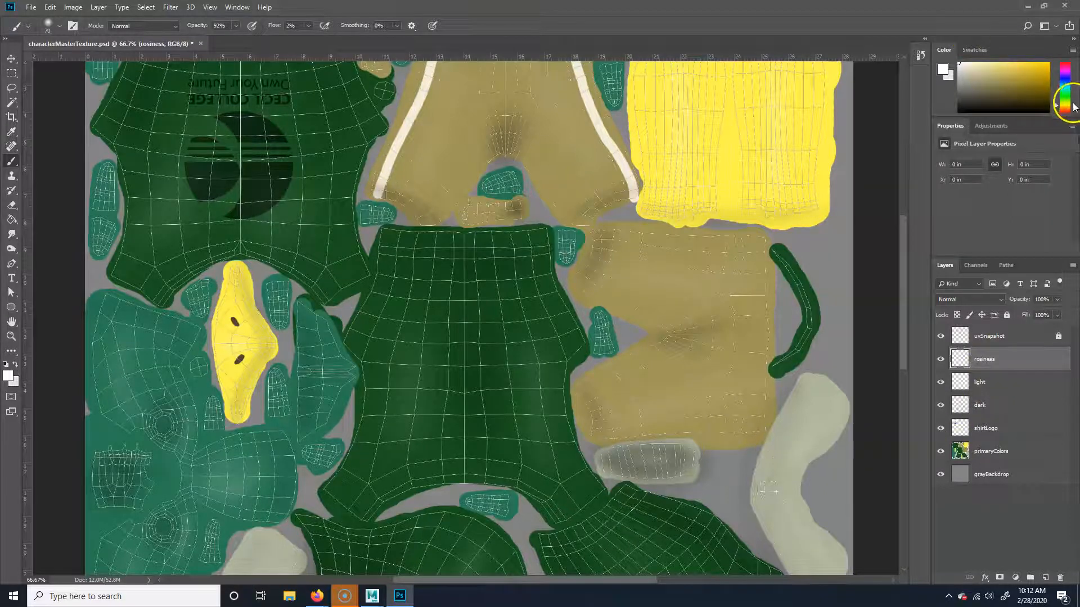
{"action": "left_click_drag", "start_coordinate": [1074, 107], "coordinate": [1067, 111]}
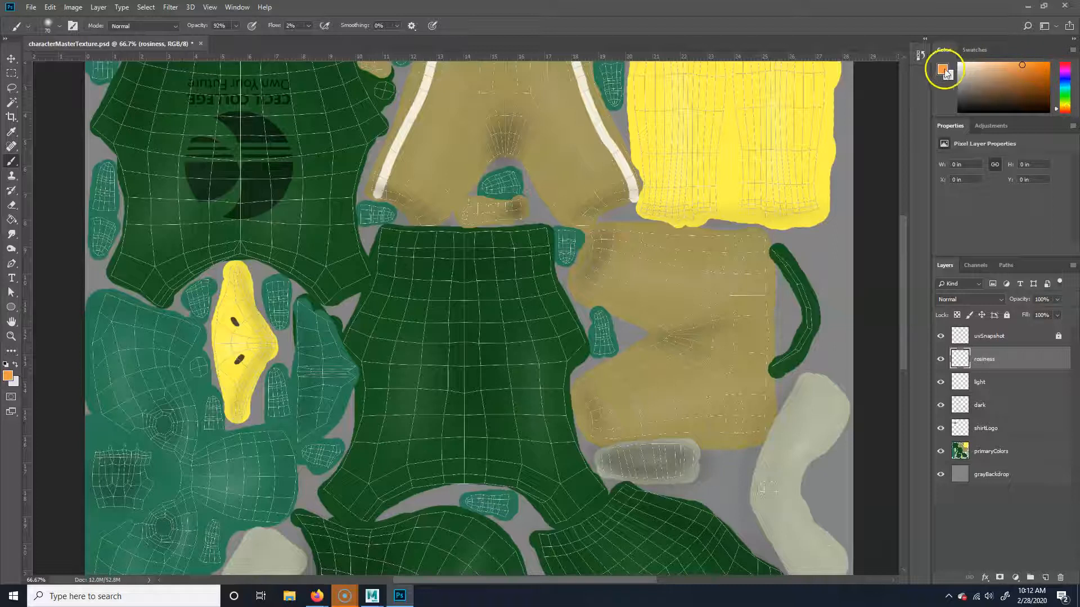
Paint soft orange tints on the yellow beak piece and around the eye rings of the teal head piece, adjusting the brush size
{"action": "left_click_drag", "start_coordinate": [267, 319], "coordinate": [298, 311]}
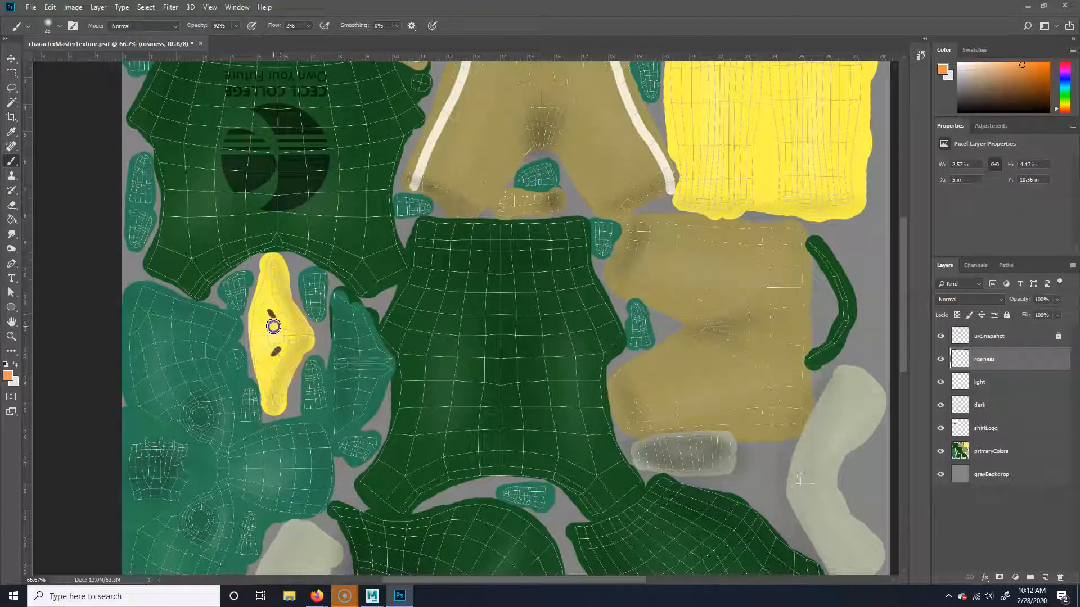
{"action": "left_click_drag", "start_coordinate": [212, 436], "coordinate": [197, 400]}
{"action": "key", "text": "bracketright"}
{"action": "key", "text": "bracketright"}
{"action": "key", "text": "bracketright"}
{"action": "mouse_move", "coordinate": [186, 523]}
{"action": "left_mouse_down"}
{"action": "mouse_move", "coordinate": [192, 547]}
{"action": "mouse_move", "coordinate": [206, 501]}
{"action": "mouse_move", "coordinate": [218, 535]}
{"action": "left_mouse_up"}
{"action": "left_click_drag", "start_coordinate": [218, 423], "coordinate": [203, 405]}
{"action": "key", "text": "bracketleft"}
{"action": "key", "text": "bracketleft"}
{"action": "key", "text": "bracketleft"}
{"action": "key", "text": "bracketleft"}
{"action": "left_click_drag", "start_coordinate": [484, 461], "coordinate": [424, 554]}
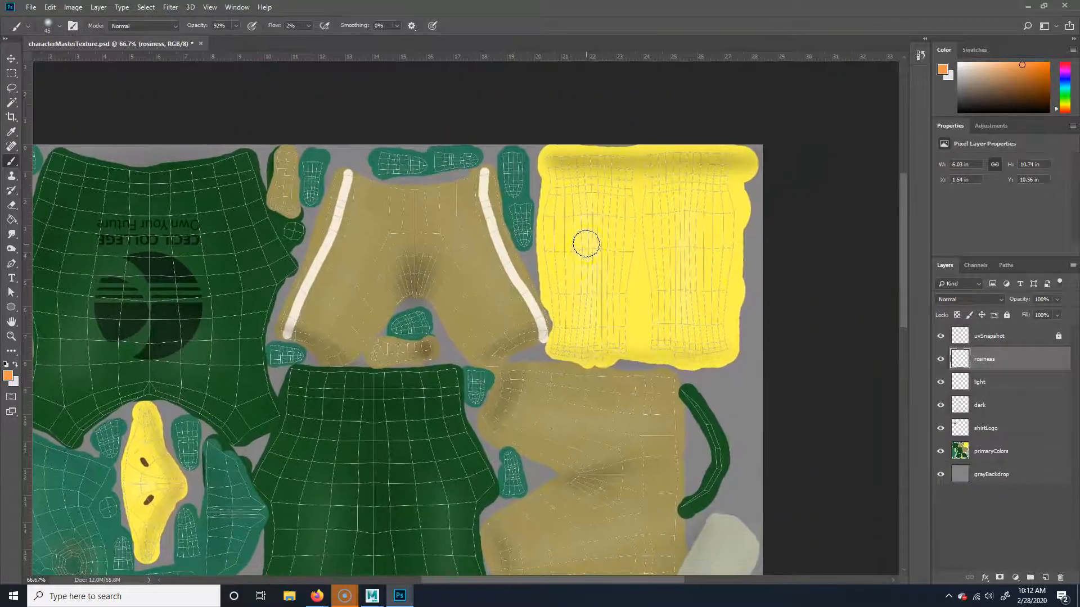
Paint soft orange tints on the yellow leg piece and set the rosiness layer's blending mode to Color
{"action": "left_click", "coordinate": [605, 319]}
{"action": "left_click_drag", "start_coordinate": [615, 198], "coordinate": [614, 179]}
{"action": "left_click", "coordinate": [678, 337]}
{"action": "left_click", "coordinate": [670, 234]}
{"action": "left_click", "coordinate": [725, 295]}
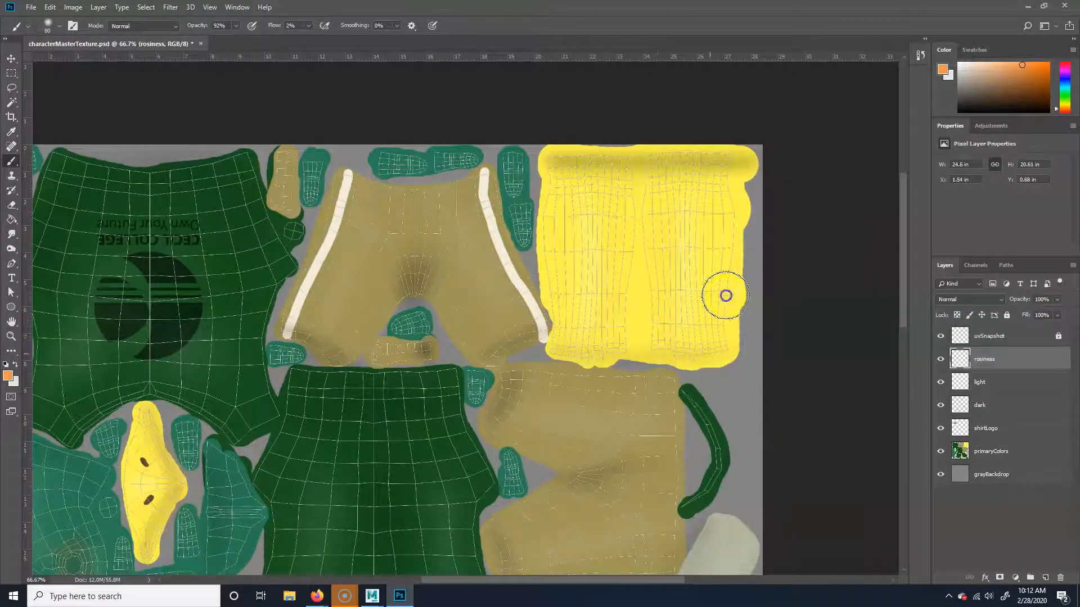
{"action": "left_click", "coordinate": [544, 573]}
{"action": "left_click_drag", "start_coordinate": [544, 574], "coordinate": [504, 327]}
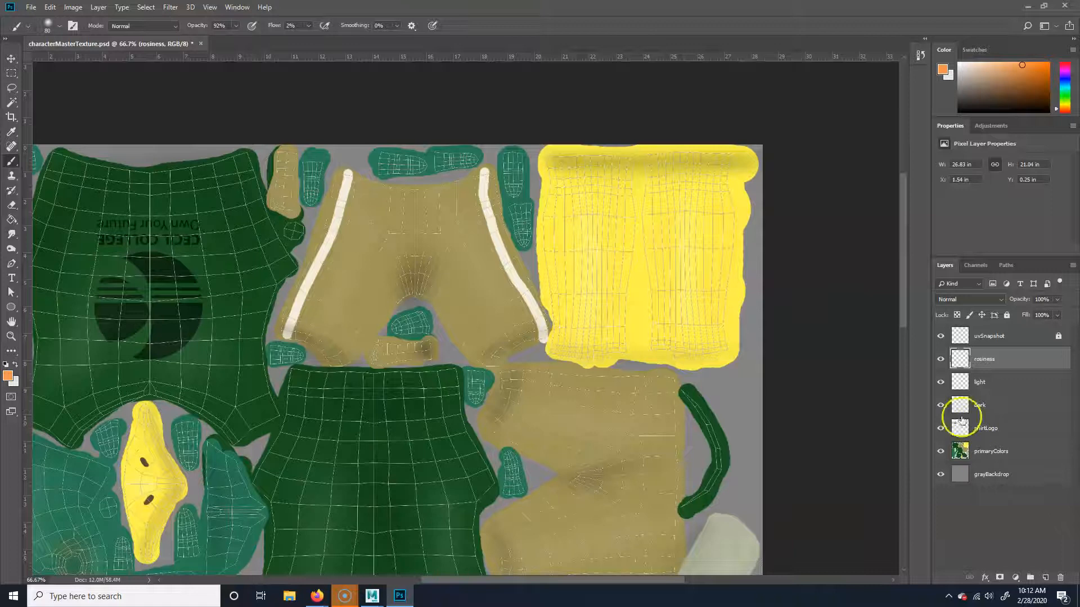
{"action": "left_click", "coordinate": [974, 302]}
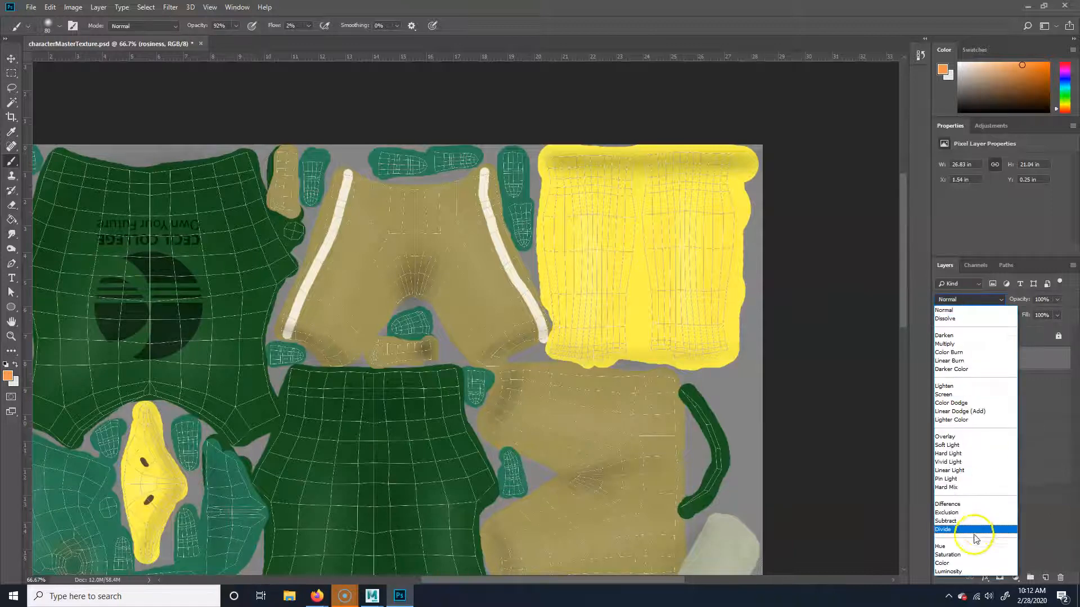
{"action": "left_click", "coordinate": [960, 563]}
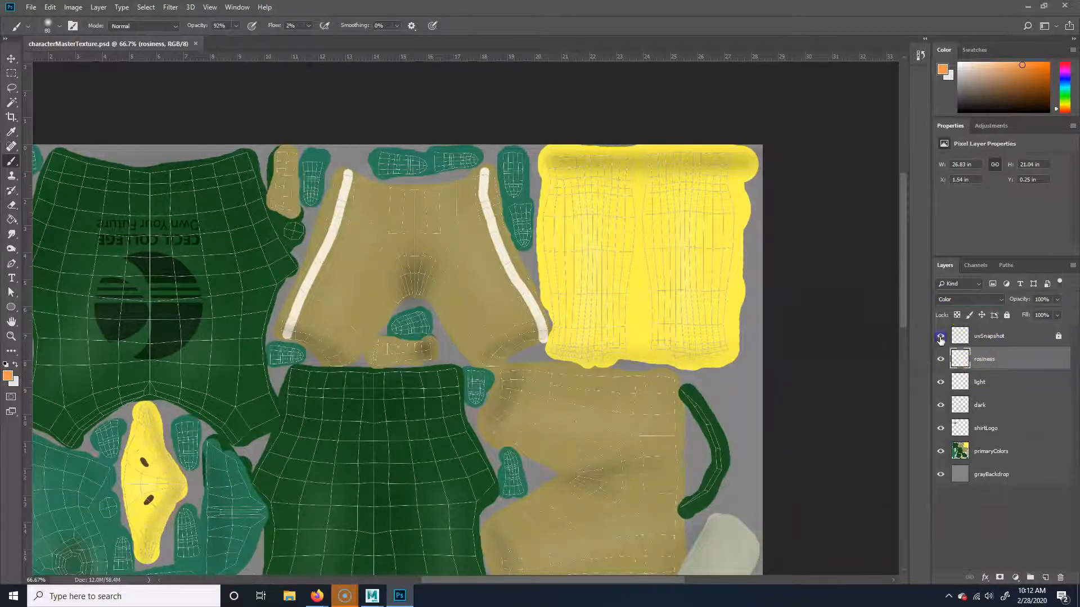
Hide the uvSnapshot layer and save the texture as a JPEG over characterColorMap.jpg in sourceimages, at quality 8
{"action": "left_click", "coordinate": [940, 336]}
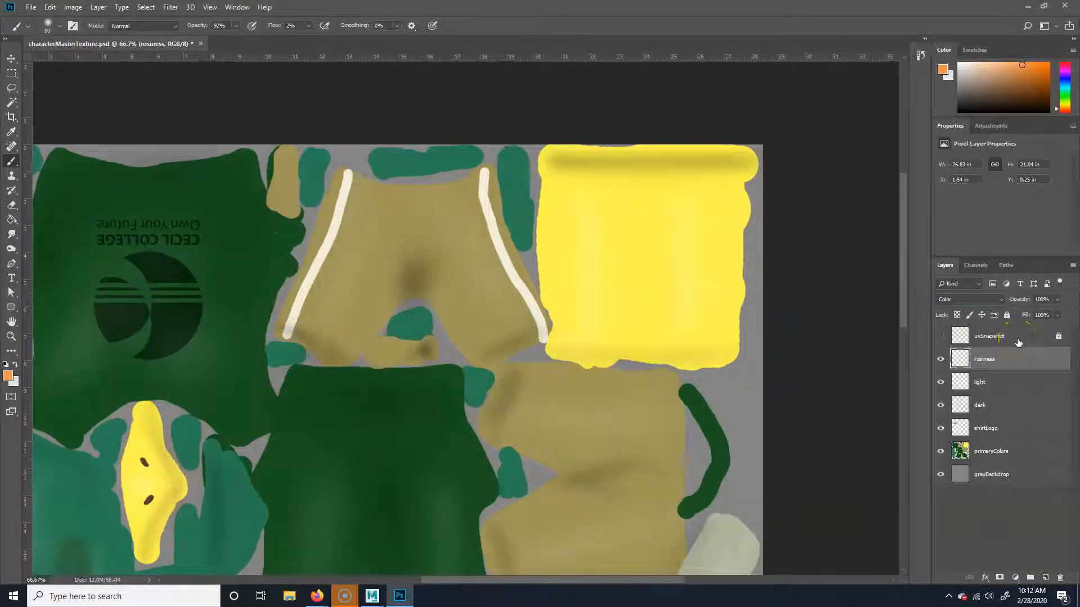
{"action": "key", "text": "ctrl+shift+s"}
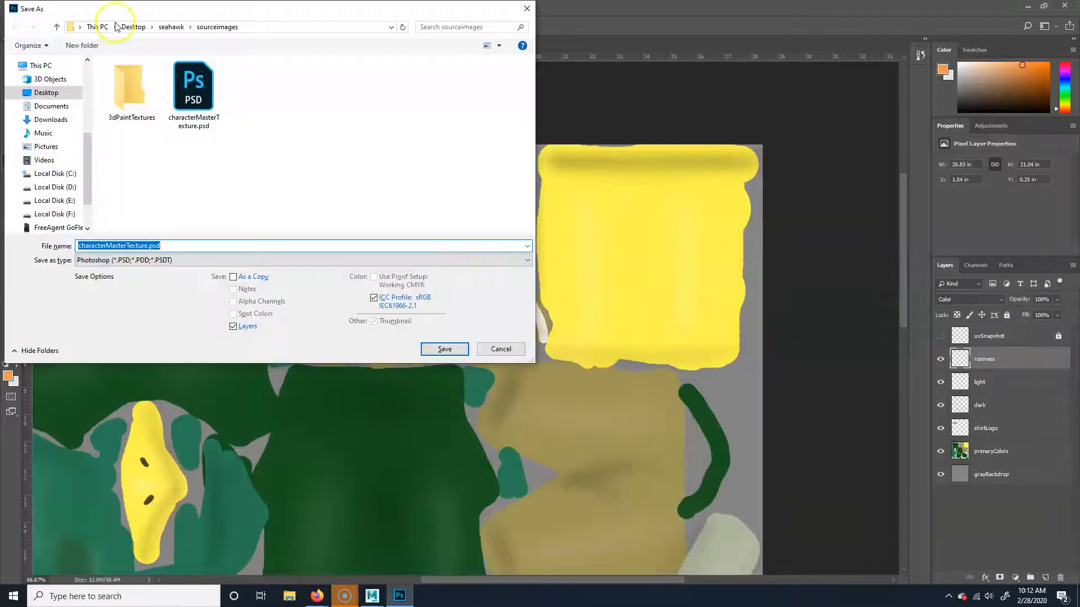
{"action": "left_click", "coordinate": [147, 260]}
{"action": "left_click", "coordinate": [141, 350]}
{"action": "left_click", "coordinate": [199, 122]}
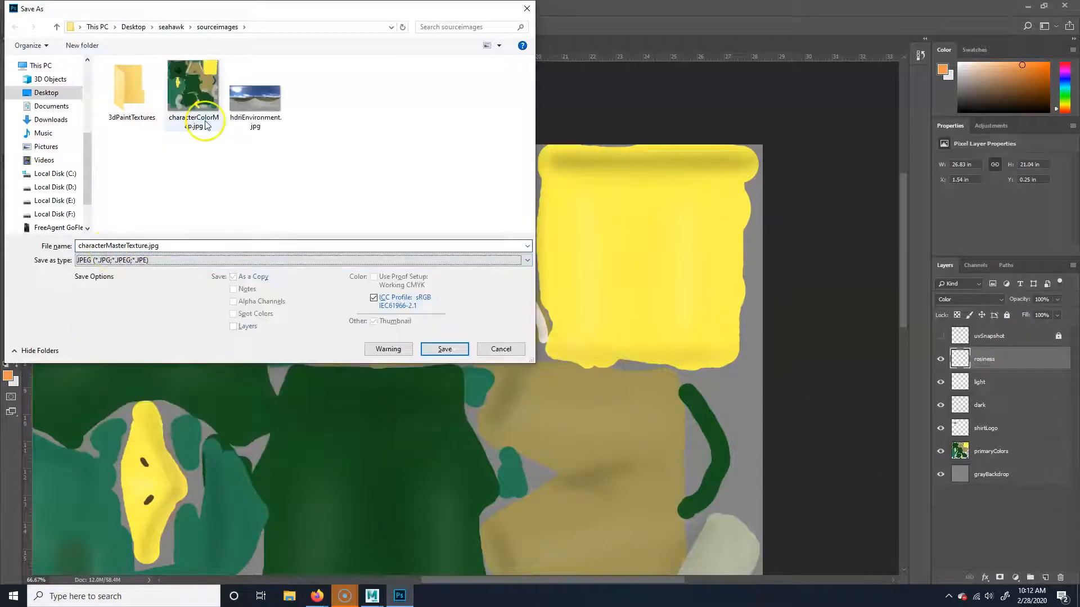
{"action": "left_click", "coordinate": [444, 349]}
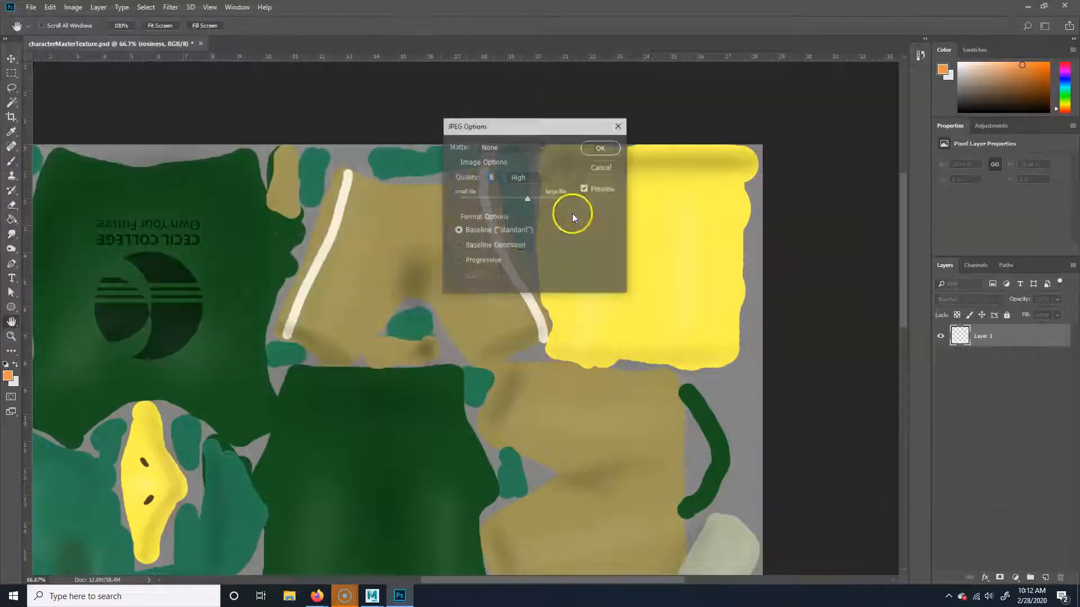
{"action": "left_click", "coordinate": [599, 148]}
Switch to Maya, select the hawk and reload characterColorMap.jpg in the file texture of character_mat's Color
{"action": "mouse_move", "coordinate": [382, 598]}
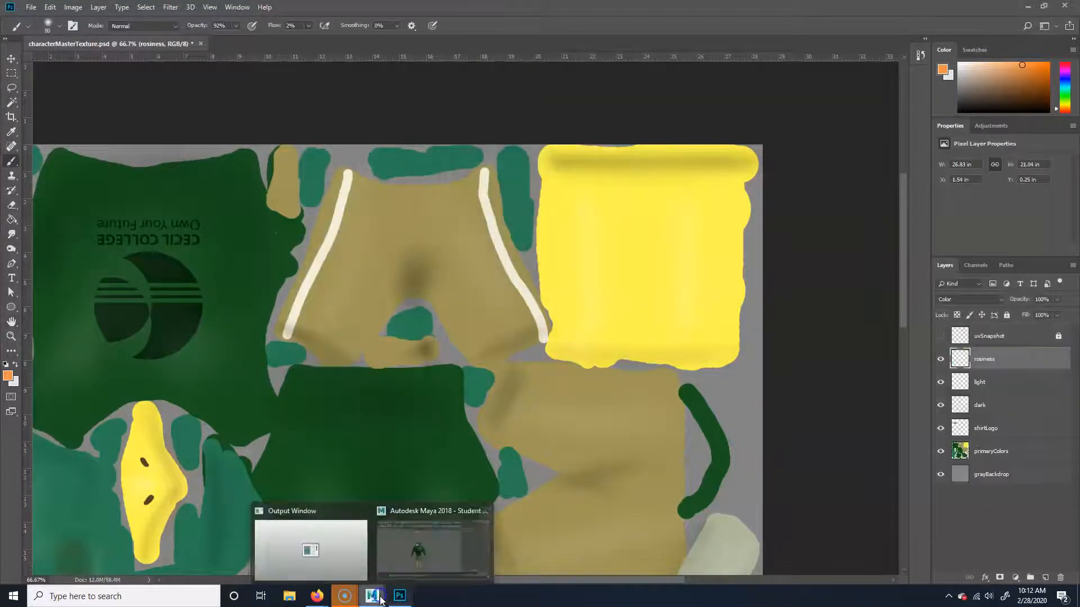
{"action": "left_click", "coordinate": [423, 562]}
{"action": "left_click", "coordinate": [431, 333]}
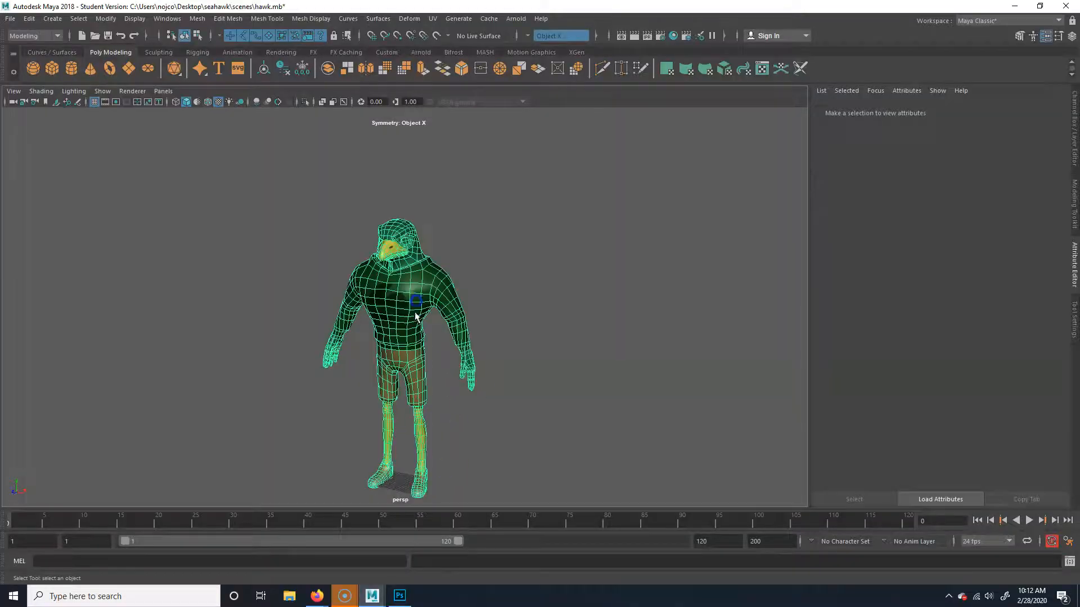
{"action": "scroll", "coordinate": [561, 303], "scroll_direction": "up", "scroll_amount": 3}
{"action": "left_click", "coordinate": [567, 352]}
{"action": "left_click", "coordinate": [448, 265]}
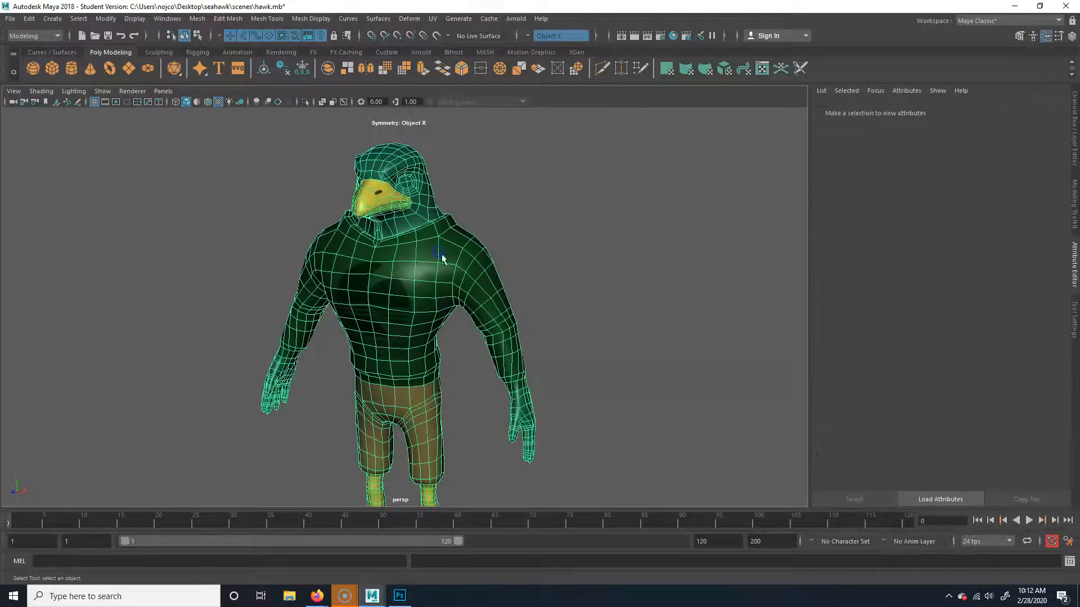
{"action": "left_click", "coordinate": [1071, 37]}
{"action": "left_click", "coordinate": [1045, 36]}
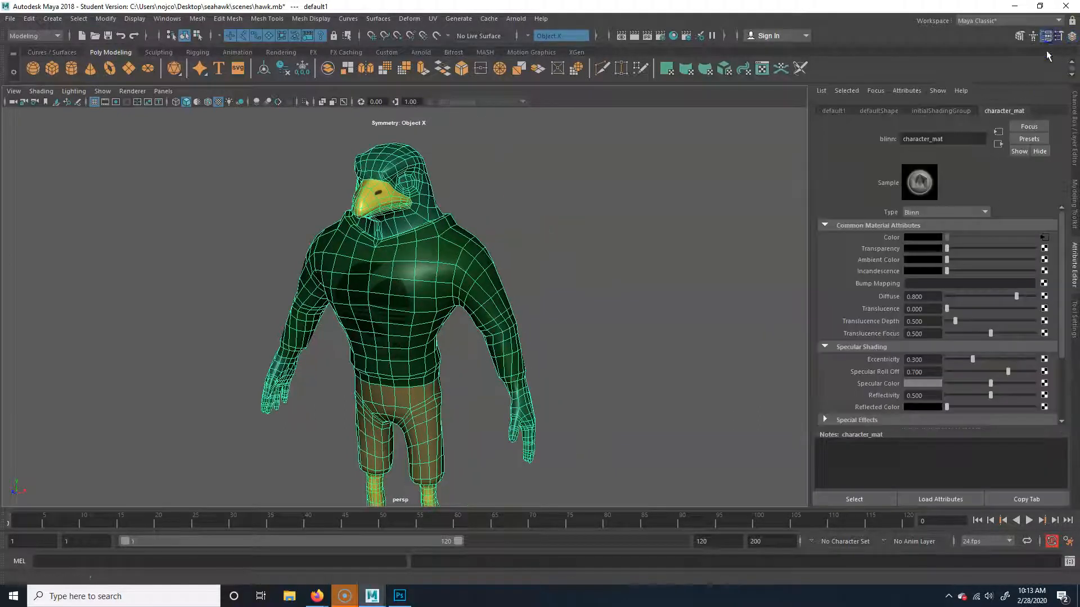
{"action": "left_click", "coordinate": [1045, 236]}
{"action": "left_click", "coordinate": [928, 282]}
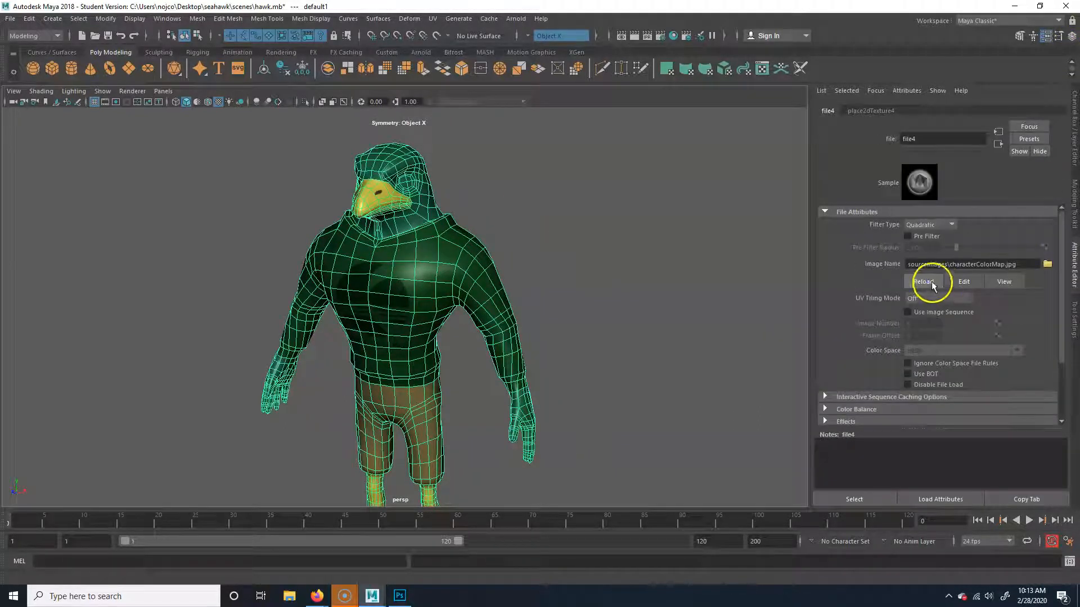
{"action": "left_click", "coordinate": [607, 291]}
Darken the Specular Color of the hawk's character_mat Blinn material to nearly black
{"action": "left_click_drag", "start_coordinate": [491, 237], "coordinate": [524, 248]}
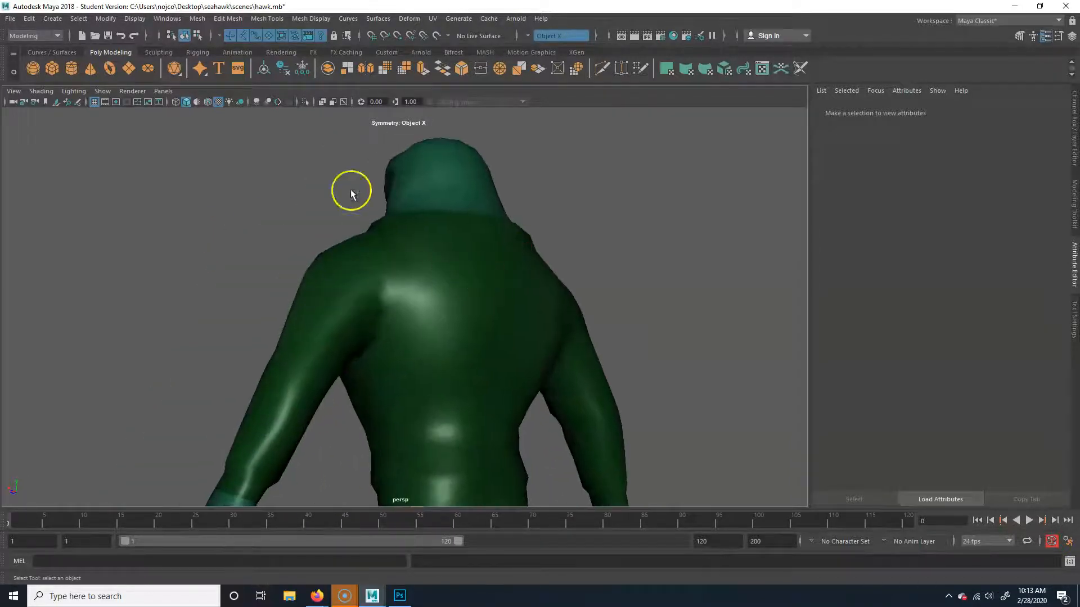
{"action": "left_click", "coordinate": [402, 256]}
{"action": "key", "text": "f"}
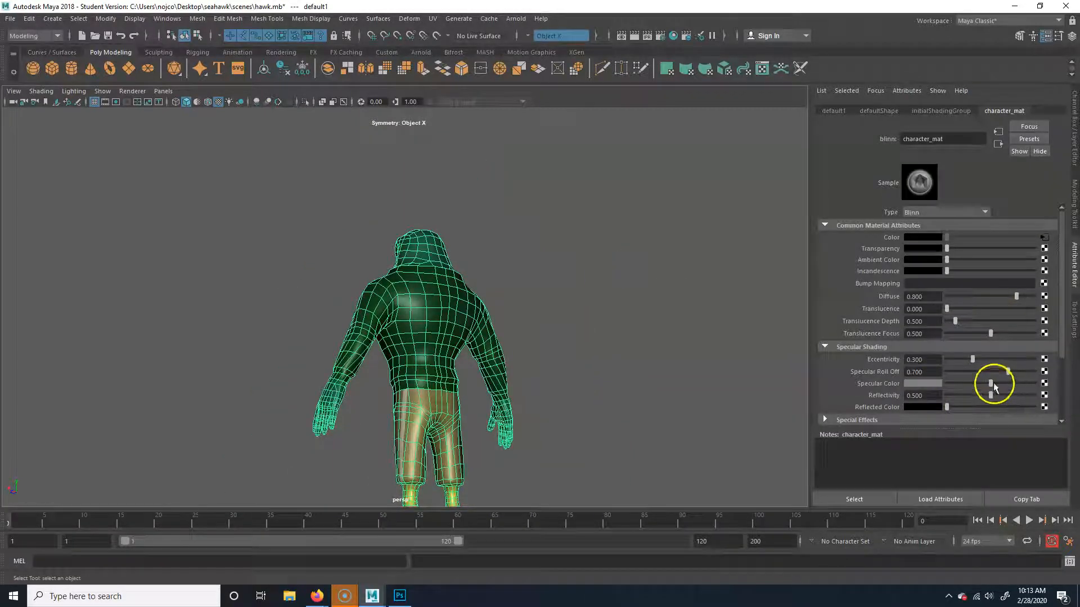
{"action": "left_click_drag", "start_coordinate": [992, 385], "coordinate": [949, 384]}
{"action": "left_click", "coordinate": [646, 366]}
Examine the updated texture on the hawk's shirt logo, head, arms, shorts and legs from several angles
{"action": "left_click_drag", "start_coordinate": [605, 322], "coordinate": [588, 347]}
{"action": "left_click_drag", "start_coordinate": [385, 349], "coordinate": [810, 351]}
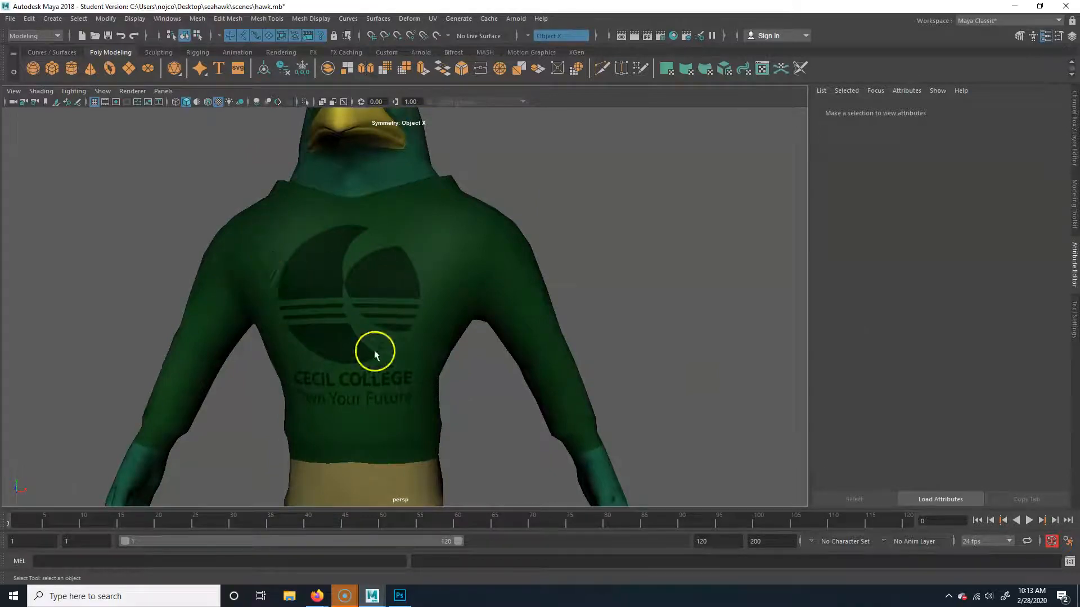
{"action": "left_click_drag", "start_coordinate": [375, 354], "coordinate": [433, 236]}
{"action": "mouse_move", "coordinate": [419, 461]}
{"action": "left_mouse_down"}
{"action": "mouse_move", "coordinate": [448, 343]}
{"action": "mouse_move", "coordinate": [484, 319]}
{"action": "mouse_move", "coordinate": [493, 247]}
{"action": "left_mouse_up"}
{"action": "left_click_drag", "start_coordinate": [423, 380], "coordinate": [465, 335]}
{"action": "left_click_drag", "start_coordinate": [349, 419], "coordinate": [250, 337]}
{"action": "left_click_drag", "start_coordinate": [523, 323], "coordinate": [418, 349]}
{"action": "left_click_drag", "start_coordinate": [458, 275], "coordinate": [528, 322]}
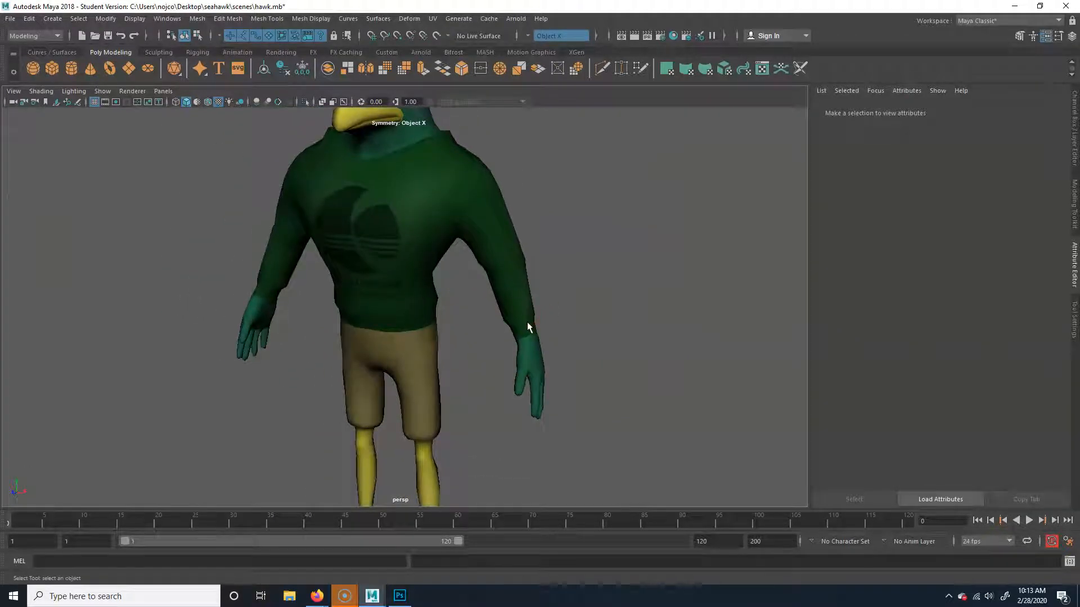
{"action": "mouse_move", "coordinate": [528, 321]}
{"action": "left_mouse_down"}
{"action": "mouse_move", "coordinate": [451, 316]}
{"action": "mouse_move", "coordinate": [387, 331]}
{"action": "mouse_move", "coordinate": [555, 339]}
{"action": "mouse_move", "coordinate": [516, 326]}
{"action": "mouse_move", "coordinate": [538, 318]}
{"action": "left_mouse_up"}
{"action": "left_click_drag", "start_coordinate": [453, 401], "coordinate": [551, 366]}
Switch back to Photoshop, show the uvSnapshot layer and add a layer named texture between primaryColors and grayBackdrop
{"action": "left_click", "coordinate": [400, 597]}
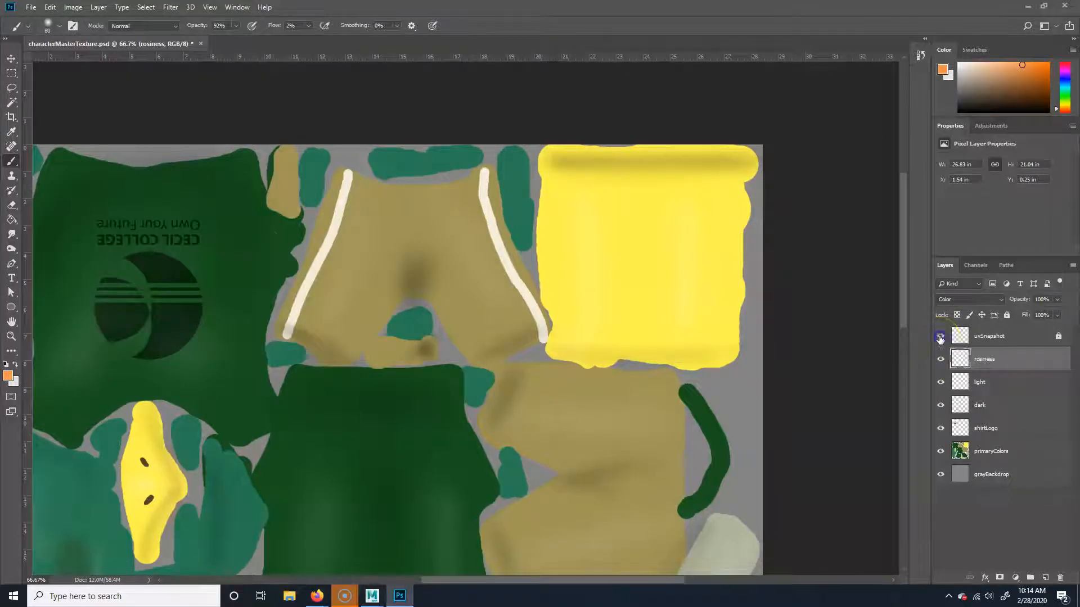
{"action": "left_click", "coordinate": [940, 336]}
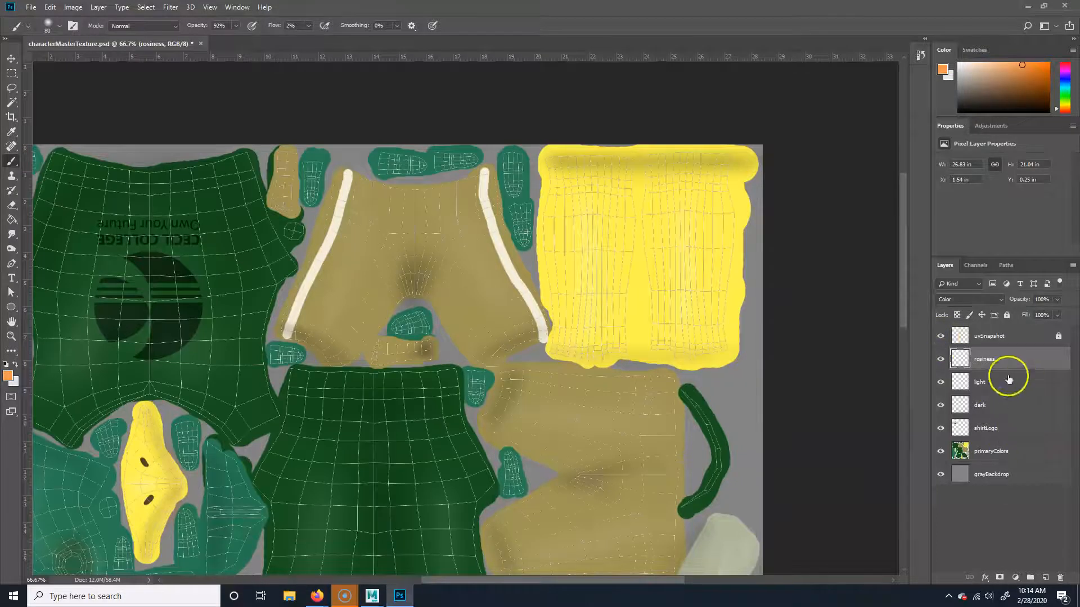
{"action": "left_click", "coordinate": [1044, 577]}
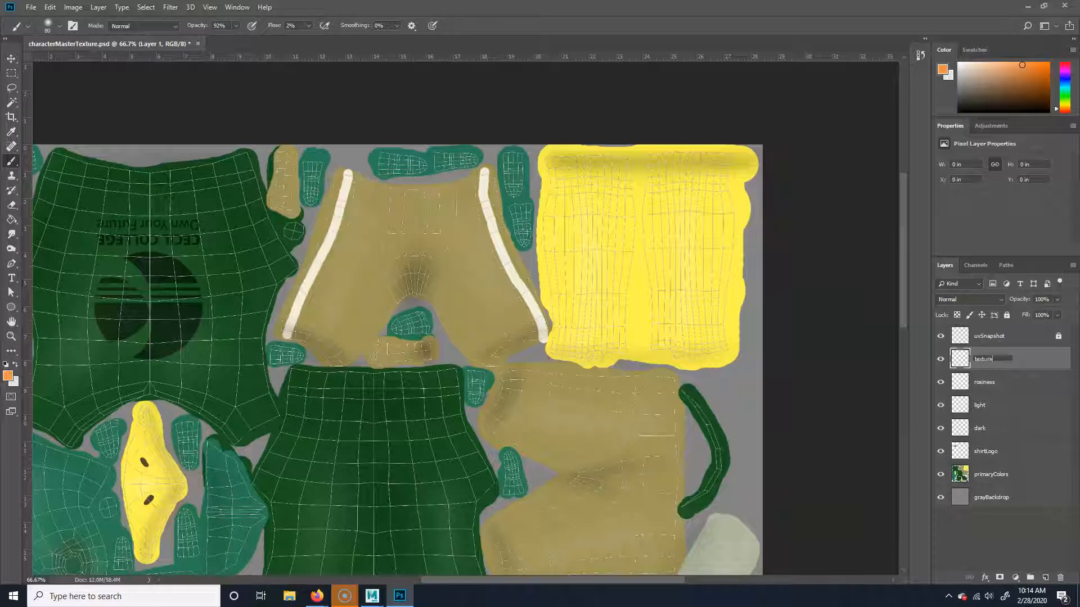
{"action": "left_click_drag", "start_coordinate": [989, 366], "coordinate": [997, 479]}
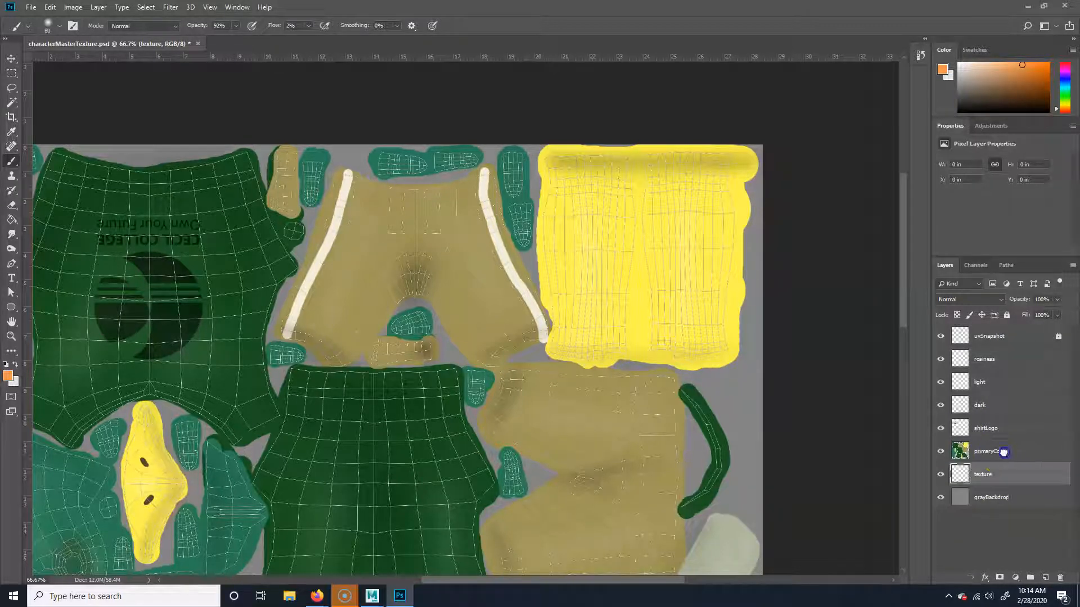
{"action": "left_click", "coordinate": [1004, 451]}
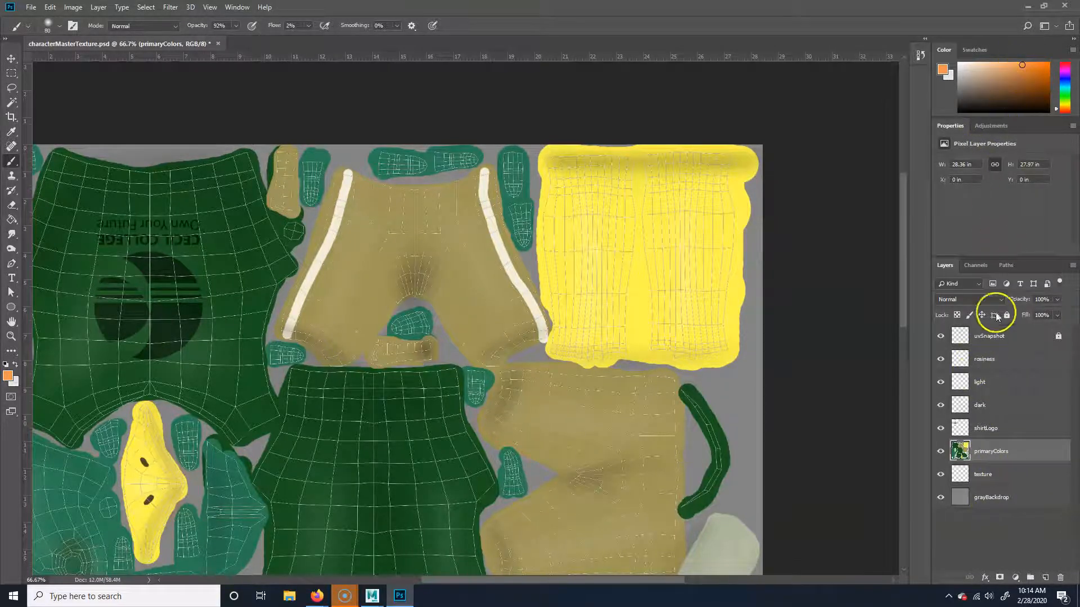
{"action": "left_click", "coordinate": [980, 300]}
{"action": "left_click", "coordinate": [979, 299]}
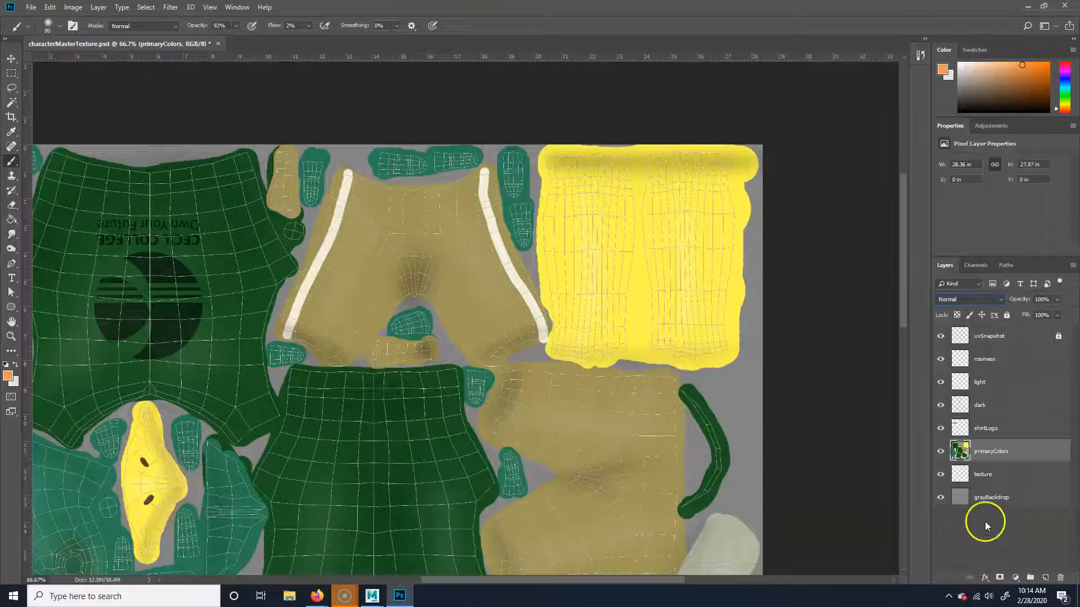
Select the texture layer, switch to Firefox, search Google Images for "jean texture" and filter the results to seamless
{"action": "left_click", "coordinate": [1009, 479]}
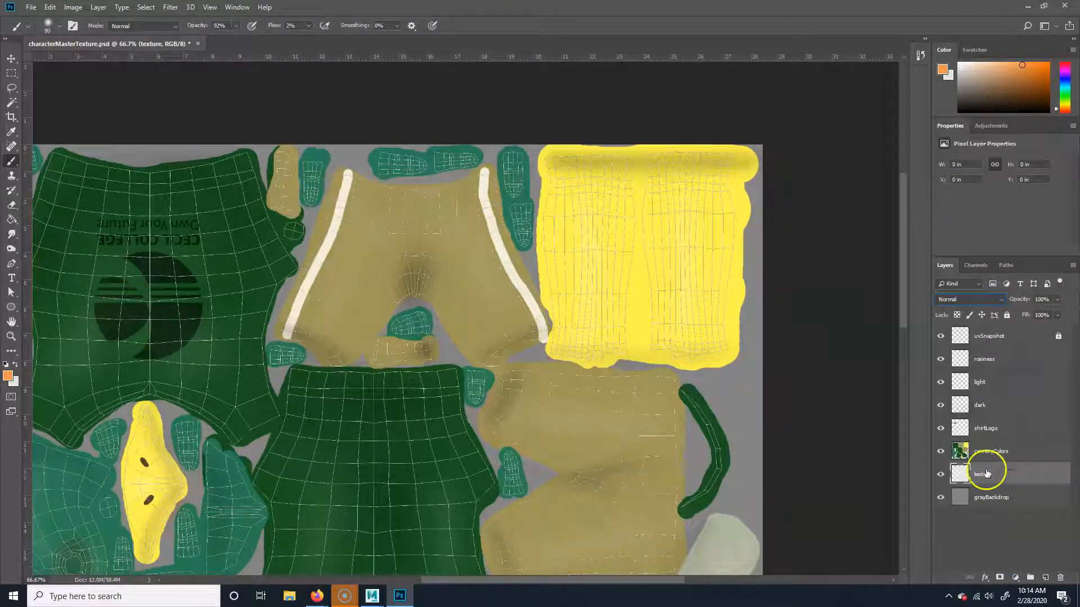
{"action": "left_click_drag", "start_coordinate": [621, 515], "coordinate": [588, 349]}
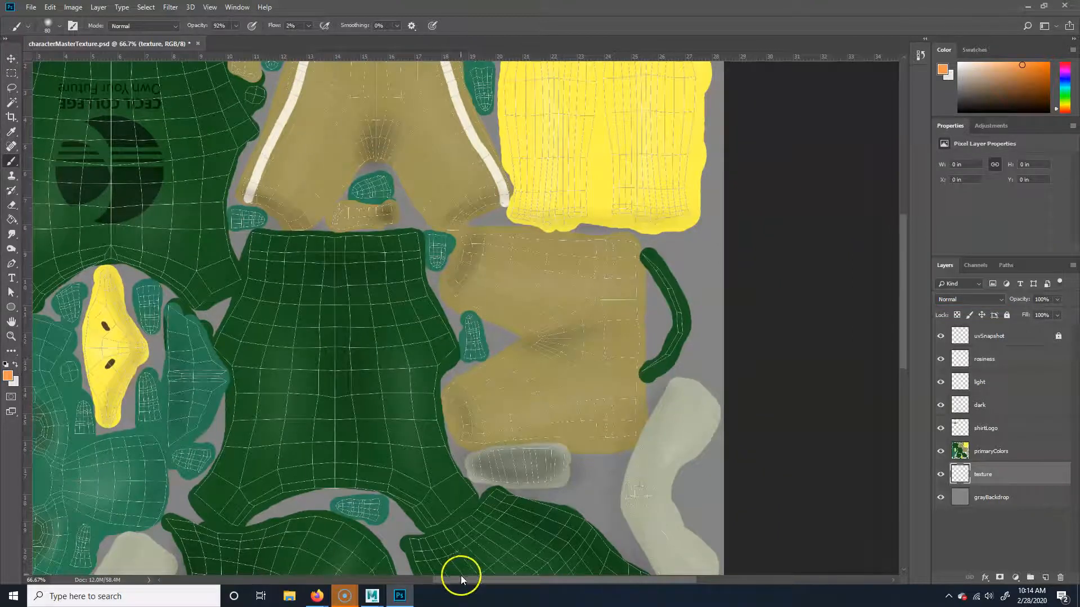
{"action": "left_click", "coordinate": [317, 596]}
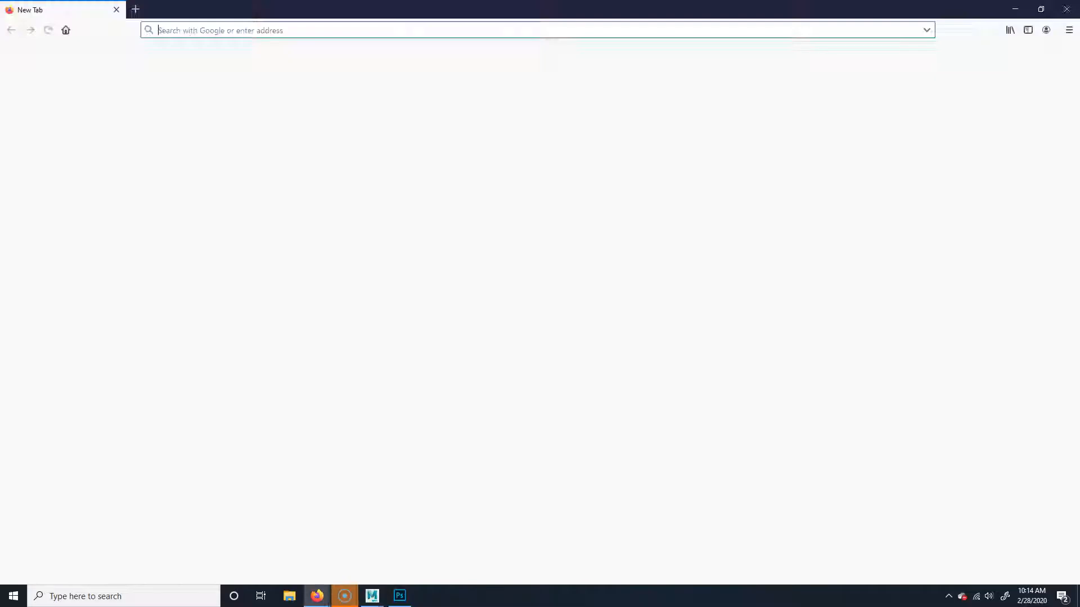
{"action": "left_click", "coordinate": [509, 87]}
{"action": "type", "text": "jea"}
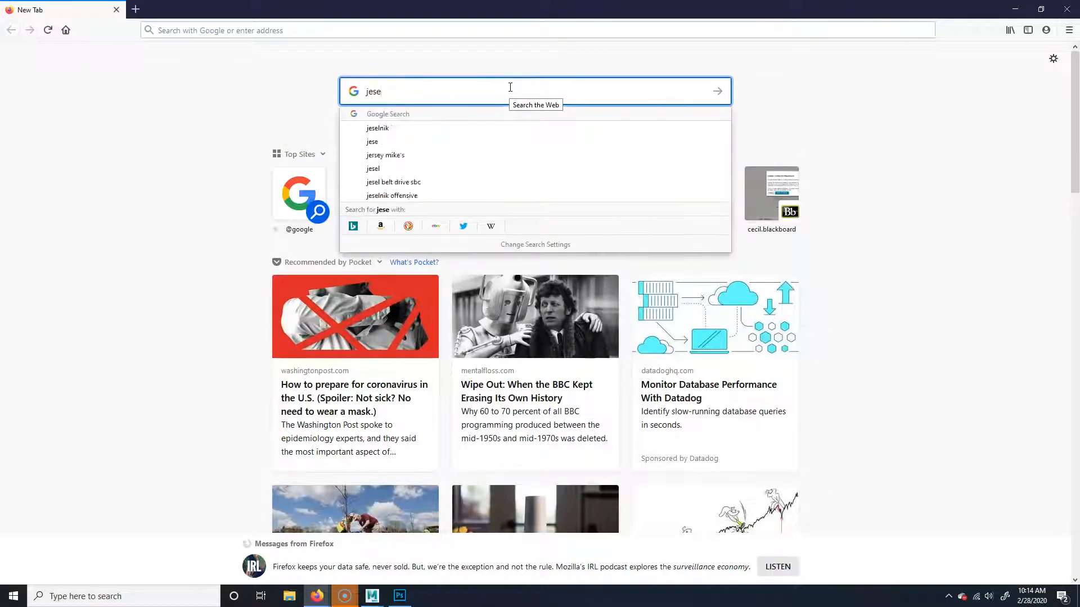
{"action": "type", "text": "n"}
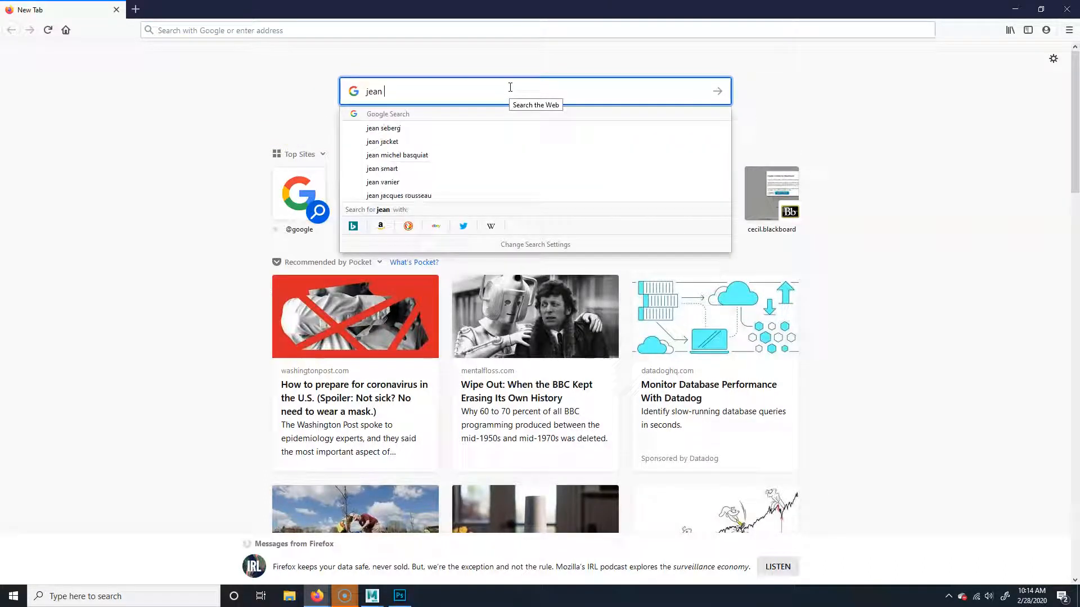
{"action": "type", "text": " texture"}
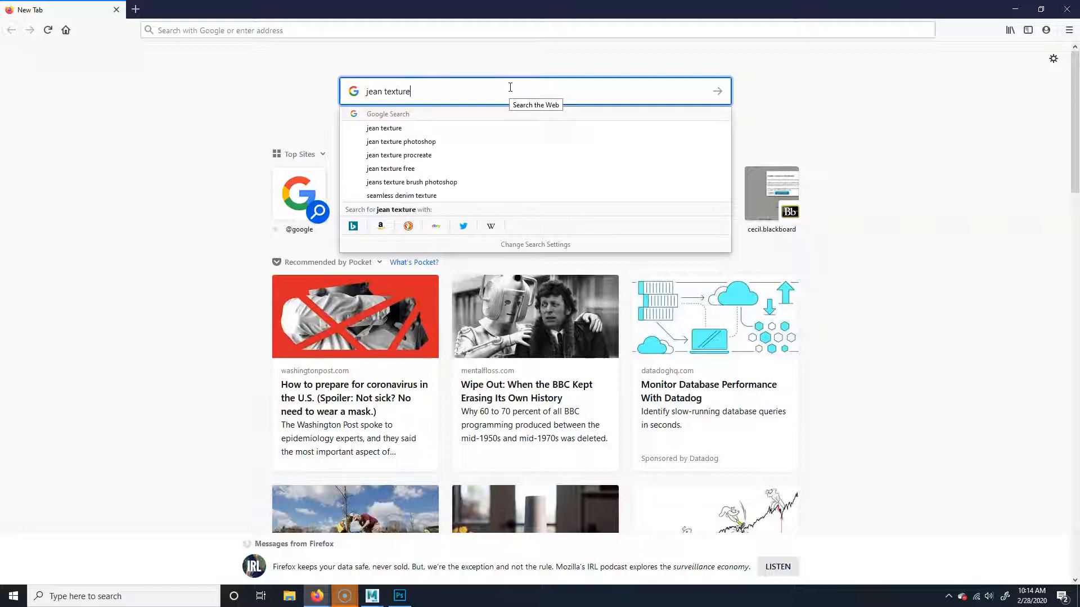
{"action": "key", "text": "Return"}
{"action": "left_click", "coordinate": [130, 115]}
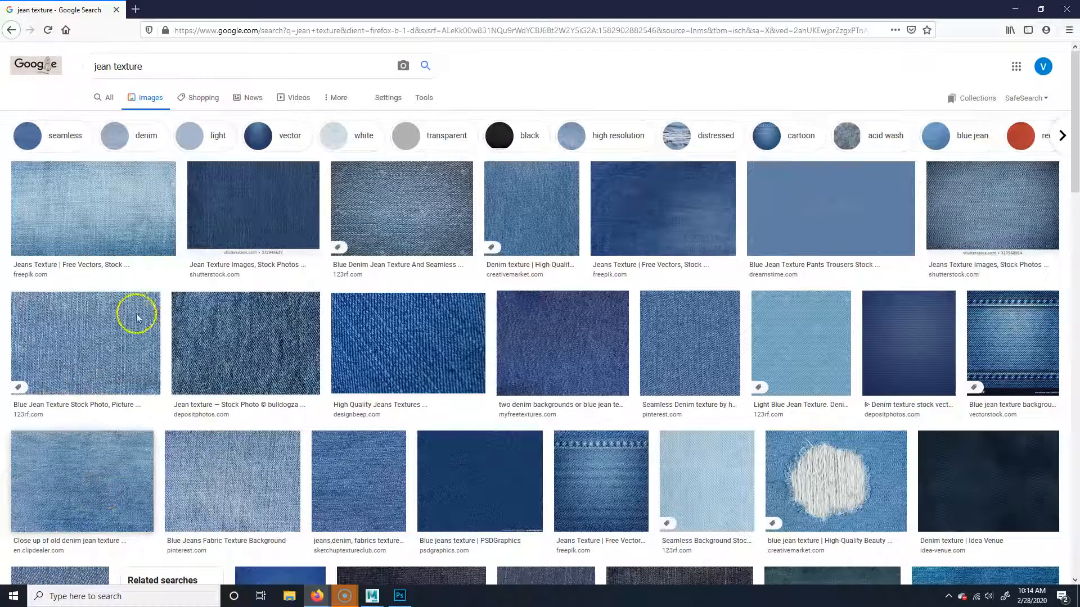
{"action": "left_click", "coordinate": [58, 135]}
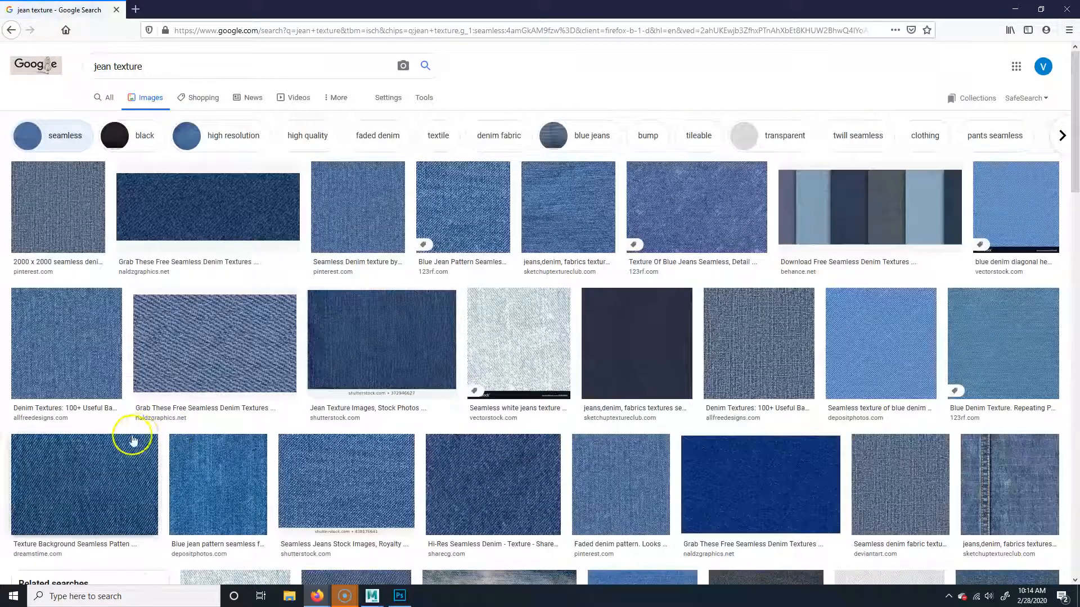
Open the square blue denim image from All Free Designs in the results and copy the image
{"action": "left_click", "coordinate": [68, 341]}
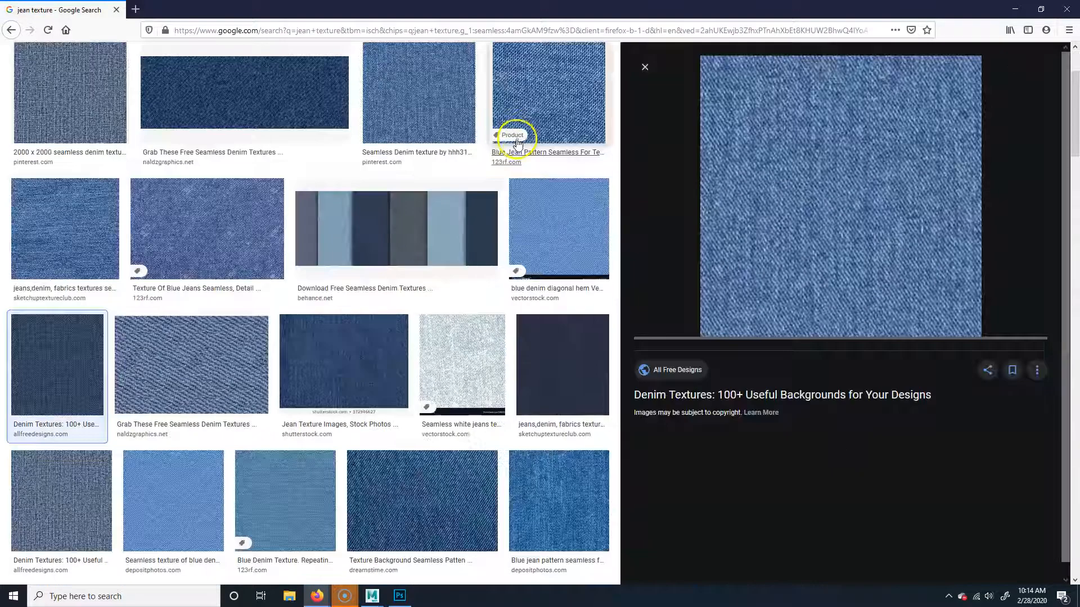
{"action": "left_click", "coordinate": [884, 190]}
{"action": "right_click", "coordinate": [823, 208]}
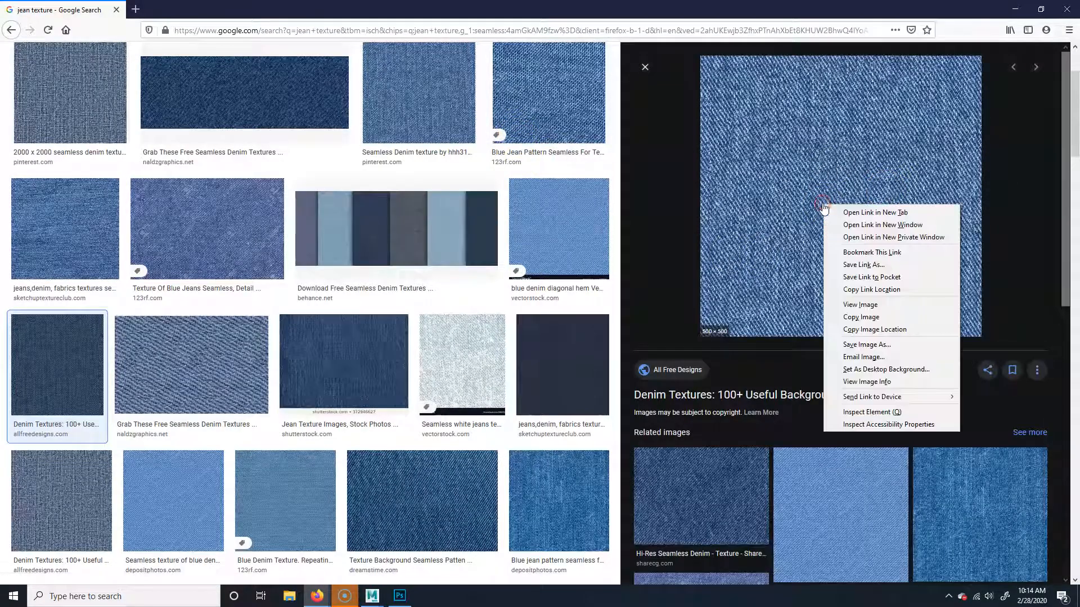
{"action": "left_click", "coordinate": [889, 315]}
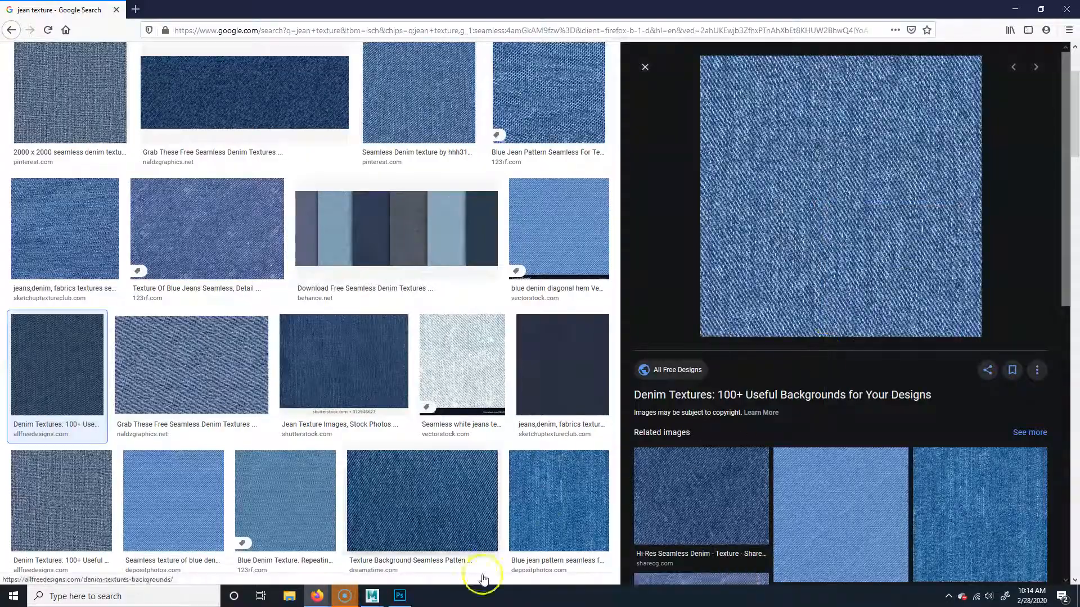
Switch to Photoshop, paste the denim into the texture layer, place that layer directly below uvSnapshot and move the patch over the lower tan shorts piece
{"action": "left_click", "coordinate": [400, 595]}
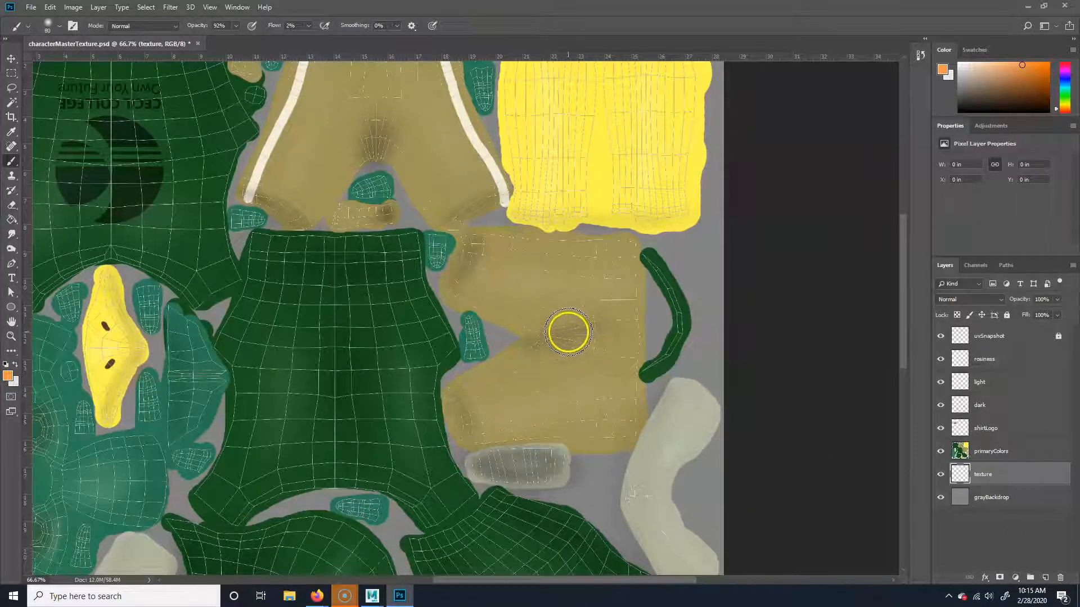
{"action": "key", "text": "ctrl+v"}
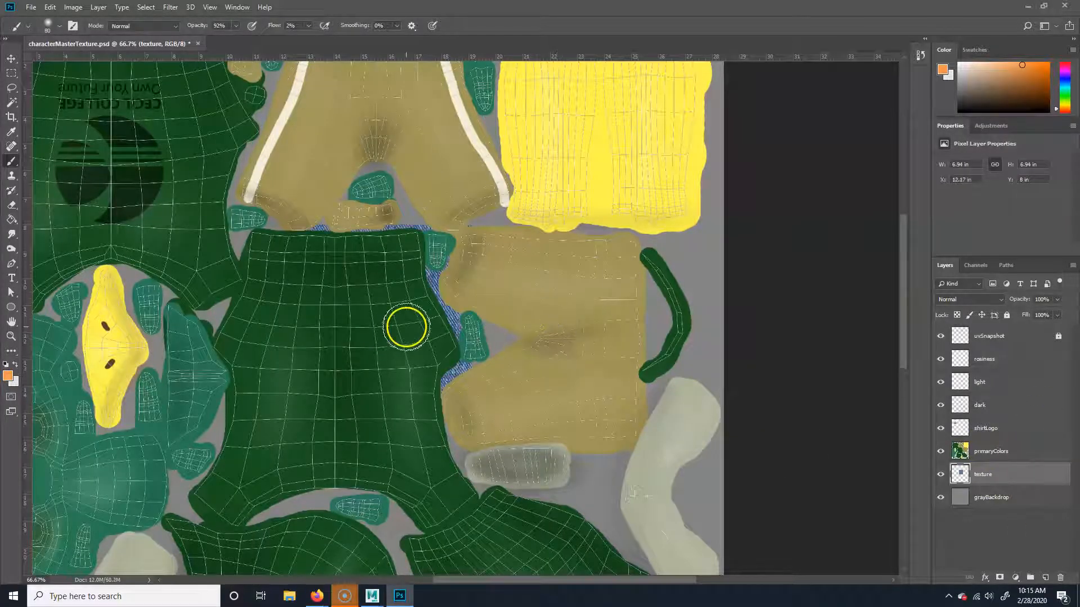
{"action": "key", "text": "v"}
{"action": "left_click_drag", "start_coordinate": [993, 491], "coordinate": [995, 348]}
{"action": "left_click_drag", "start_coordinate": [395, 288], "coordinate": [543, 288]}
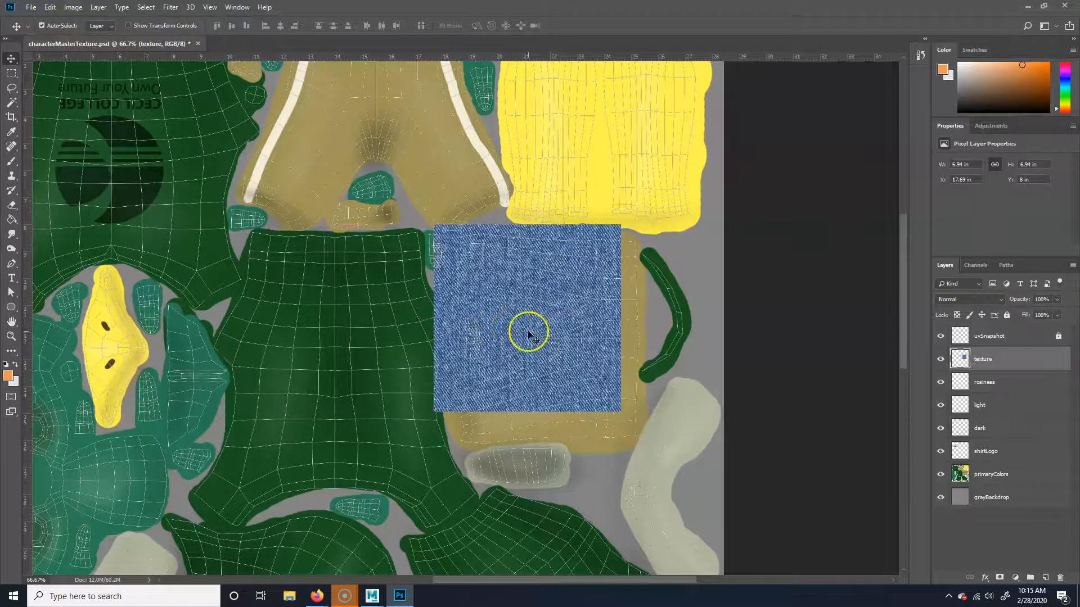
Undo the accidental move of primaryColors and reposition the texture layer's denim patch over the lower tan shorts piece
{"action": "mouse_move", "coordinate": [545, 329]}
{"action": "left_mouse_down"}
{"action": "mouse_move", "coordinate": [524, 330]}
{"action": "mouse_move", "coordinate": [555, 330]}
{"action": "left_mouse_up"}
{"action": "left_click_drag", "start_coordinate": [630, 324], "coordinate": [641, 363]}
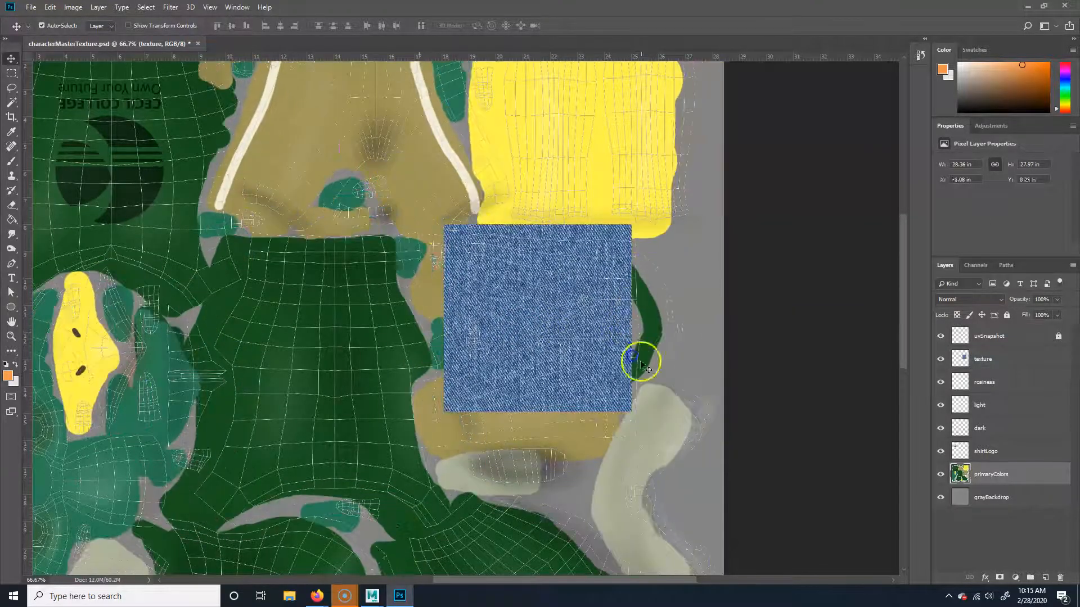
{"action": "key", "text": "ctrl+z"}
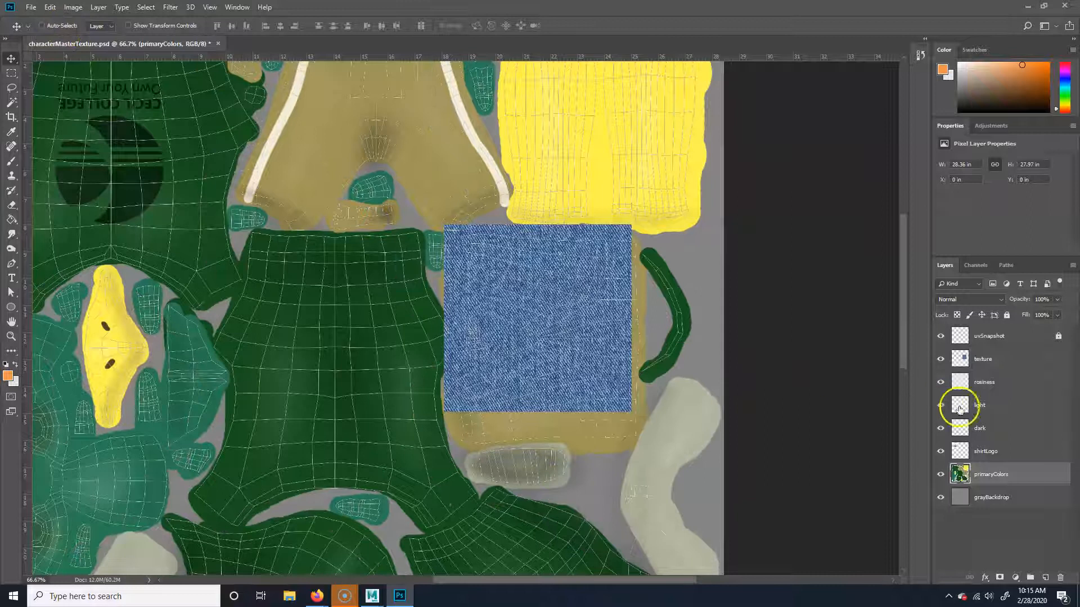
{"action": "left_click", "coordinate": [994, 353]}
{"action": "mouse_move", "coordinate": [548, 320]}
{"action": "left_mouse_down"}
{"action": "mouse_move", "coordinate": [581, 358]}
{"action": "mouse_move", "coordinate": [530, 315]}
{"action": "mouse_move", "coordinate": [538, 319]}
{"action": "left_mouse_up"}
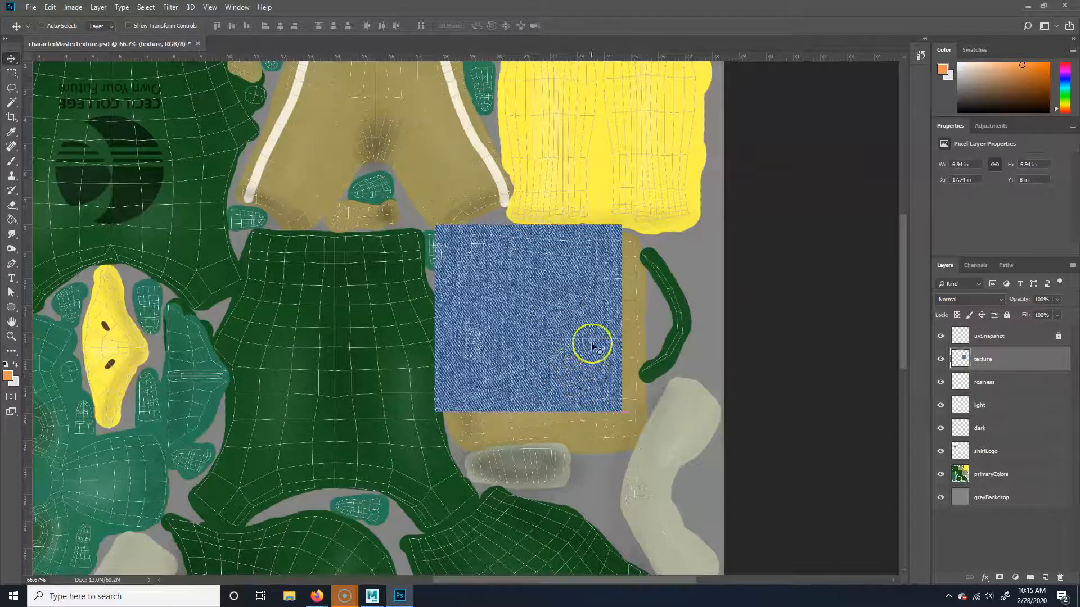
{"action": "mouse_move", "coordinate": [592, 354]}
{"action": "left_mouse_down"}
{"action": "mouse_move", "coordinate": [601, 354]}
{"action": "mouse_move", "coordinate": [588, 352]}
{"action": "left_mouse_up"}
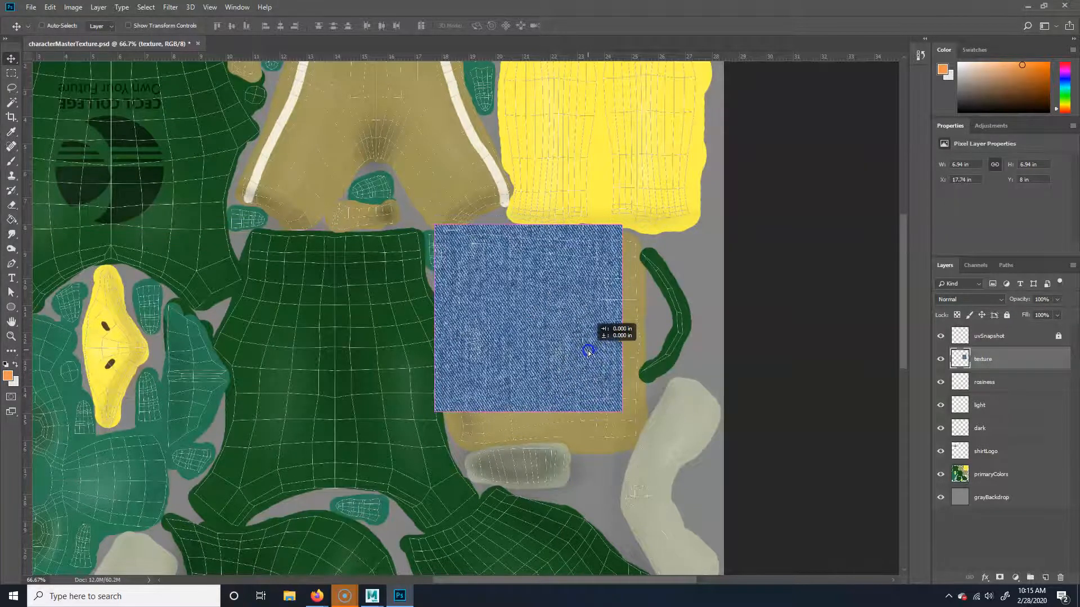
Lower the denim patch and paste three more copies, arranging all four edge to edge as a two-by-two block over the lower shorts piece
{"action": "left_click_drag", "start_coordinate": [534, 372], "coordinate": [561, 486]}
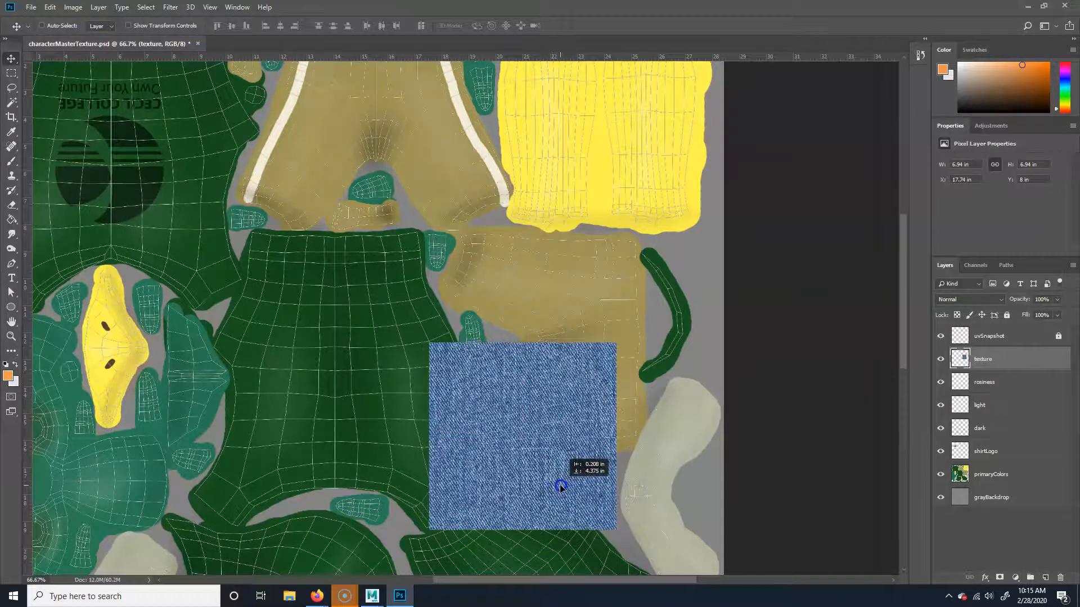
{"action": "key", "text": "ctrl+v"}
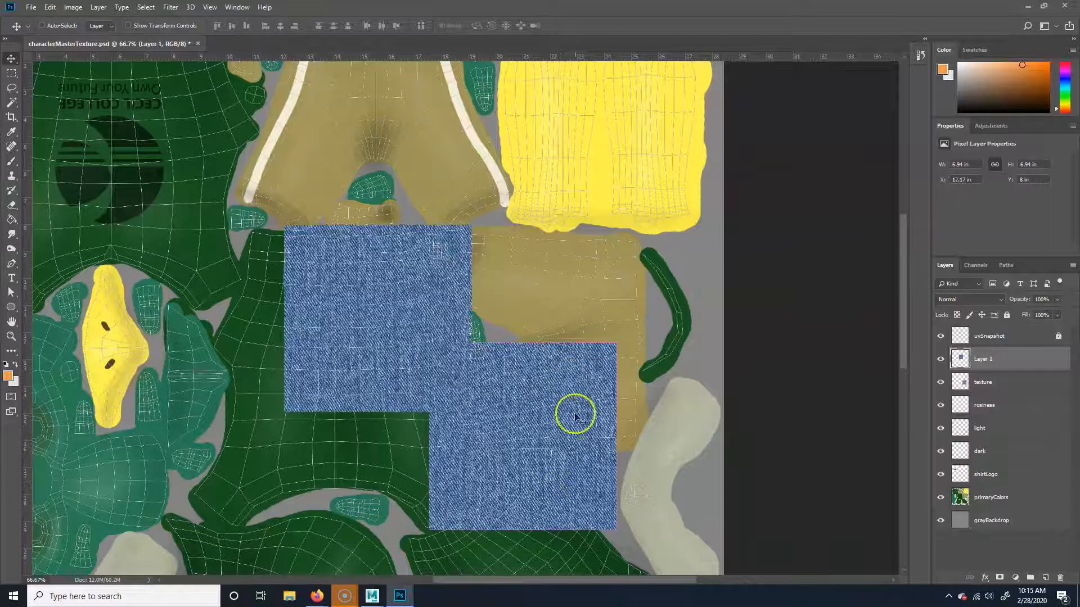
{"action": "left_click_drag", "start_coordinate": [387, 279], "coordinate": [841, 189]}
{"action": "key", "text": "ctrl+v"}
{"action": "key", "text": "ctrl+v"}
{"action": "left_click_drag", "start_coordinate": [698, 225], "coordinate": [585, 418]}
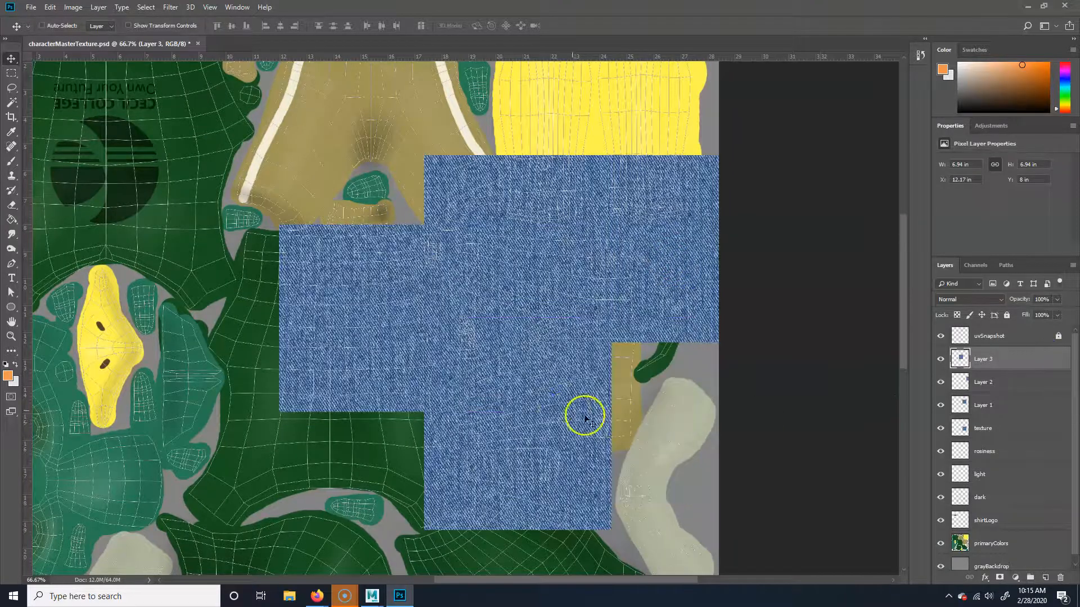
{"action": "left_click_drag", "start_coordinate": [367, 360], "coordinate": [662, 409]}
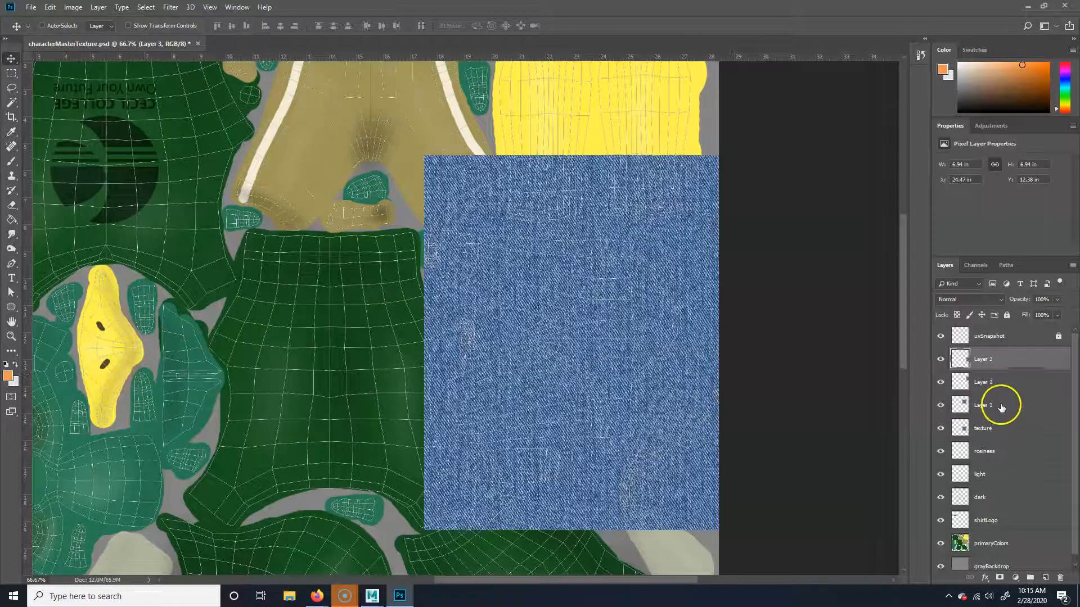
Merge Layer 3, Layer 2, Layer 1 and texture into a single denim layer
{"action": "left_click", "coordinate": [997, 429], "text": "shift"}
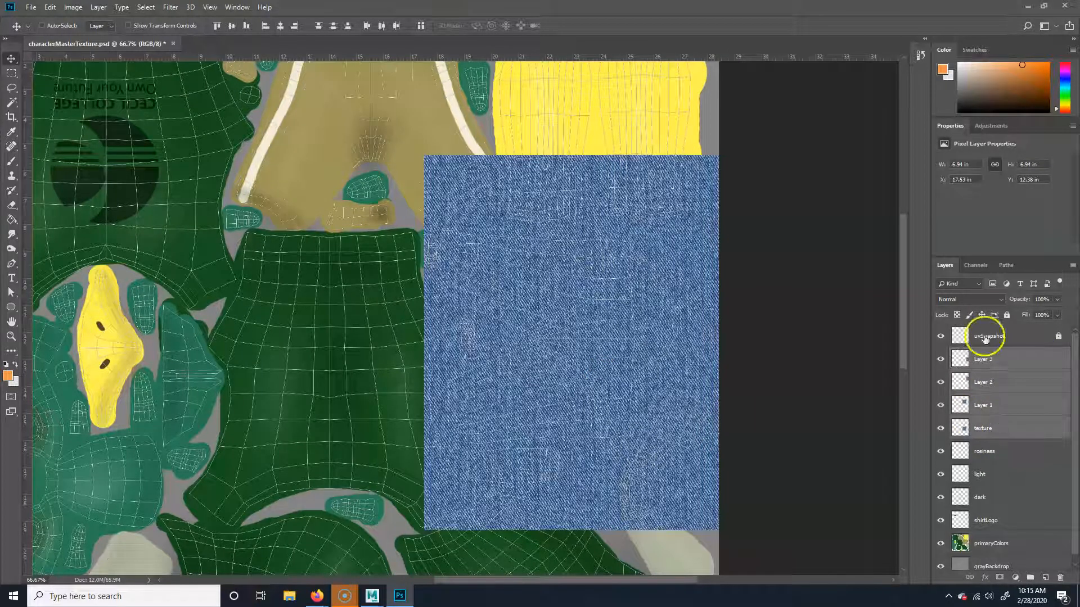
{"action": "right_click", "coordinate": [993, 398]}
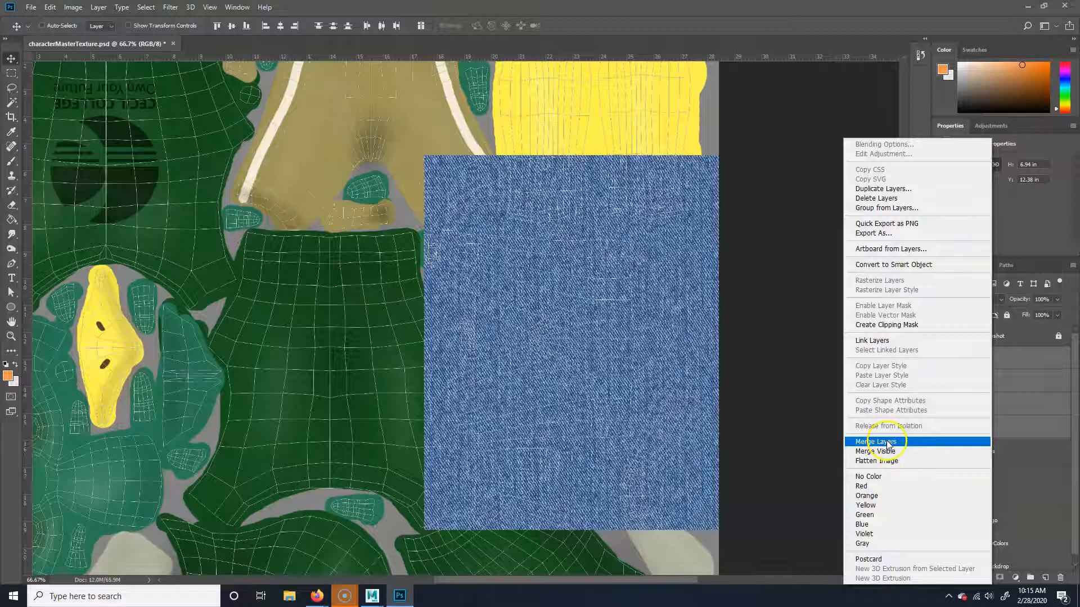
{"action": "left_click", "coordinate": [883, 442]}
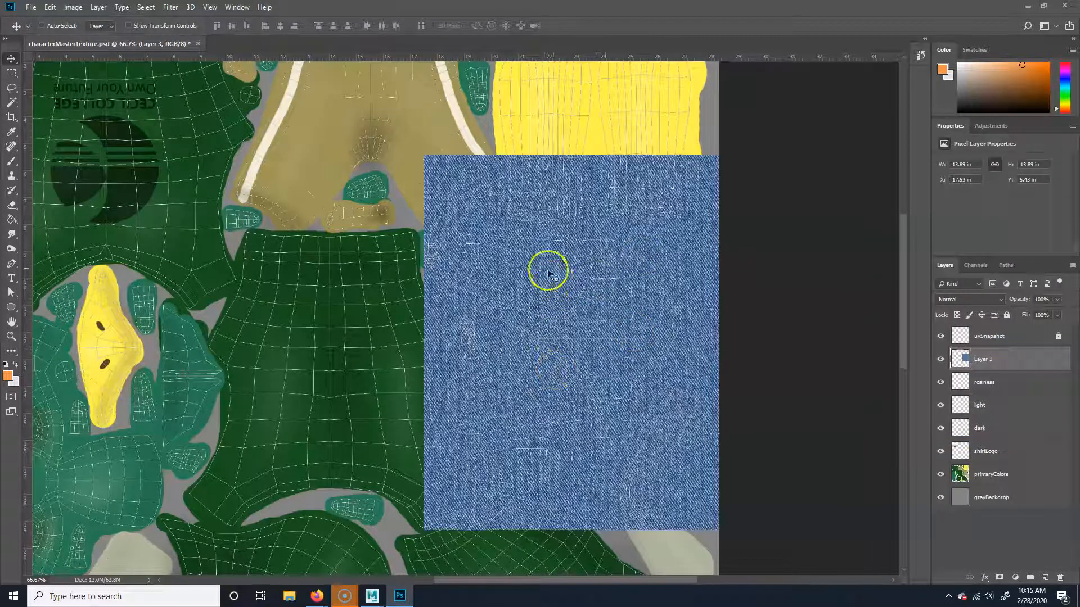
Duplicate the merged denim layer and move the copy up over the upper tan shorts piece
{"action": "left_click_drag", "start_coordinate": [1006, 362], "coordinate": [1044, 578]}
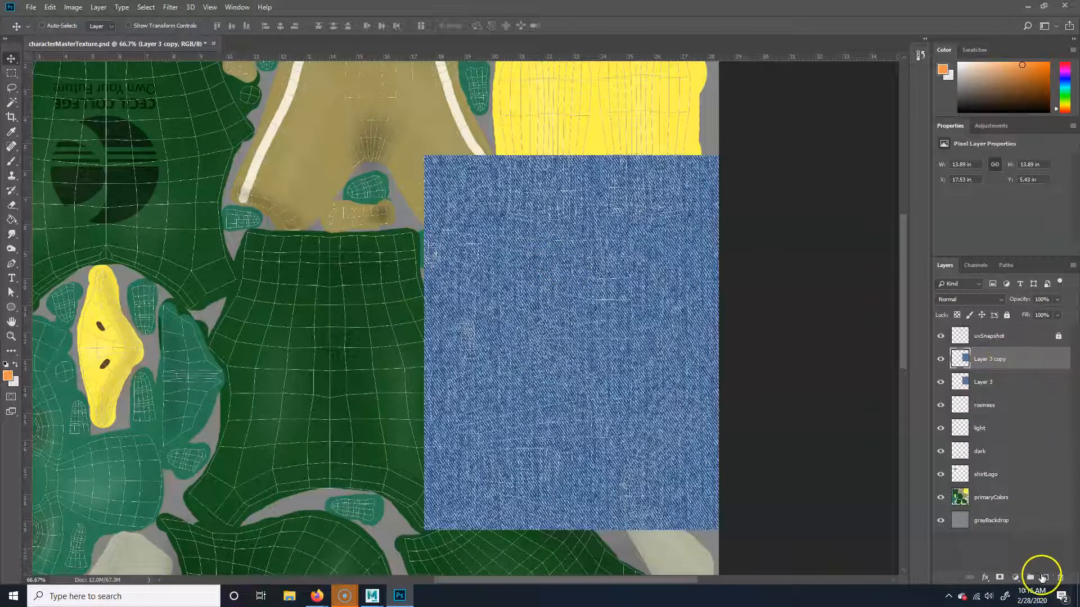
{"action": "right_click", "coordinate": [1001, 358]}
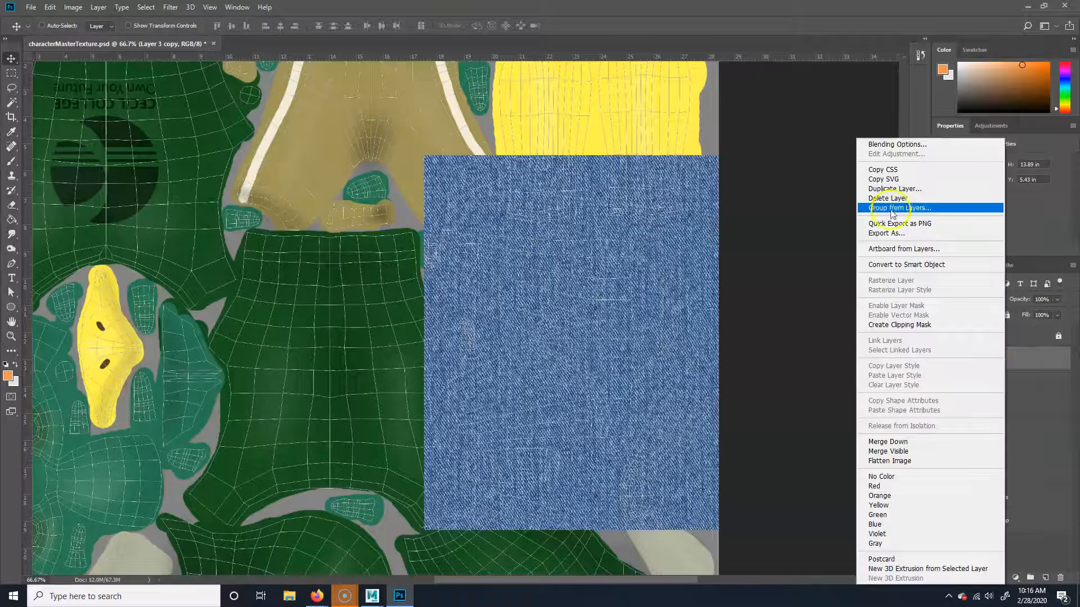
{"action": "left_click", "coordinate": [917, 236]}
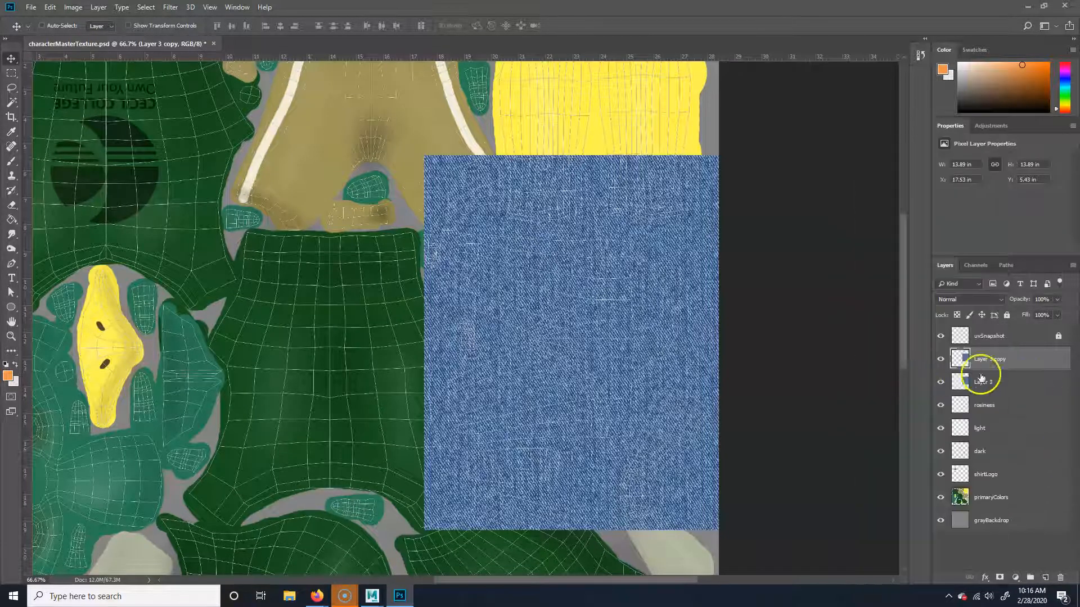
{"action": "left_click_drag", "start_coordinate": [585, 363], "coordinate": [342, 183]}
{"action": "left_click_drag", "start_coordinate": [504, 274], "coordinate": [549, 419]}
{"action": "left_click_drag", "start_coordinate": [400, 396], "coordinate": [466, 437]}
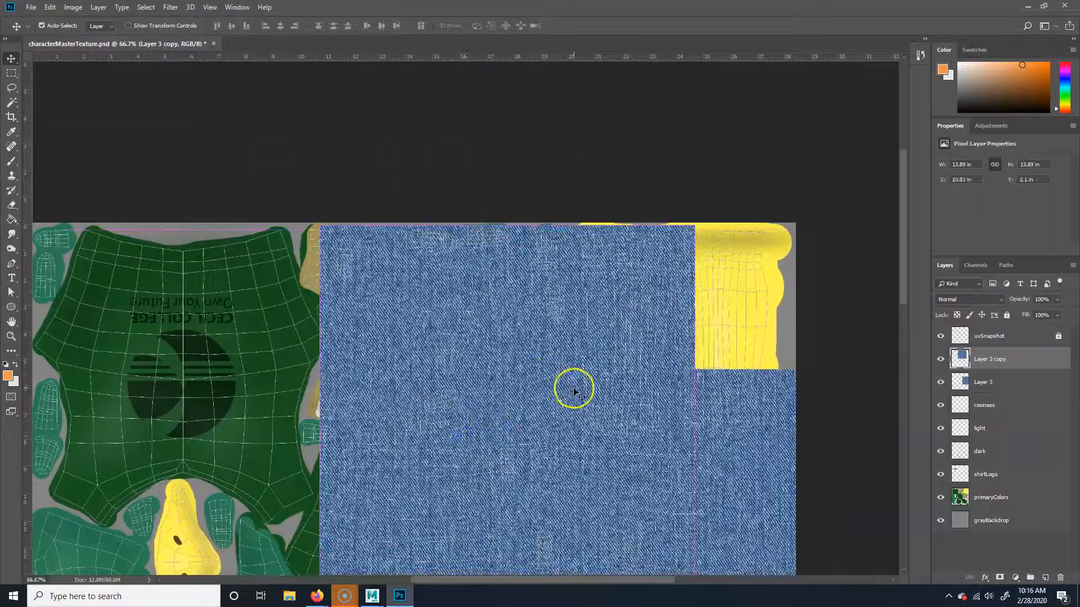
Rotate the denim copy -90° and shift it up past the canvas's upper edge so it covers the upper shorts piece
{"action": "key", "text": "ctrl+t"}
{"action": "left_click_drag", "start_coordinate": [710, 224], "coordinate": [309, 174]}
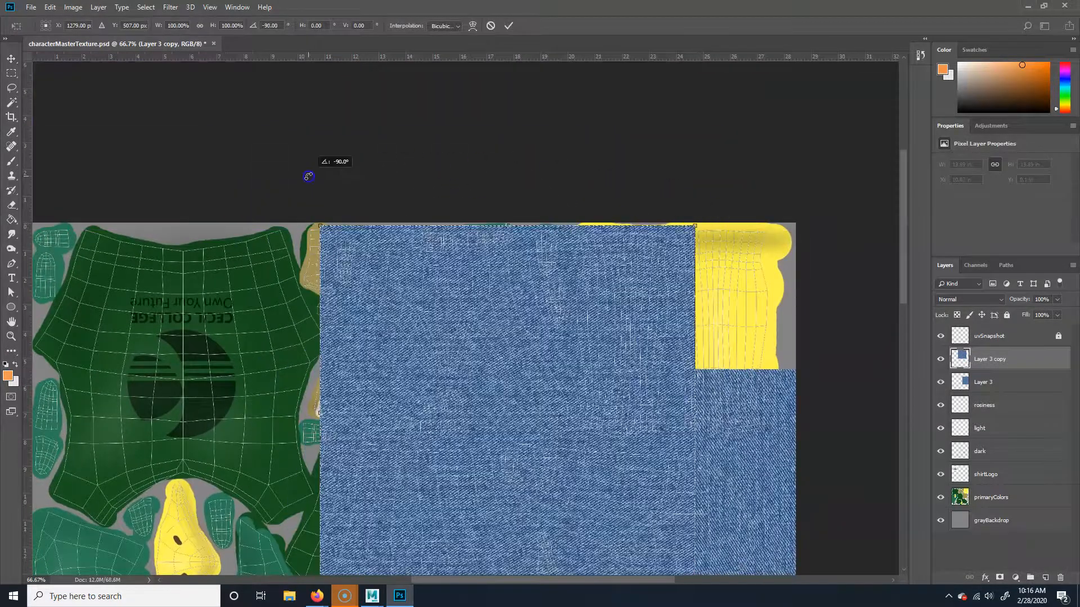
{"action": "left_click_drag", "start_coordinate": [593, 436], "coordinate": [503, 299]}
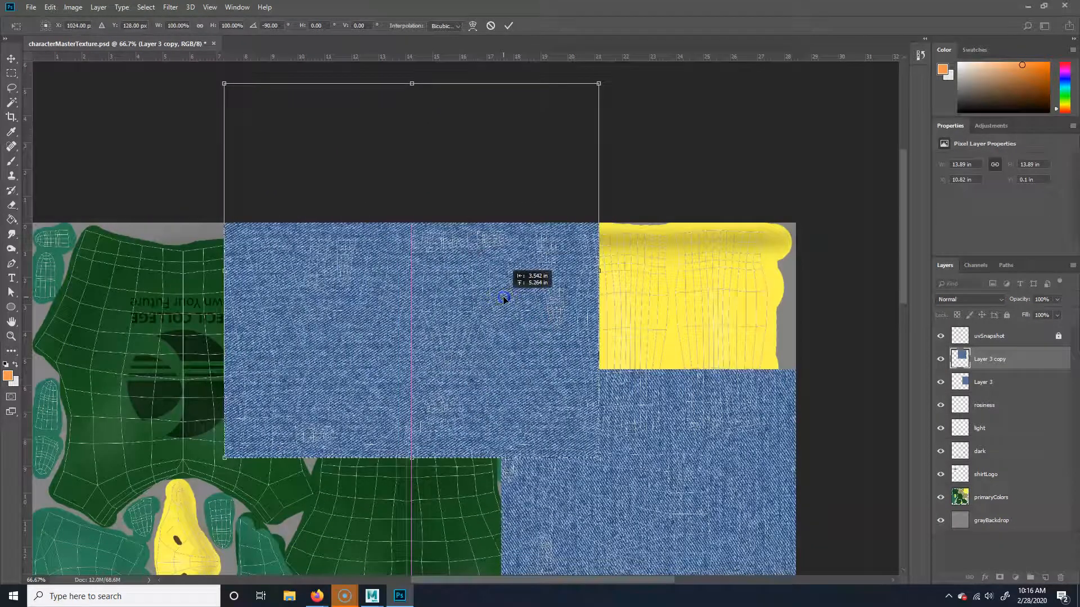
{"action": "key", "text": "Return"}
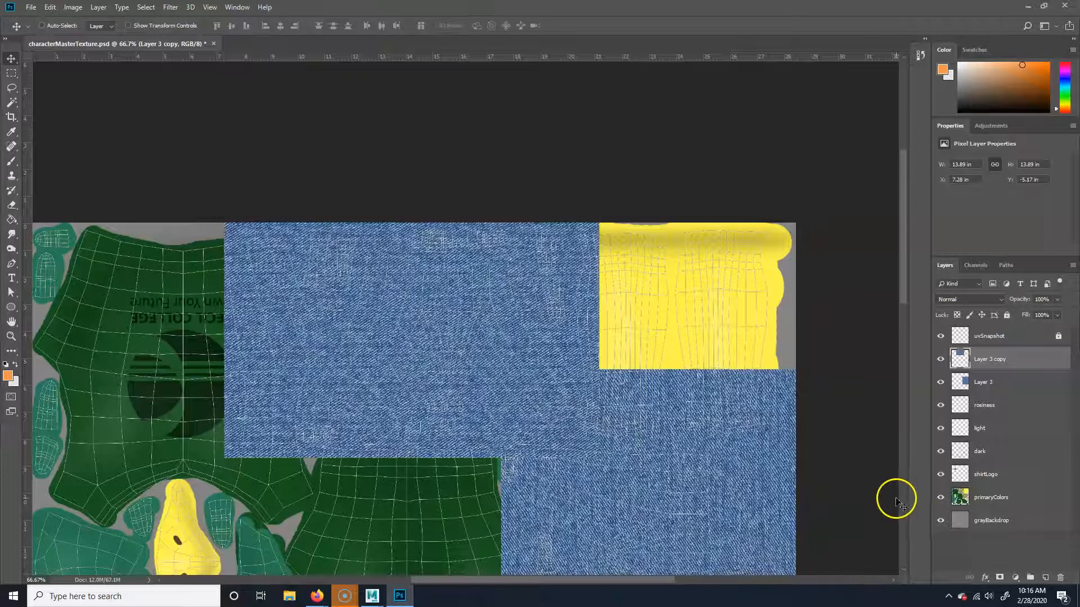
Merge Layer 3 copy and Layer 3 into one denim layer
{"action": "left_click_drag", "start_coordinate": [733, 497], "coordinate": [713, 426]}
{"action": "left_click", "coordinate": [1010, 379], "text": "shift"}
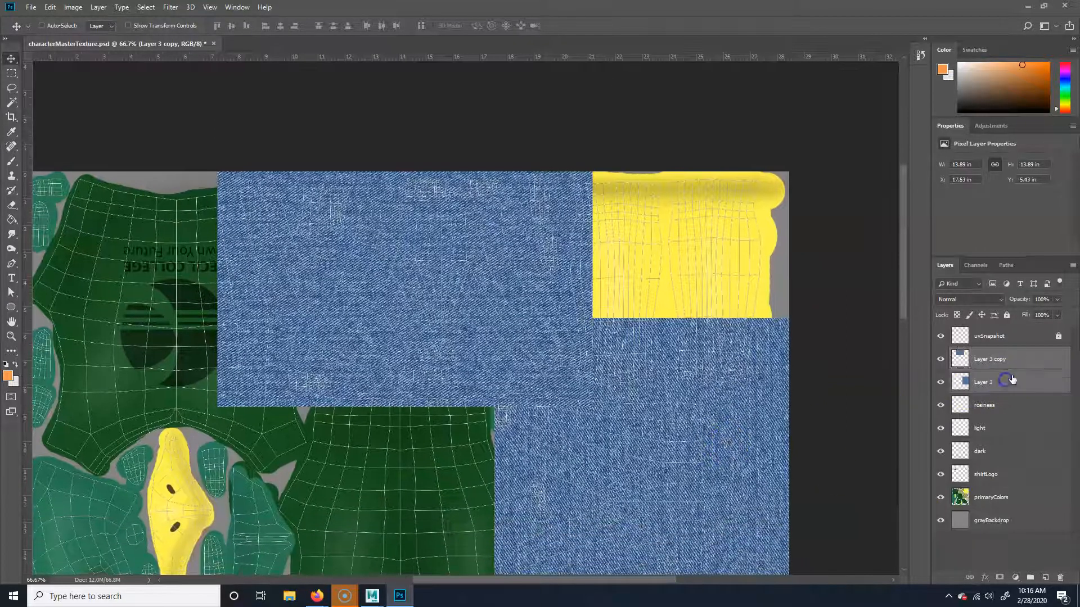
{"action": "right_click", "coordinate": [1007, 361]}
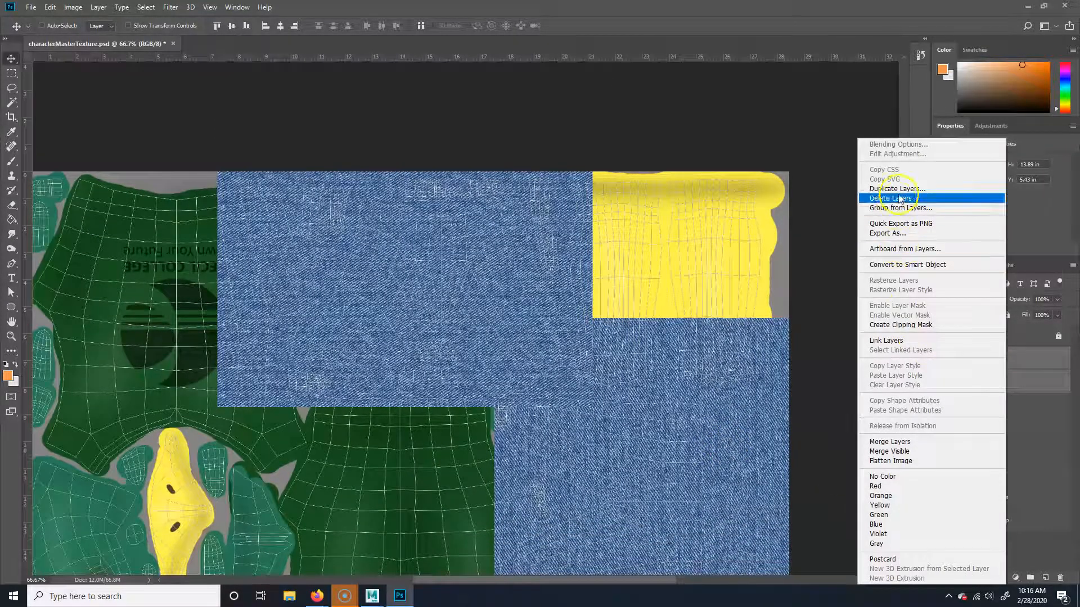
{"action": "left_click", "coordinate": [917, 442]}
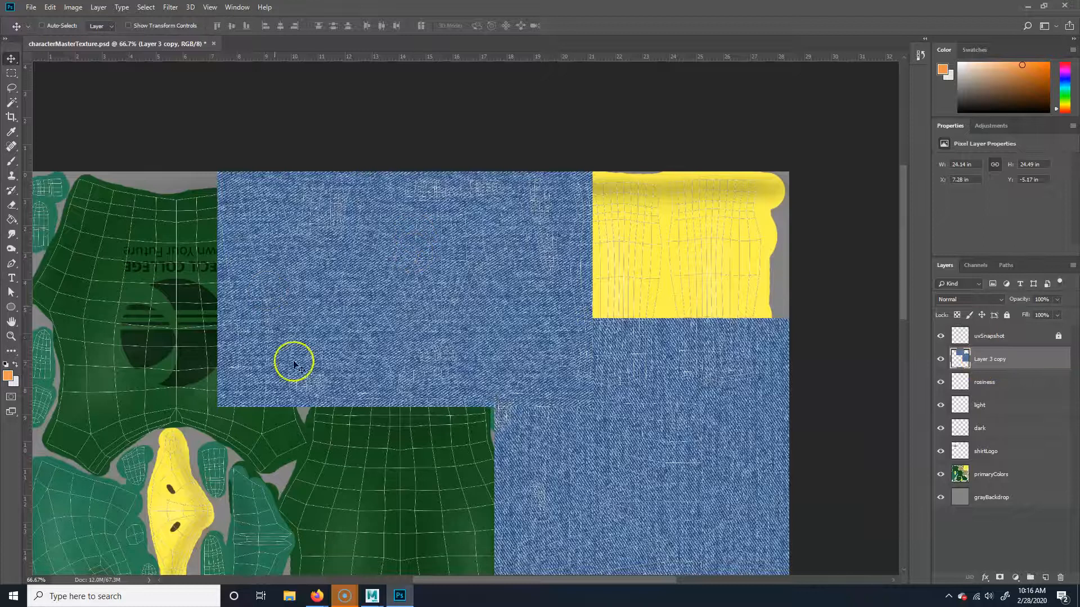
Move the denim layer directly below primaryColors and set the primaryColors layer's blend mode to Color
{"action": "left_click_drag", "start_coordinate": [1012, 360], "coordinate": [1015, 485]}
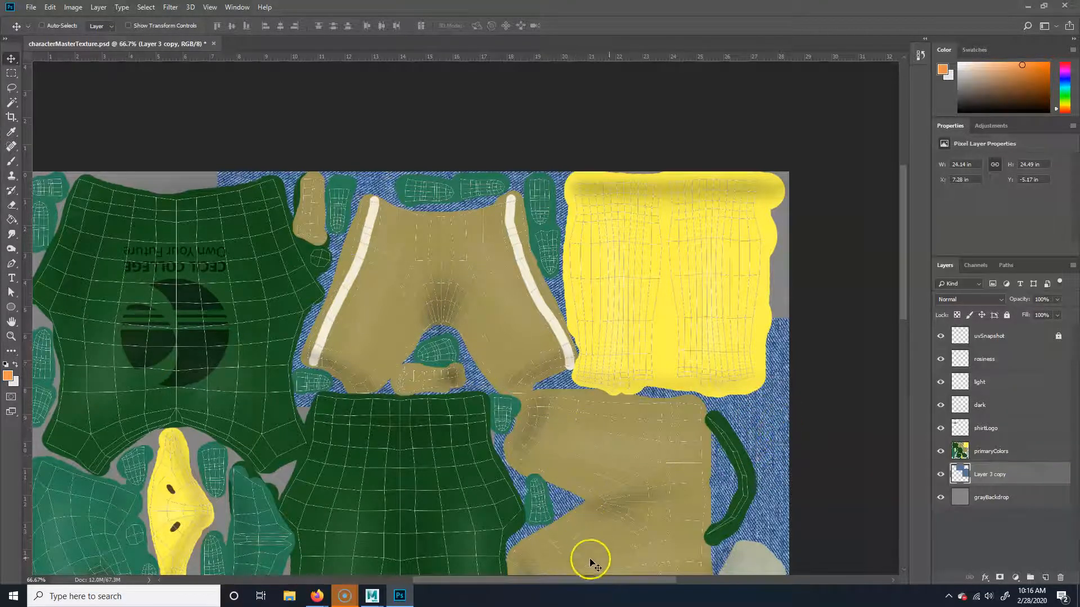
{"action": "left_click", "coordinate": [1016, 450]}
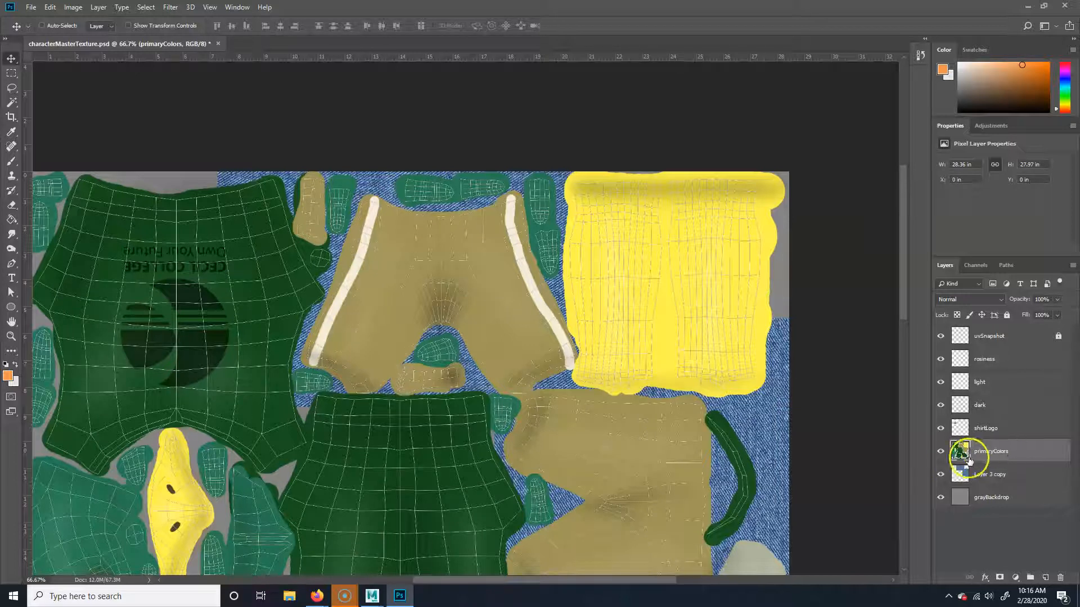
{"action": "left_click", "coordinate": [984, 300]}
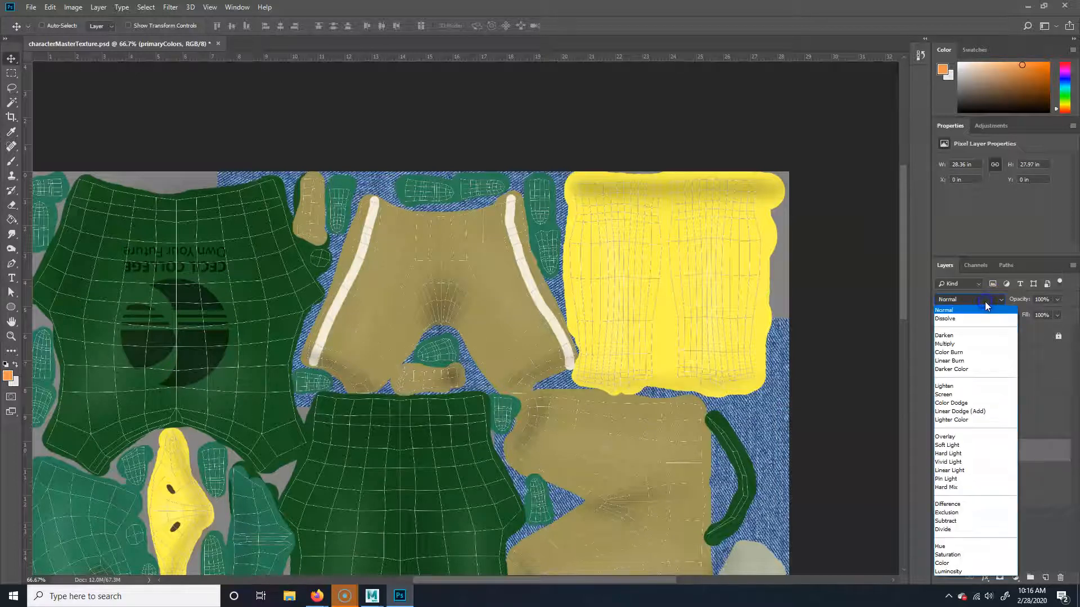
{"action": "left_click", "coordinate": [959, 563]}
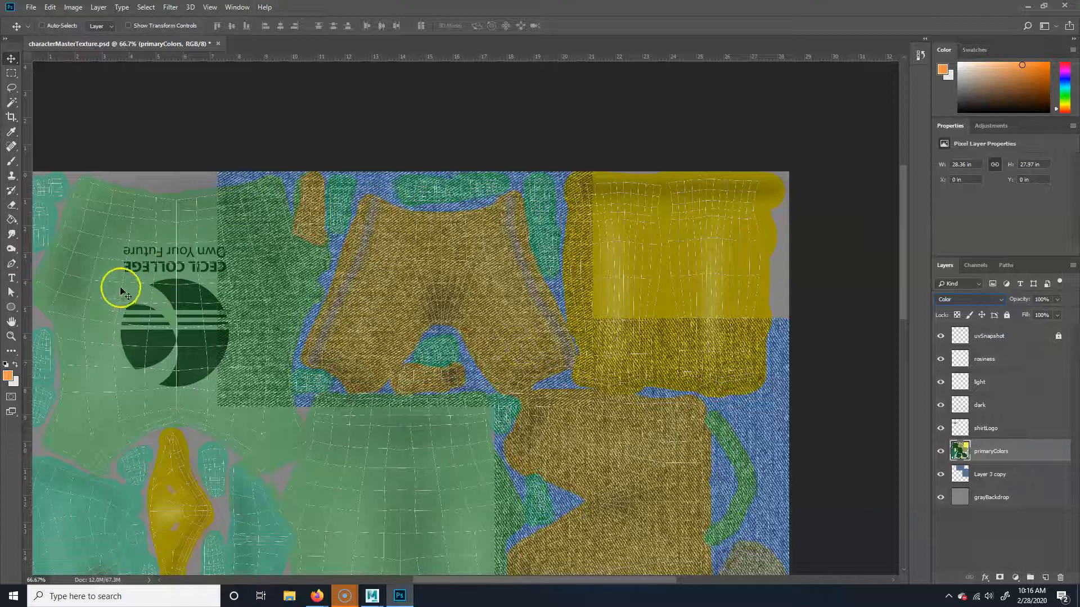
Fill the grayBackdrop layer with white
{"action": "left_click", "coordinate": [999, 499]}
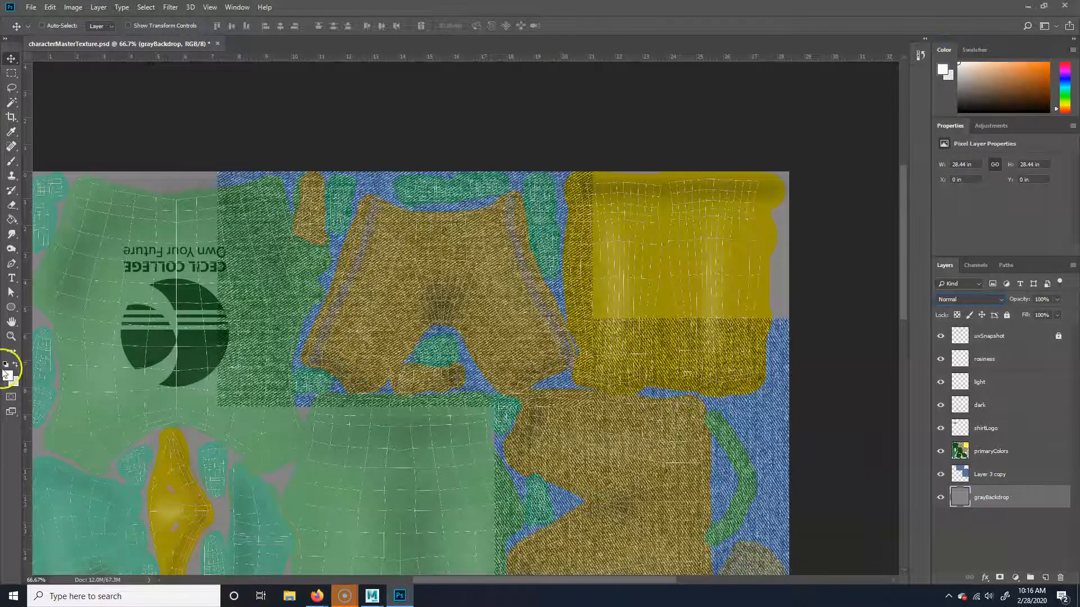
{"action": "left_click", "coordinate": [12, 219]}
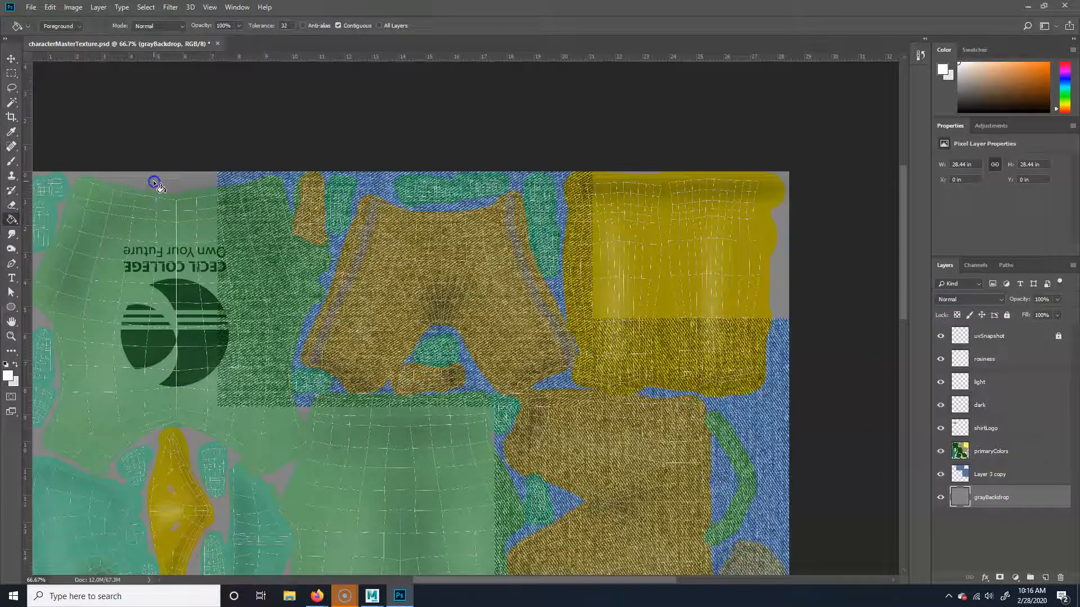
{"action": "left_click", "coordinate": [155, 183]}
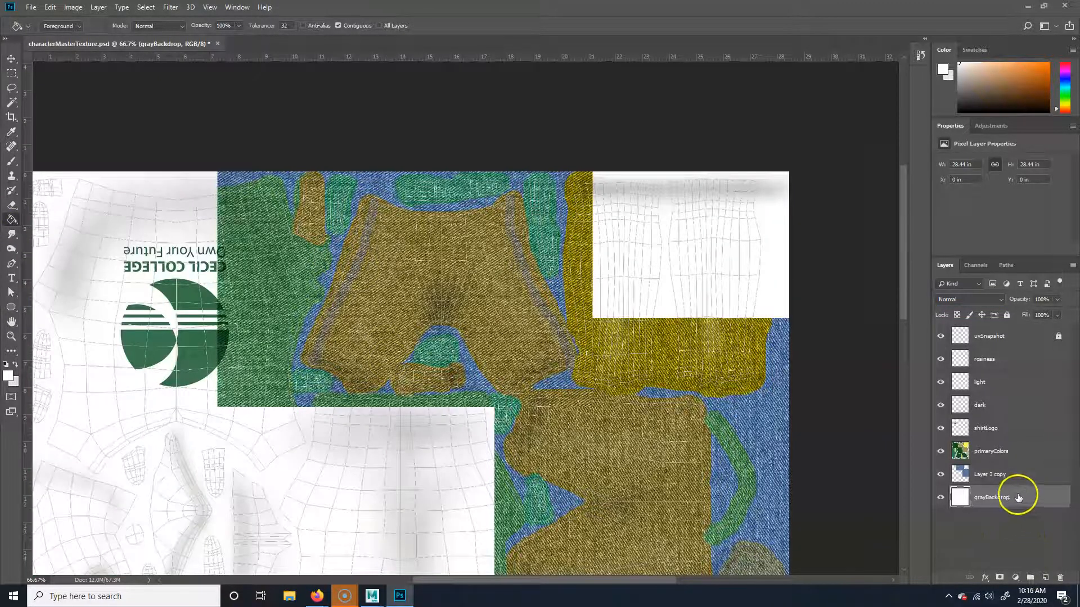
Toggle the visibility of the grayBackdrop layer to compare the colors, leaving it hidden
{"action": "scroll", "coordinate": [511, 357], "scroll_direction": "down", "scroll_amount": 4}
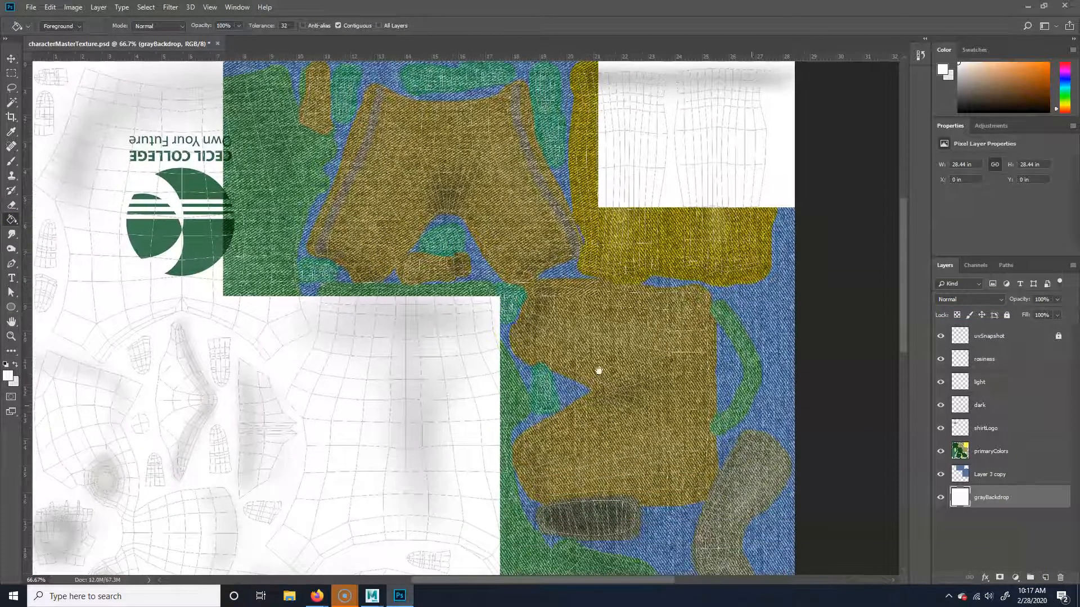
{"action": "left_click", "coordinate": [1006, 453]}
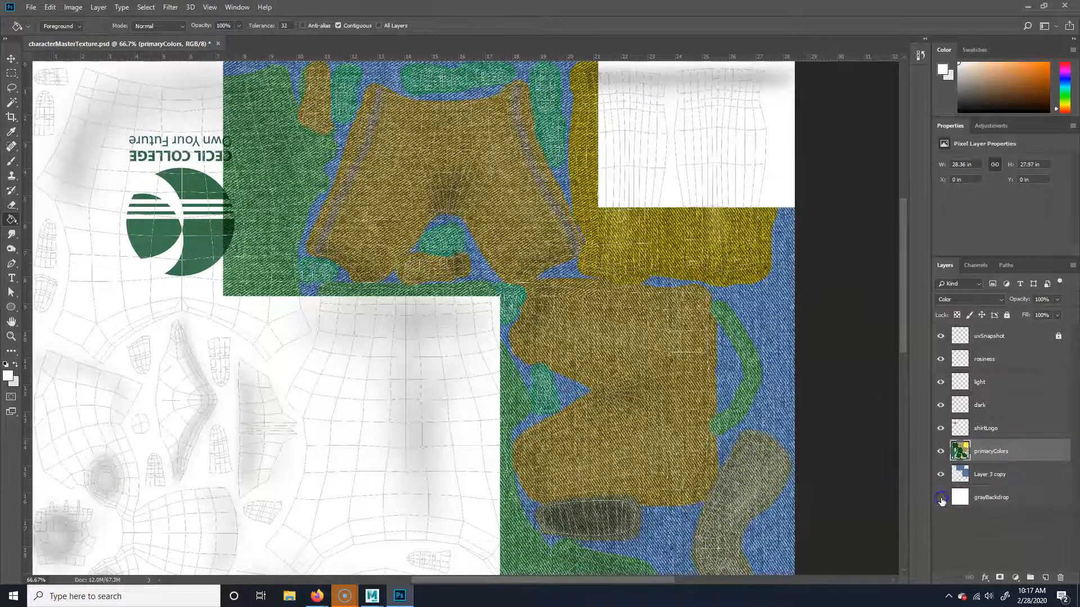
{"action": "left_click", "coordinate": [941, 498]}
{"action": "left_click", "coordinate": [940, 495]}
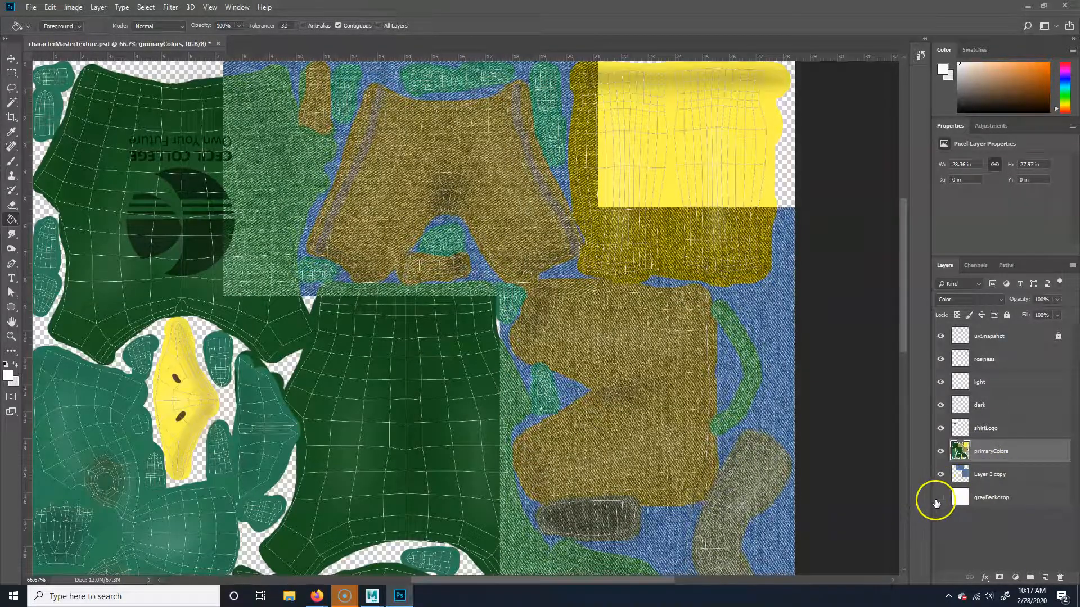
{"action": "left_click", "coordinate": [941, 499]}
{"action": "left_click", "coordinate": [940, 499]}
Erase the denim layer over the logo shirt piece and the small pieces around the upper shorts with a 90 px eraser
{"action": "left_click", "coordinate": [994, 461]}
{"action": "left_click", "coordinate": [1019, 475]}
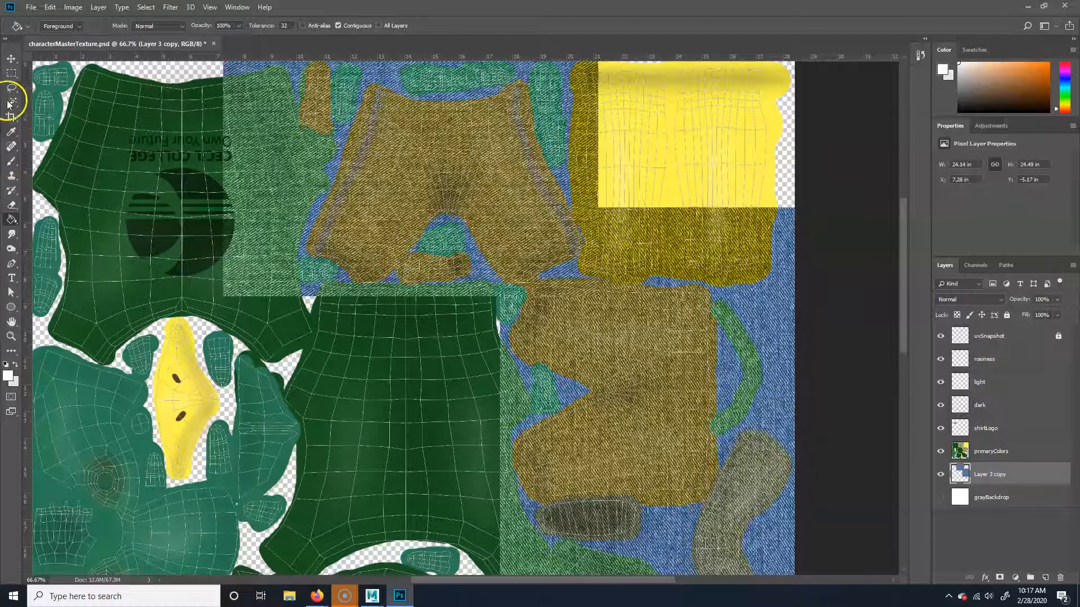
{"action": "left_click", "coordinate": [11, 205]}
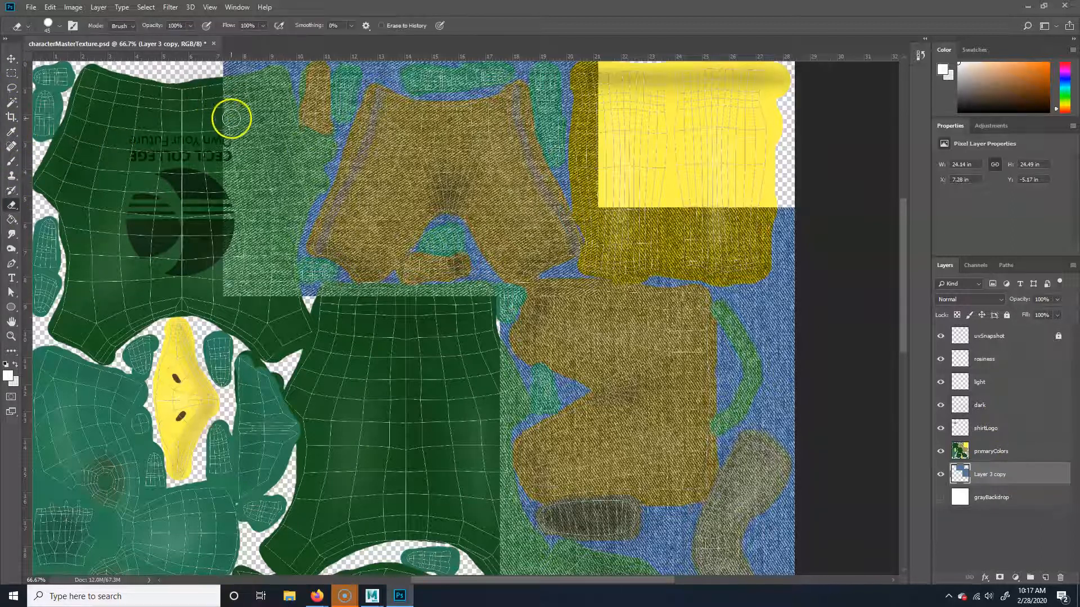
{"action": "key", "text": "bracketright"}
{"action": "key", "text": "bracketright"}
{"action": "key", "text": "bracketright"}
{"action": "key", "text": "bracketright"}
{"action": "key", "text": "bracketright"}
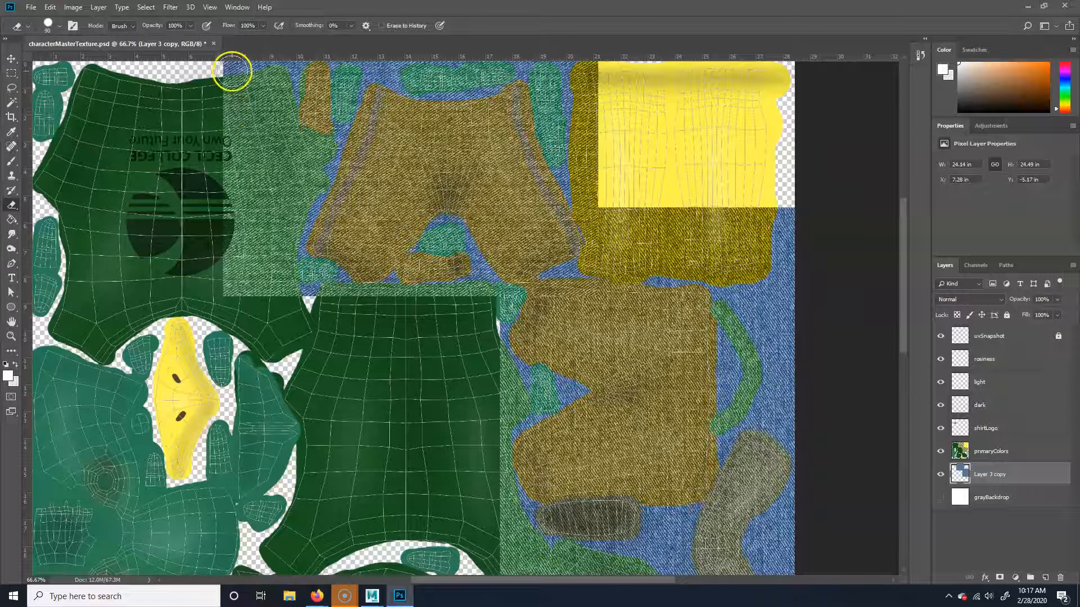
{"action": "key", "text": "bracketright"}
{"action": "mouse_move", "coordinate": [232, 72]}
{"action": "left_mouse_down"}
{"action": "mouse_move", "coordinate": [237, 177]}
{"action": "mouse_move", "coordinate": [265, 64]}
{"action": "mouse_move", "coordinate": [277, 143]}
{"action": "mouse_move", "coordinate": [317, 58]}
{"action": "mouse_move", "coordinate": [334, 54]}
{"action": "mouse_move", "coordinate": [326, 112]}
{"action": "mouse_move", "coordinate": [253, 291]}
{"action": "mouse_move", "coordinate": [243, 226]}
{"action": "mouse_move", "coordinate": [236, 309]}
{"action": "mouse_move", "coordinate": [274, 260]}
{"action": "mouse_move", "coordinate": [292, 287]}
{"action": "mouse_move", "coordinate": [328, 297]}
{"action": "mouse_move", "coordinate": [317, 284]}
{"action": "mouse_move", "coordinate": [362, 320]}
{"action": "mouse_move", "coordinate": [381, 320]}
{"action": "mouse_move", "coordinate": [444, 269]}
{"action": "mouse_move", "coordinate": [423, 287]}
{"action": "mouse_move", "coordinate": [444, 250]}
{"action": "left_mouse_up"}
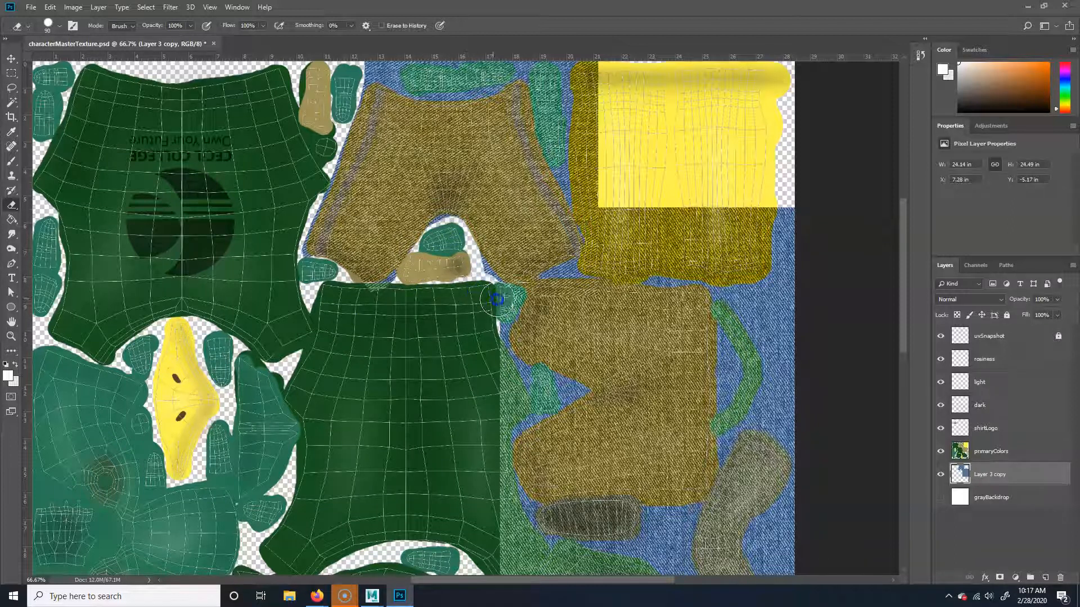
Erase the denim over the plain green shirt piece, the nearby teal pieces and the area below the lower shorts piece
{"action": "left_click_drag", "start_coordinate": [511, 300], "coordinate": [503, 317]}
{"action": "mouse_move", "coordinate": [494, 355]}
{"action": "left_mouse_down"}
{"action": "mouse_move", "coordinate": [513, 402]}
{"action": "mouse_move", "coordinate": [540, 379]}
{"action": "mouse_move", "coordinate": [532, 398]}
{"action": "mouse_move", "coordinate": [555, 400]}
{"action": "mouse_move", "coordinate": [502, 439]}
{"action": "mouse_move", "coordinate": [519, 546]}
{"action": "left_mouse_up"}
{"action": "left_click_drag", "start_coordinate": [607, 513], "coordinate": [622, 340]}
{"action": "mouse_move", "coordinate": [689, 421]}
{"action": "left_mouse_down"}
{"action": "mouse_move", "coordinate": [828, 410]}
{"action": "mouse_move", "coordinate": [736, 424]}
{"action": "mouse_move", "coordinate": [532, 396]}
{"action": "mouse_move", "coordinate": [540, 358]}
{"action": "mouse_move", "coordinate": [628, 353]}
{"action": "left_mouse_up"}
{"action": "mouse_move", "coordinate": [561, 355]}
{"action": "left_mouse_down"}
{"action": "mouse_move", "coordinate": [633, 384]}
{"action": "mouse_move", "coordinate": [793, 390]}
{"action": "mouse_move", "coordinate": [595, 402]}
{"action": "mouse_move", "coordinate": [780, 378]}
{"action": "mouse_move", "coordinate": [630, 370]}
{"action": "mouse_move", "coordinate": [801, 346]}
{"action": "mouse_move", "coordinate": [610, 359]}
{"action": "left_mouse_up"}
{"action": "left_click_drag", "start_coordinate": [829, 286], "coordinate": [791, 389]}
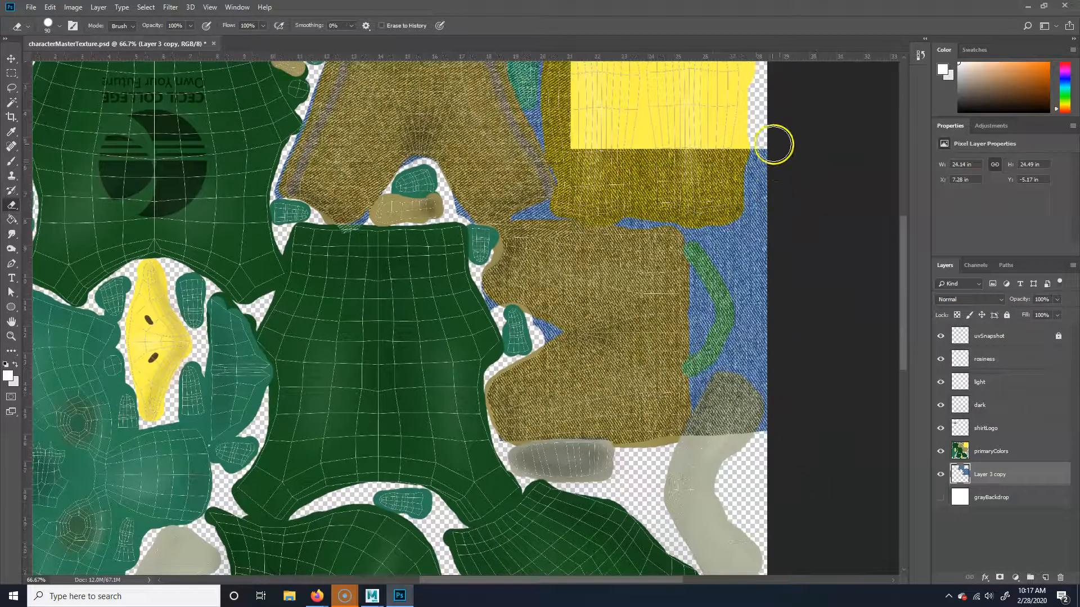
Erase the remaining denim over the curved green strip, the yellow leg piece and the teal pieces above the upper shorts
{"action": "mouse_move", "coordinate": [746, 145]}
{"action": "left_mouse_down"}
{"action": "mouse_move", "coordinate": [761, 193]}
{"action": "mouse_move", "coordinate": [748, 429]}
{"action": "mouse_move", "coordinate": [716, 129]}
{"action": "mouse_move", "coordinate": [732, 207]}
{"action": "mouse_move", "coordinate": [706, 164]}
{"action": "mouse_move", "coordinate": [703, 424]}
{"action": "mouse_move", "coordinate": [717, 357]}
{"action": "left_mouse_up"}
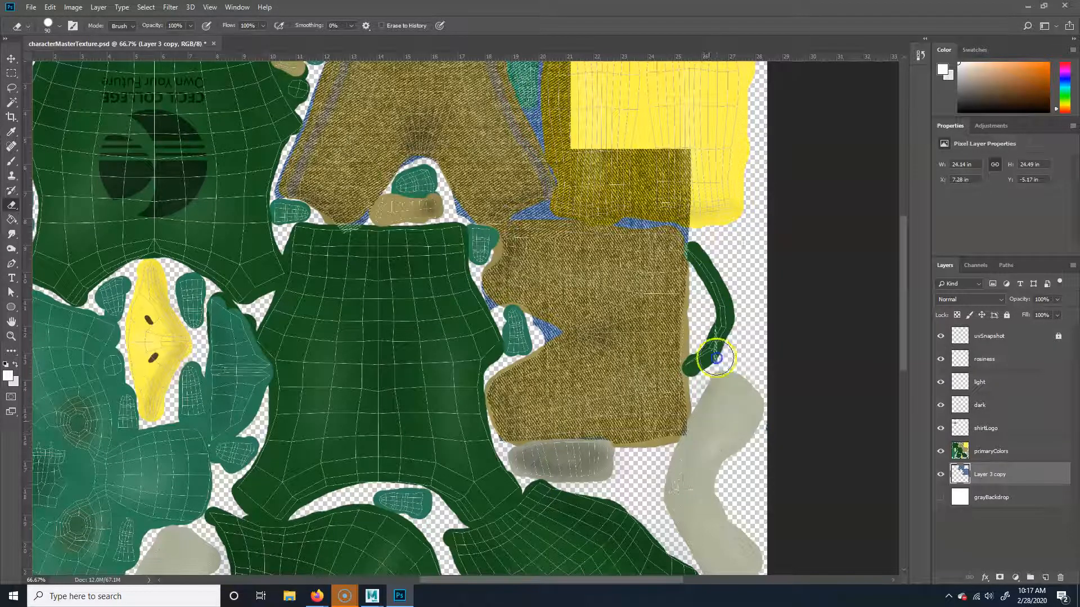
{"action": "mouse_move", "coordinate": [702, 268]}
{"action": "left_mouse_down"}
{"action": "mouse_move", "coordinate": [699, 221]}
{"action": "mouse_move", "coordinate": [682, 207]}
{"action": "mouse_move", "coordinate": [556, 206]}
{"action": "mouse_move", "coordinate": [571, 126]}
{"action": "mouse_move", "coordinate": [605, 180]}
{"action": "mouse_move", "coordinate": [639, 194]}
{"action": "mouse_move", "coordinate": [662, 151]}
{"action": "mouse_move", "coordinate": [692, 143]}
{"action": "mouse_move", "coordinate": [624, 145]}
{"action": "left_mouse_up"}
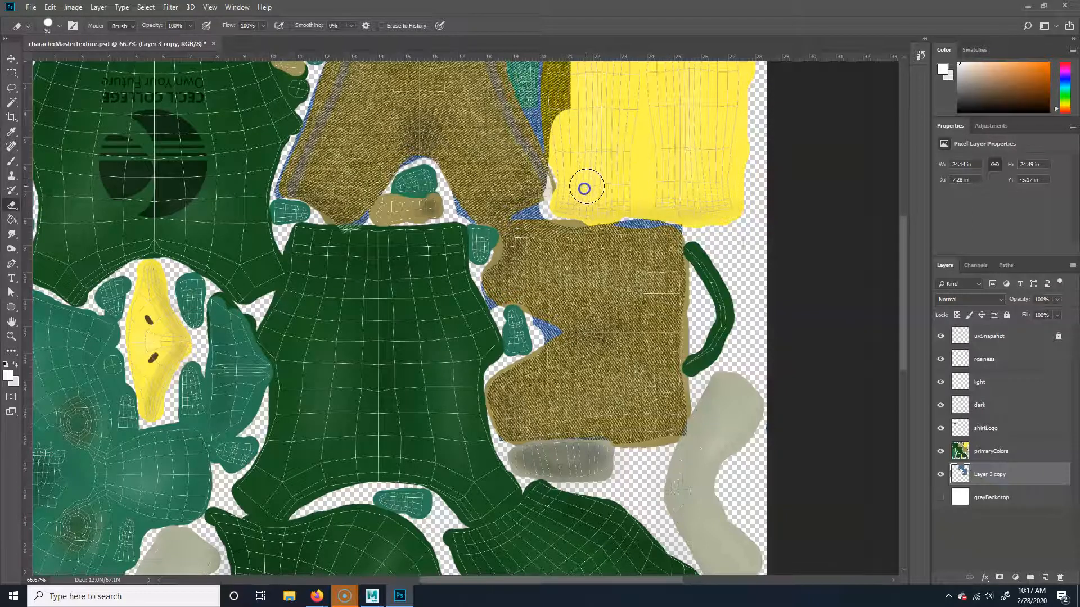
{"action": "scroll", "coordinate": [584, 189], "scroll_direction": "up", "scroll_amount": 3}
{"action": "mouse_move", "coordinate": [590, 194]}
{"action": "left_mouse_down"}
{"action": "mouse_move", "coordinate": [590, 241]}
{"action": "mouse_move", "coordinate": [542, 98]}
{"action": "left_mouse_up"}
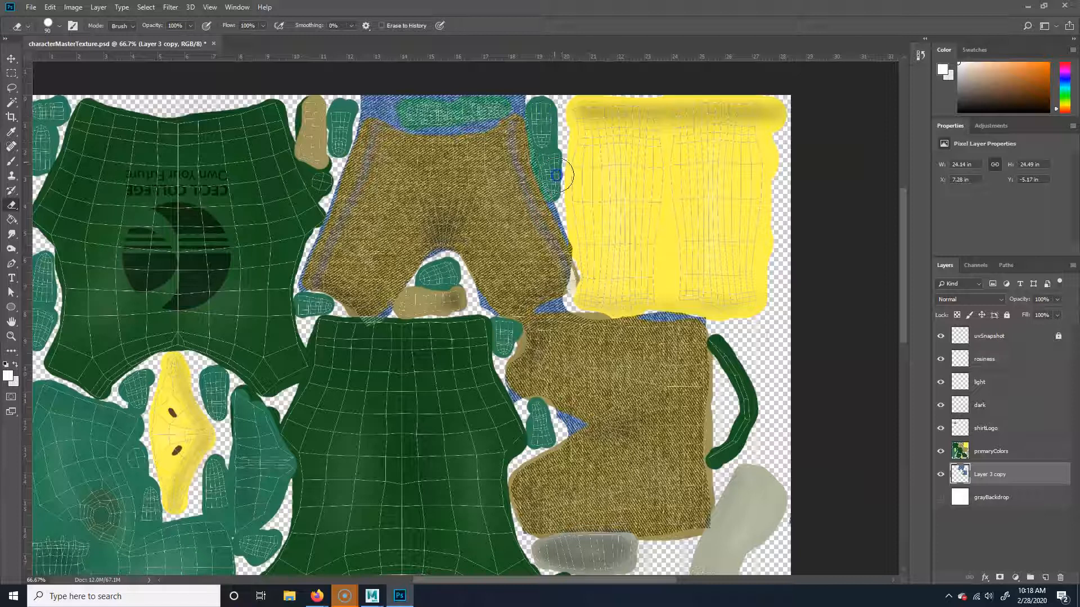
{"action": "mouse_move", "coordinate": [548, 146]}
{"action": "left_mouse_down"}
{"action": "mouse_move", "coordinate": [520, 86]}
{"action": "mouse_move", "coordinate": [509, 101]}
{"action": "mouse_move", "coordinate": [472, 105]}
{"action": "mouse_move", "coordinate": [388, 96]}
{"action": "left_mouse_up"}
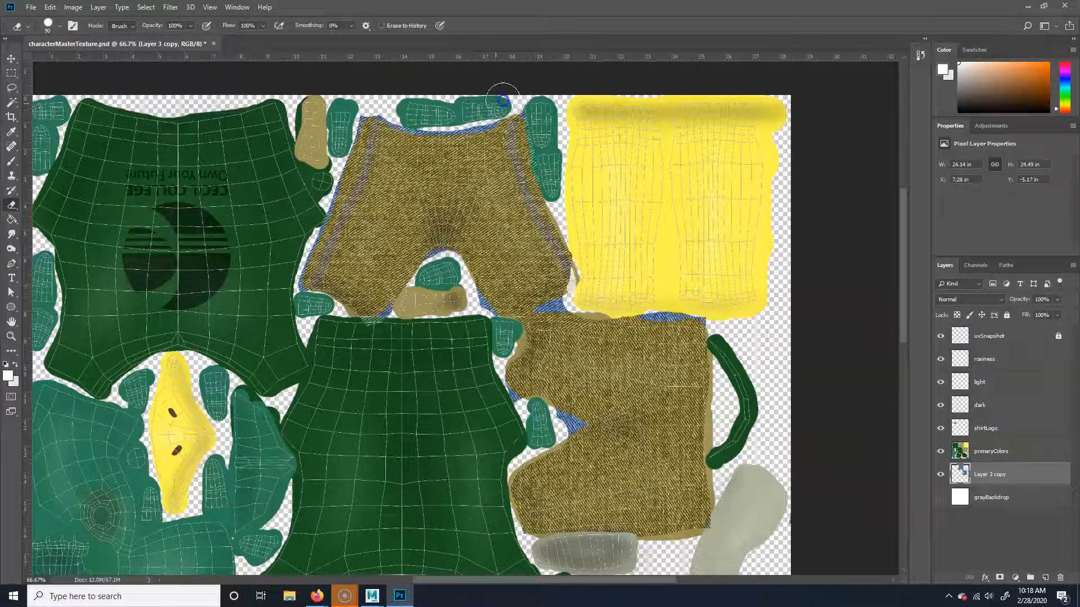
Lower the denim layer's opacity to 22% and save the document
{"action": "scroll", "coordinate": [722, 353], "scroll_direction": "down", "scroll_amount": 3}
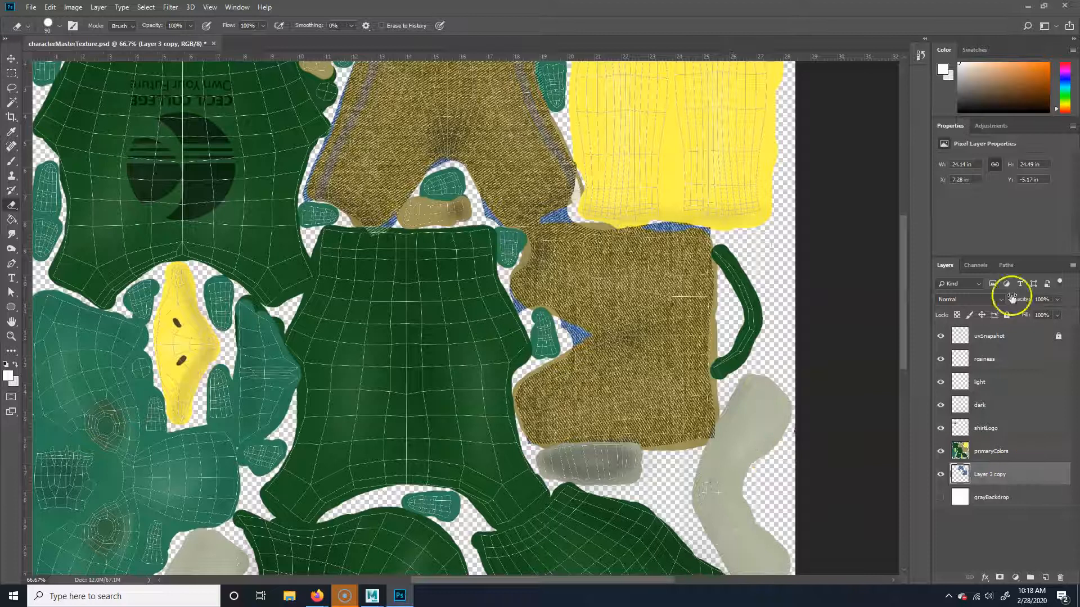
{"action": "left_click", "coordinate": [1056, 300]}
{"action": "left_click_drag", "start_coordinate": [1034, 314], "coordinate": [1021, 316]}
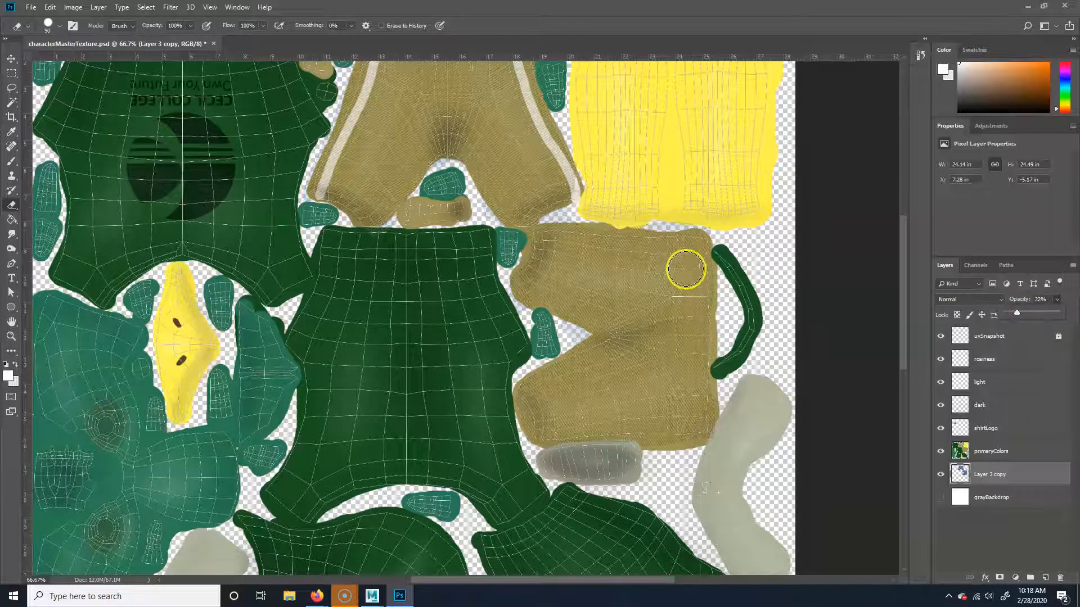
{"action": "left_click_drag", "start_coordinate": [474, 198], "coordinate": [454, 347]}
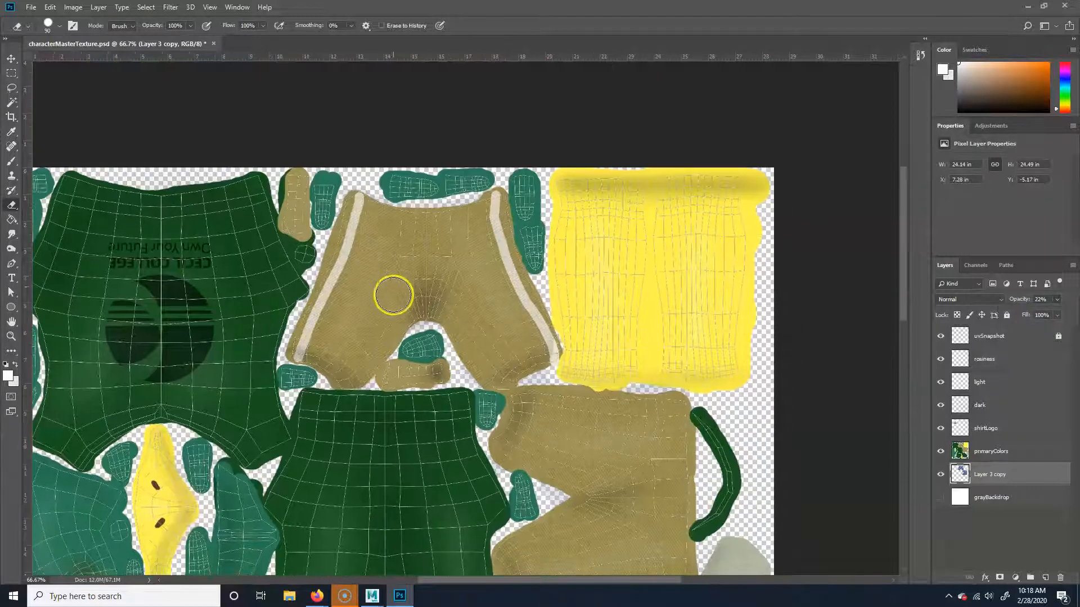
{"action": "key", "text": "ctrl+s"}
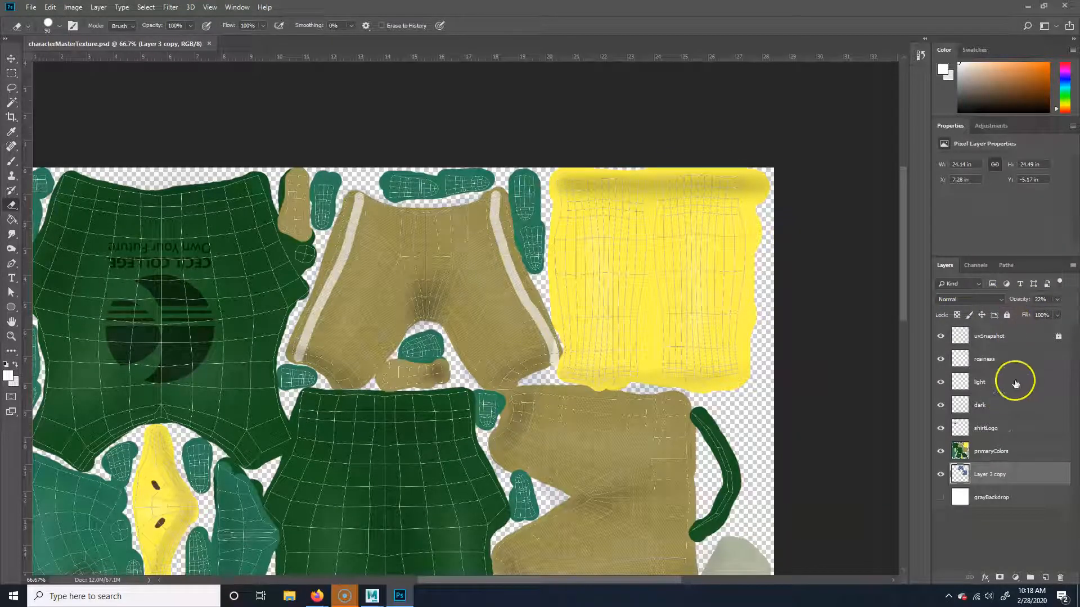
Hide the uvSnapshot layer and save a JPEG copy of the texture, replacing characterColorMap.jpg in the sourceimages folder
{"action": "left_click", "coordinate": [939, 337]}
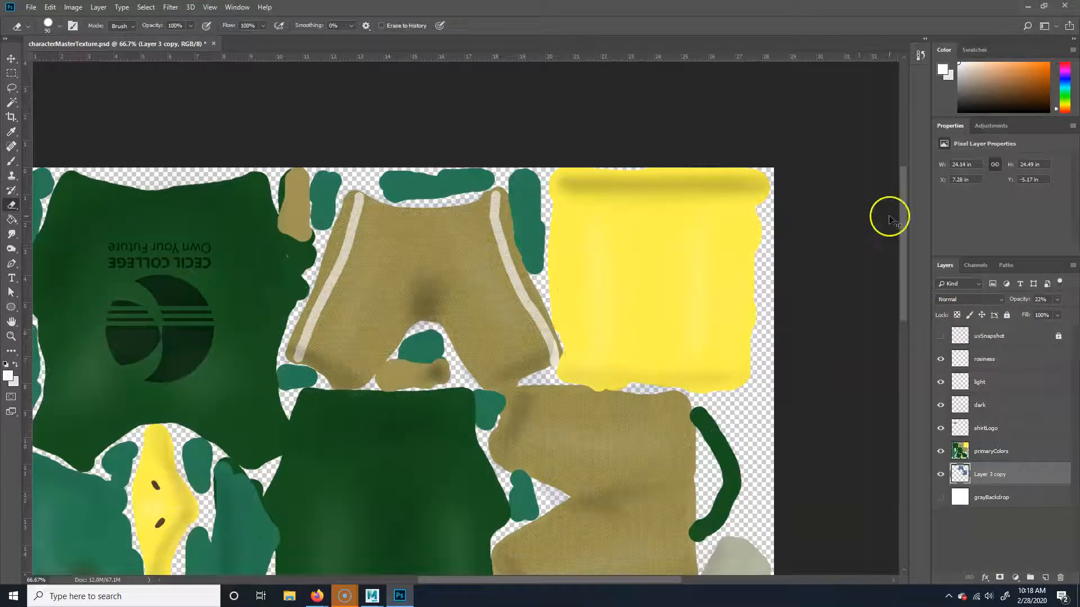
{"action": "key", "text": "ctrl+shift+s"}
{"action": "left_click", "coordinate": [193, 260]}
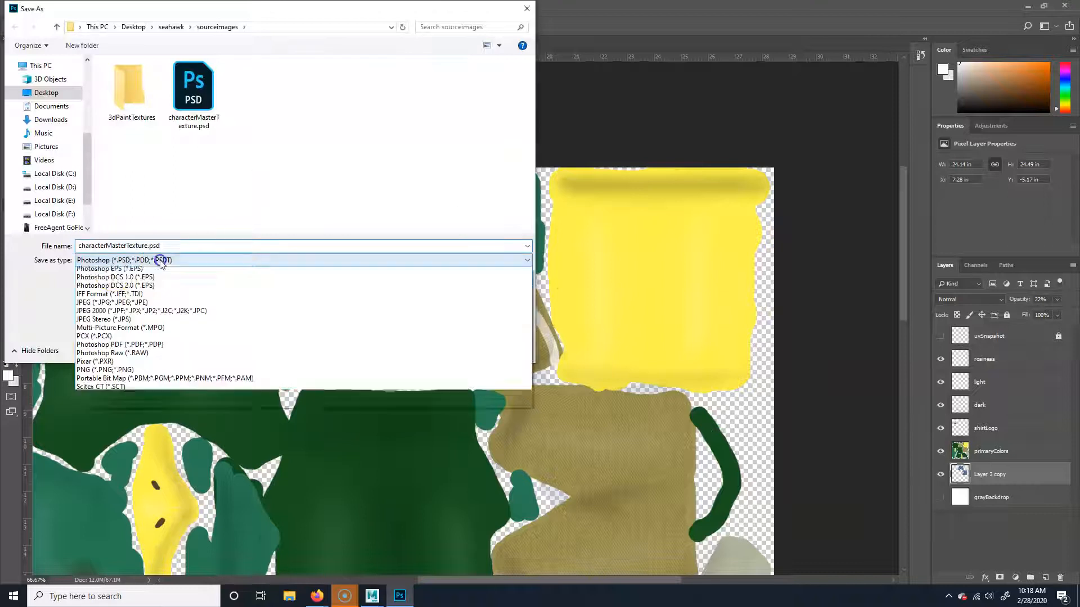
{"action": "left_click", "coordinate": [105, 347]}
{"action": "left_click", "coordinate": [190, 96]}
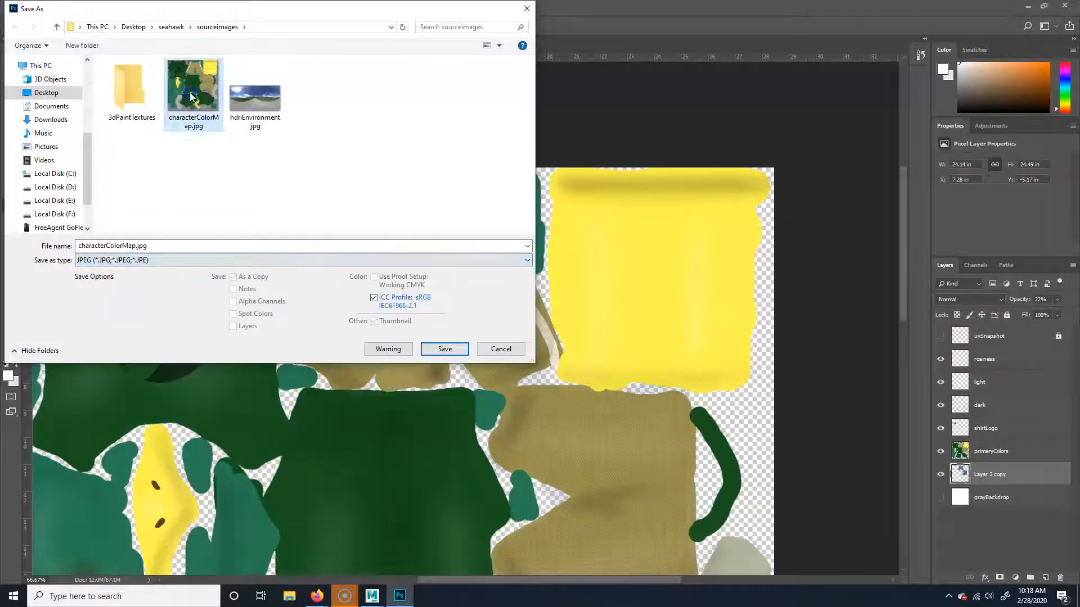
{"action": "left_click", "coordinate": [444, 349]}
{"action": "left_click", "coordinate": [556, 296]}
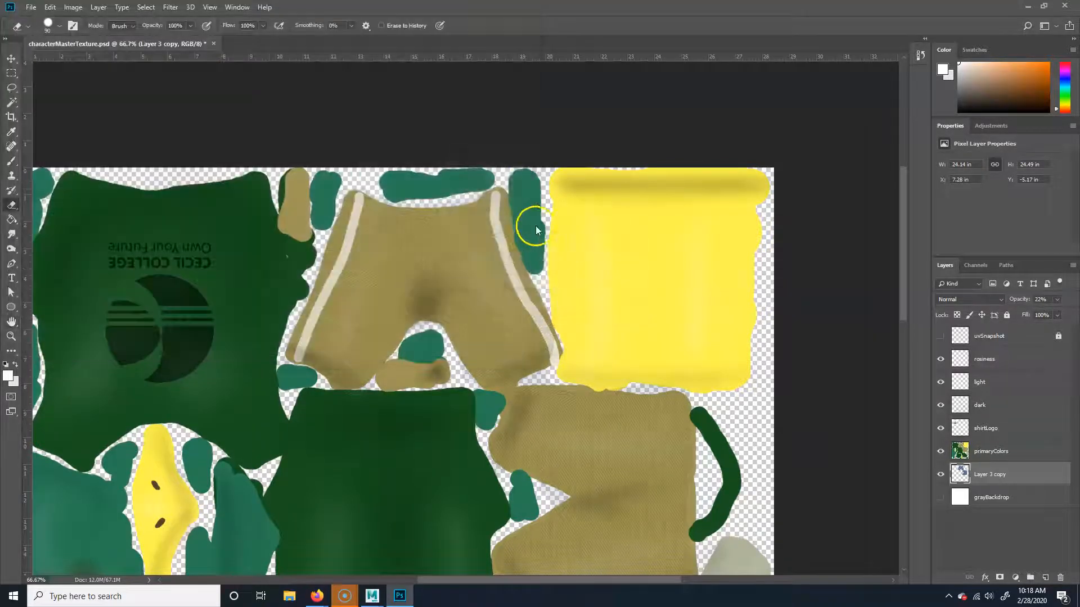
{"action": "left_click", "coordinate": [601, 147]}
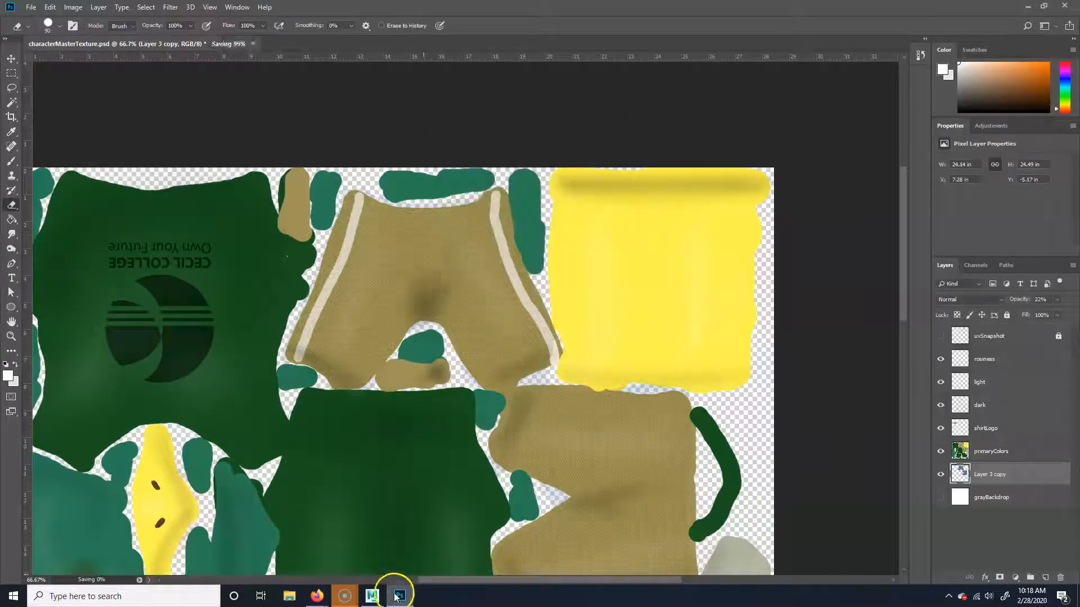
Switch to Maya and reload the characterColorMap.jpg image in the hawk material's color file texture
{"action": "mouse_move", "coordinate": [374, 594]}
{"action": "left_click", "coordinate": [410, 549]}
{"action": "left_click", "coordinate": [482, 278]}
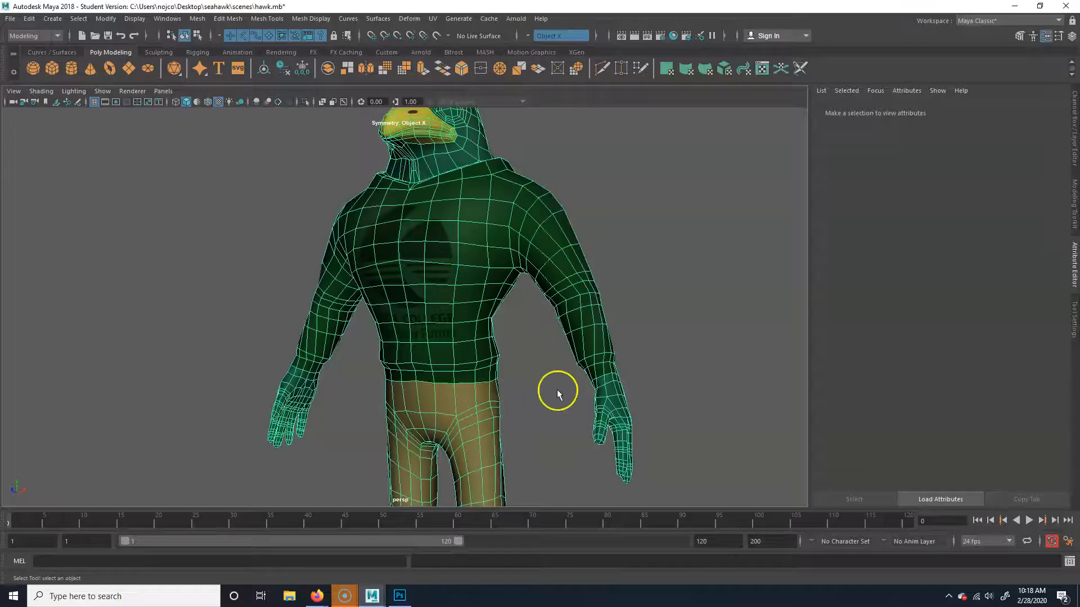
{"action": "left_click", "coordinate": [1044, 237]}
{"action": "left_click", "coordinate": [923, 281]}
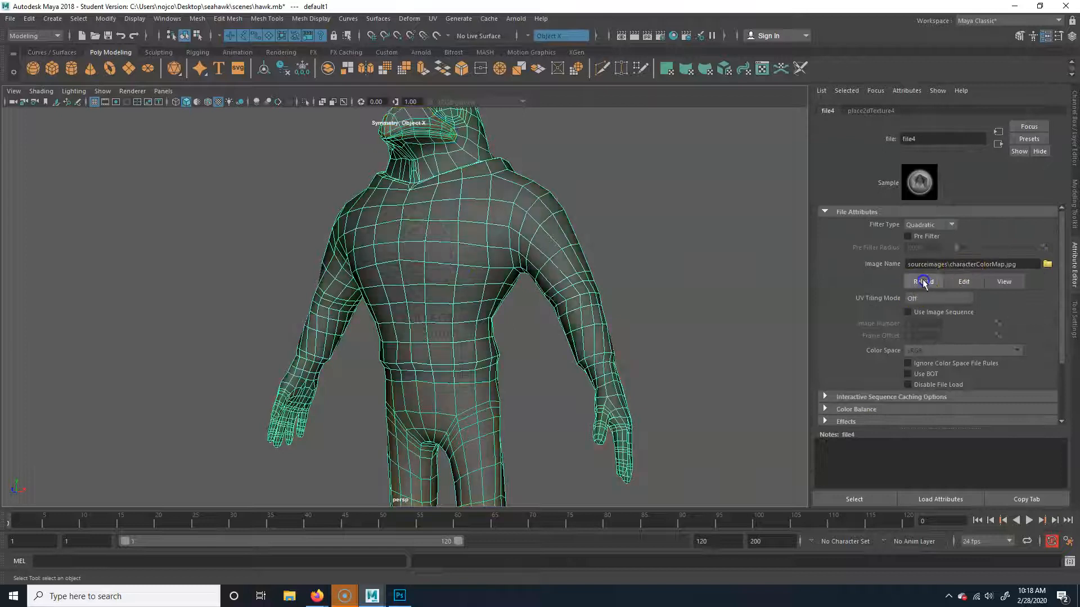
{"action": "left_click", "coordinate": [683, 369]}
Inspect the reloaded texture on the hawk's shorts, legs and whole body from several angles
{"action": "left_click_drag", "start_coordinate": [470, 456], "coordinate": [551, 344]}
{"action": "left_click_drag", "start_coordinate": [698, 352], "coordinate": [464, 274]}
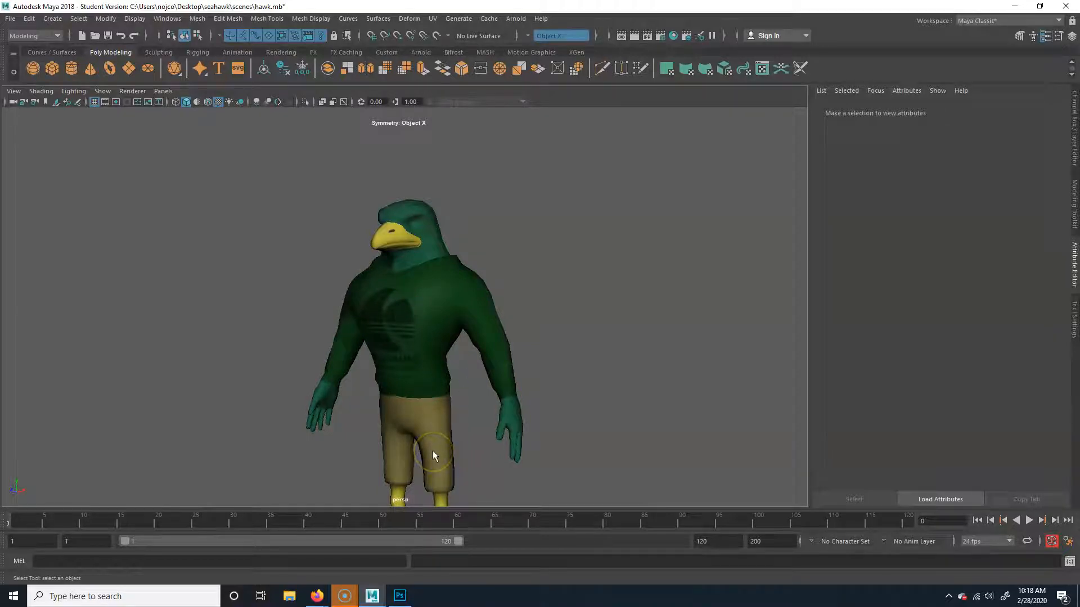
{"action": "scroll", "coordinate": [461, 428], "scroll_direction": "up", "scroll_amount": 6}
{"action": "left_click_drag", "start_coordinate": [473, 450], "coordinate": [456, 214]}
{"action": "scroll", "coordinate": [483, 373], "scroll_direction": "down", "scroll_amount": 5}
{"action": "left_click_drag", "start_coordinate": [494, 372], "coordinate": [369, 371]}
{"action": "left_click_drag", "start_coordinate": [475, 269], "coordinate": [423, 294]}
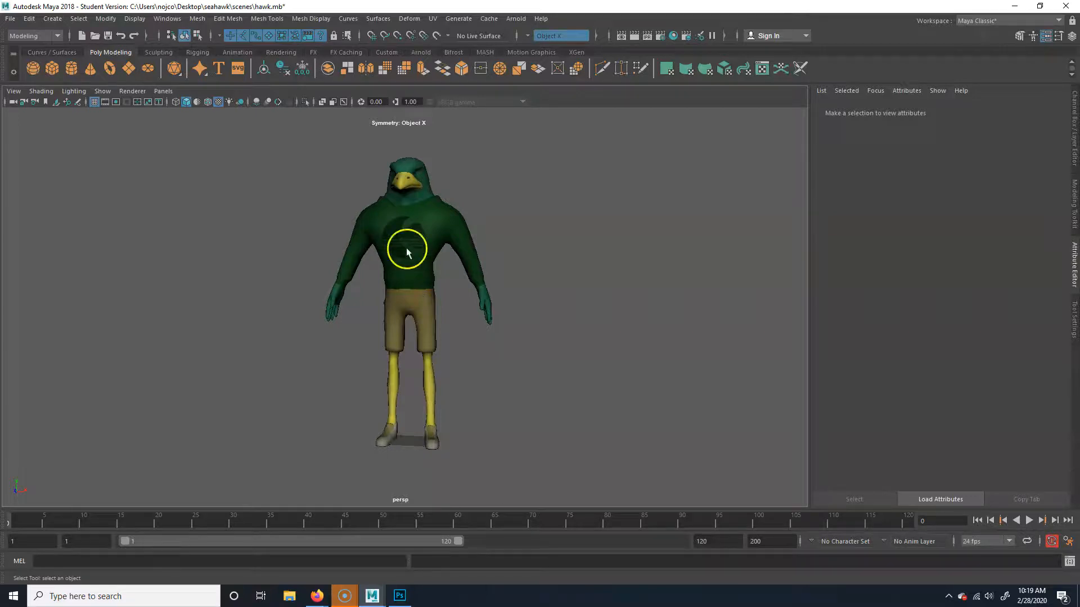
{"action": "left_click", "coordinate": [343, 555]}
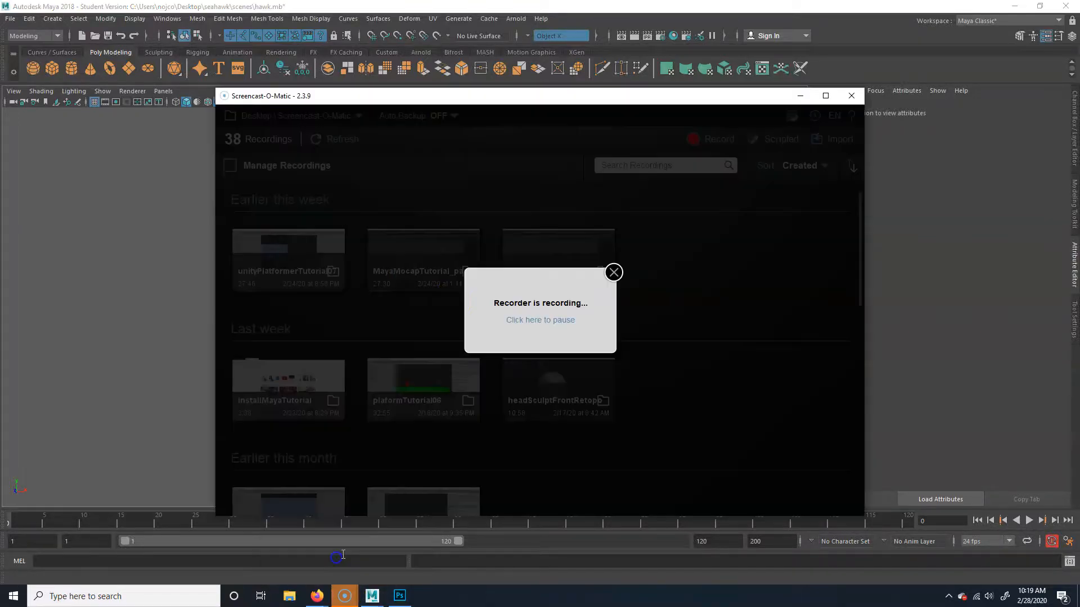